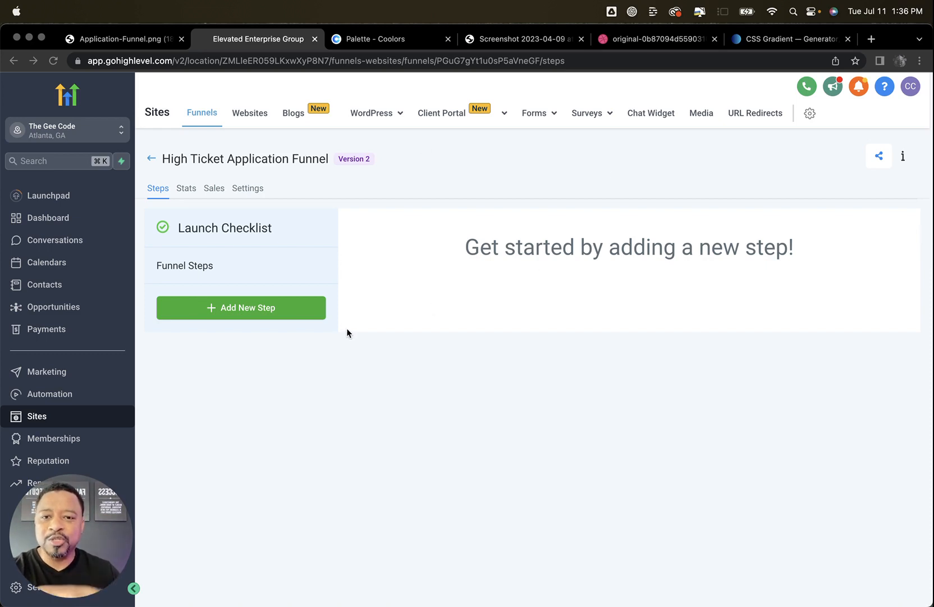
Create a funnel step named Optin Page with the path op and start its page from blank
click(130, 41)
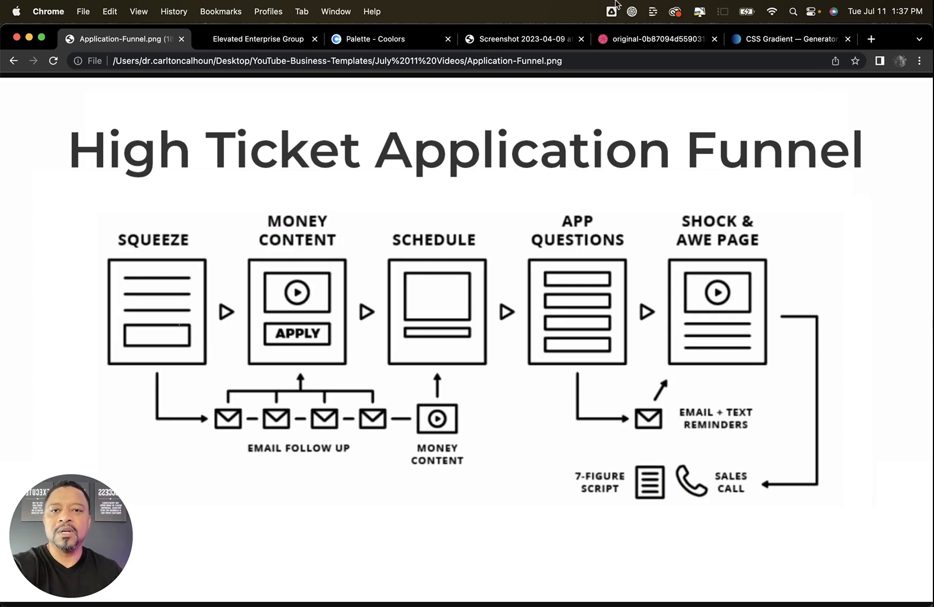
click(275, 44)
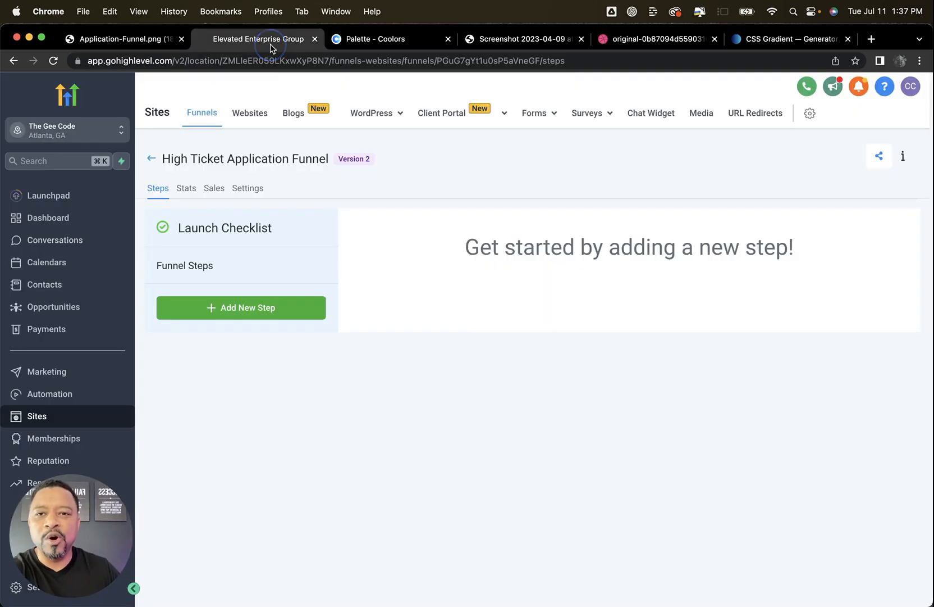
click(238, 308)
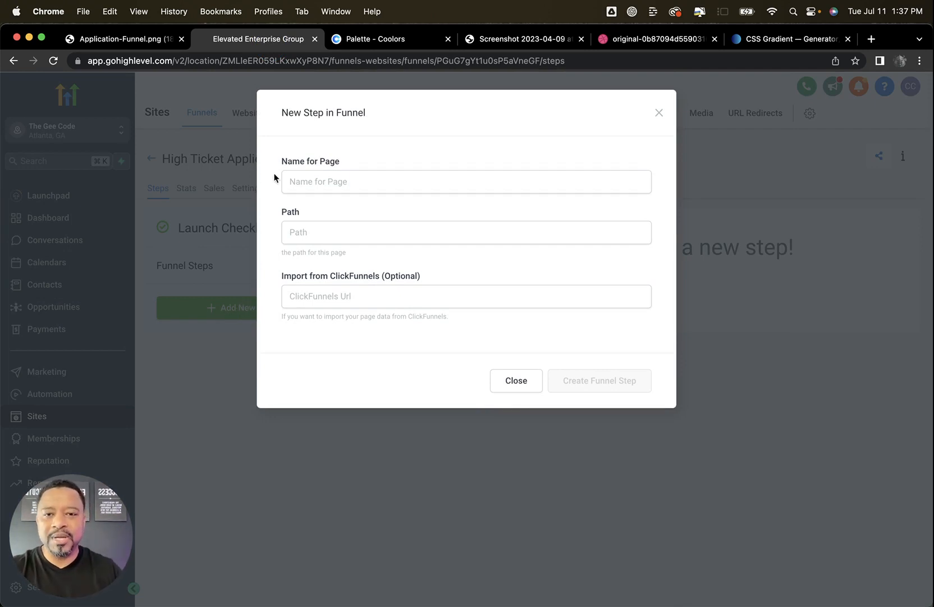
click(318, 180)
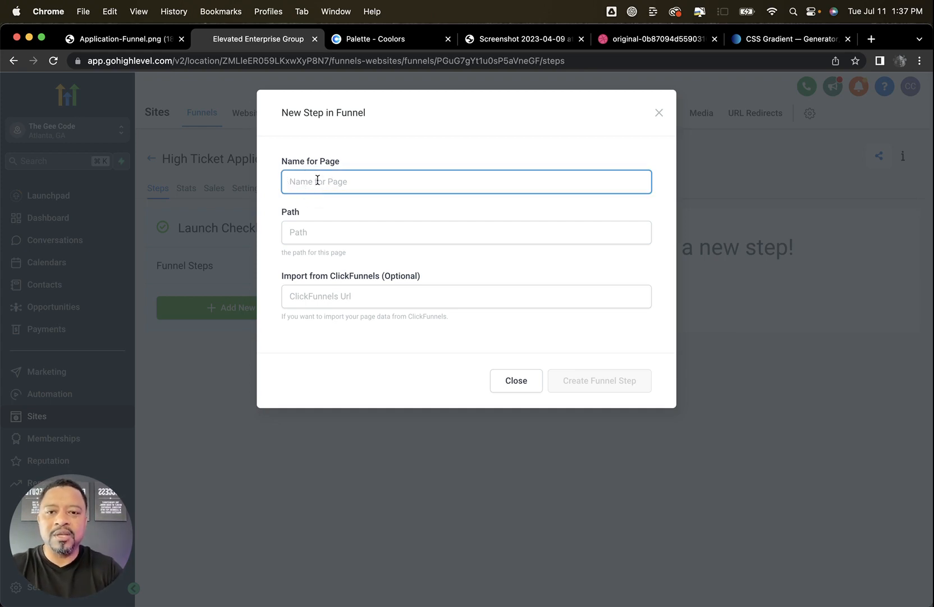
text(Optin Pa)
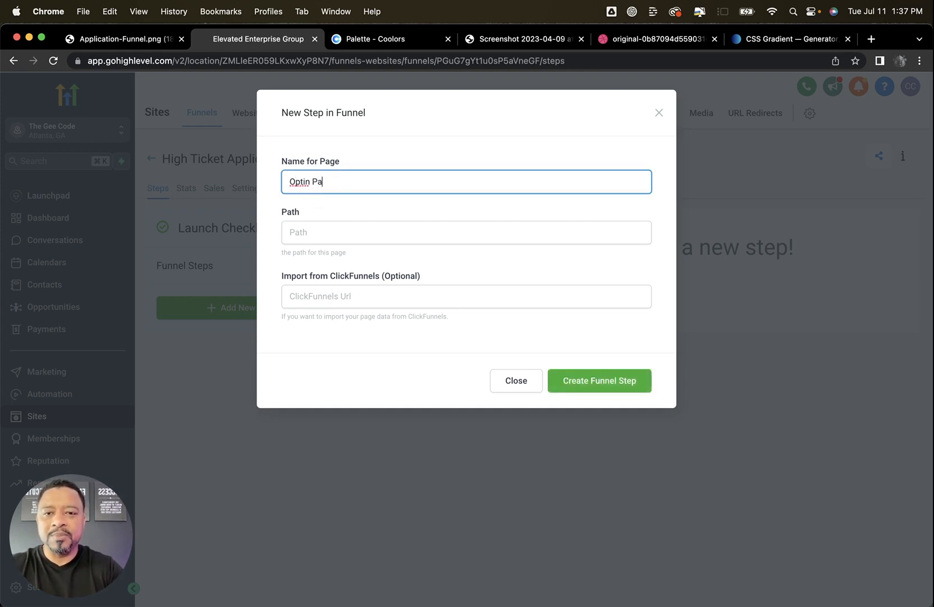
text(ge)
key(Tab)
text(o)
key(BackSpace)
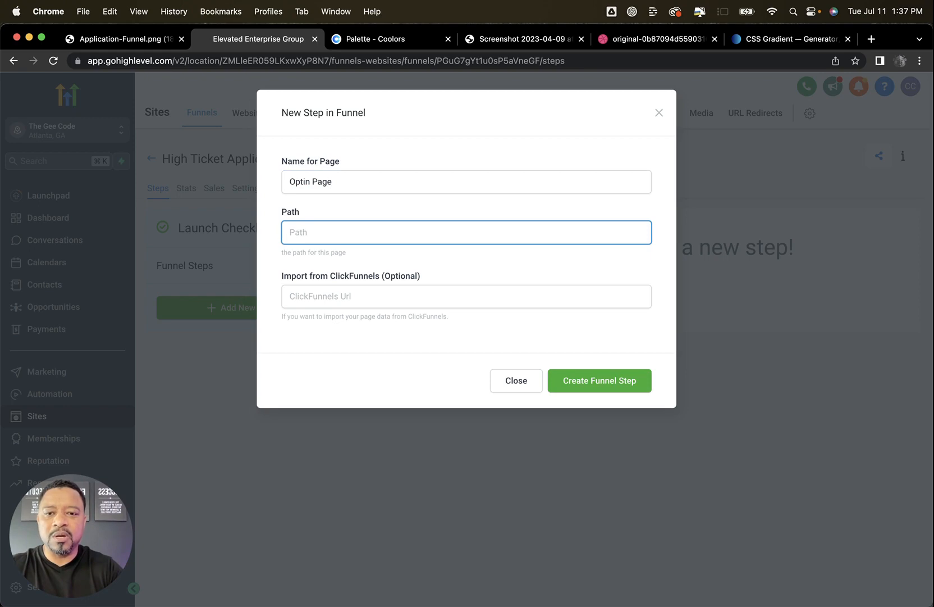
text(op)
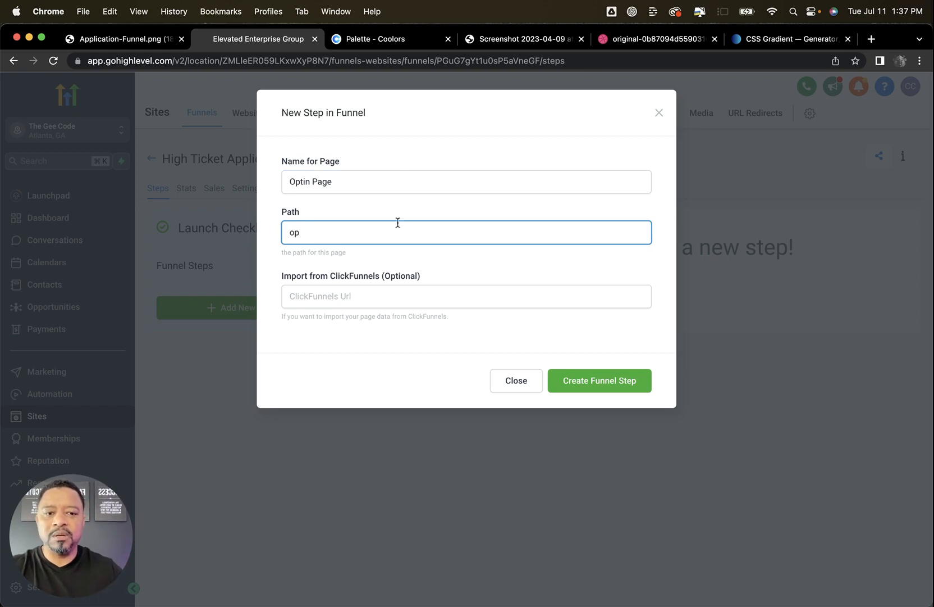
click(623, 383)
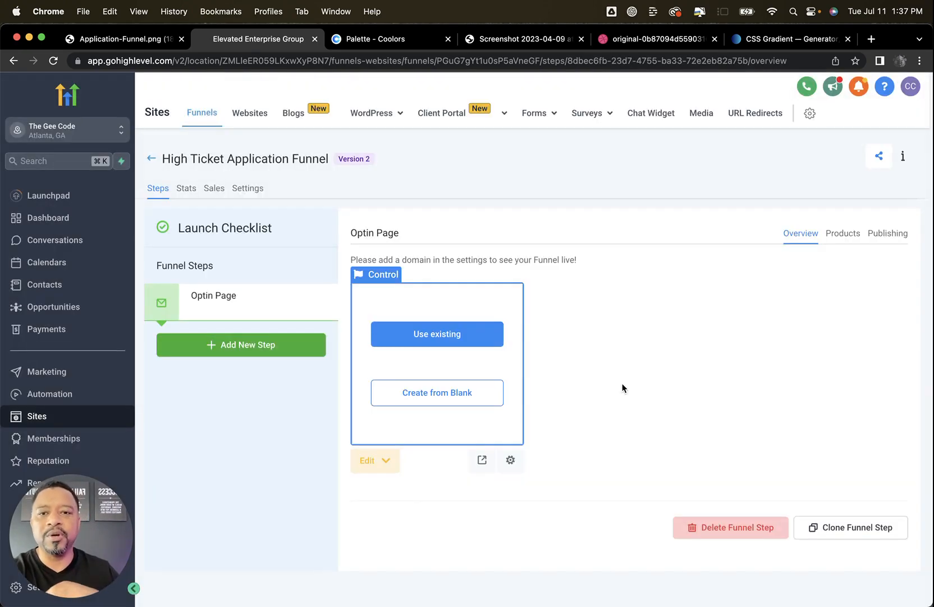
click(425, 394)
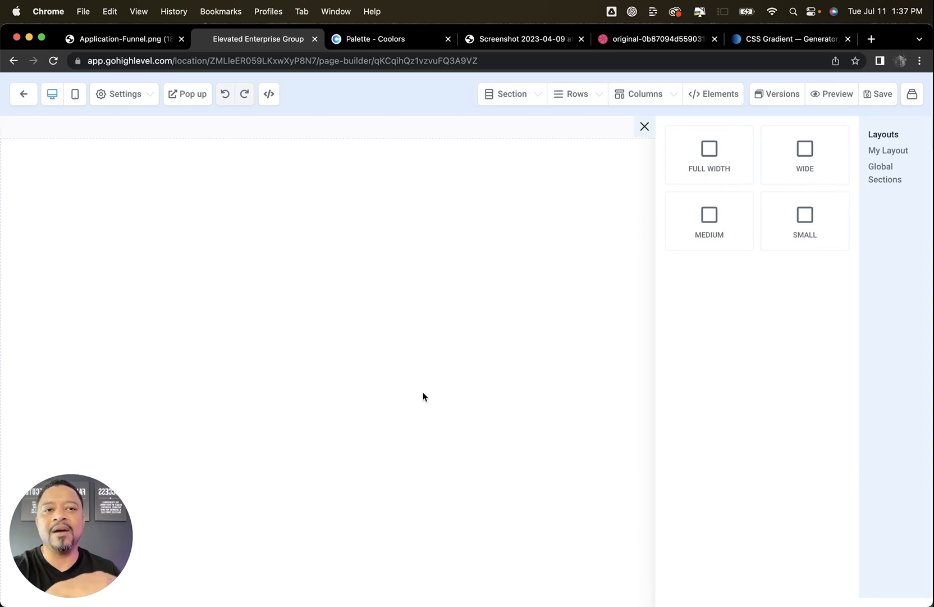
Examine the reference landing page designs, the Coolors palette, the CSS Gradient generator and the application funnel diagram
click(540, 40)
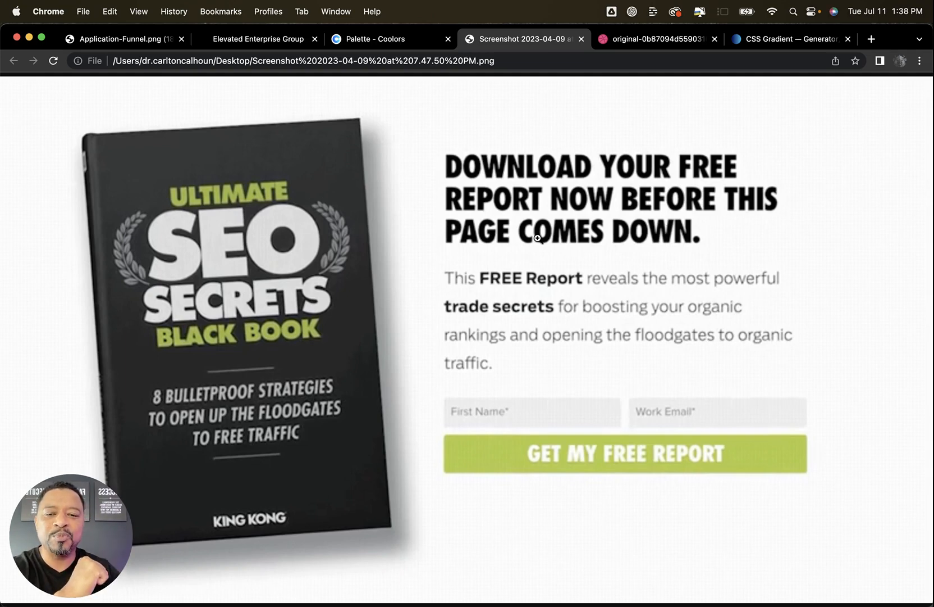
click(639, 44)
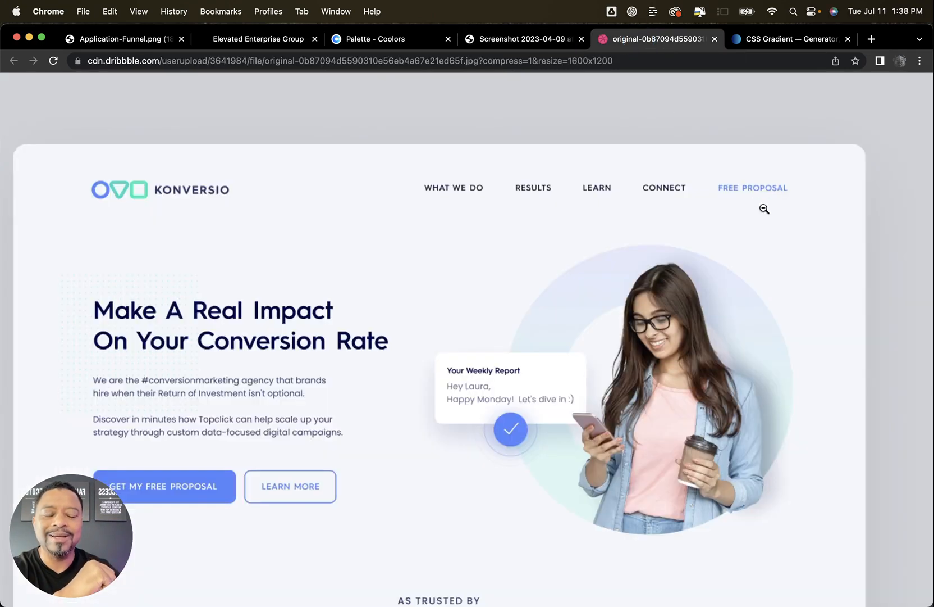
scroll(769, 229, down, 1)
scroll(769, 230, down, 1)
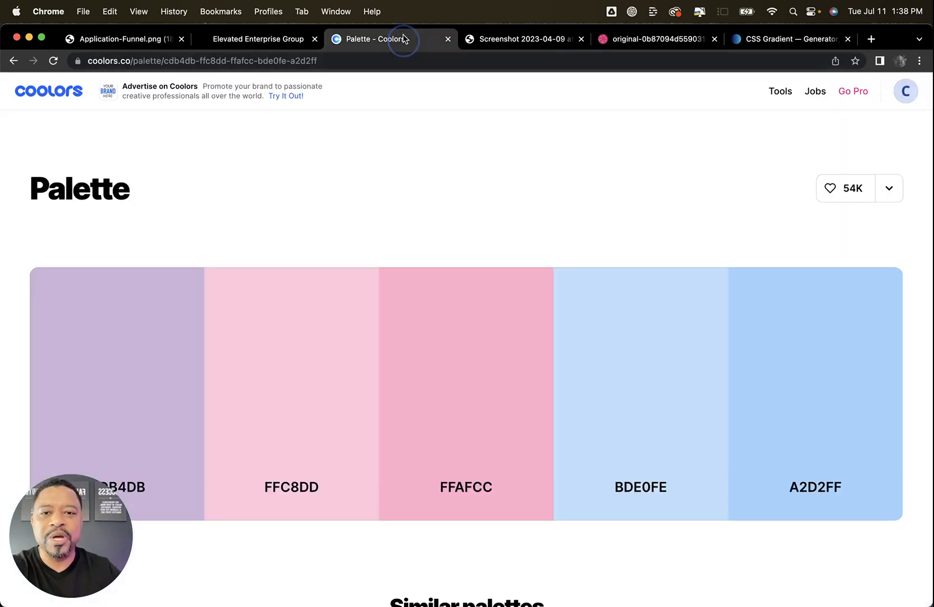
click(404, 37)
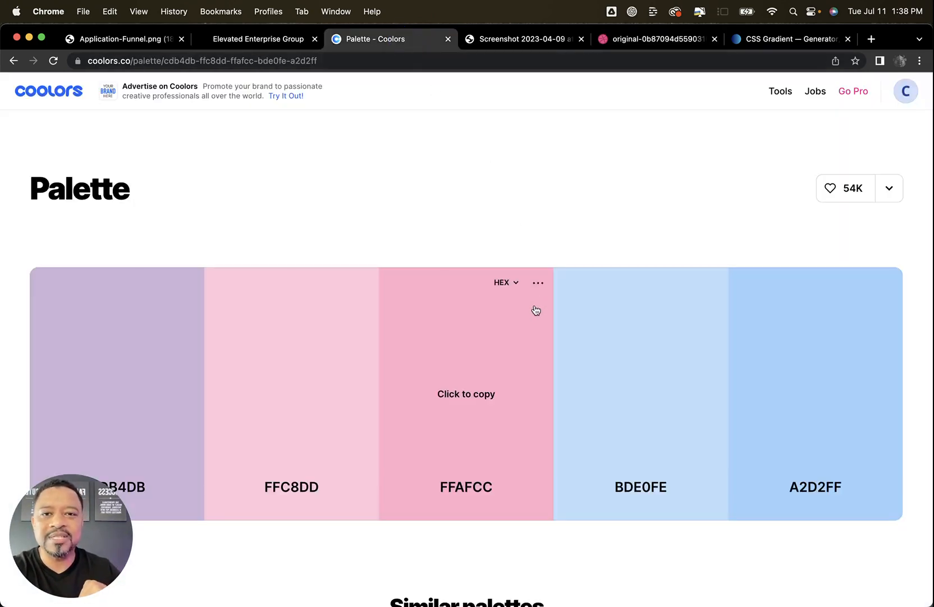
click(785, 41)
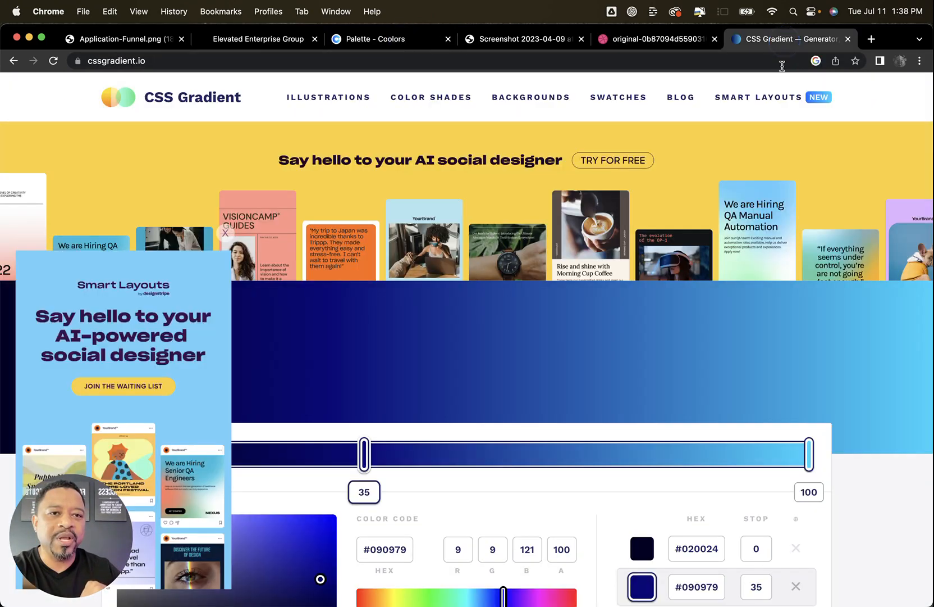
click(225, 232)
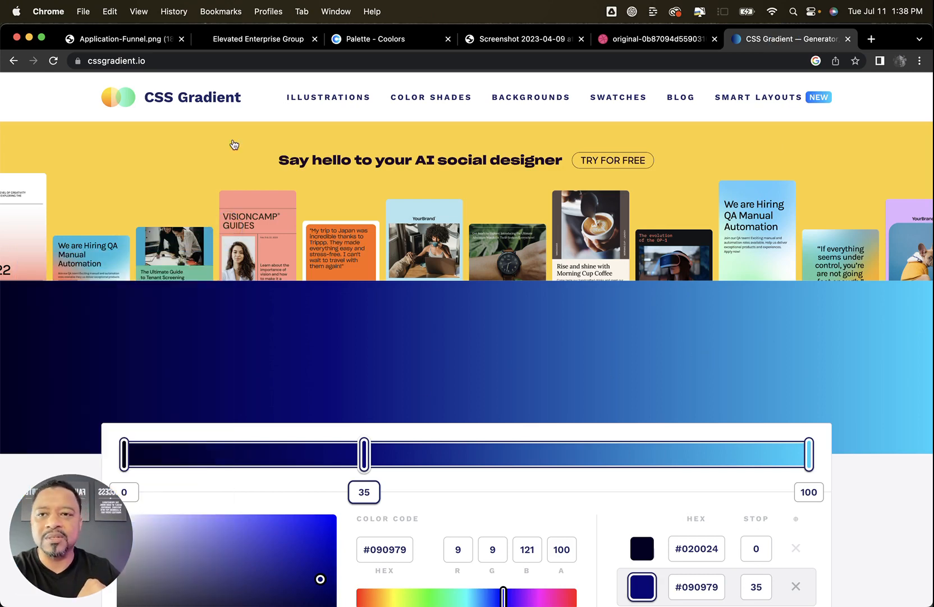
click(134, 36)
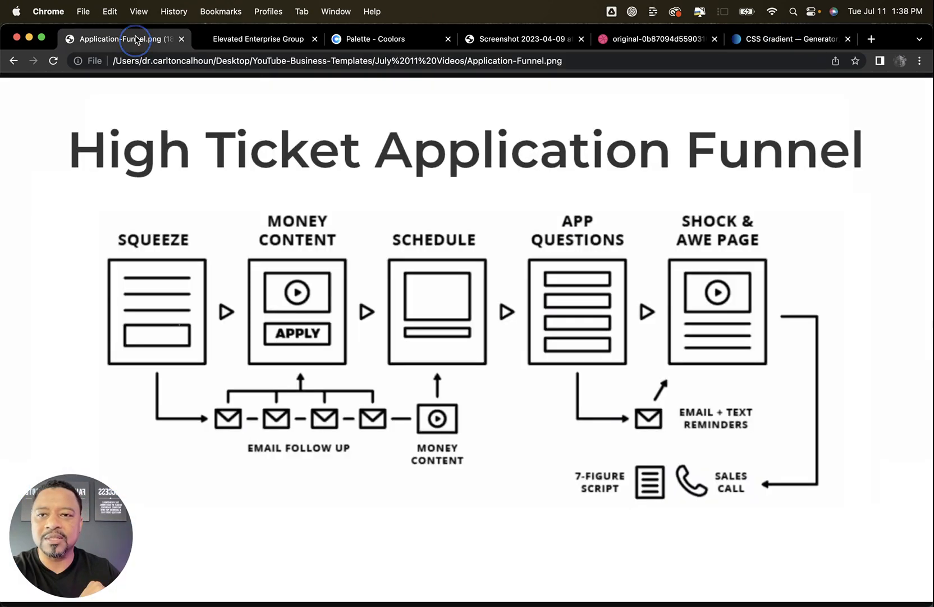
click(267, 41)
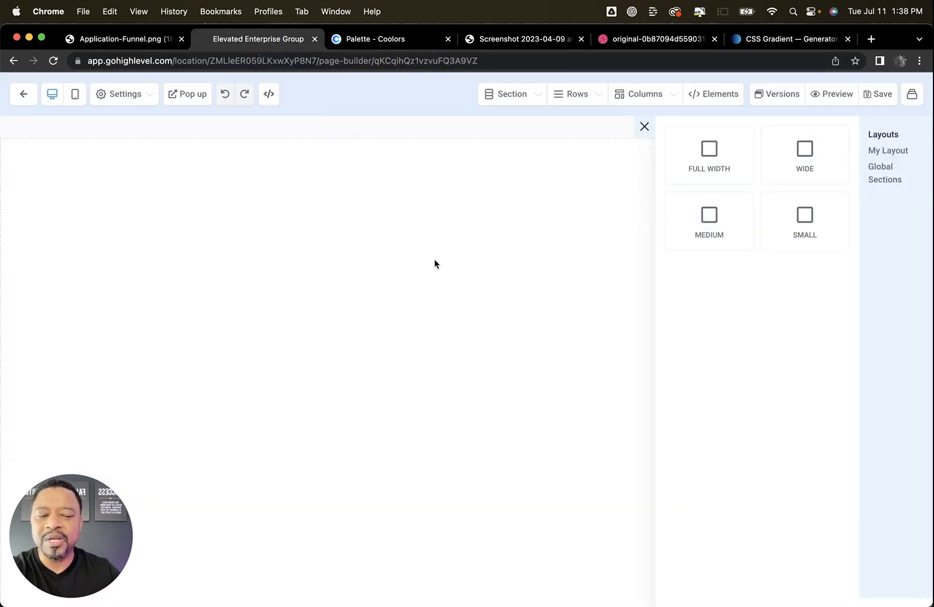
Add a full-width section to the blank page and set its left, right, bottom and top padding to 40
click(706, 157)
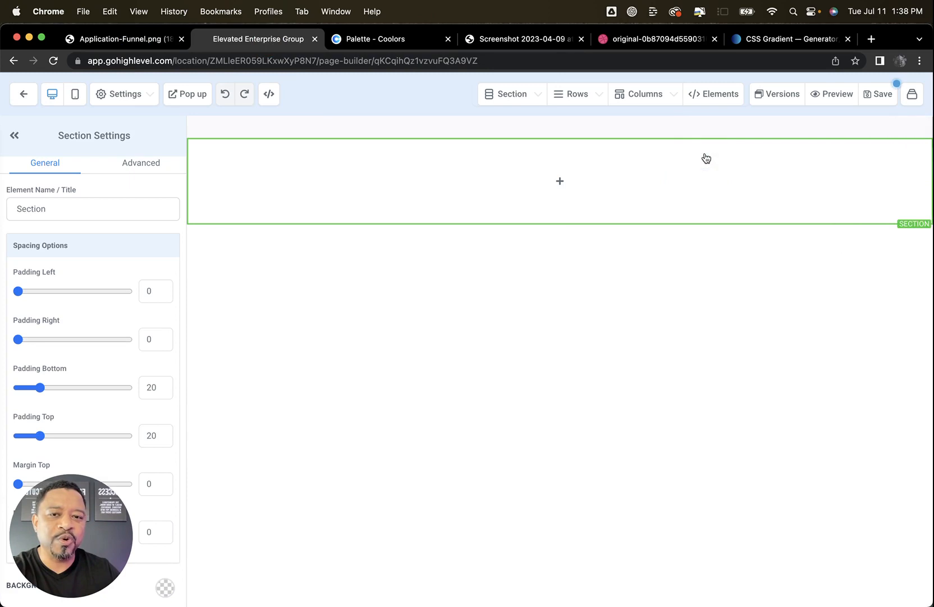
double_click(147, 290)
text(40)
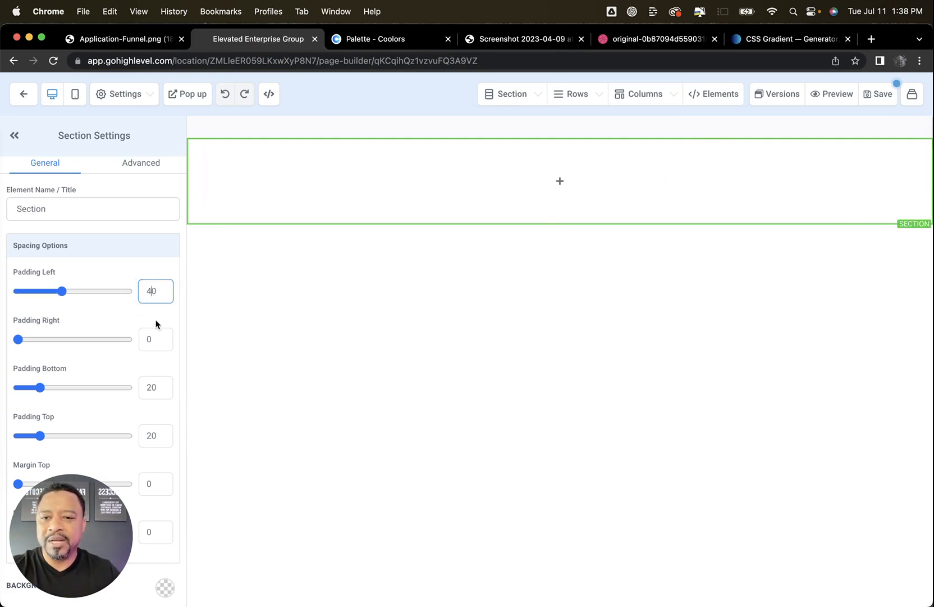
double_click(147, 337)
text(40)
double_click(150, 388)
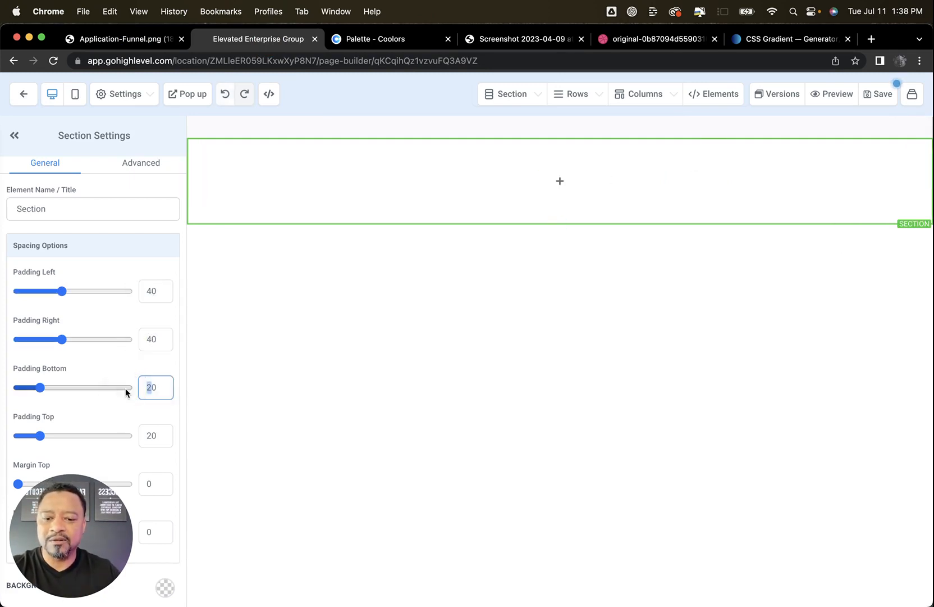
text(40)
double_click(150, 435)
text(40)
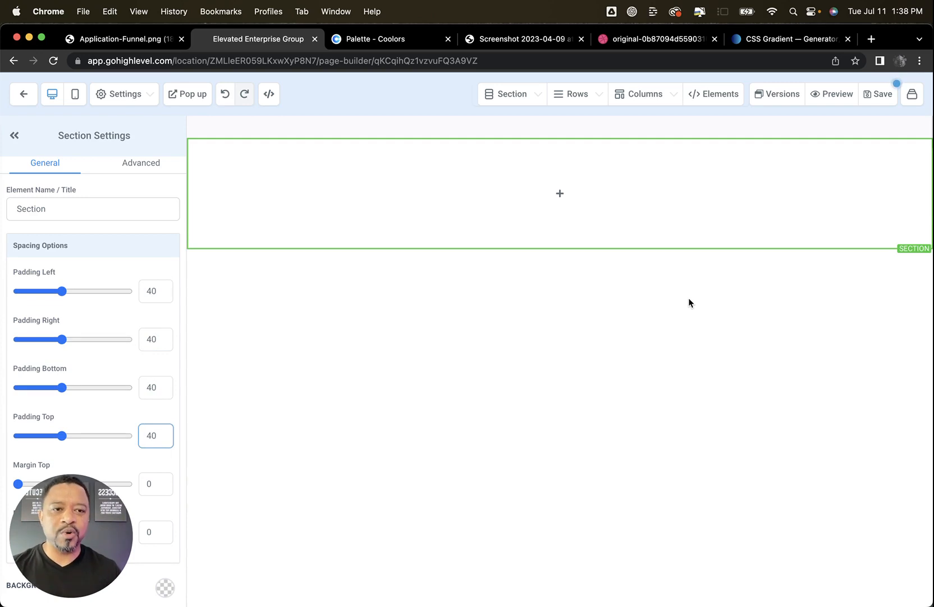
Add a 2-column row inside the section and set its left and right padding to 10
click(561, 195)
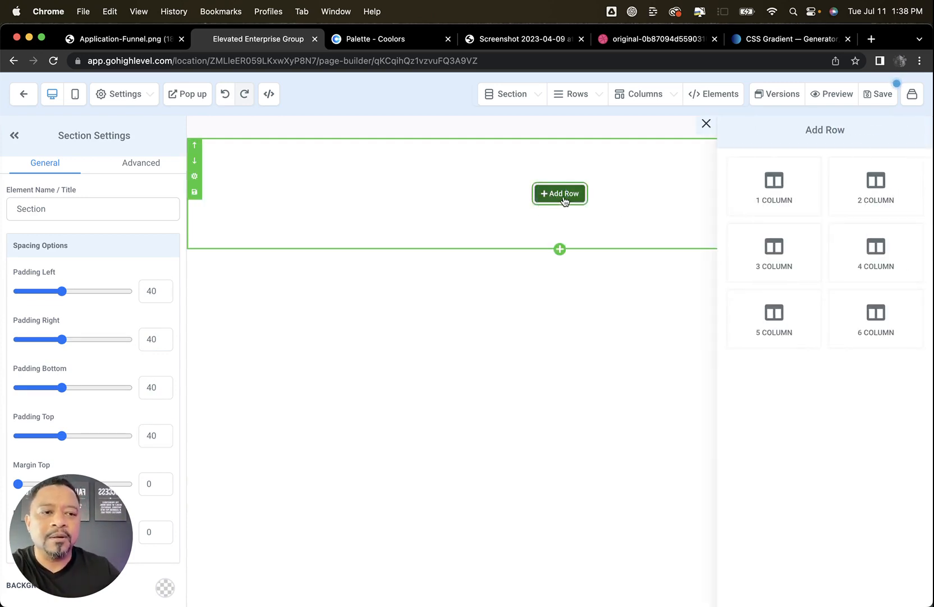
click(885, 188)
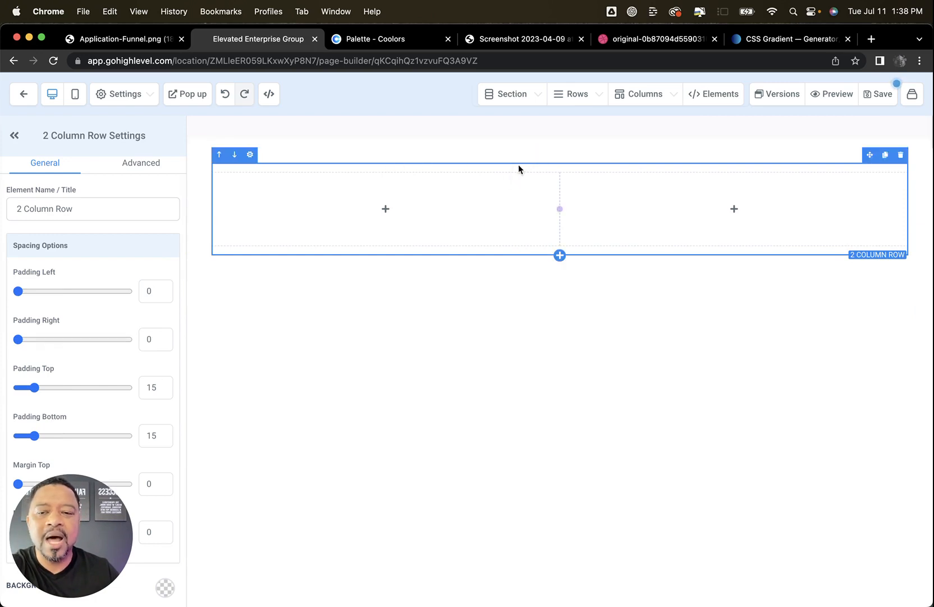
click(147, 291)
text(10)
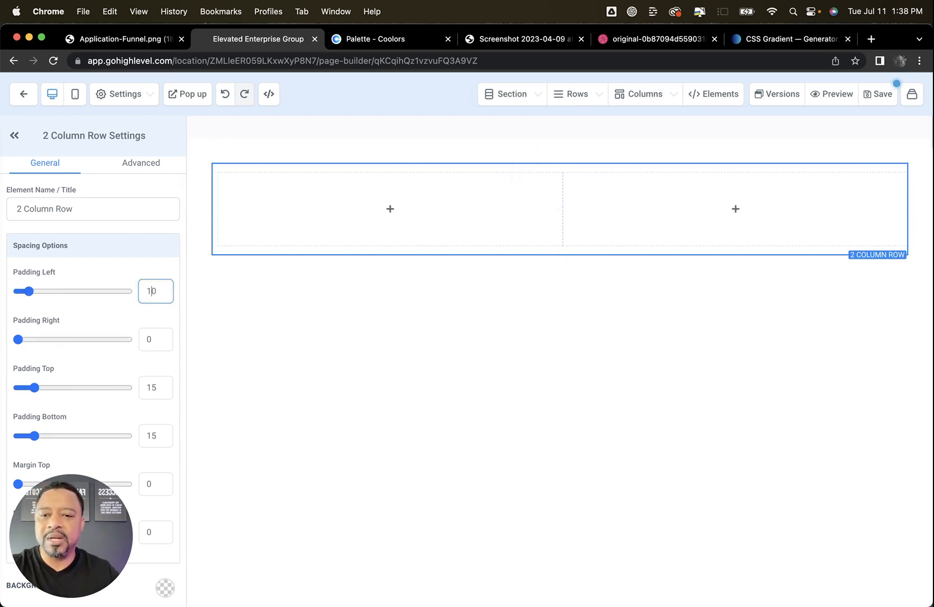
click(151, 337)
text(10)
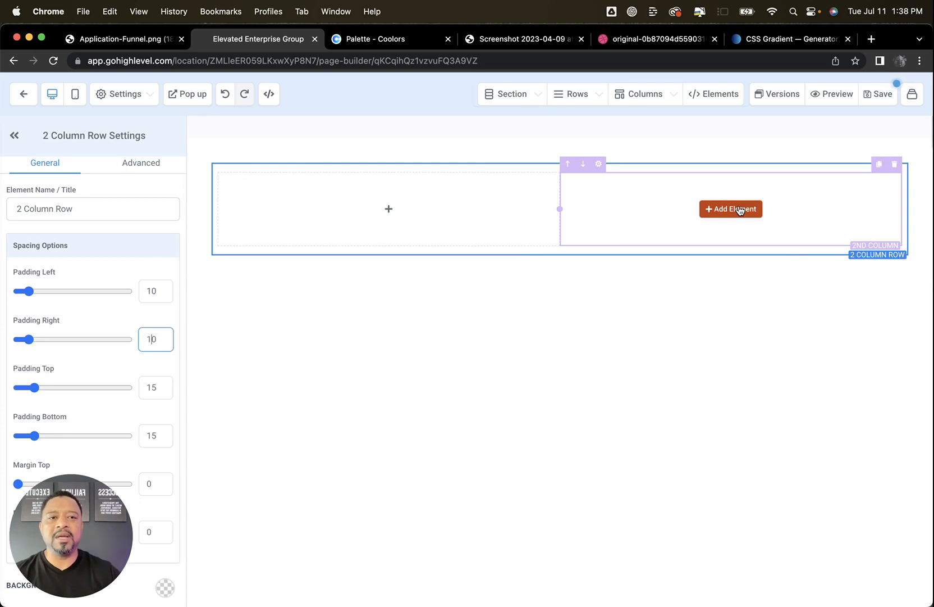
Upload Business Man.png from the July 11 Videos folder and place it as an image in the row's second column
click(522, 40)
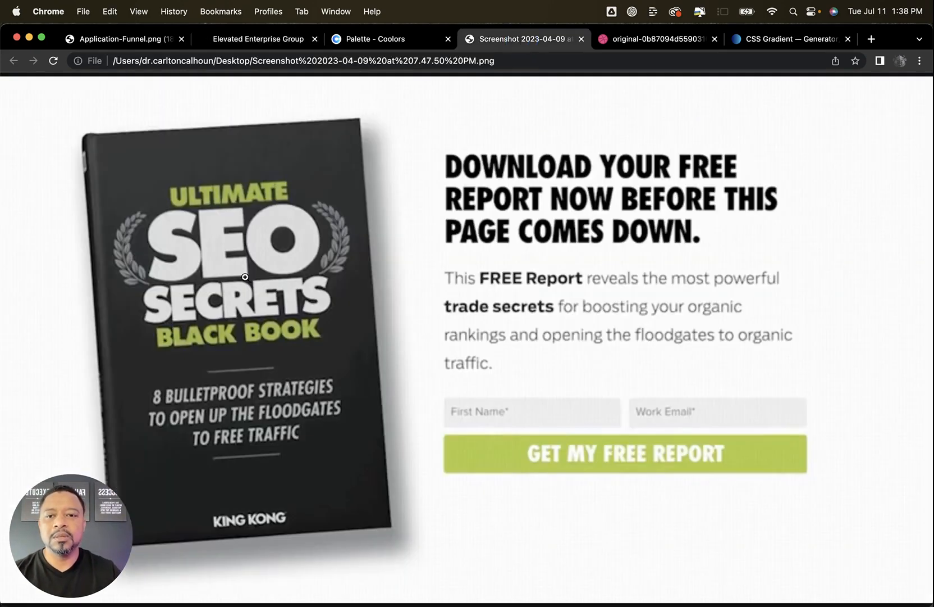
click(638, 40)
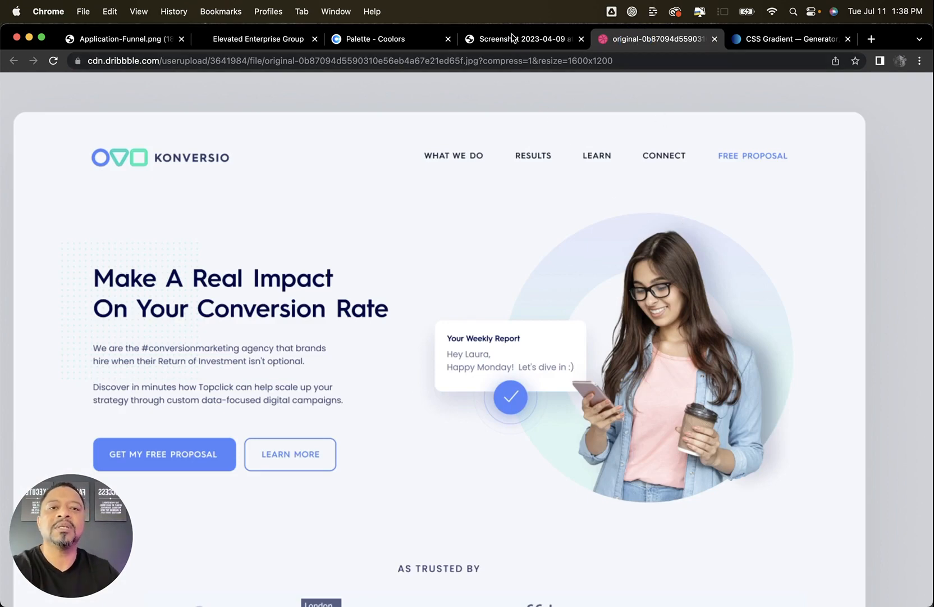
click(248, 41)
click(883, 124)
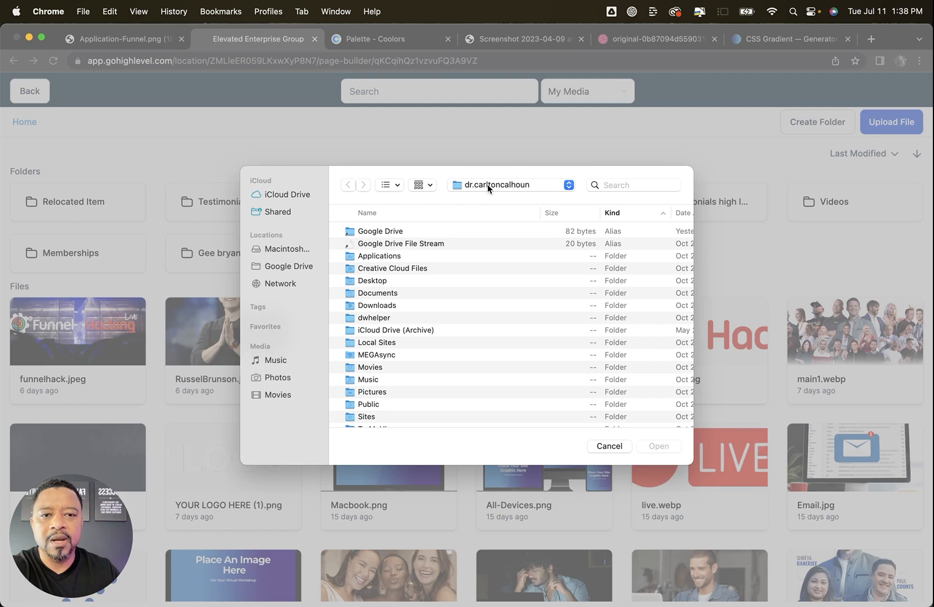
click(488, 187)
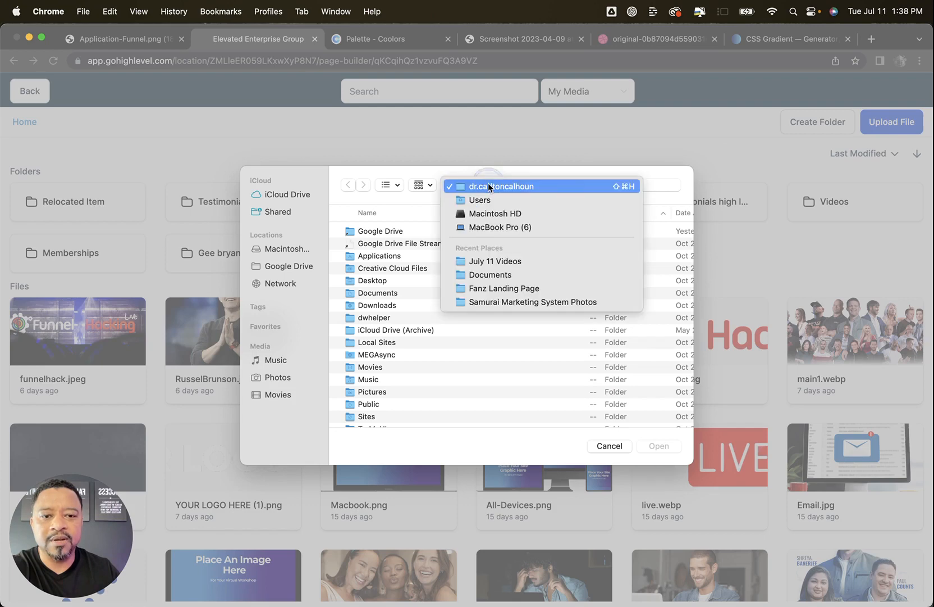
click(488, 262)
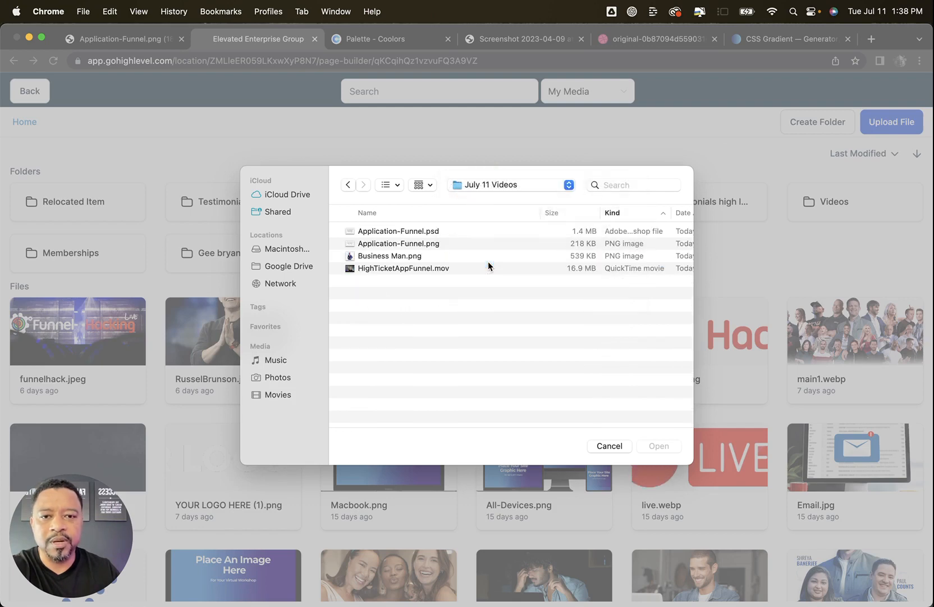
click(405, 257)
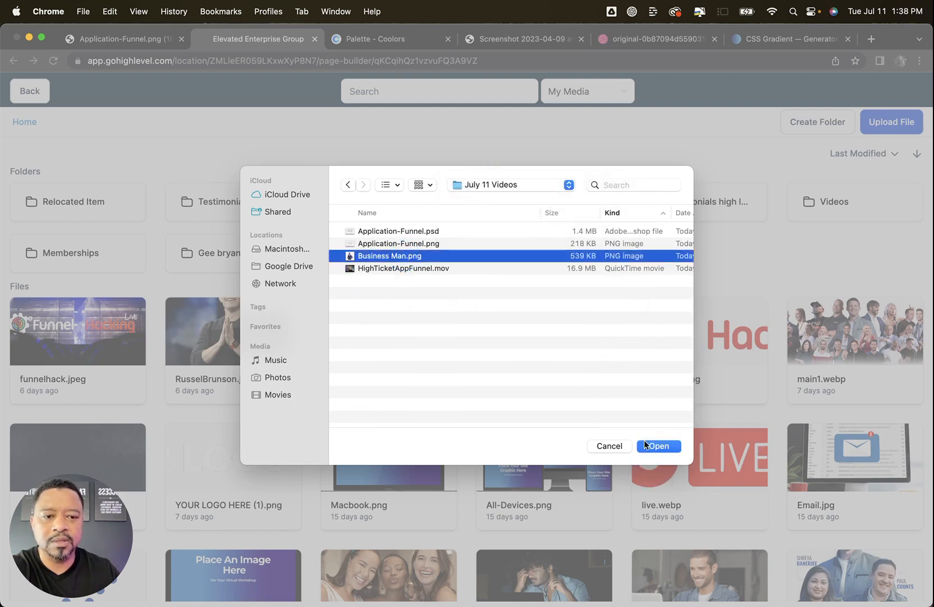
click(658, 446)
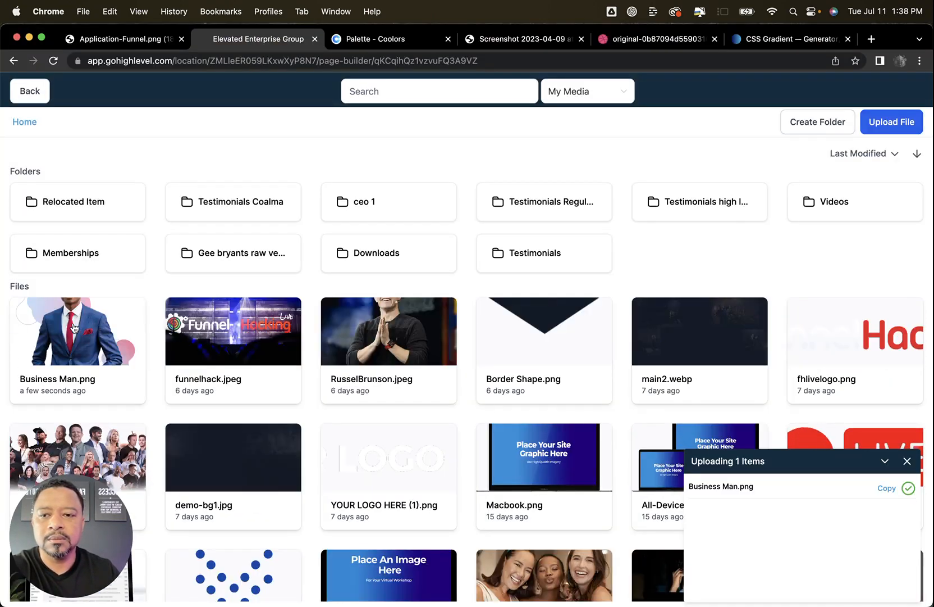
click(141, 331)
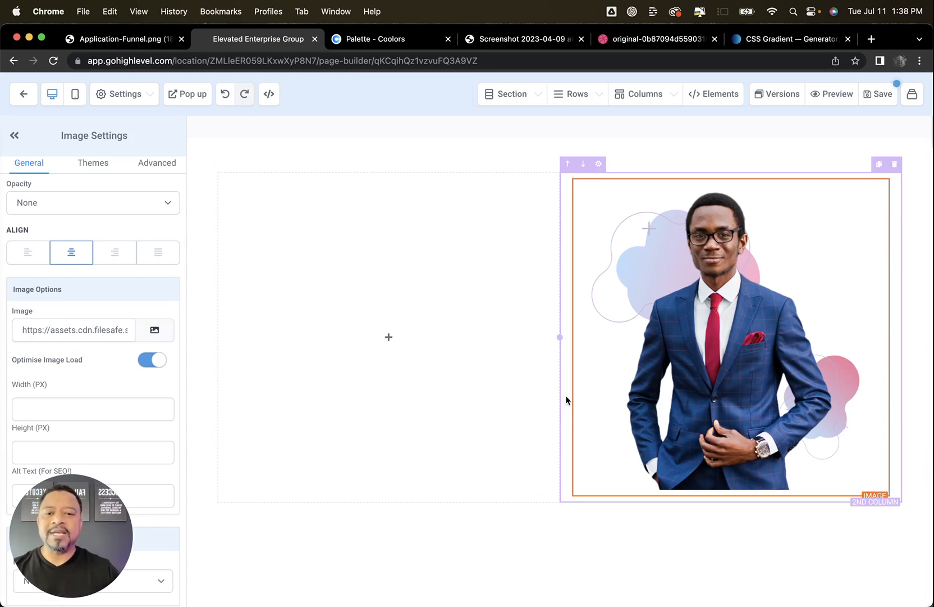
Add a headline element to the row's empty first column
click(390, 338)
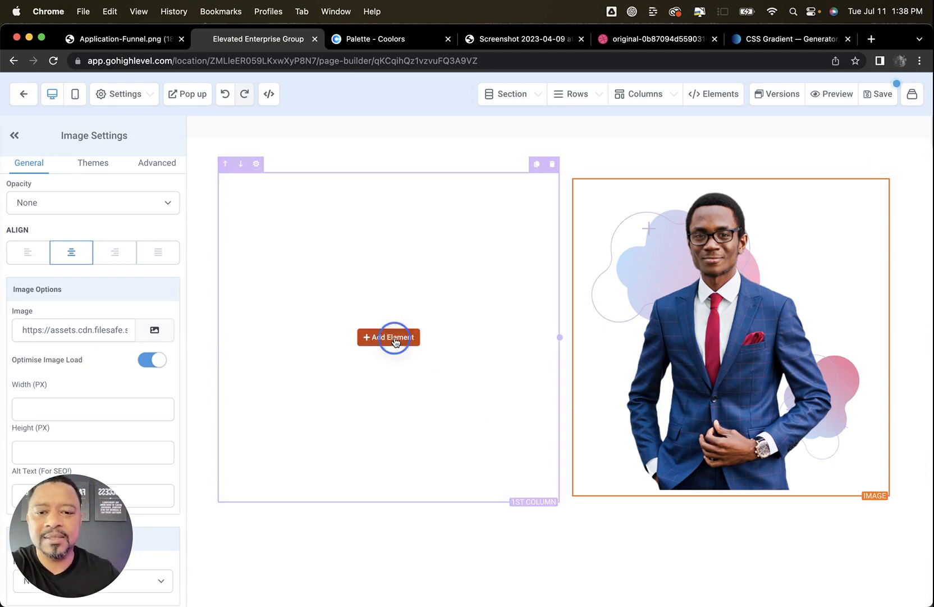
click(696, 174)
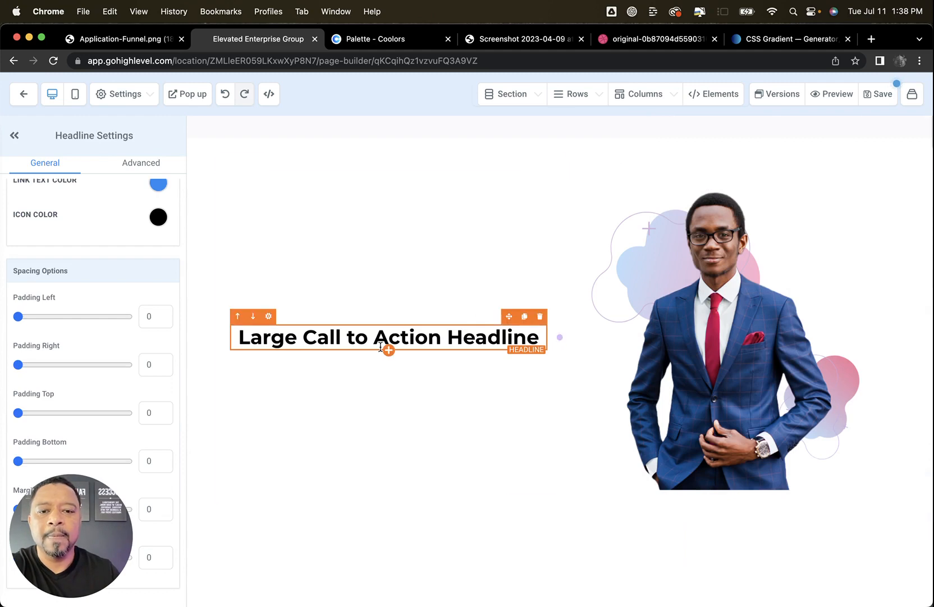
Stack a sub-headline, a paragraph and a button below the headline in the first column
click(387, 349)
click(812, 175)
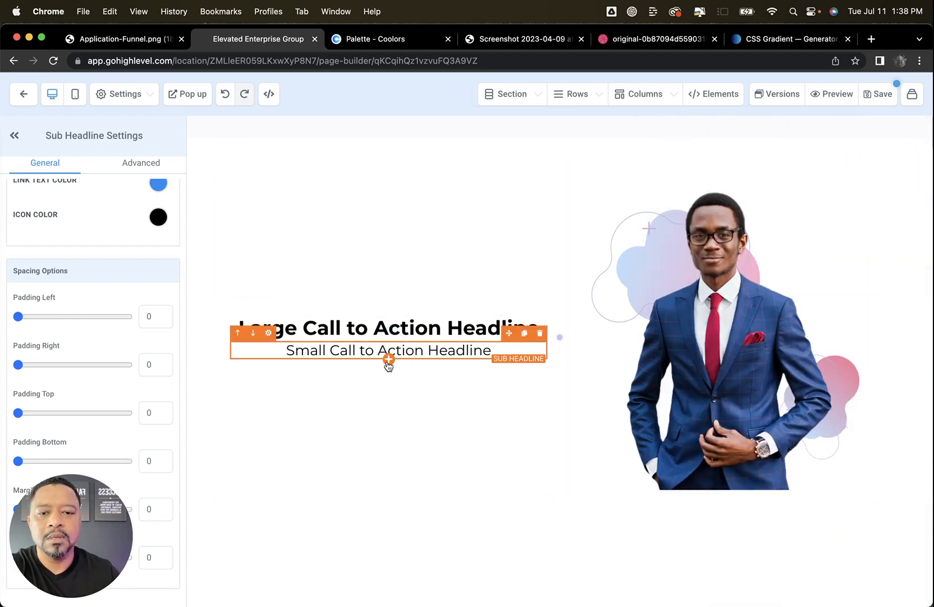
click(386, 359)
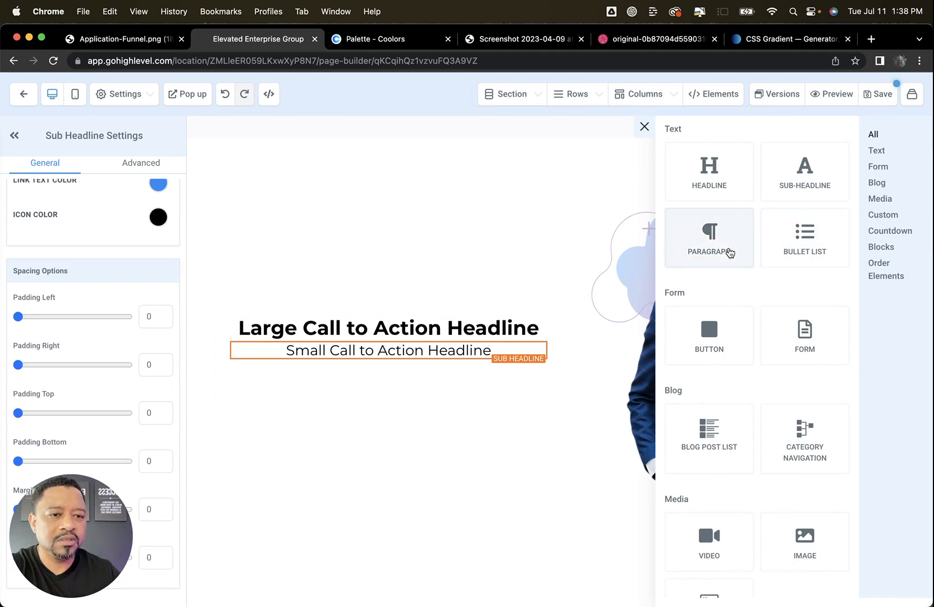
click(730, 251)
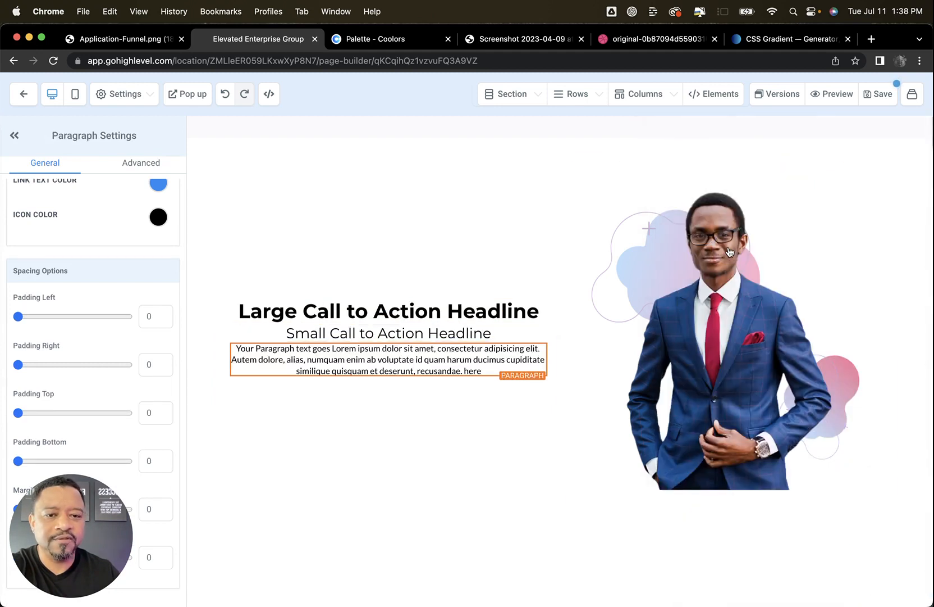
click(386, 376)
click(711, 352)
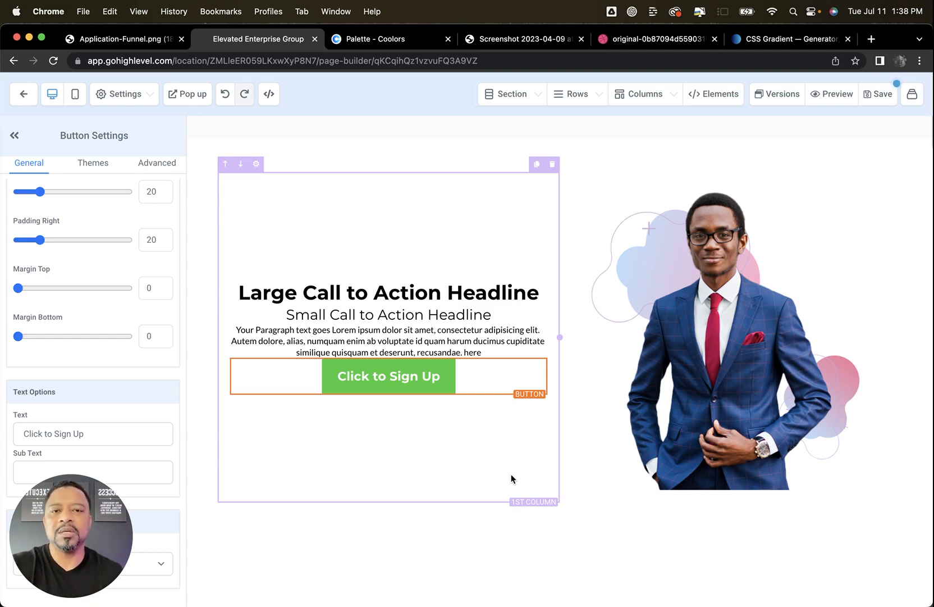
Set the content font to Open Sans in the page's typography settings
click(379, 286)
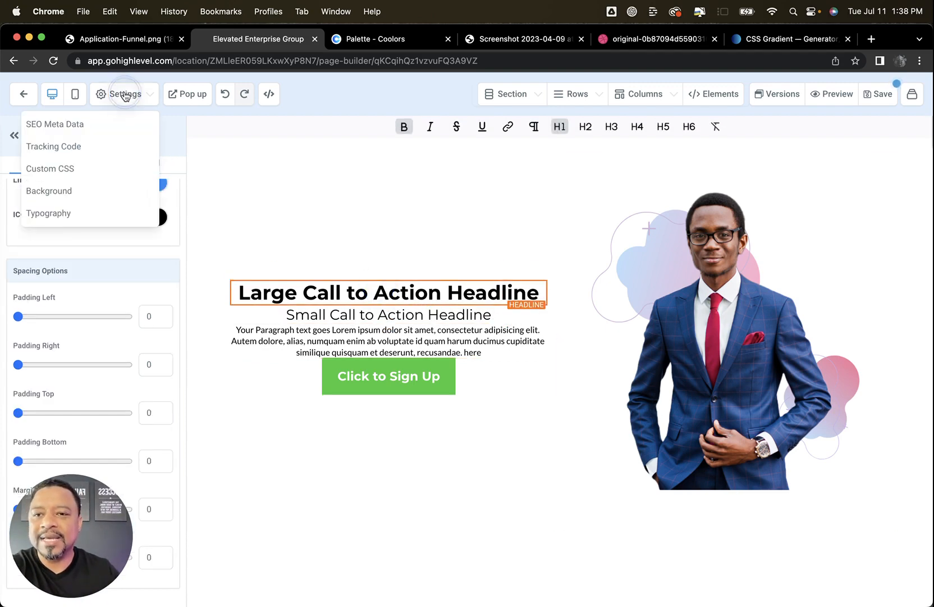
click(54, 214)
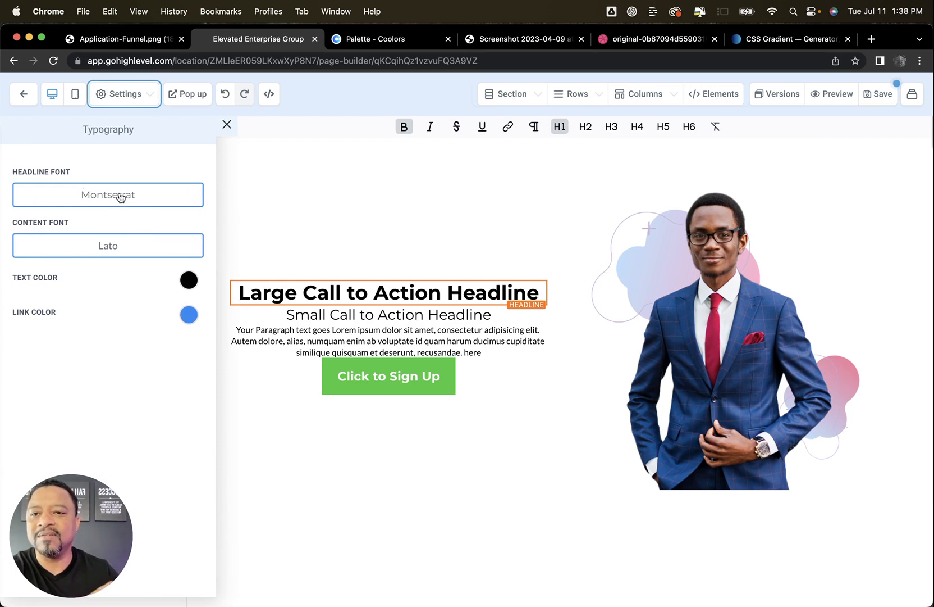
click(121, 247)
click(172, 207)
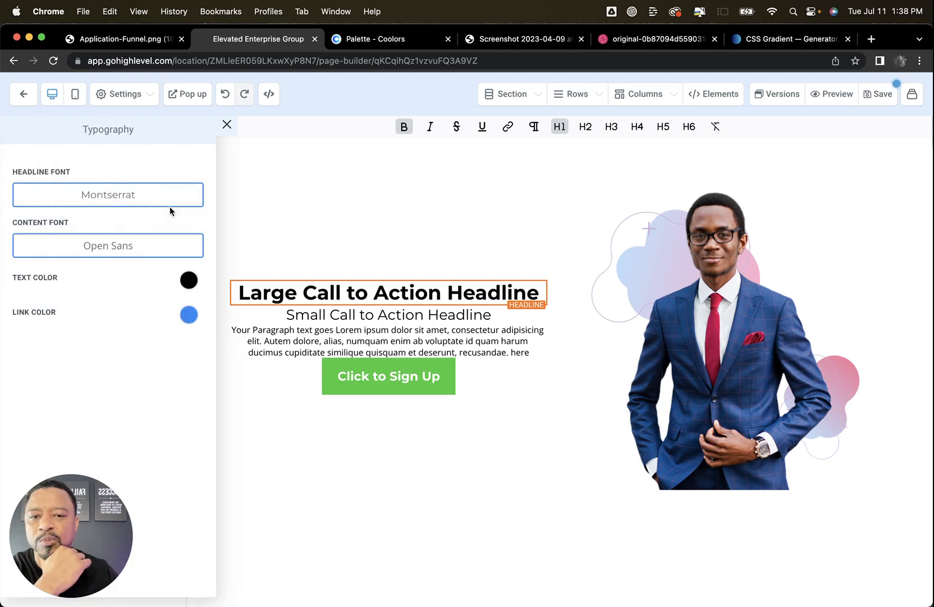
Copy the light pink FFC8DD from the Coolors palette and add it in the page builder as custom text color #FFC8DD
click(188, 280)
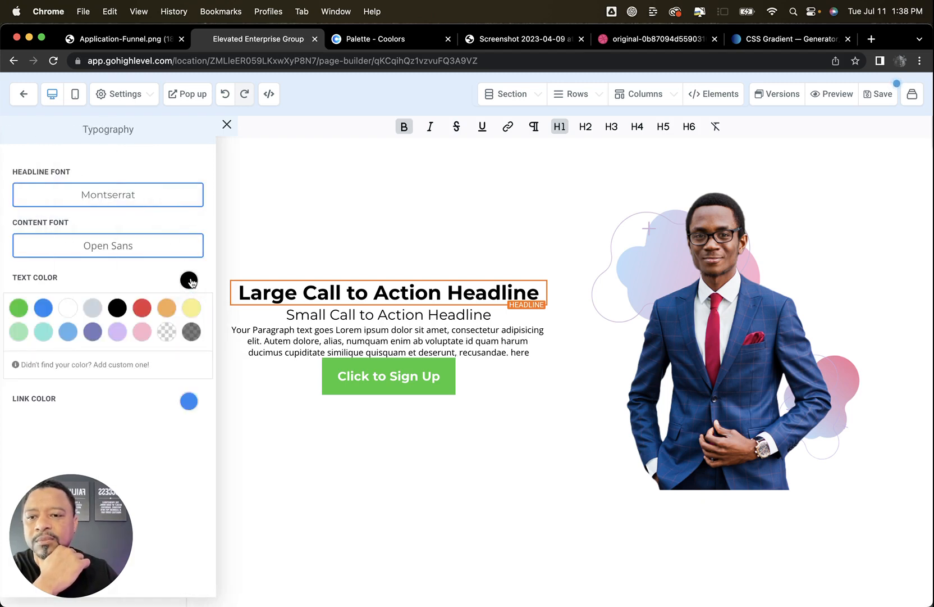
click(109, 367)
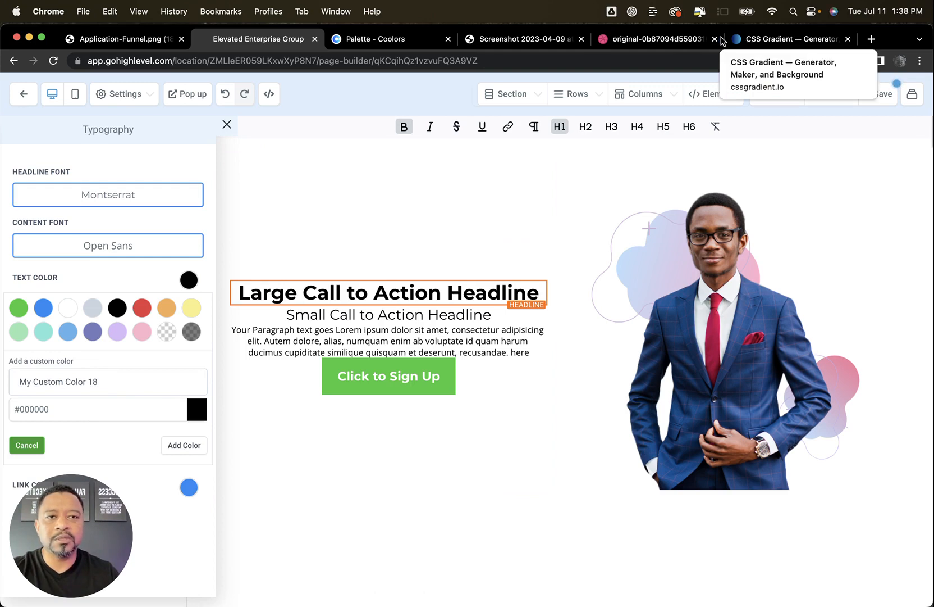
click(336, 40)
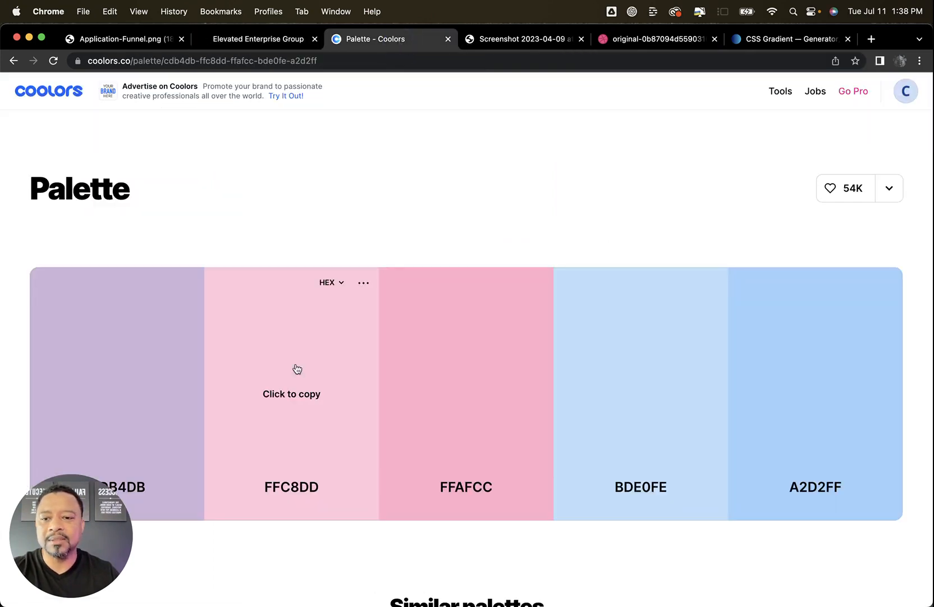
click(290, 399)
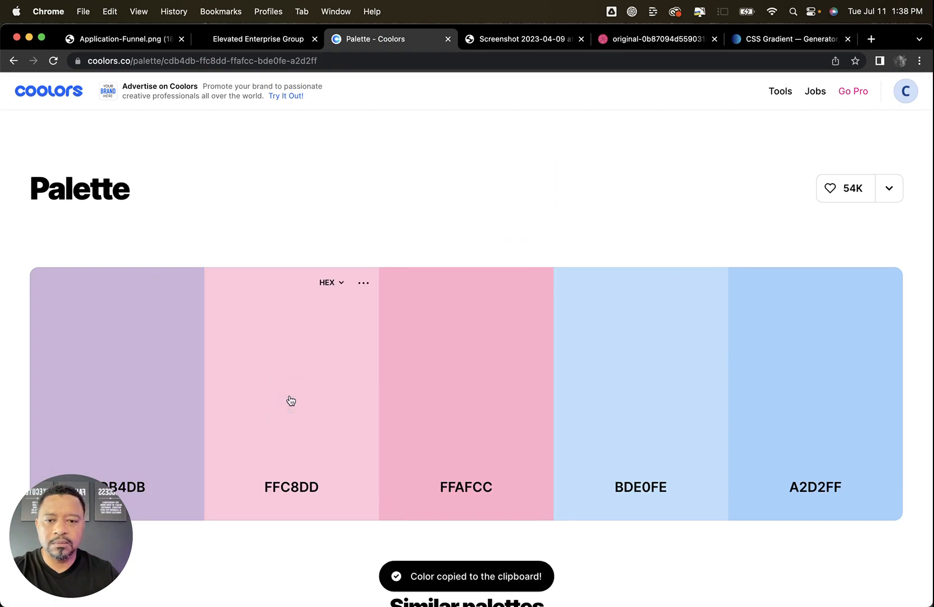
click(268, 40)
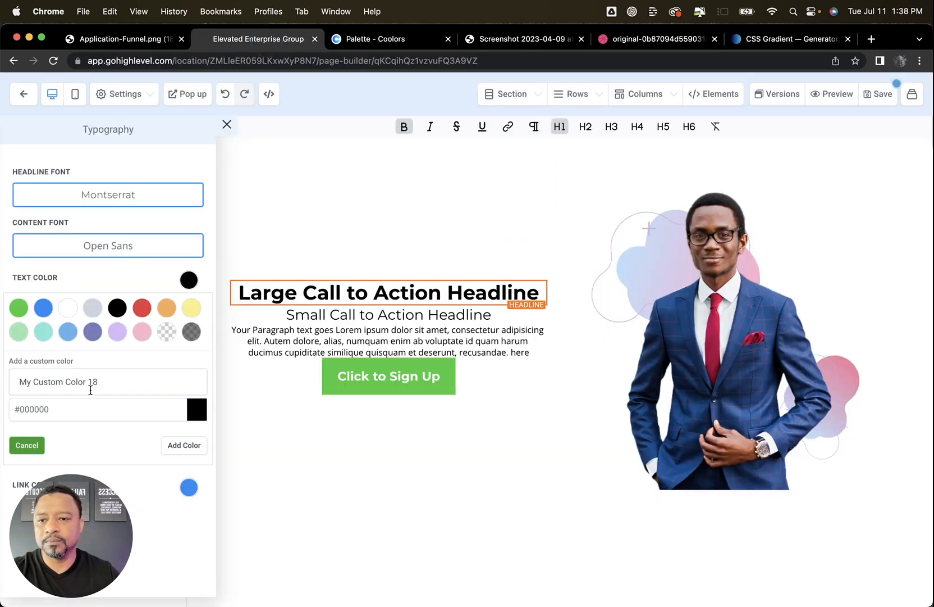
triple_click(63, 408)
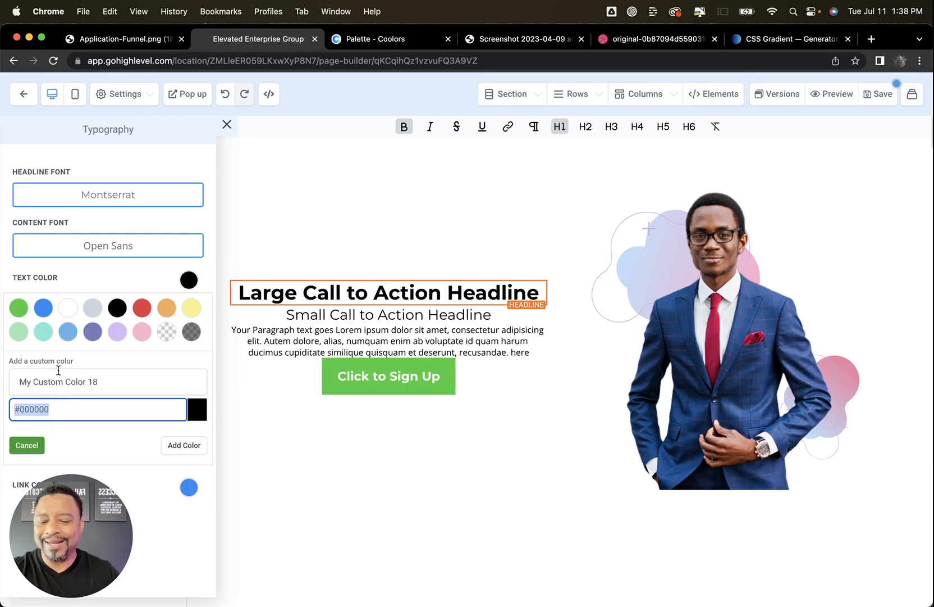
key(cmd+v)
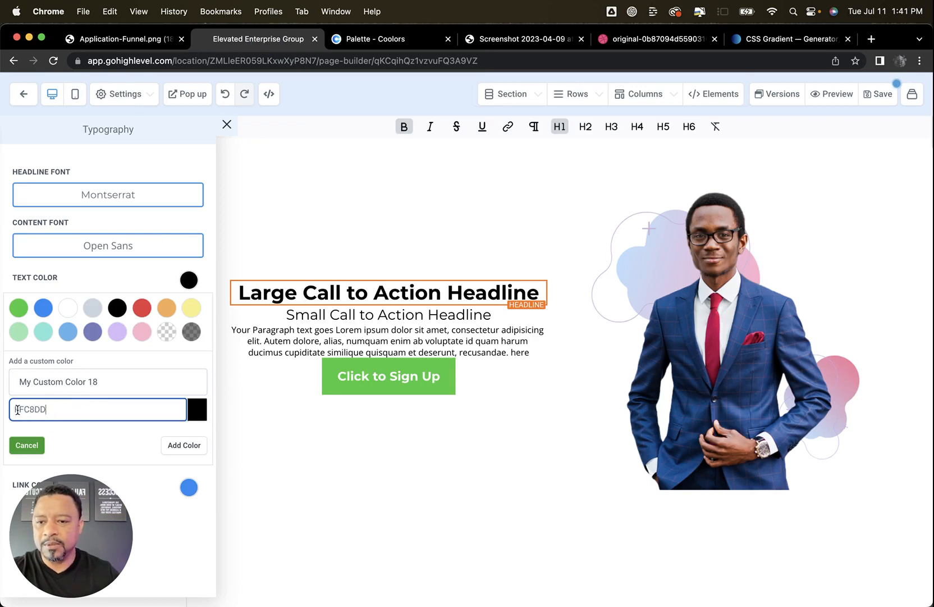
click(15, 409)
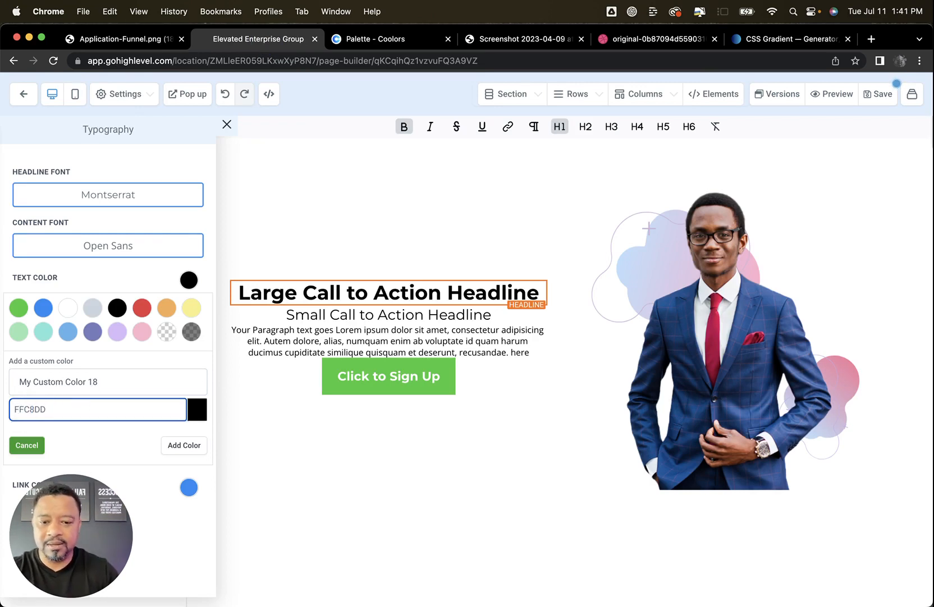
text(#)
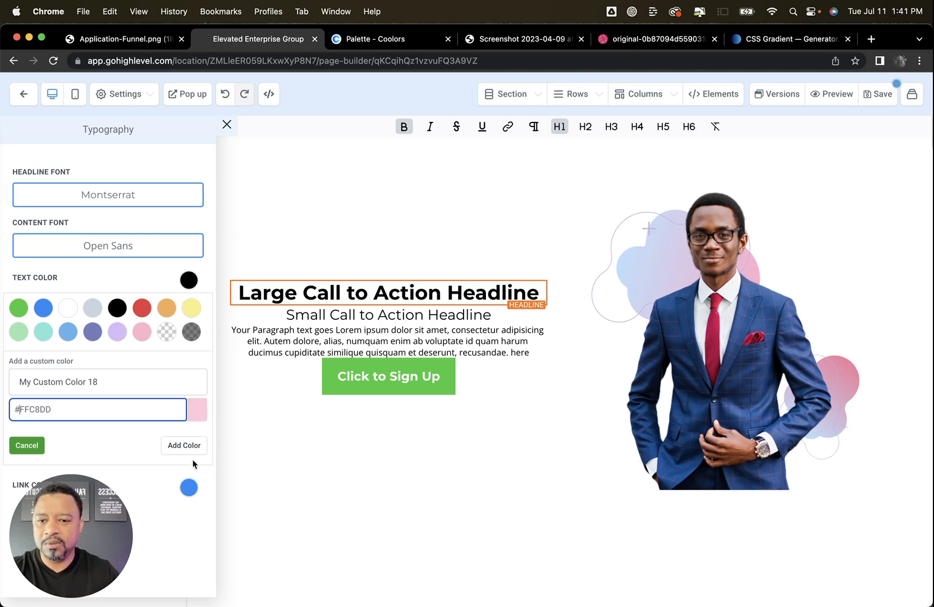
click(186, 447)
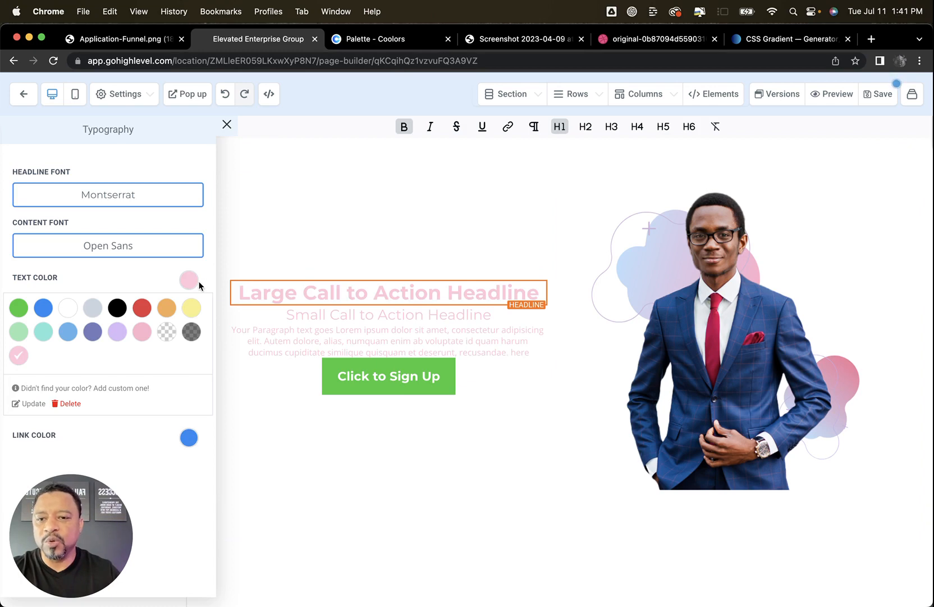
Copy the darker pink FFAFCC from the Coolors palette and add it as custom text color #FFAFCC
click(101, 393)
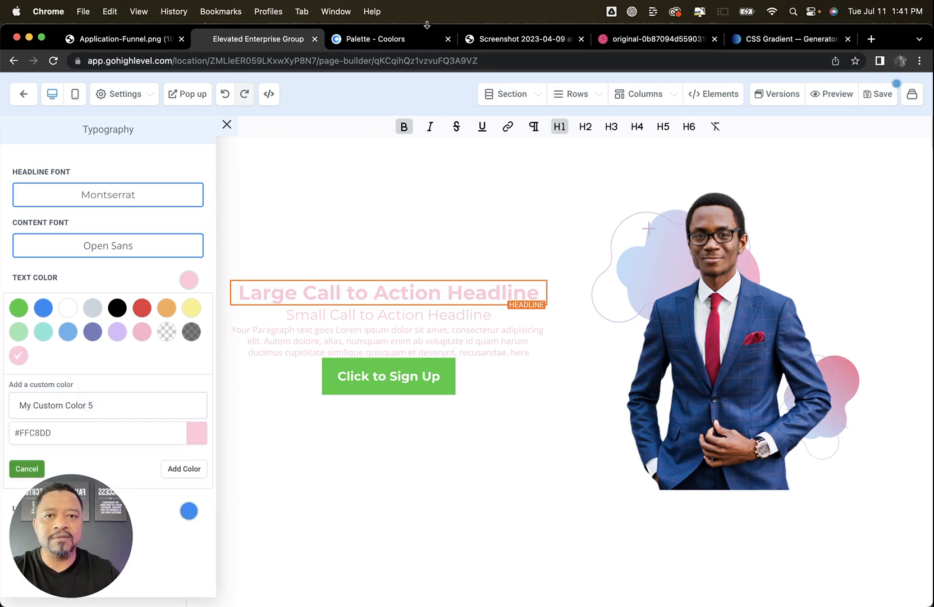
click(402, 39)
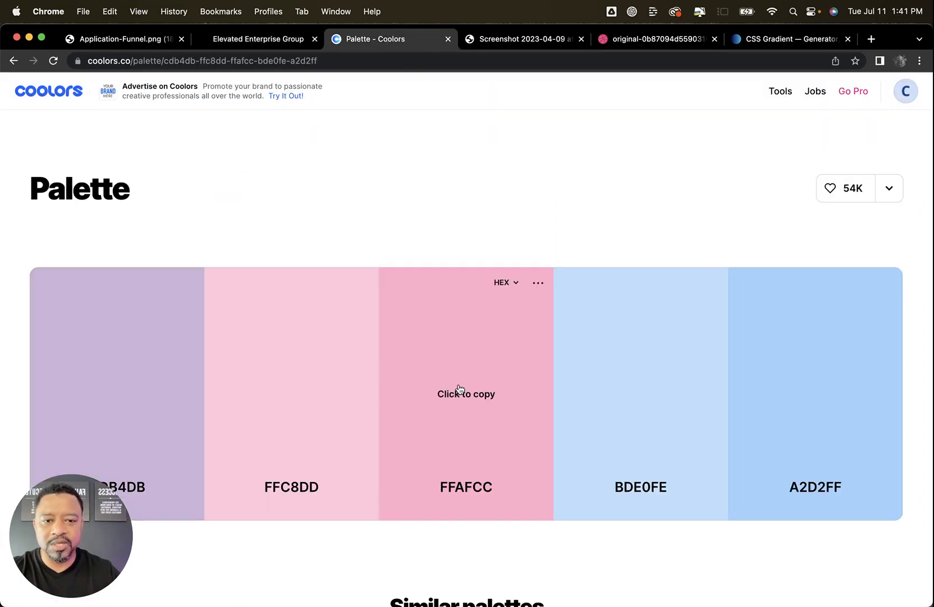
click(460, 392)
click(258, 39)
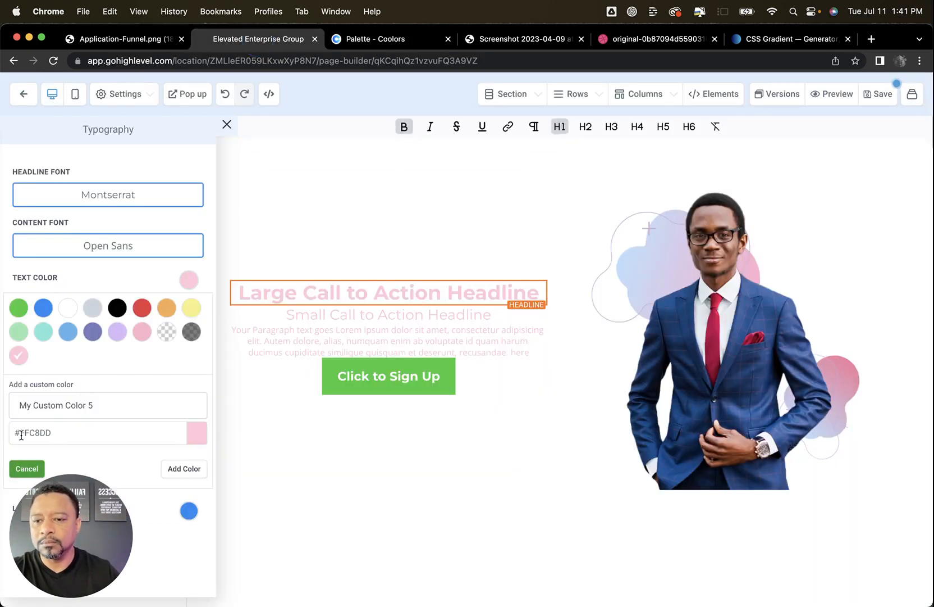
drag(21, 436, 100, 434)
key(super+v)
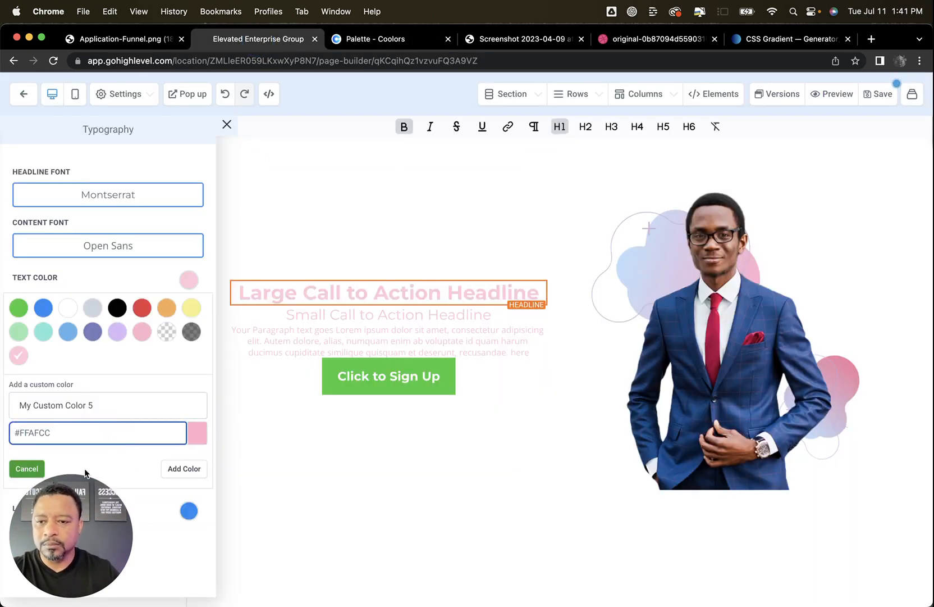
click(175, 470)
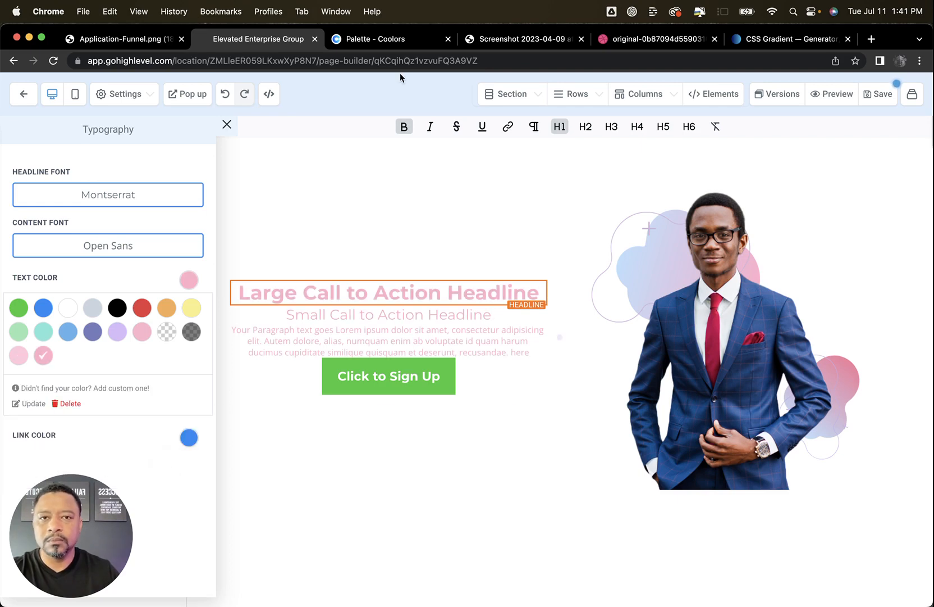
Copy the purple swatch from the Coolors palette and add it as custom text color #CDB4DB
click(421, 40)
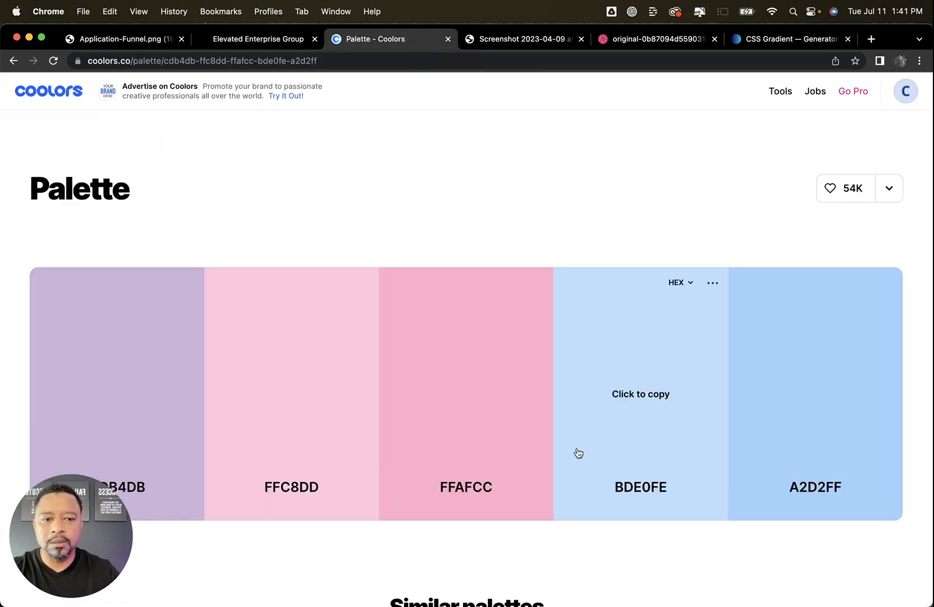
click(140, 399)
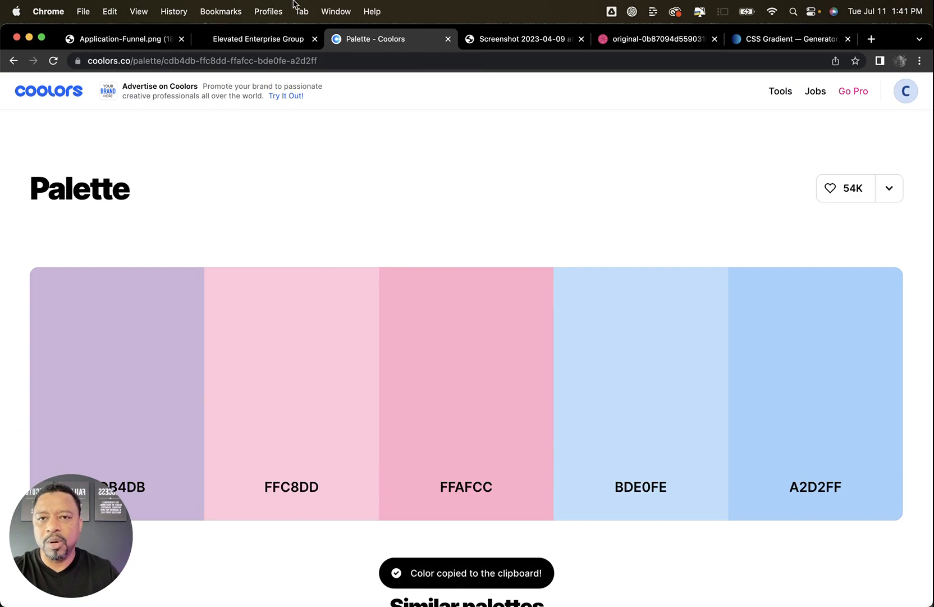
click(272, 39)
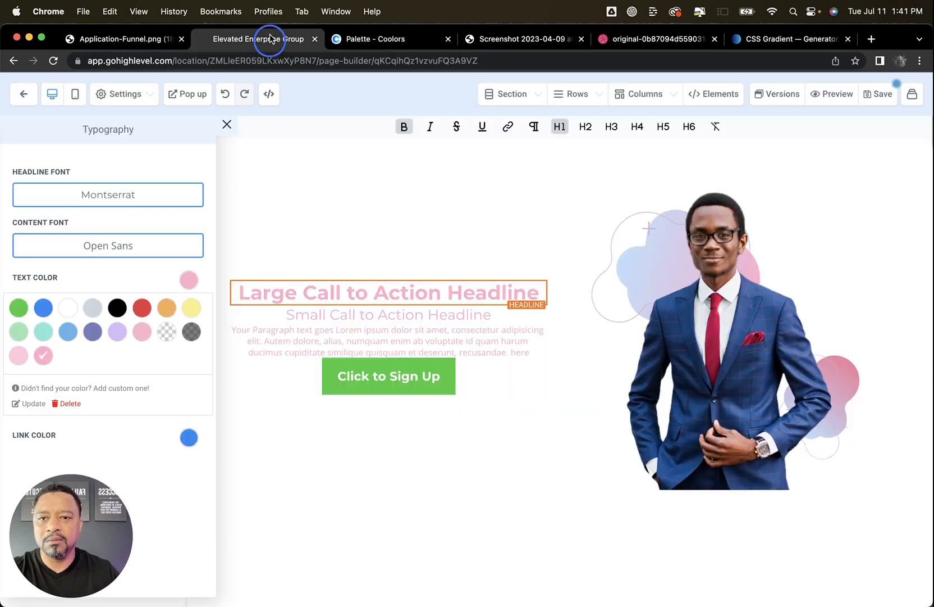
click(73, 389)
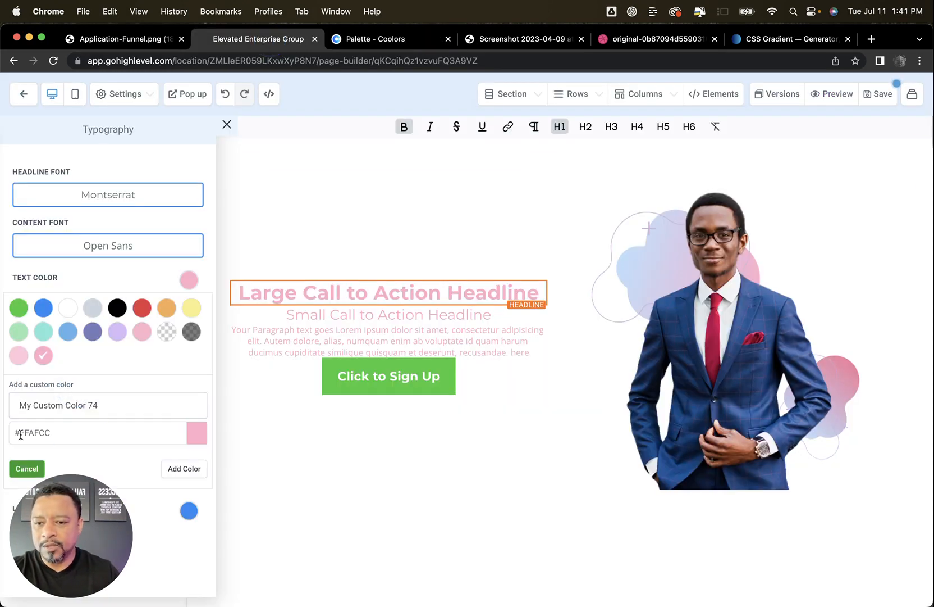
double_click(73, 431)
key(super+v)
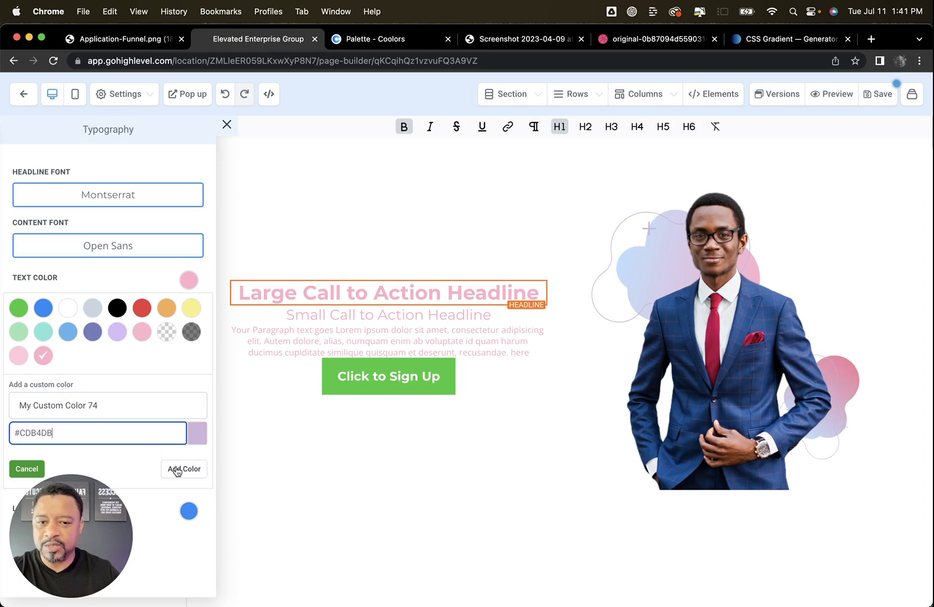
click(177, 468)
Copy the light blue BDE0FE from the Coolors palette and add it as custom text color #BDE0FE
click(430, 39)
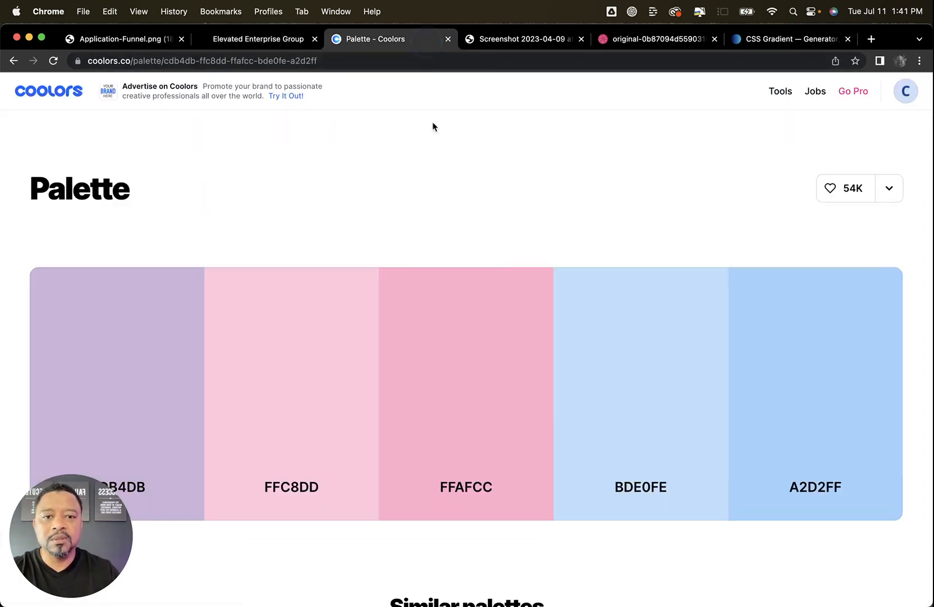
click(637, 397)
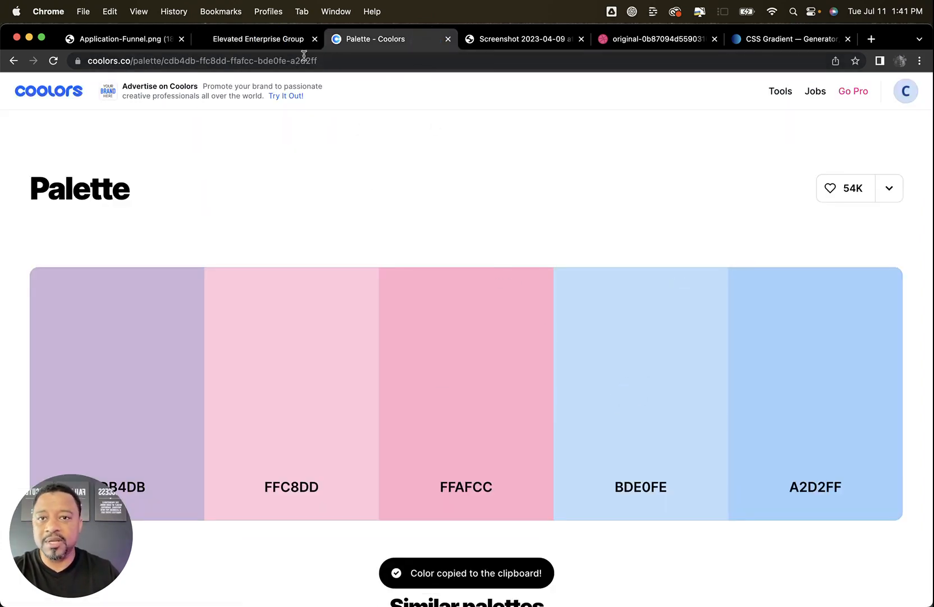
click(264, 39)
click(83, 395)
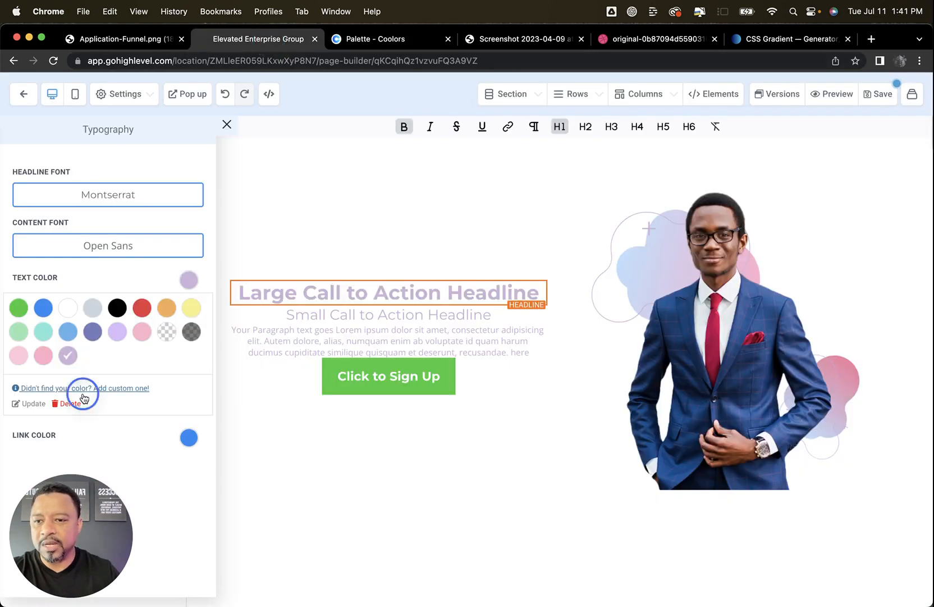
click(134, 362)
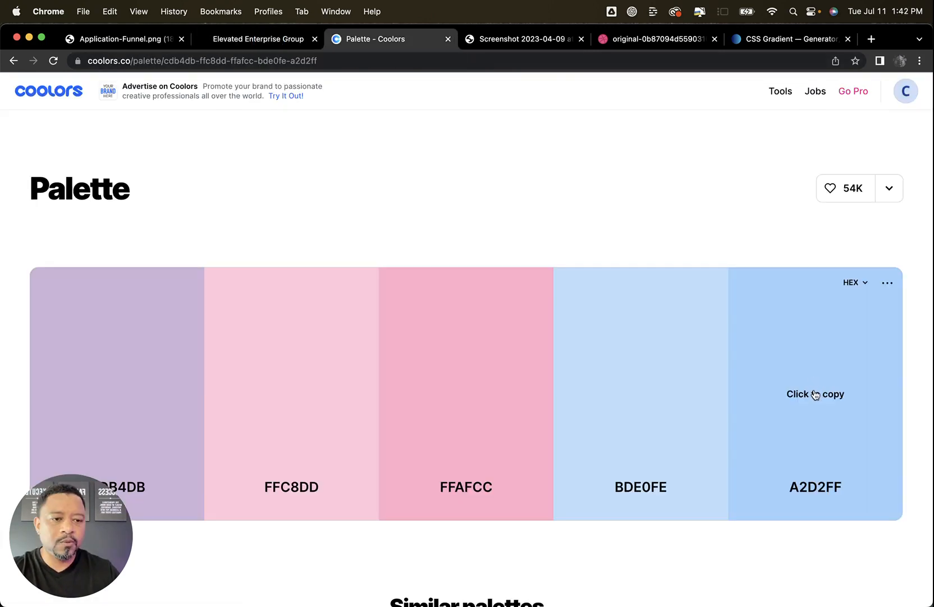
Copy the darker blue A2D2FF from the Coolors palette and add it as custom text color #A2D2FF
click(816, 392)
click(241, 40)
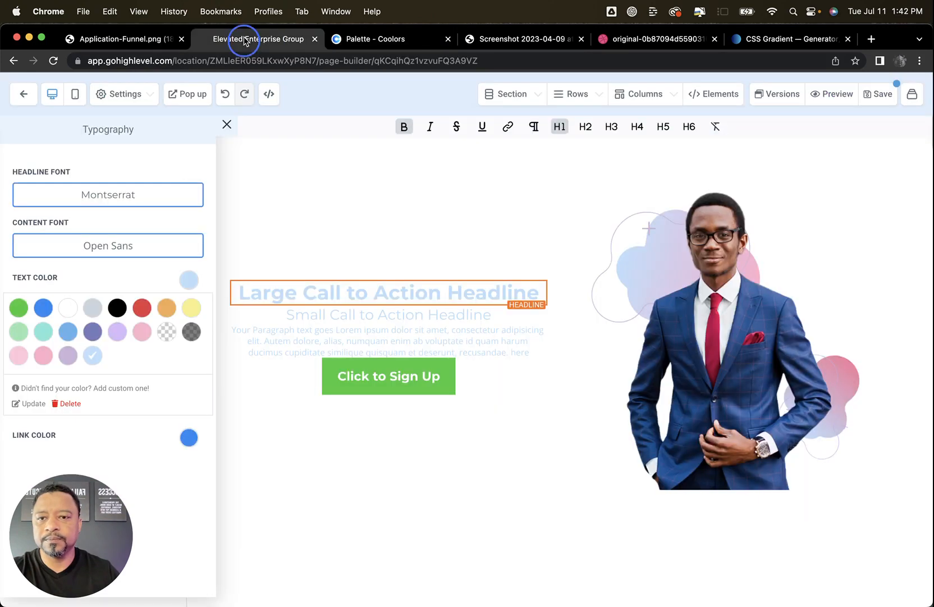
click(118, 392)
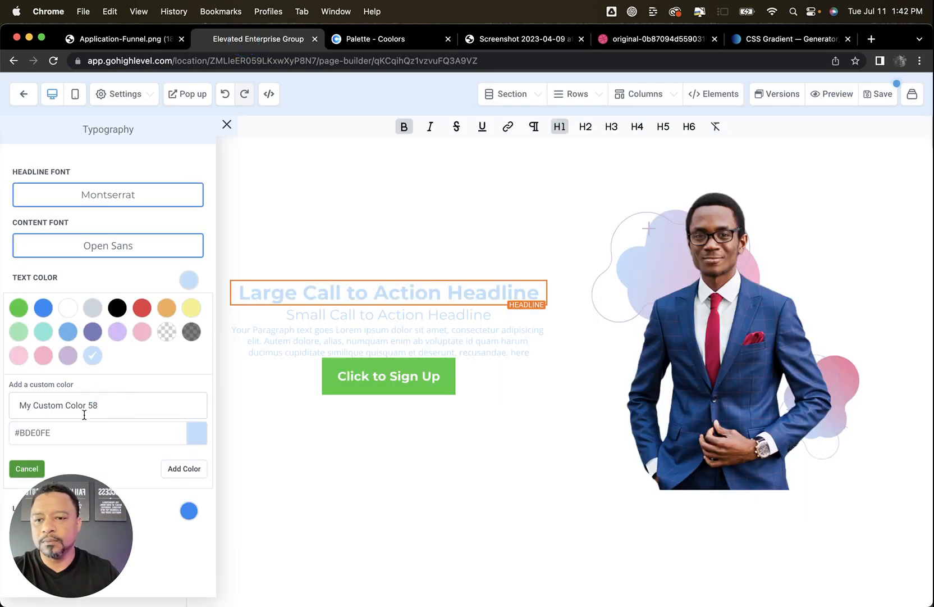
drag(17, 432, 91, 431)
key(super+v)
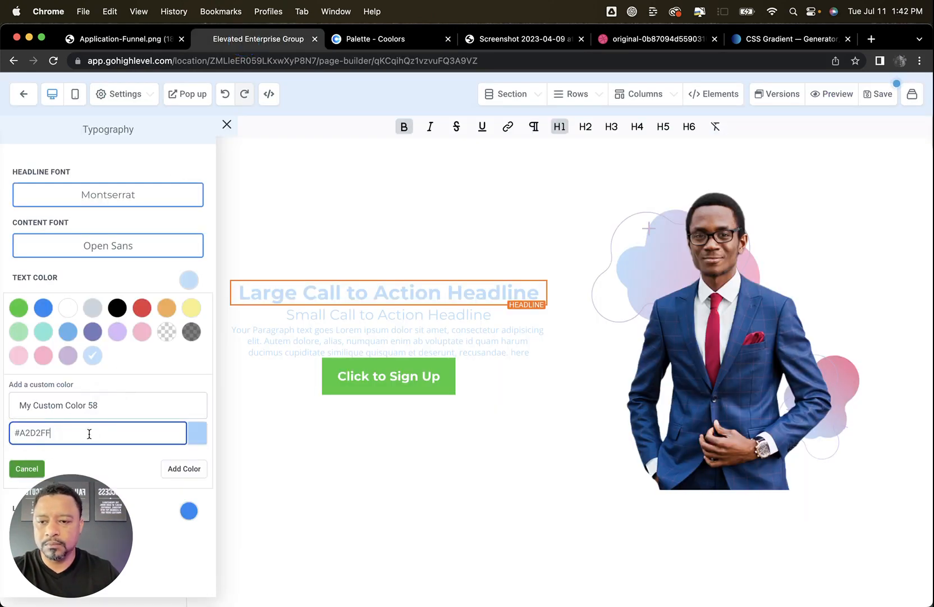
click(180, 464)
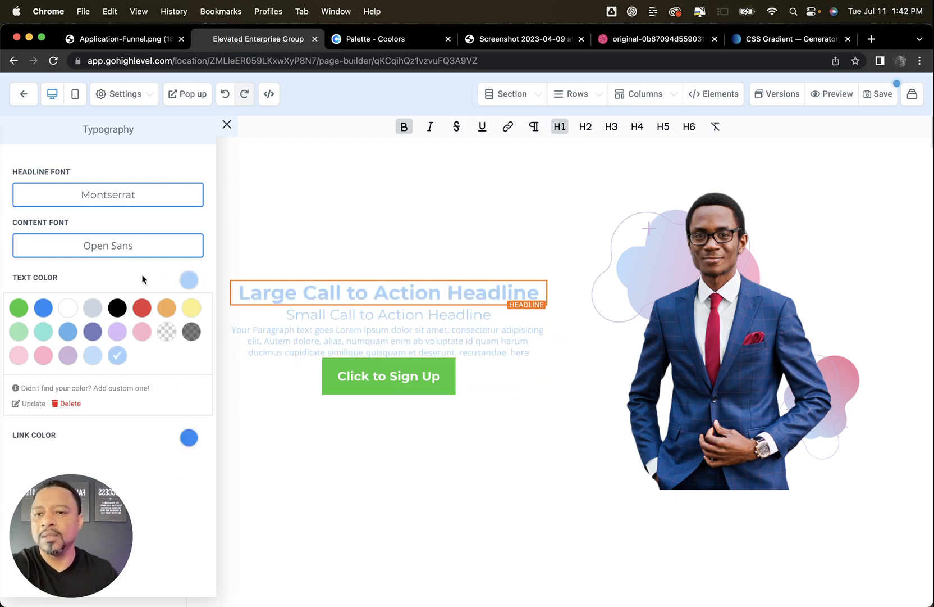
Set the page's text color to black and add #454545 as a custom text color
click(114, 308)
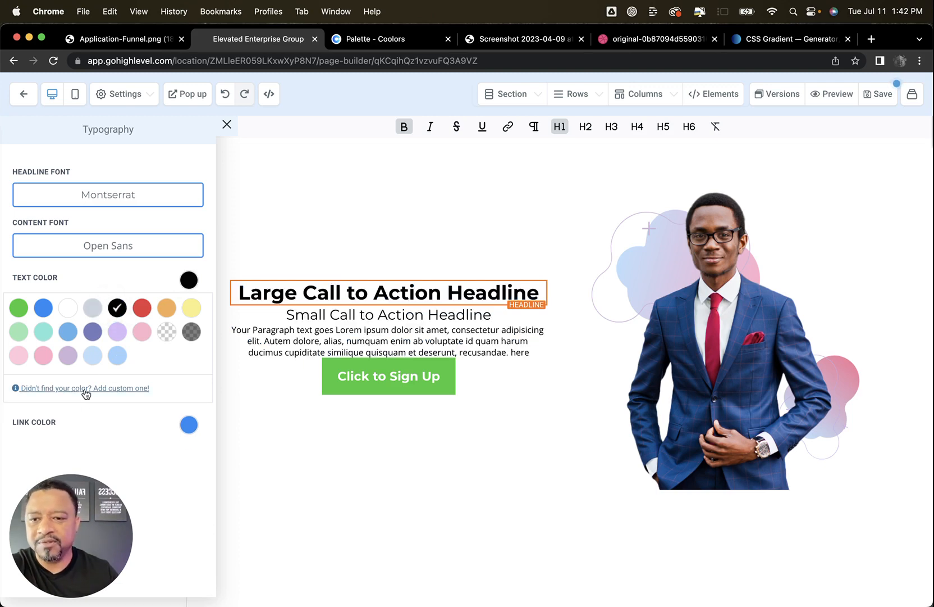
click(129, 388)
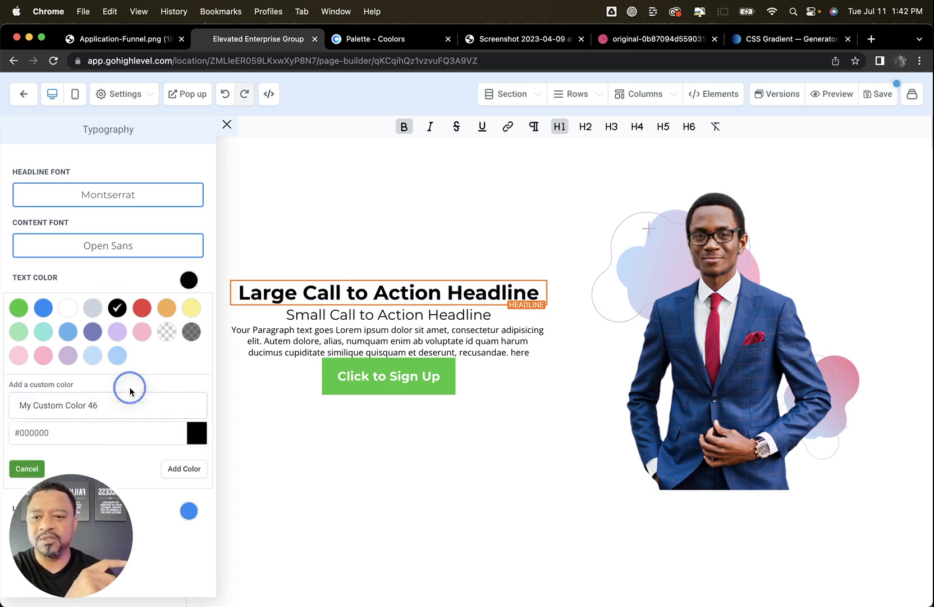
click(21, 431)
key(Delete)
key(Delete)
key(Delete)
key(Delete)
key(Delete)
key(Delete)
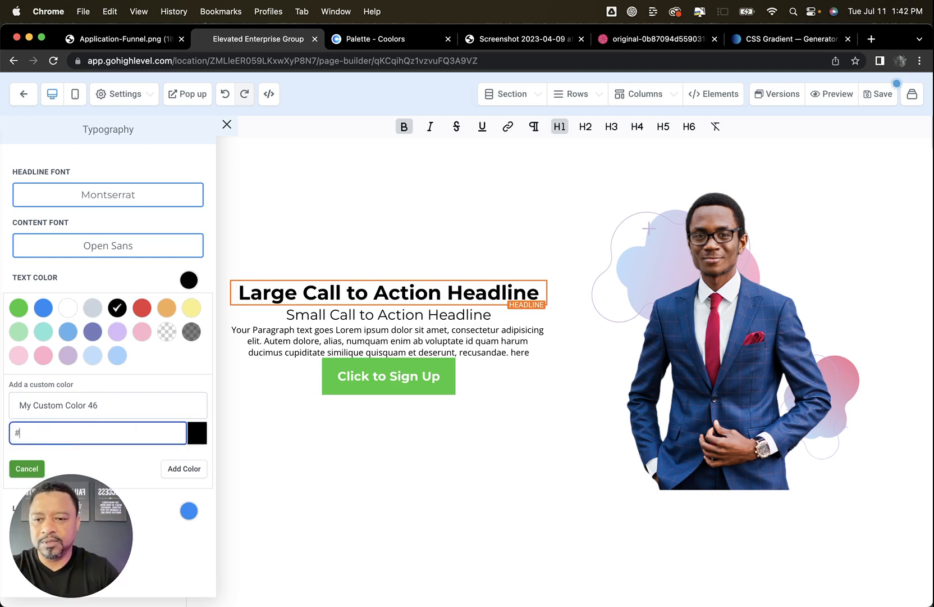
text(454545)
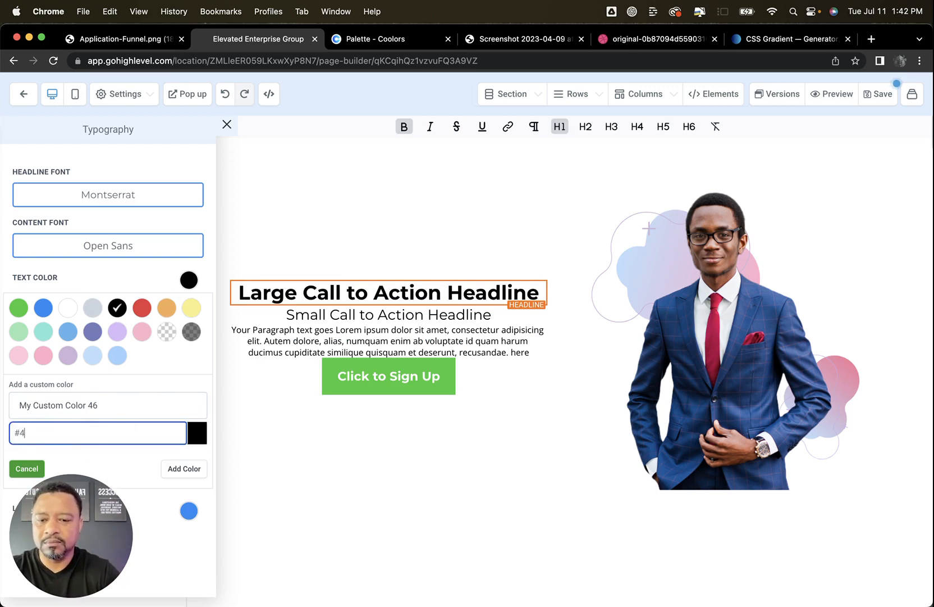
click(183, 470)
click(292, 445)
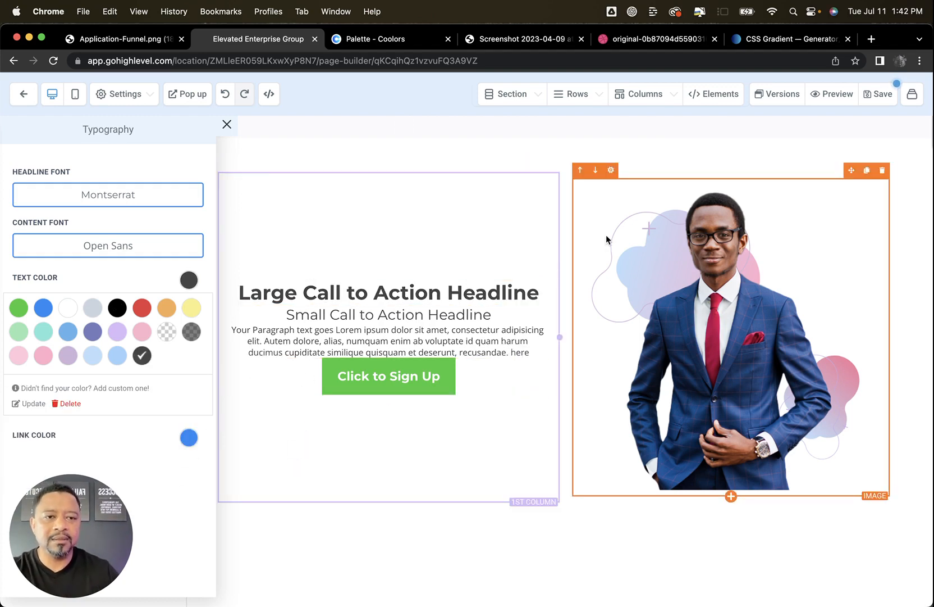
Close the typography settings and set the large headline's left and right padding to 10
click(425, 292)
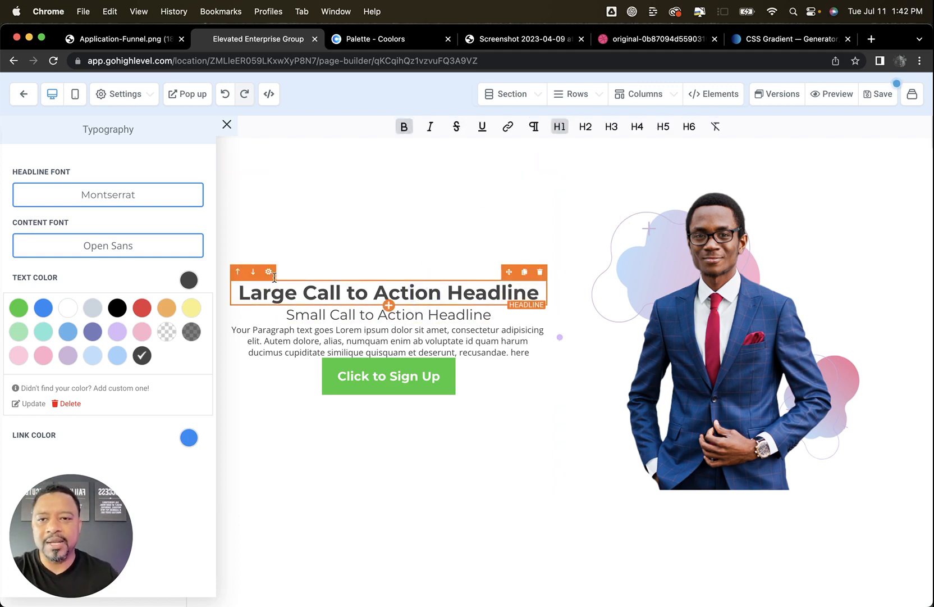
click(226, 125)
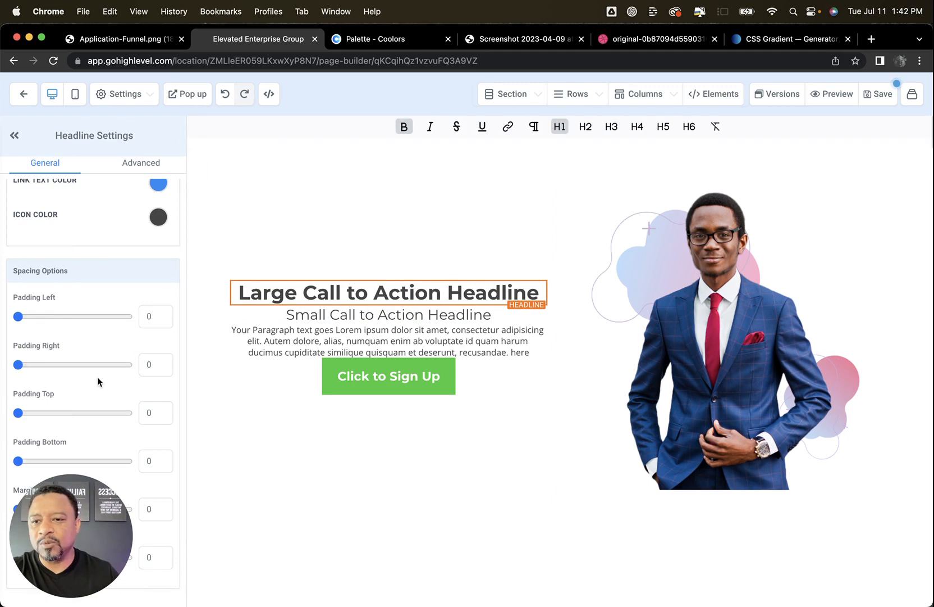
click(144, 312)
text(1)
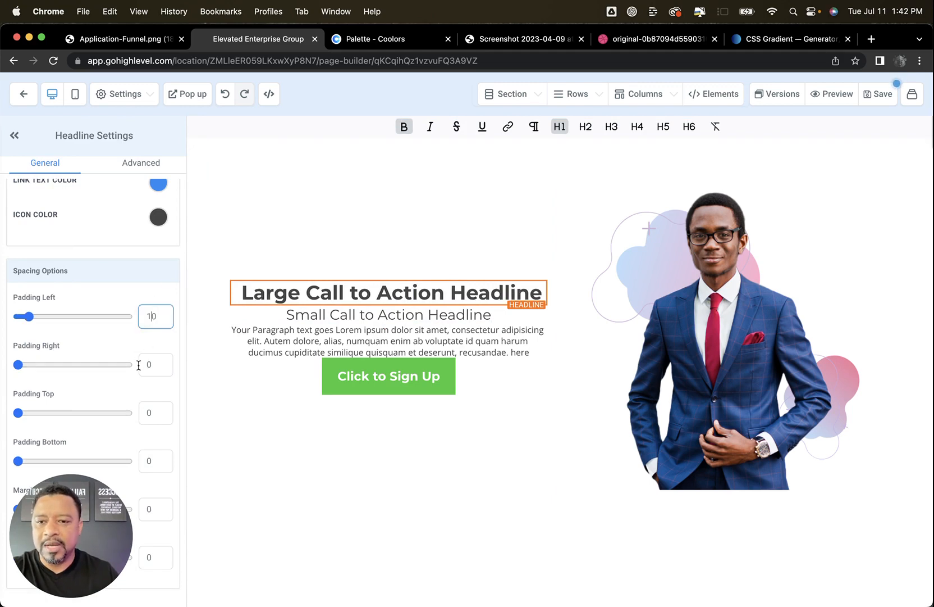
click(138, 364)
text(1)
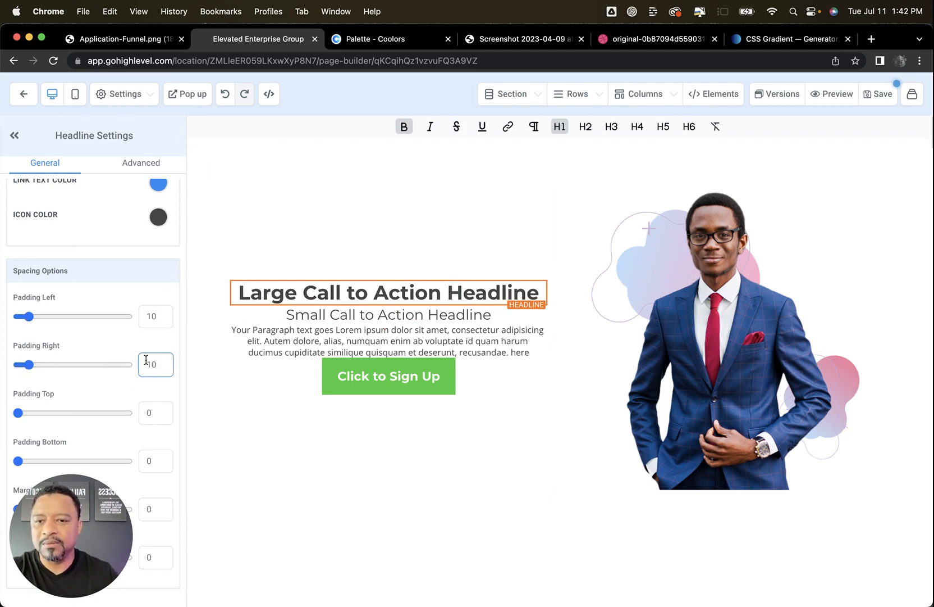
Set the large headline's desktop font size to 48
scroll(141, 332, up, 10)
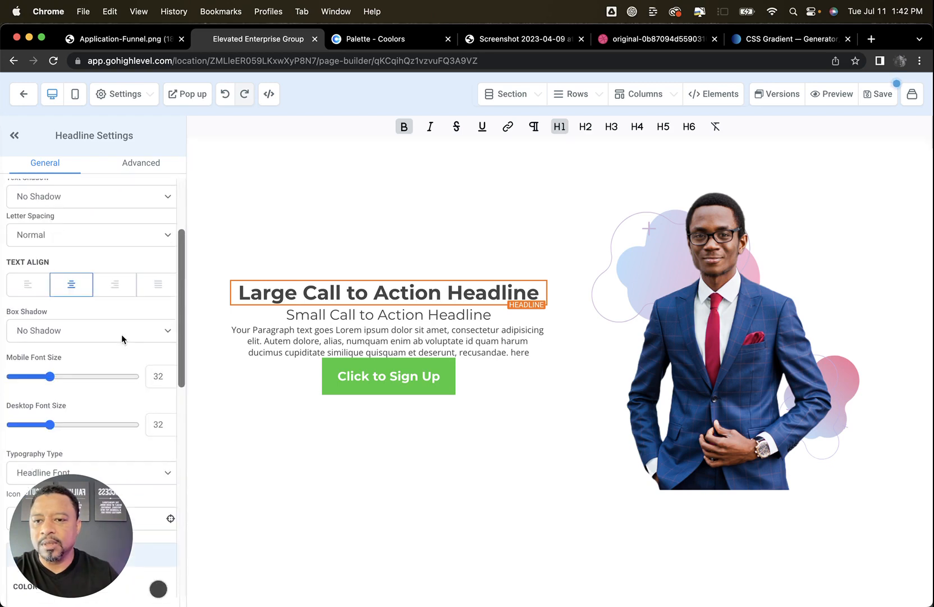
scroll(121, 335, down, 4)
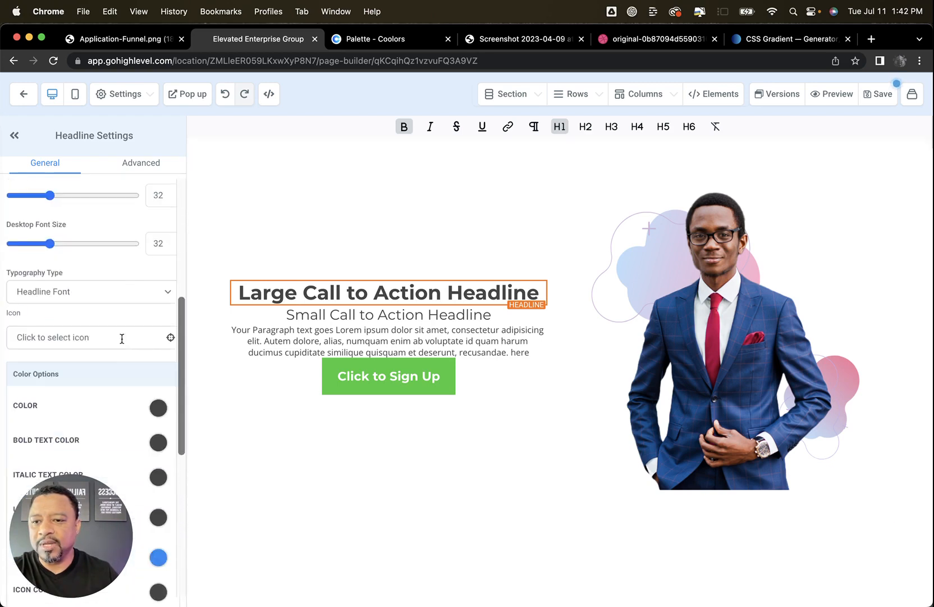
click(168, 243)
drag(169, 244, 138, 245)
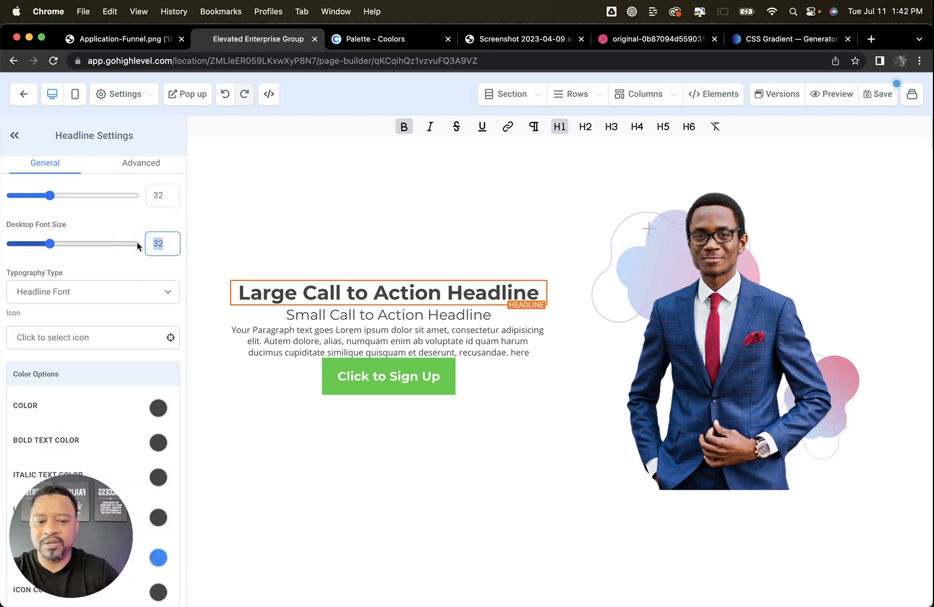
text(48)
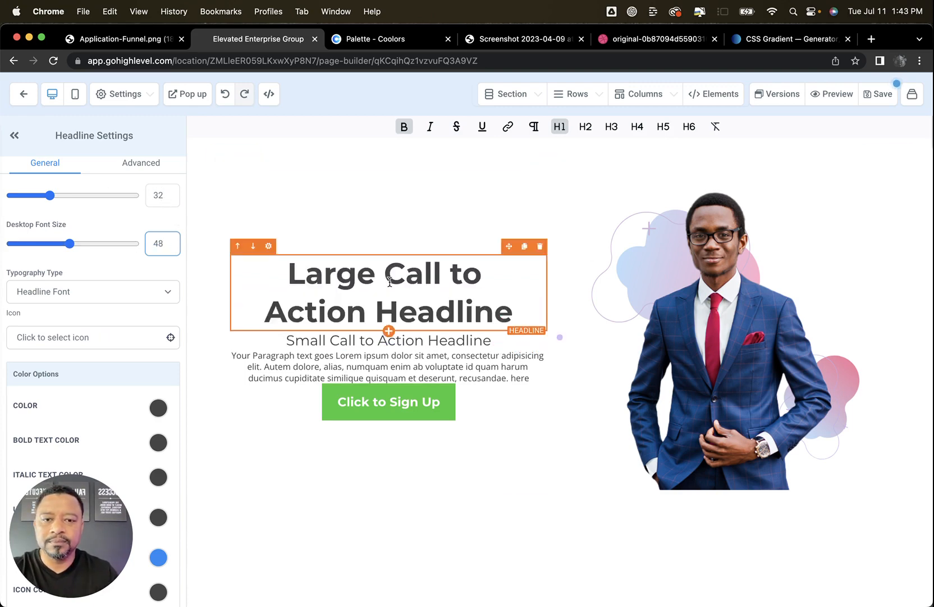
Set the large headline's bottom and top margins to 20
scroll(90, 326, down, 5)
scroll(101, 353, down, 2)
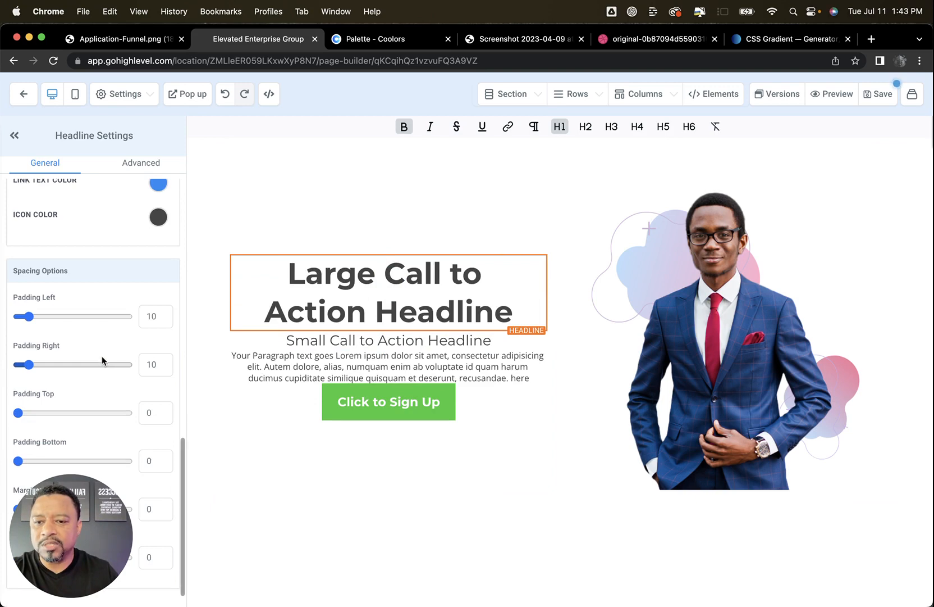
click(146, 562)
text(2)
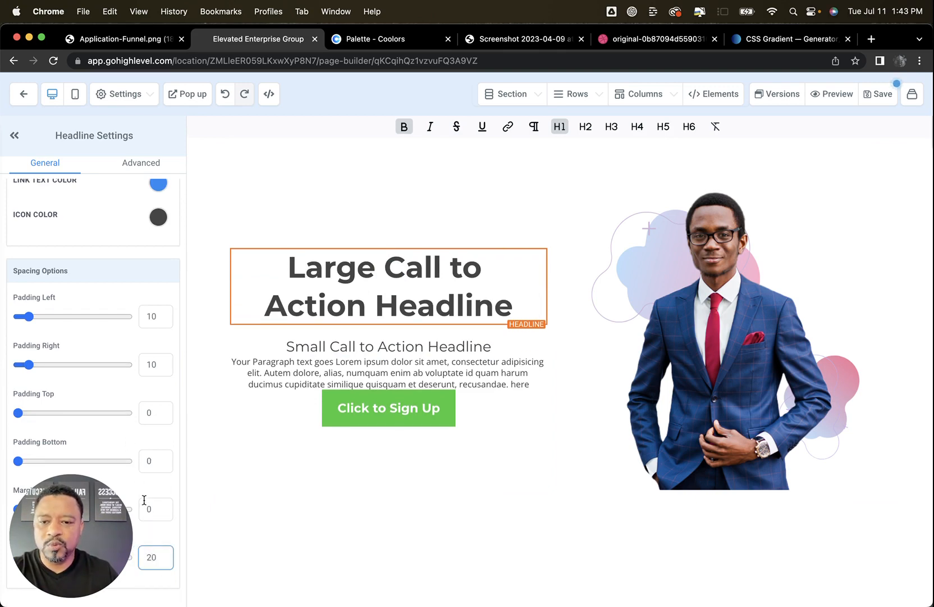
click(144, 500)
text(2)
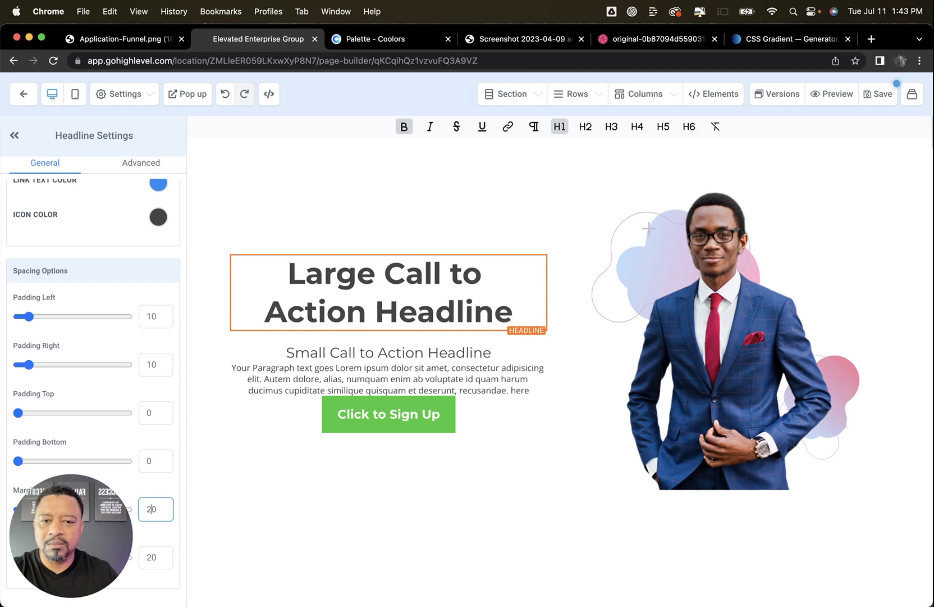
Set the sub headline's desktop font size to 28
click(371, 354)
scroll(140, 394, up, 10)
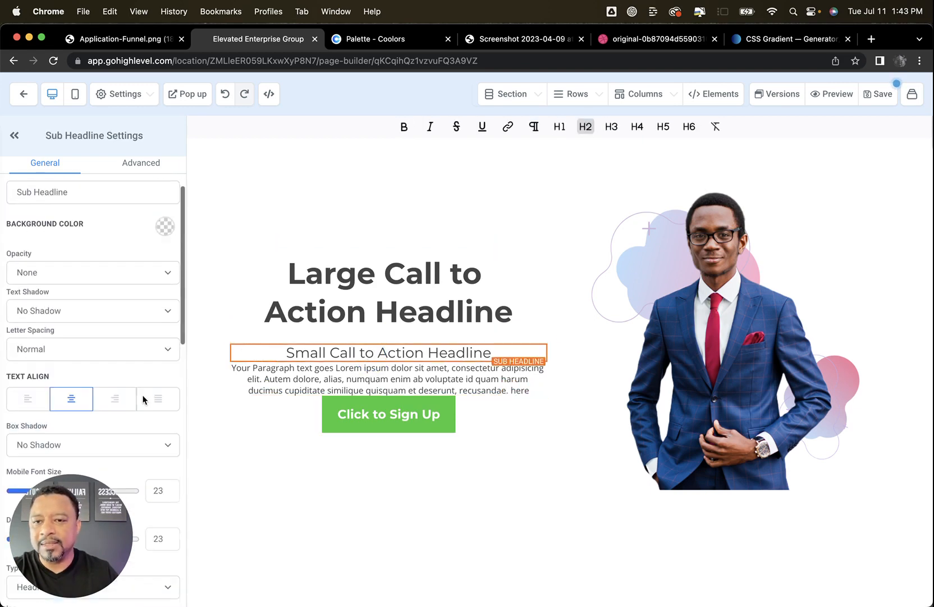
scroll(170, 426, down, 5)
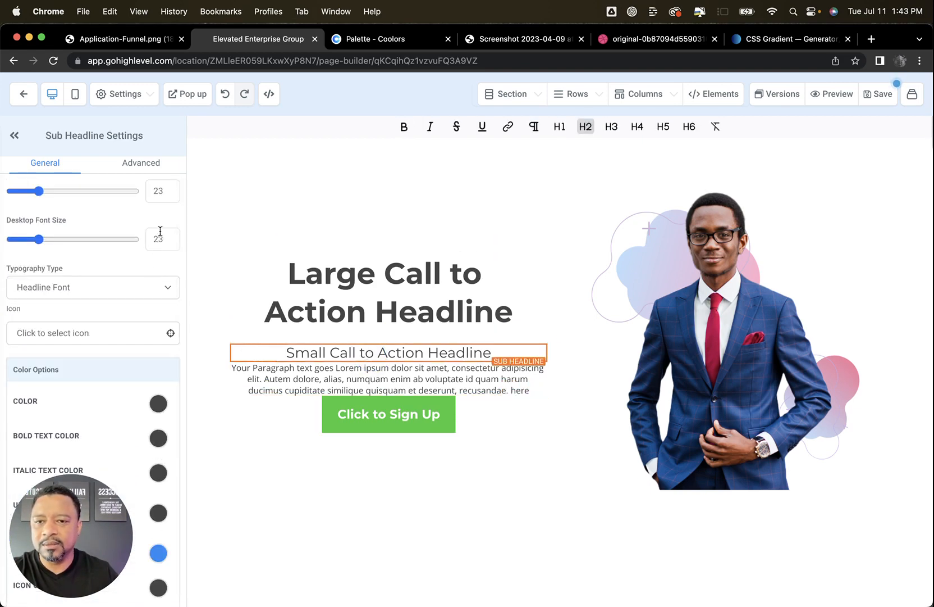
click(157, 238)
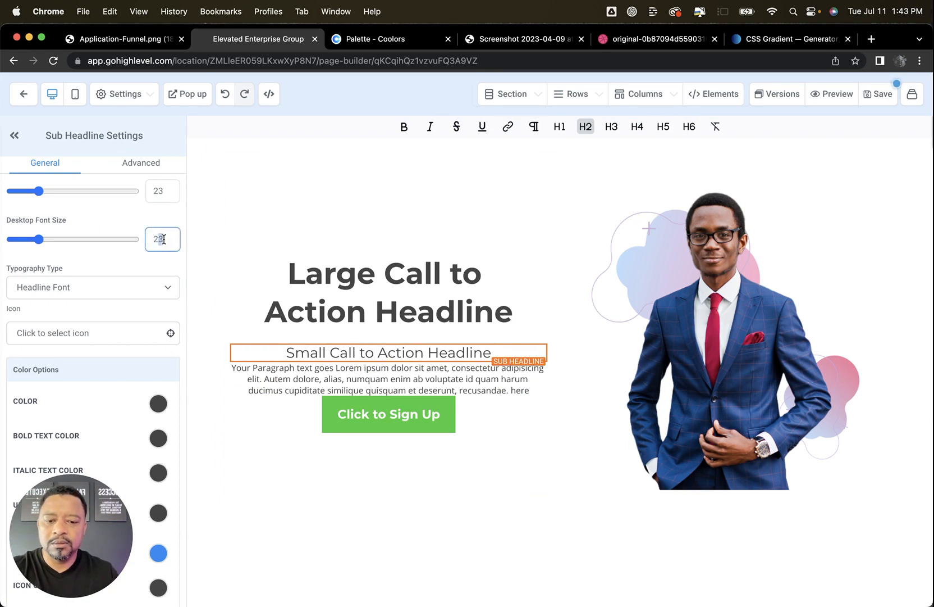
text(8)
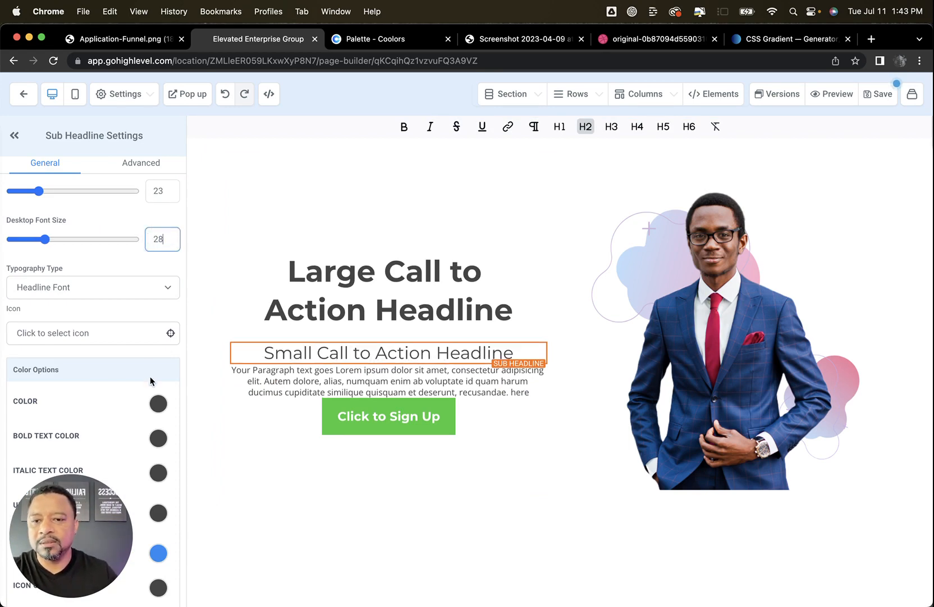
Set the sub headline's left and right padding to 10
scroll(149, 381, down, 6)
click(147, 316)
text(10)
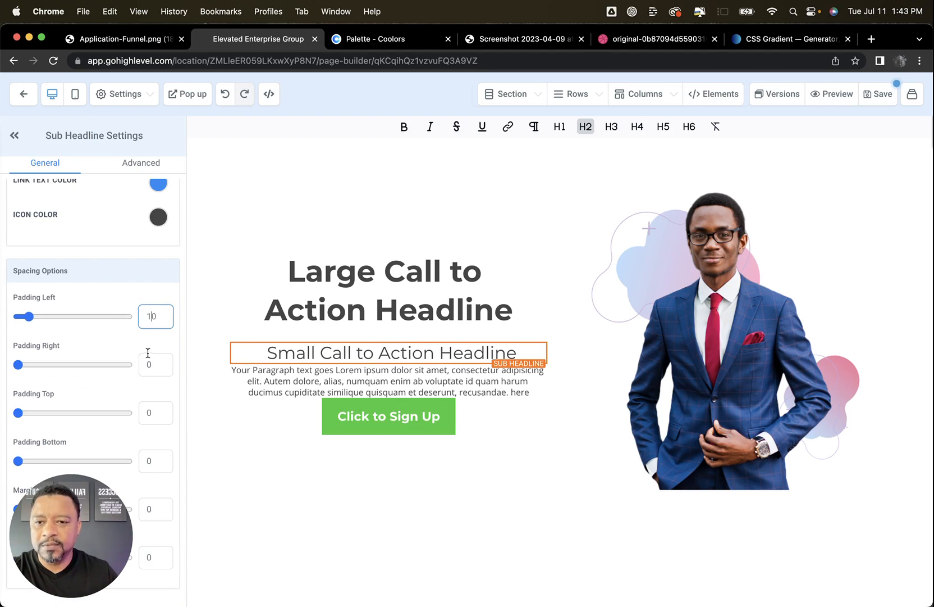
click(147, 364)
text(1)
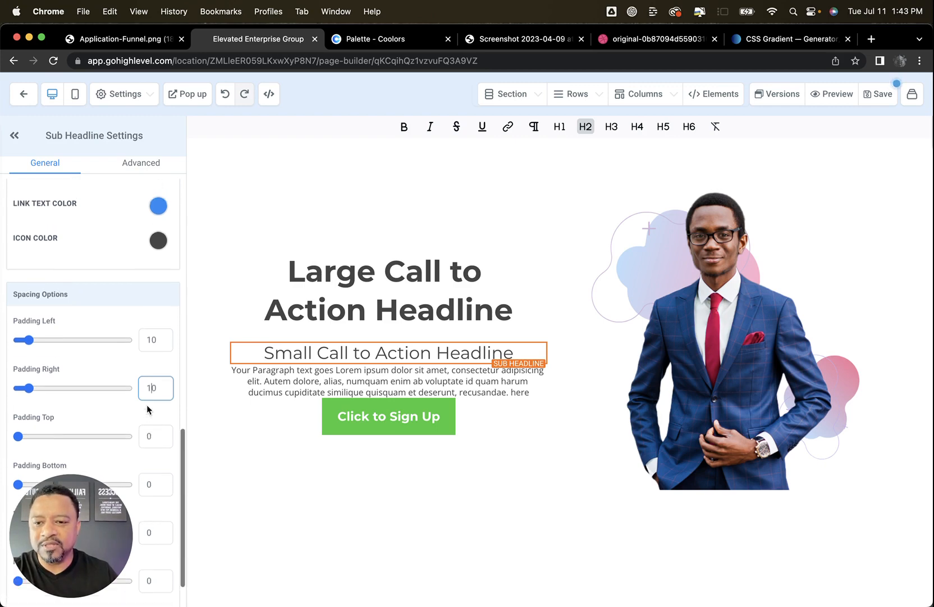
Set the sub headline's top and bottom margins to 10
click(147, 508)
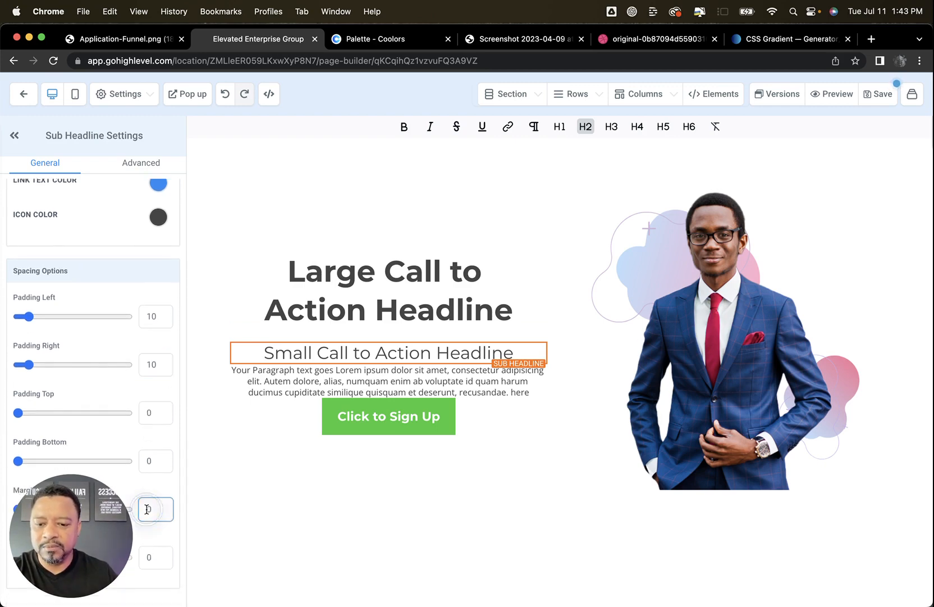
text(1)
click(143, 555)
text(1)
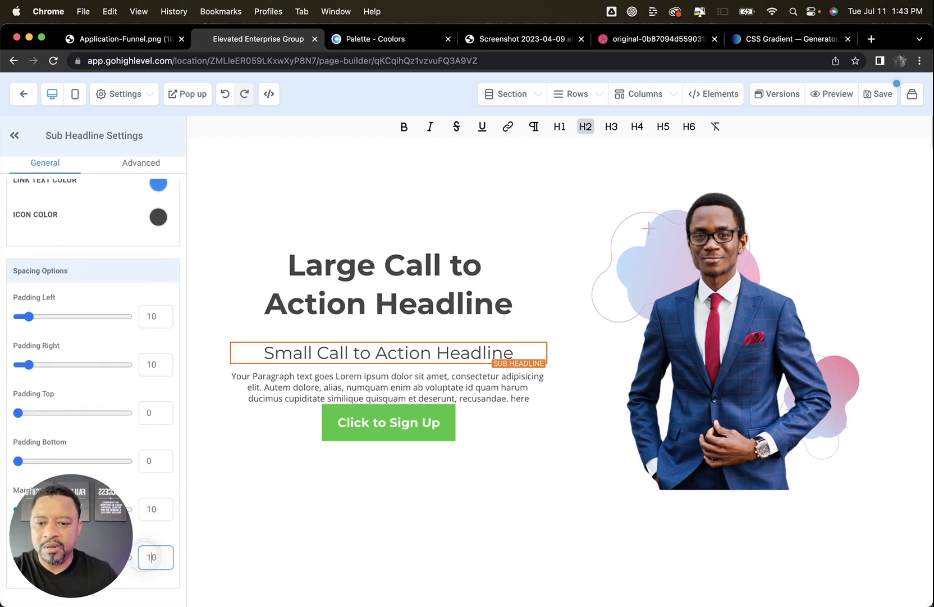
Reduce the large headline's bottom and top margins to 10
click(358, 303)
drag(152, 556, 143, 558)
text(1)
click(149, 507)
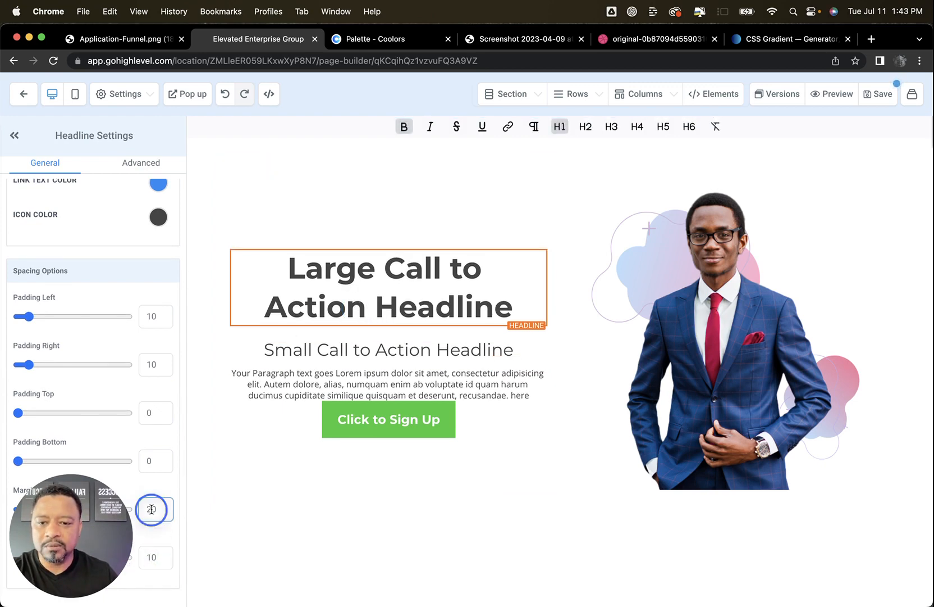
Set the paragraph's left and right padding to 10
click(337, 371)
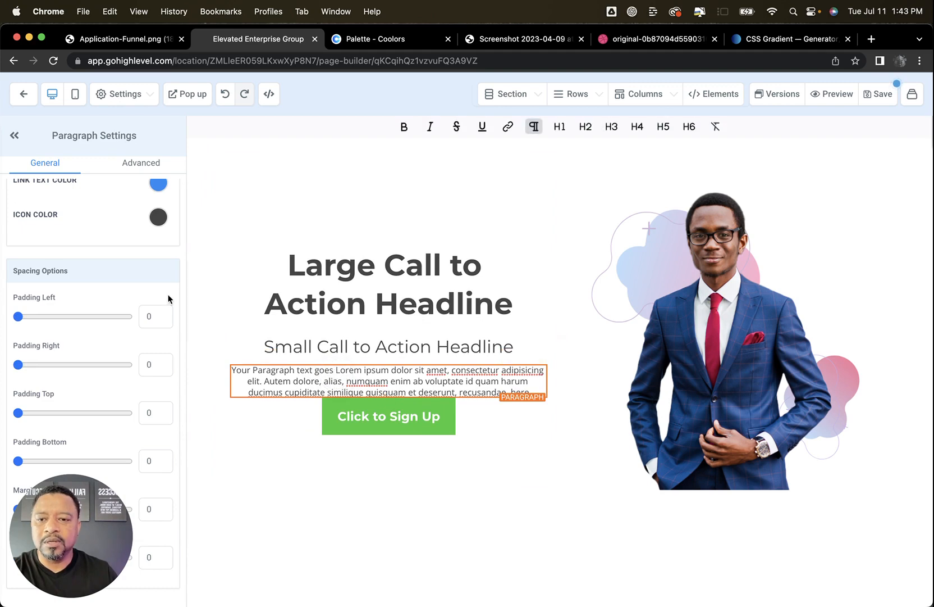
click(147, 318)
text(1)
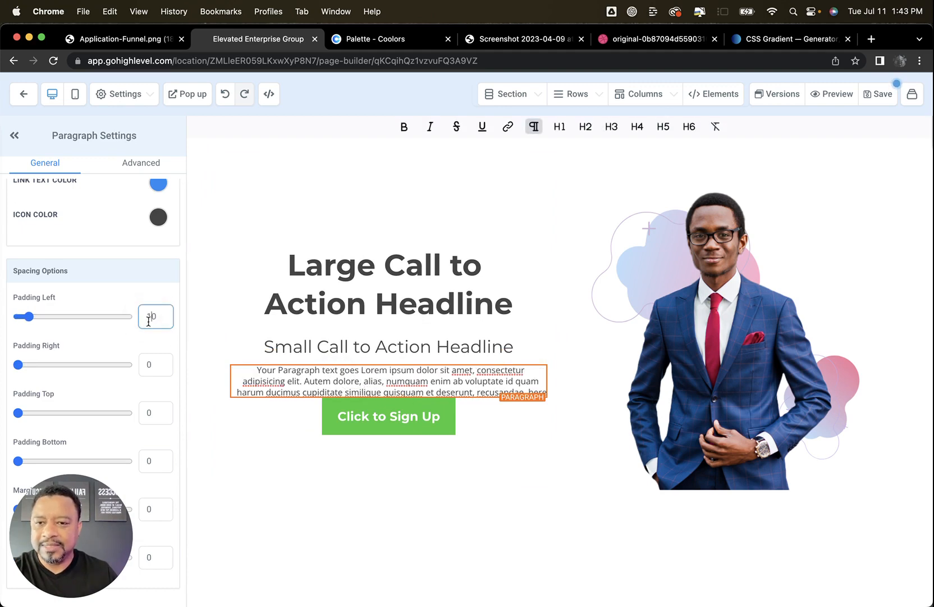
click(148, 364)
text(1)
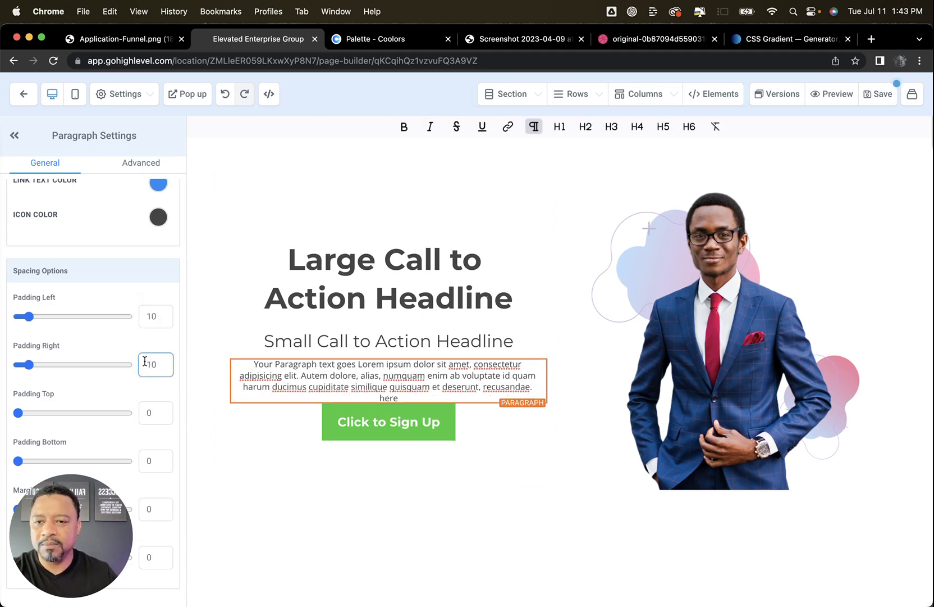
Set the paragraph's desktop font size to 20
scroll(135, 242, up, 10)
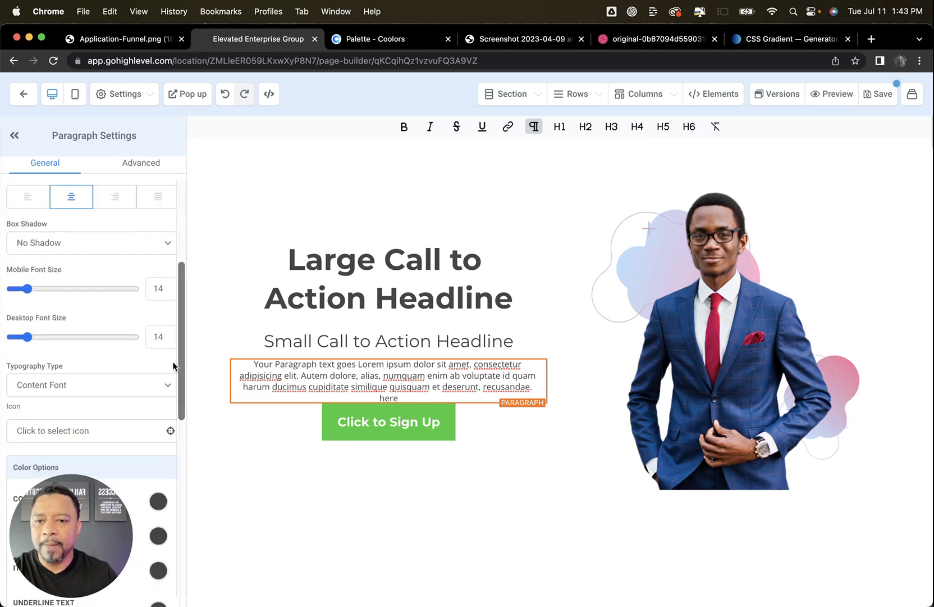
click(162, 335)
drag(163, 333, 151, 335)
text(20)
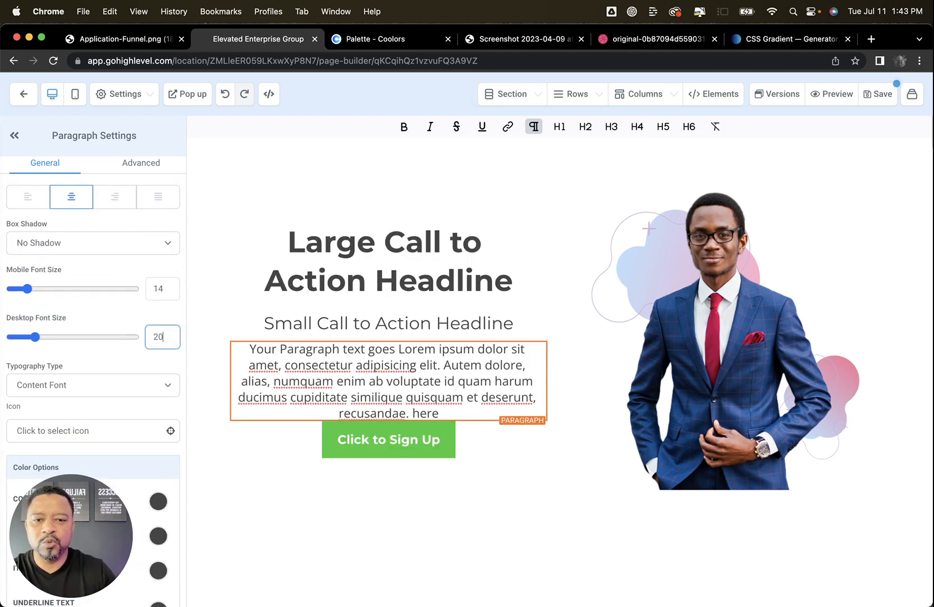
Set the paragraph's top and bottom margins to 10
scroll(141, 406, down, 5)
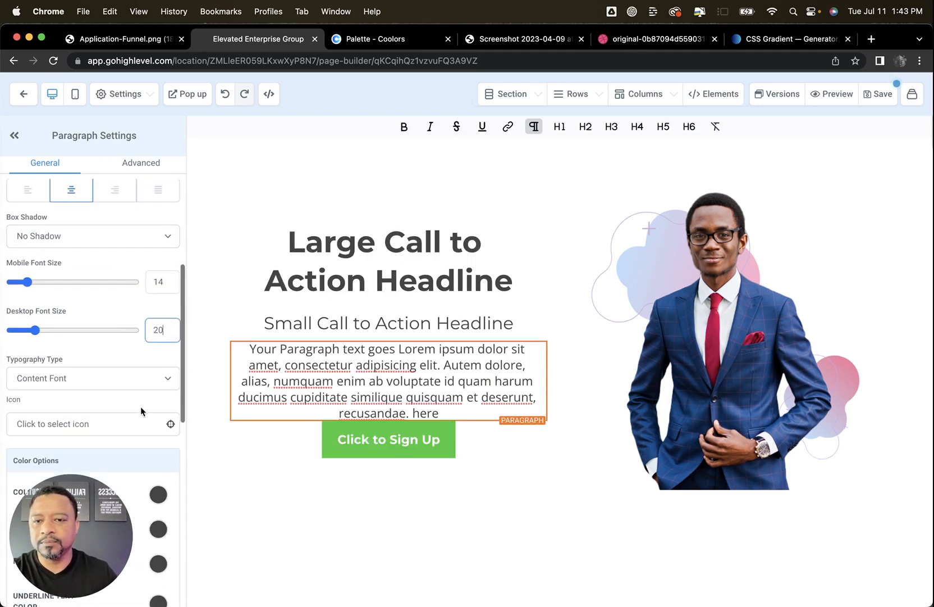
scroll(141, 406, down, 3)
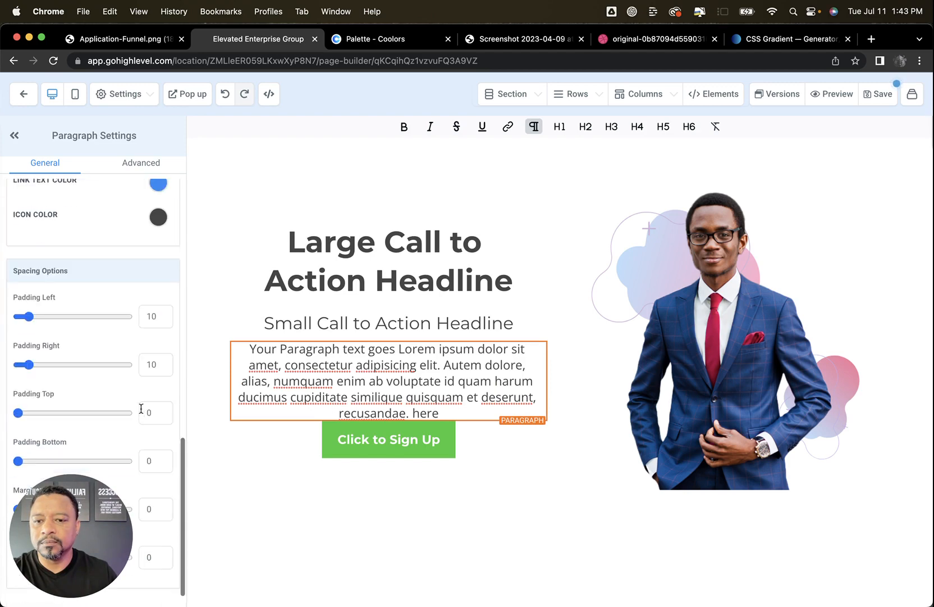
click(144, 506)
text(1)
click(149, 556)
text(1)
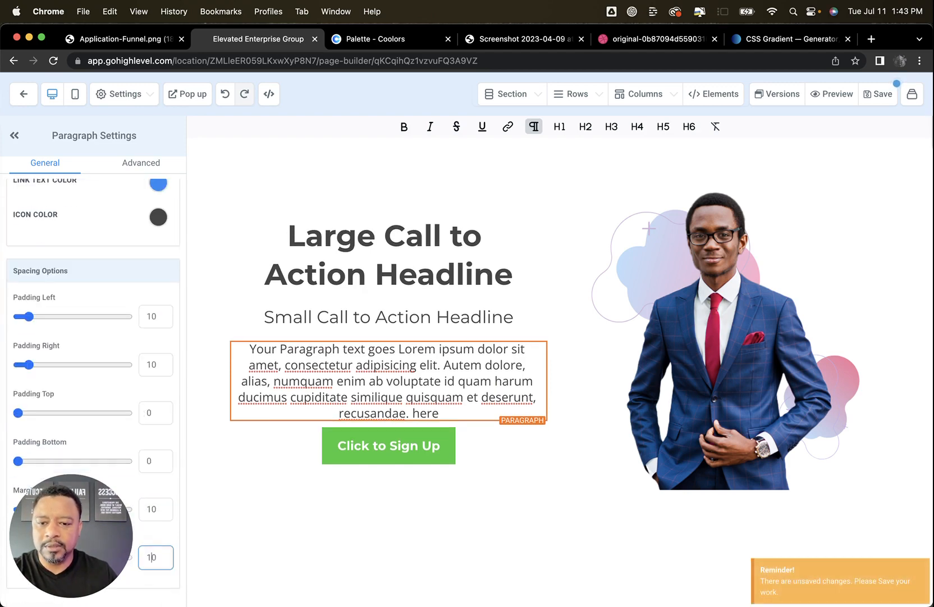
Apply the blue theme with the thin inner border, just below the black one, to the Click to Sign Up button
click(501, 444)
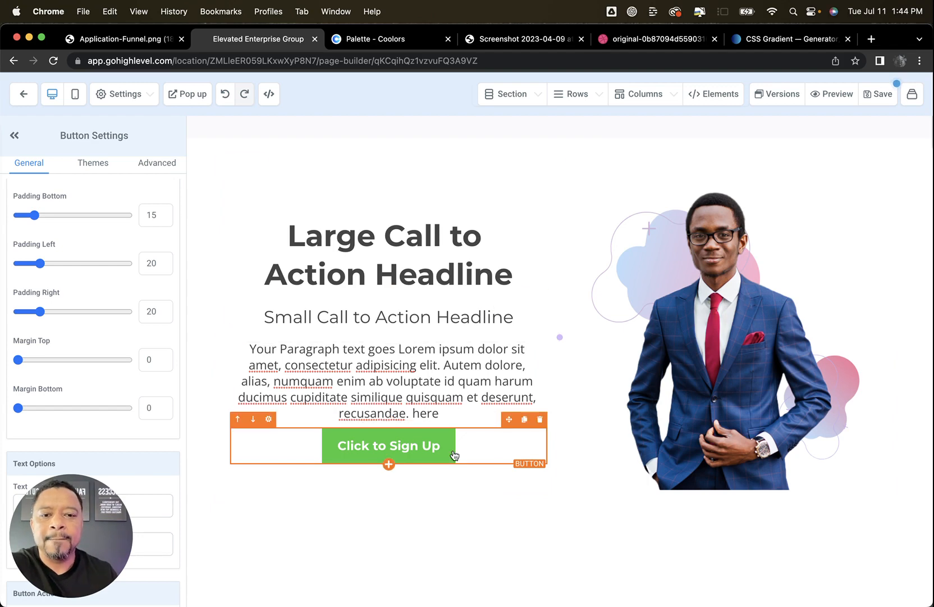
click(93, 163)
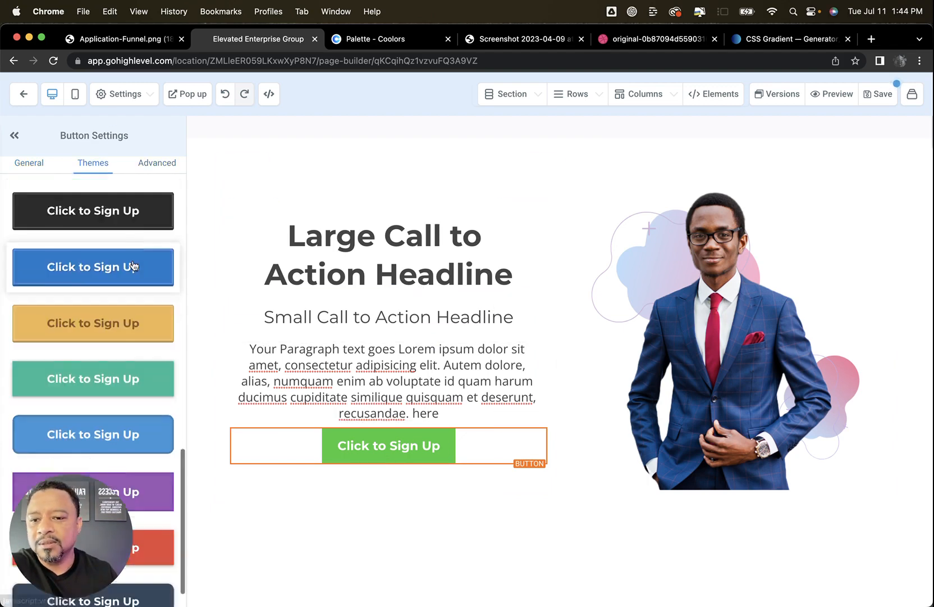
scroll(133, 264, down, 1)
click(116, 236)
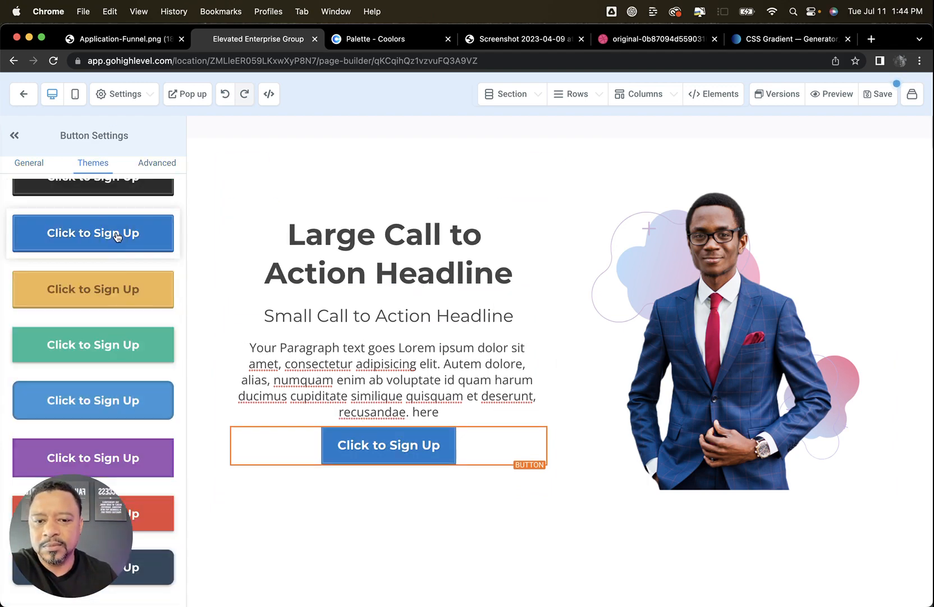
Try a light purple swatch as the sign-up button's background color
click(156, 161)
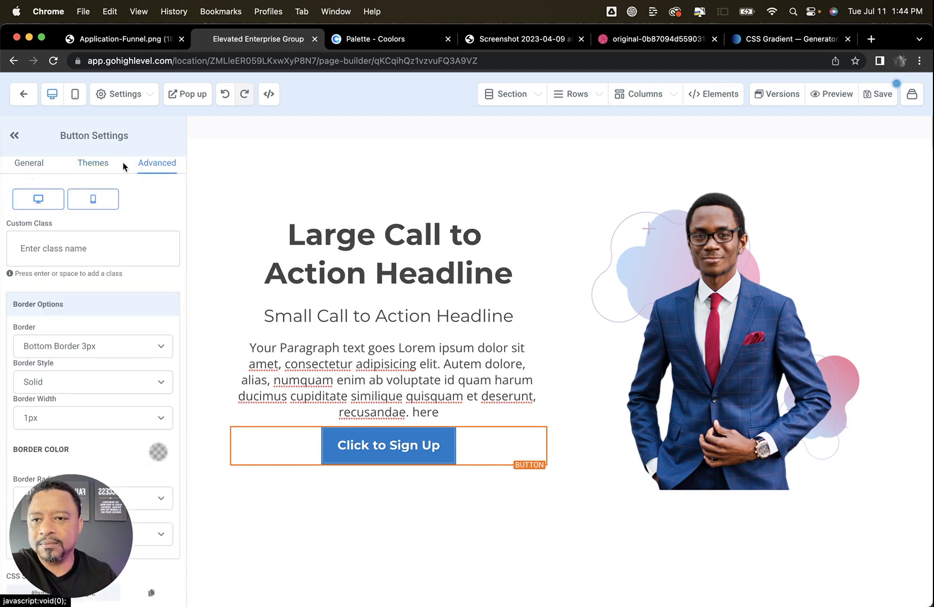
click(30, 162)
scroll(126, 262, up, 5)
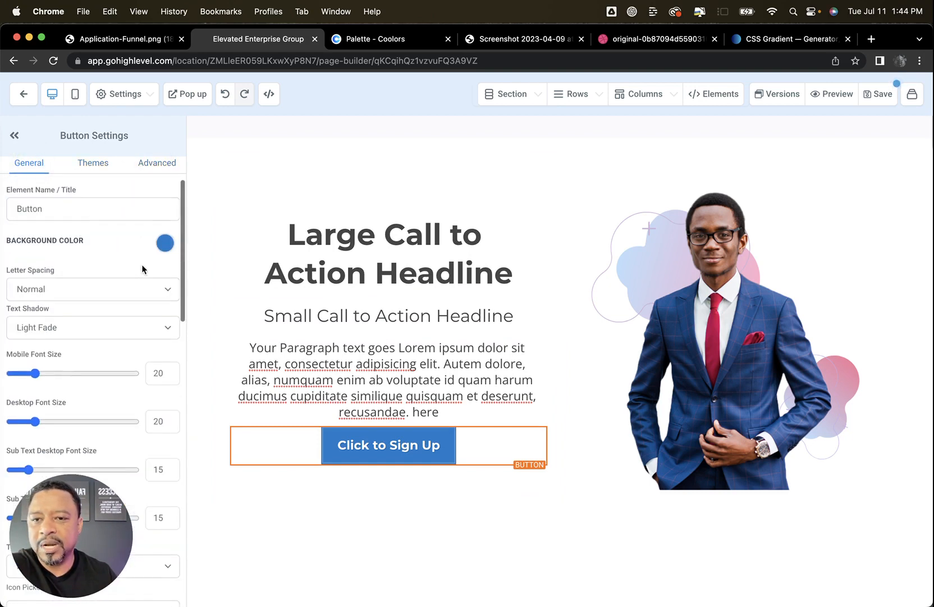
click(164, 243)
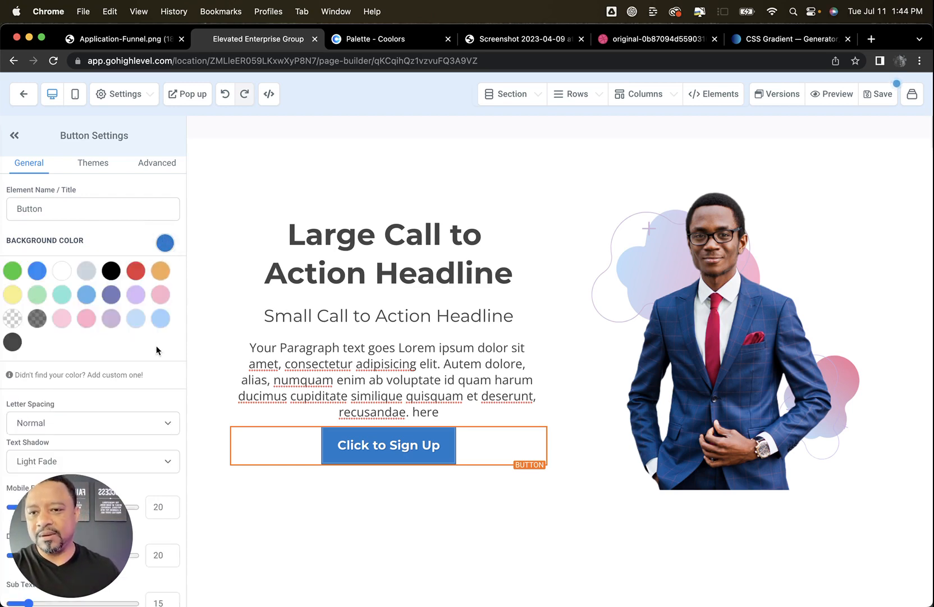
click(116, 322)
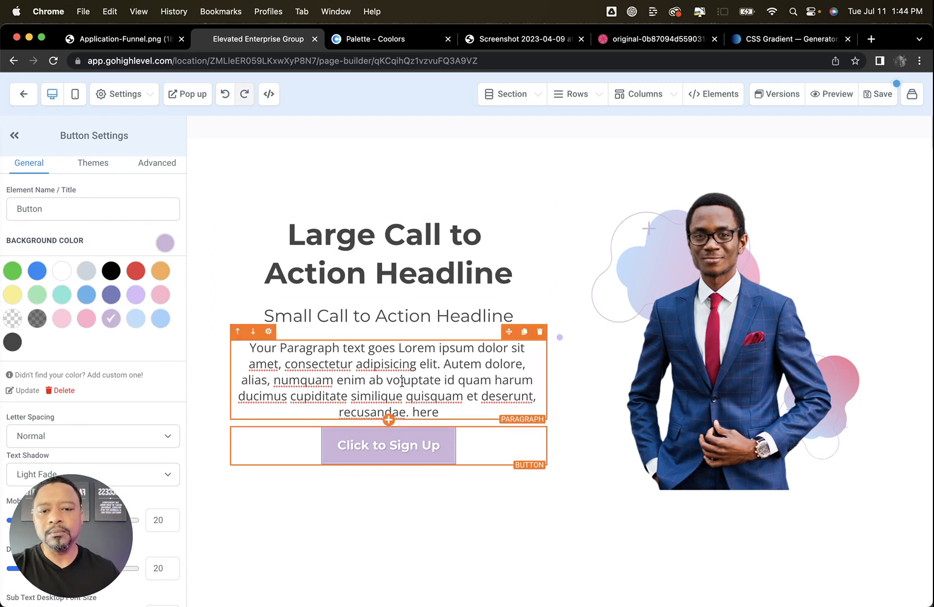
Switch to ChatGPT and copy the suggested headline "Unlock the Power of [Niche]: Solve [Problem] Seamlessly with Advanced [Solution] for Unprecedented Success!"
click(417, 350)
click(410, 363)
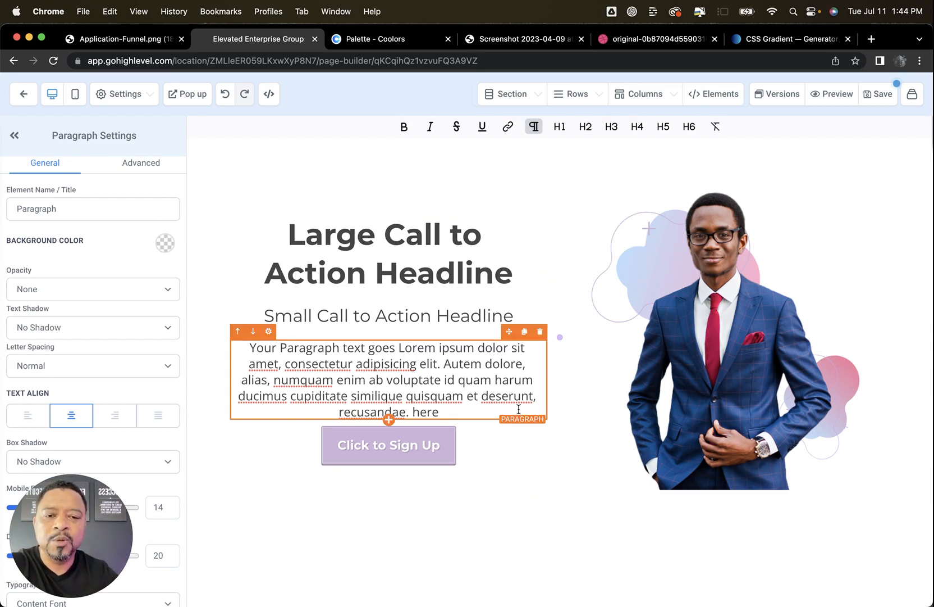
mouse_move(691, 590)
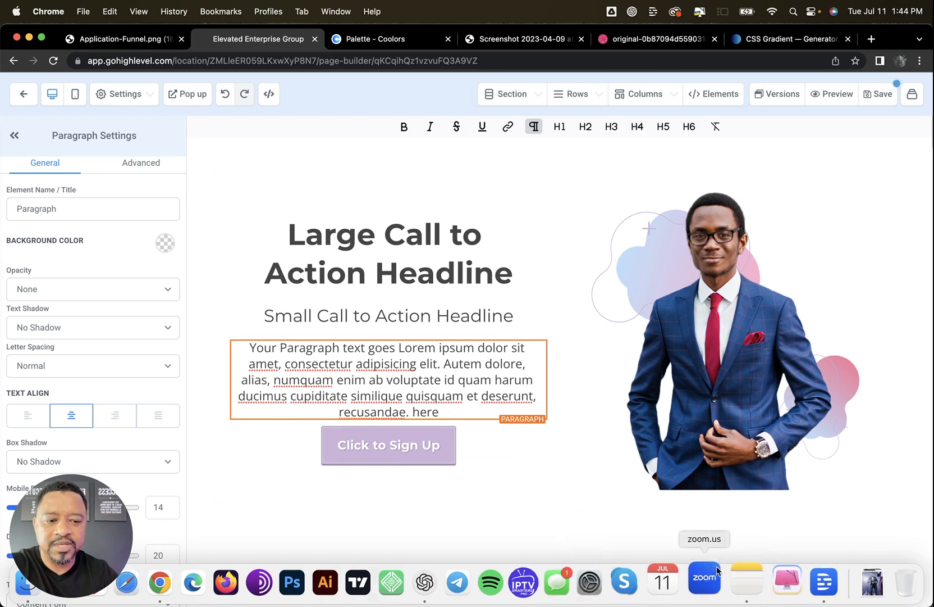
click(425, 583)
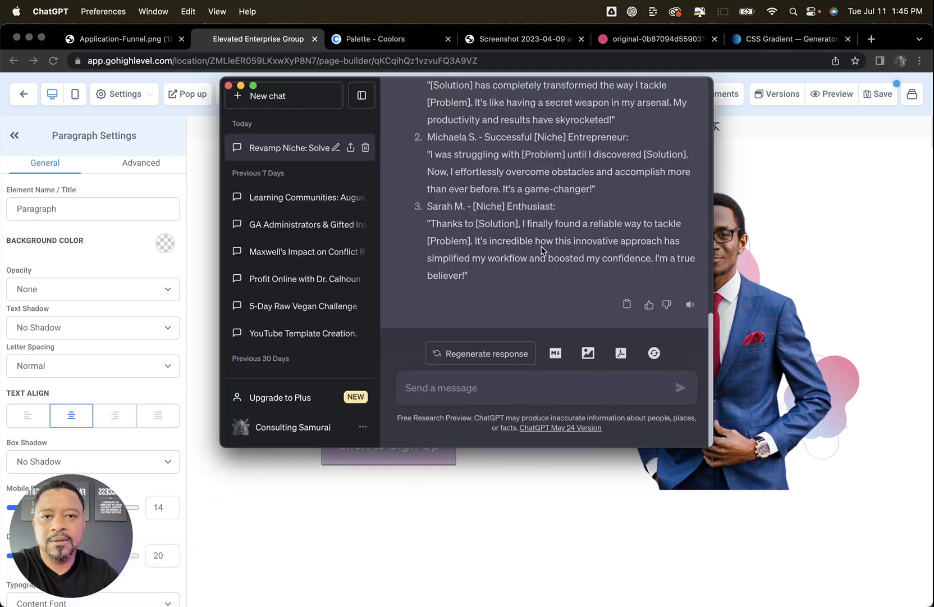
scroll(542, 245, up, 5)
scroll(543, 244, up, 2)
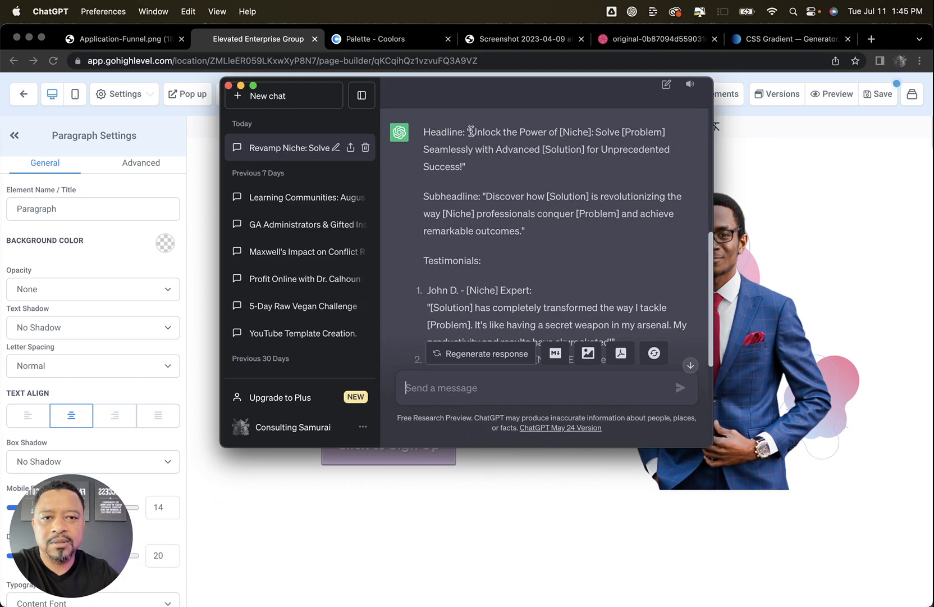
drag(471, 131, 472, 157)
key(super+c)
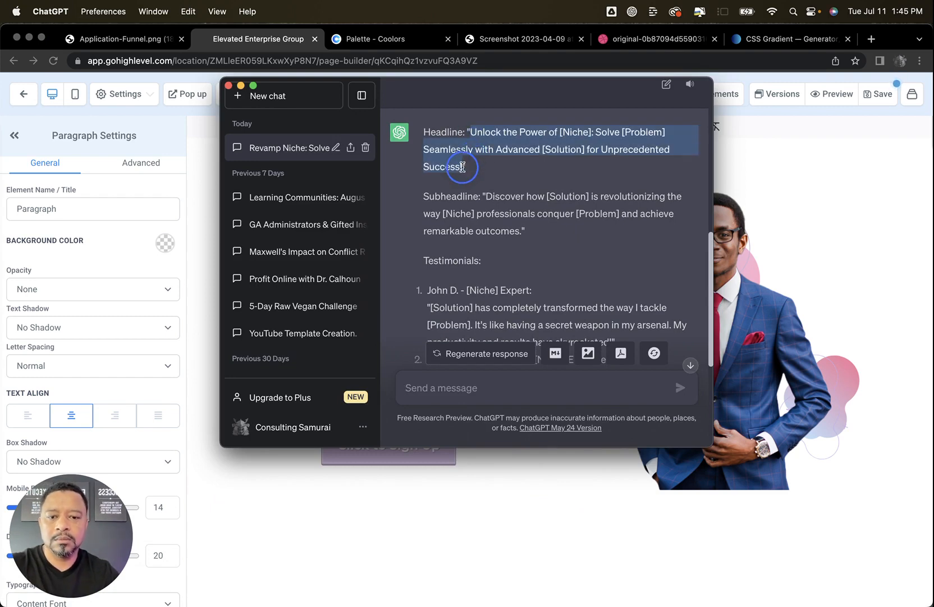
Return to the page builder in Chrome, replace the large headline with the copied text and make it bold
click(446, 466)
click(378, 252)
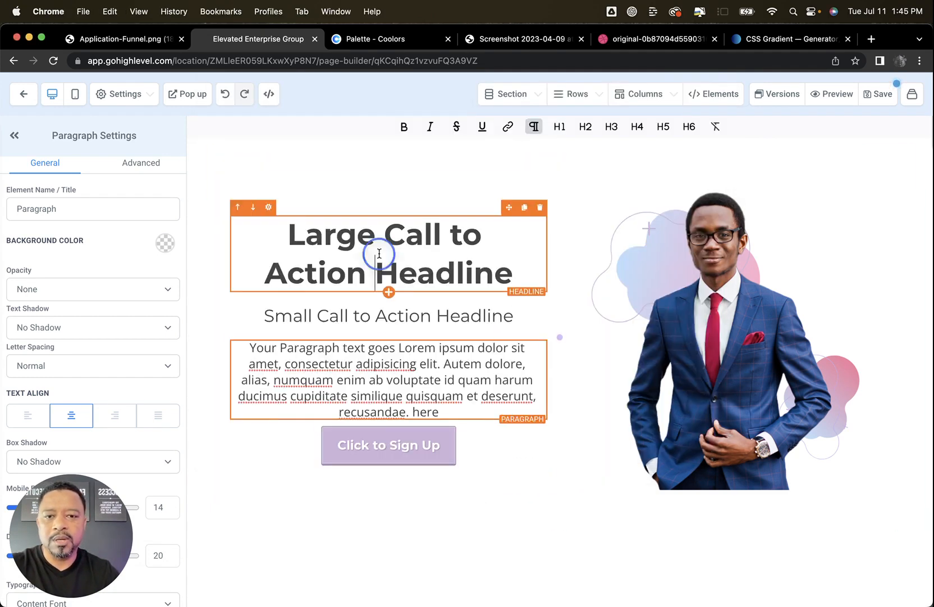
triple_click(380, 254)
key(super+v)
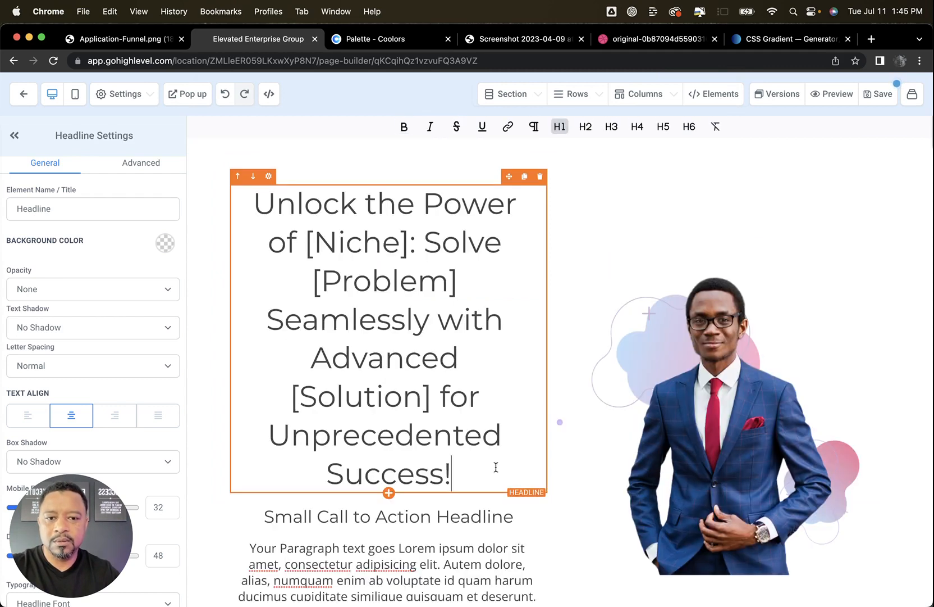
drag(496, 467, 251, 206)
key(super+b)
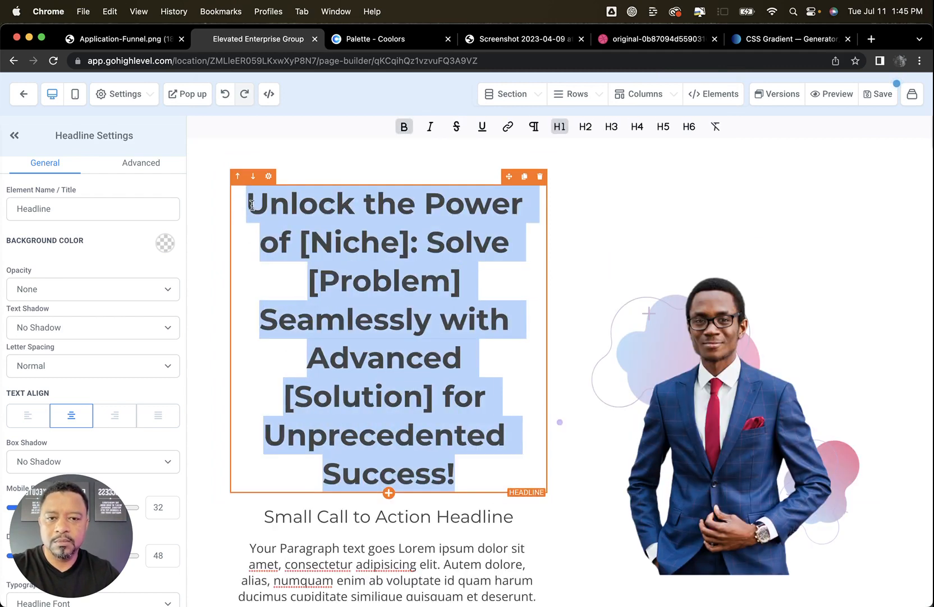
scroll(549, 251, down, 3)
scroll(549, 250, up, 3)
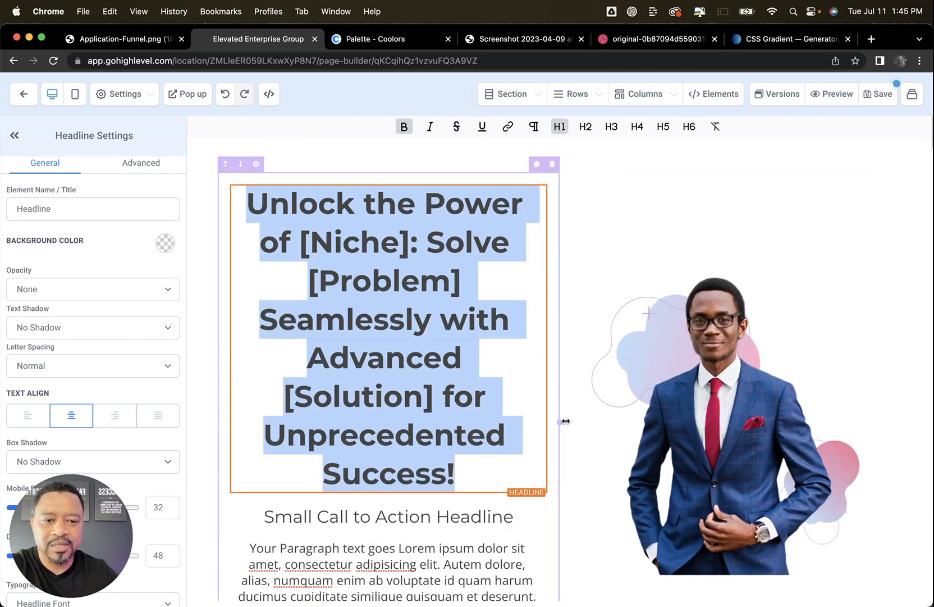
Set the large headline's desktop font size to 36
click(380, 242)
scroll(168, 321, down, 4)
scroll(166, 321, down, 1)
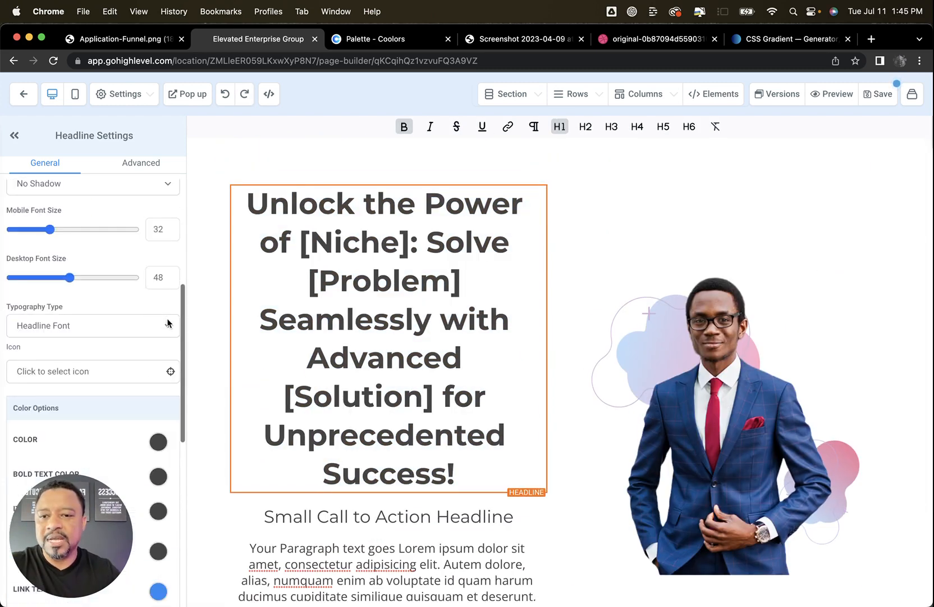
double_click(152, 276)
text(36)
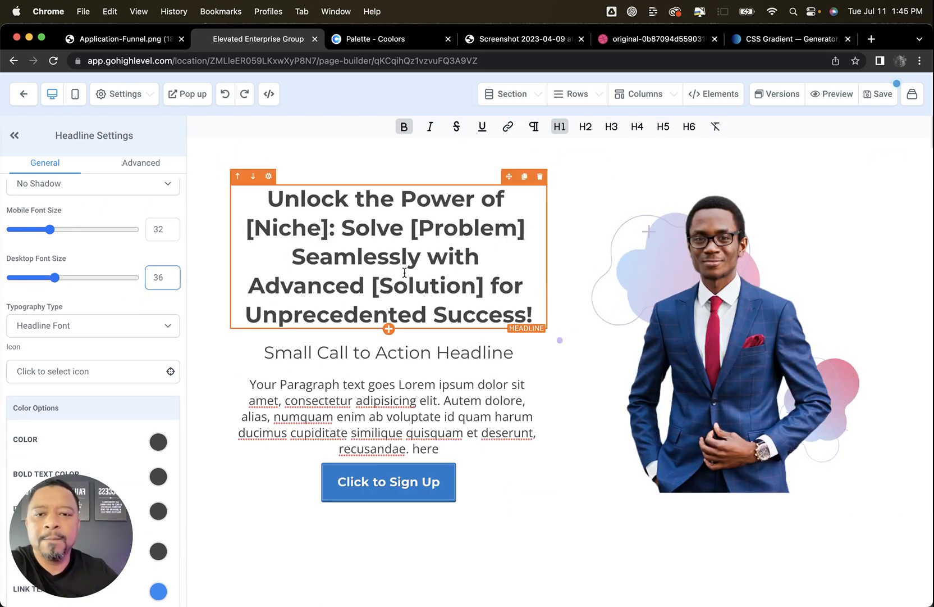
Replace the small headline with ChatGPT's subheadline, "Discover how [Solution] is revolutionizing the way [Niche] professionals conquer [Problem] and achieve remarkable outcomes."
click(403, 351)
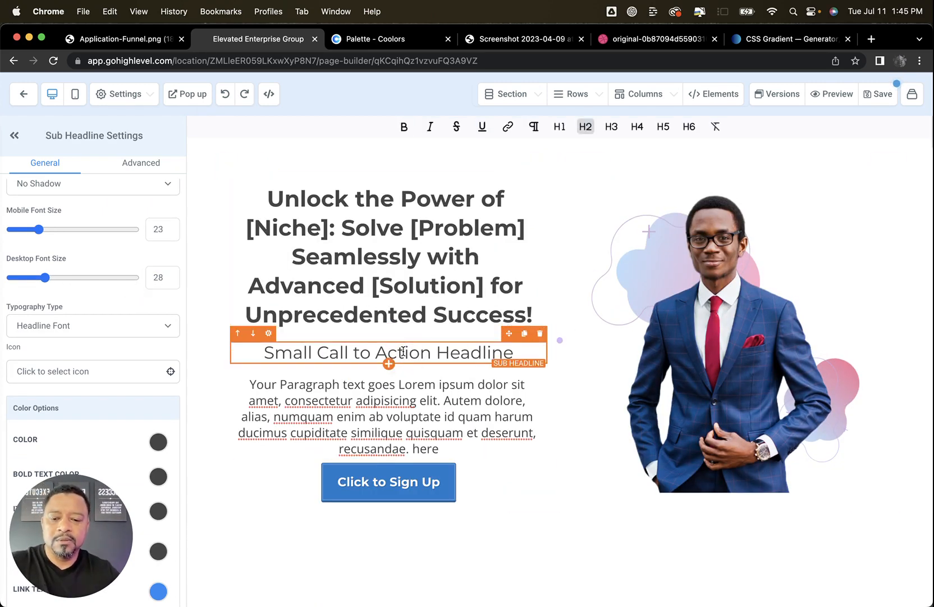
key(super+Tab)
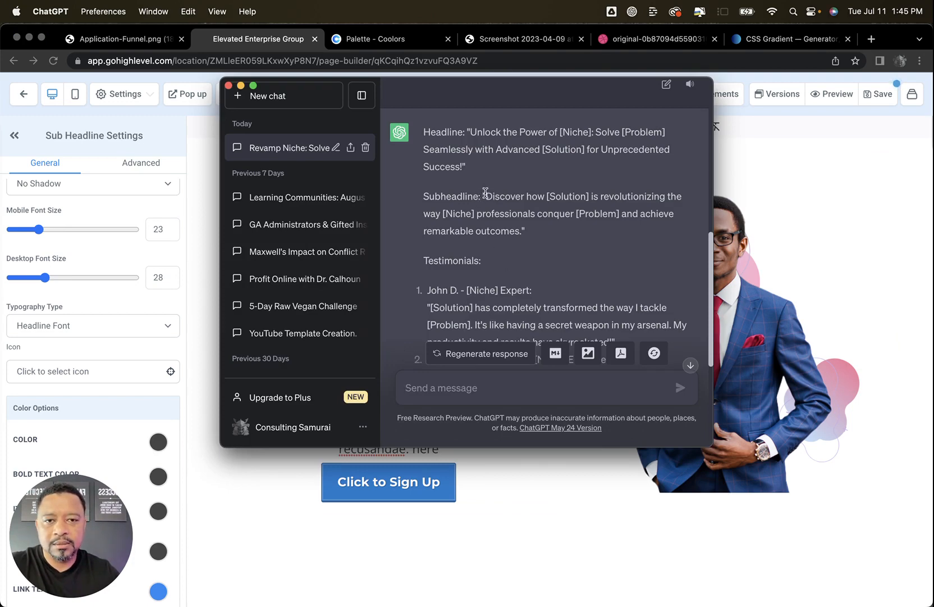
drag(486, 192, 528, 239)
key(super+c)
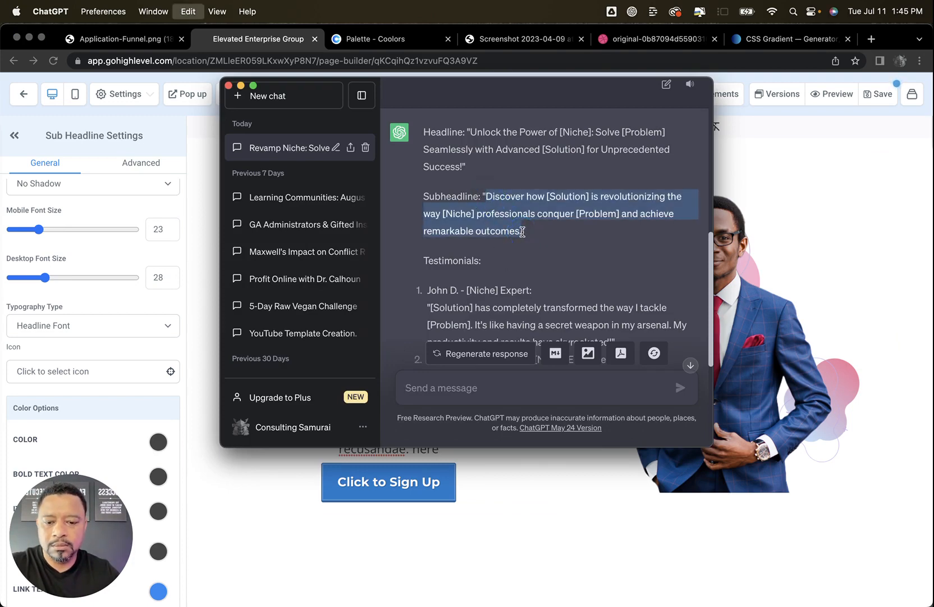
key(super+Tab)
triple_click(345, 353)
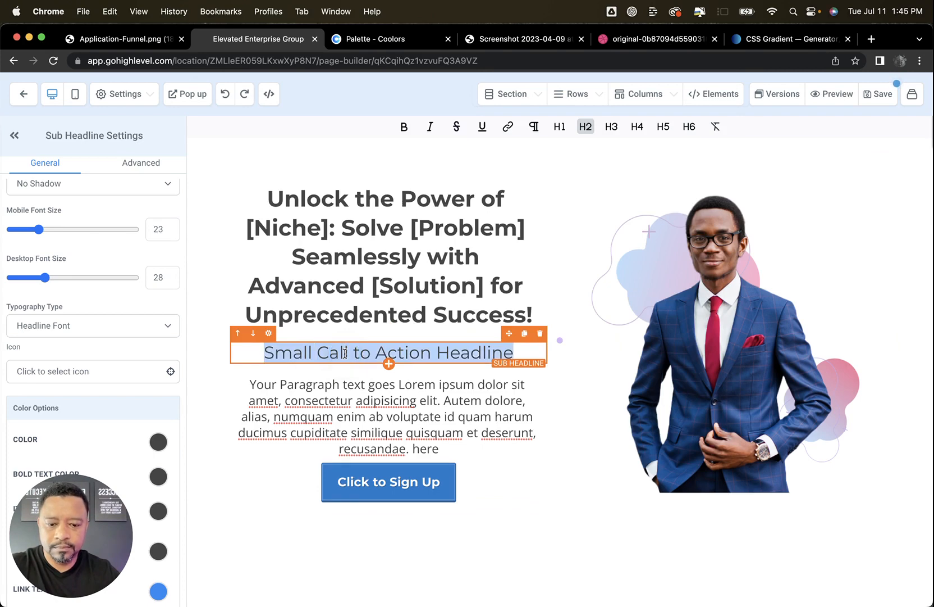
key(super+v)
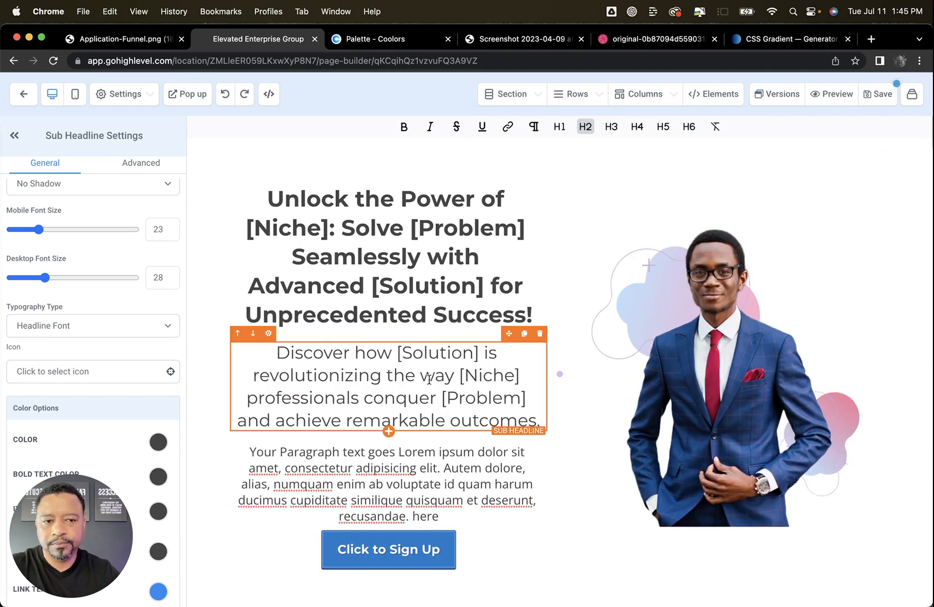
Replace the hero's placeholder paragraph with "Grab Your Solution by Clicking the Button Below!"
scroll(477, 426, down, 1)
click(417, 480)
key(super+Tab)
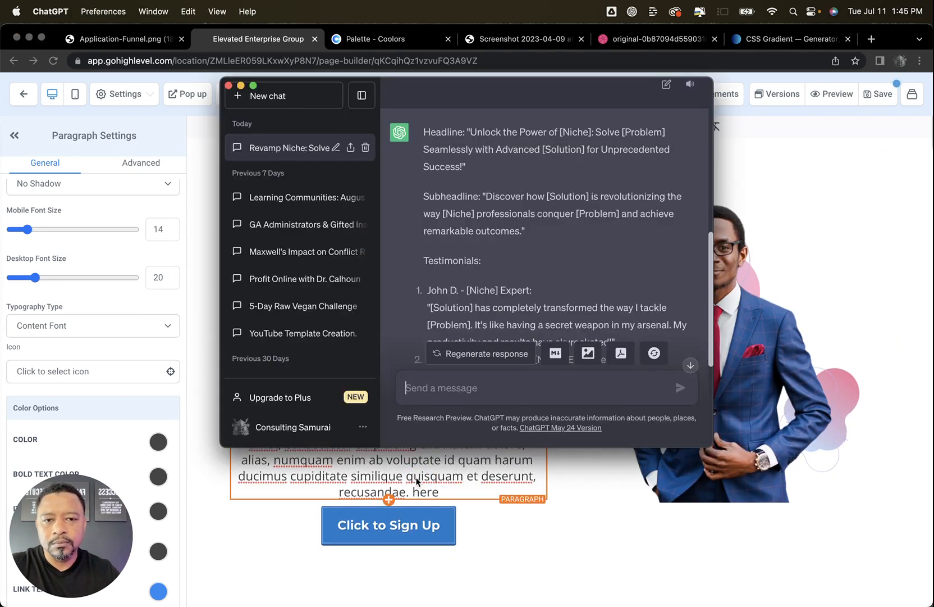
key(super+Tab)
triple_click(380, 438)
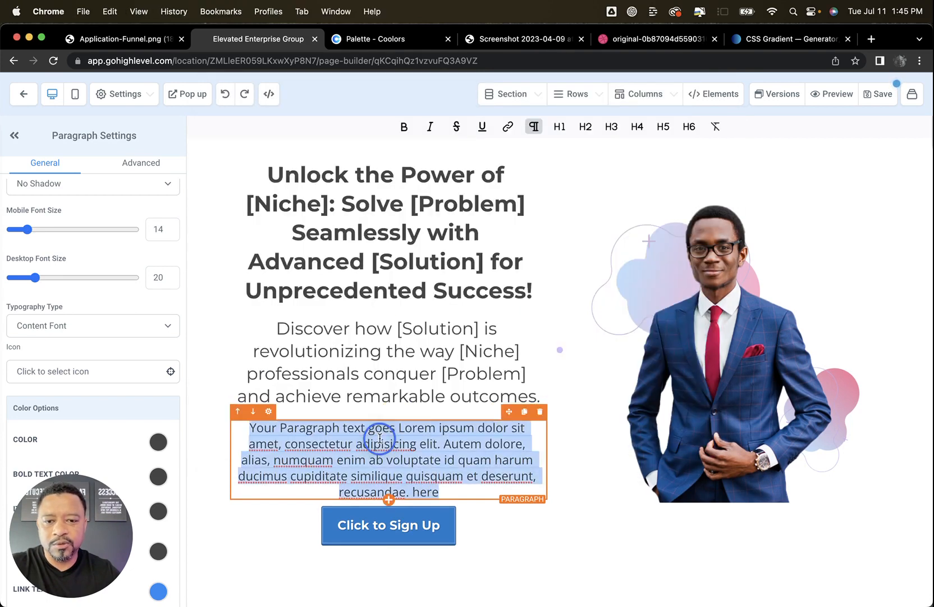
text(Grab Your)
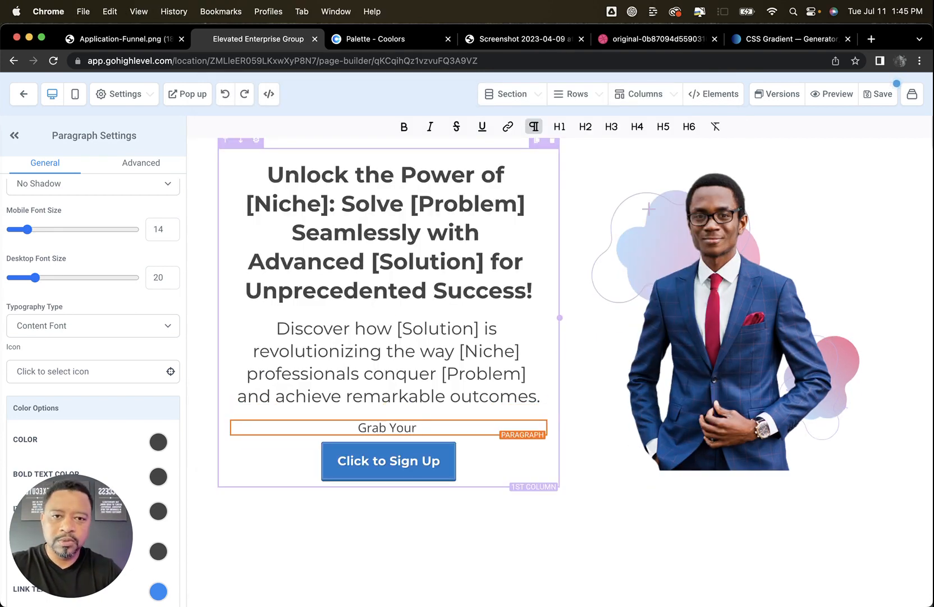
text( Solution )
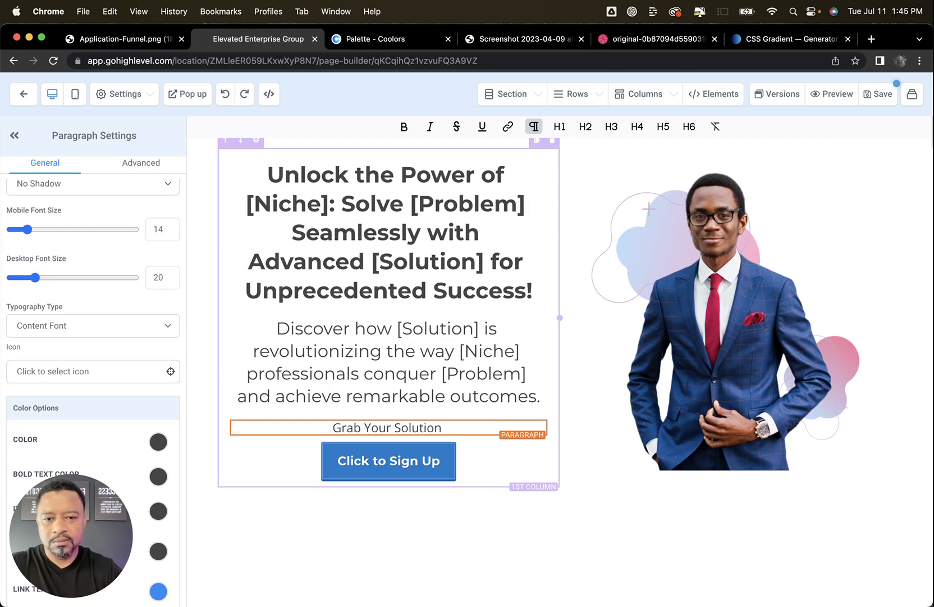
text(by Cli)
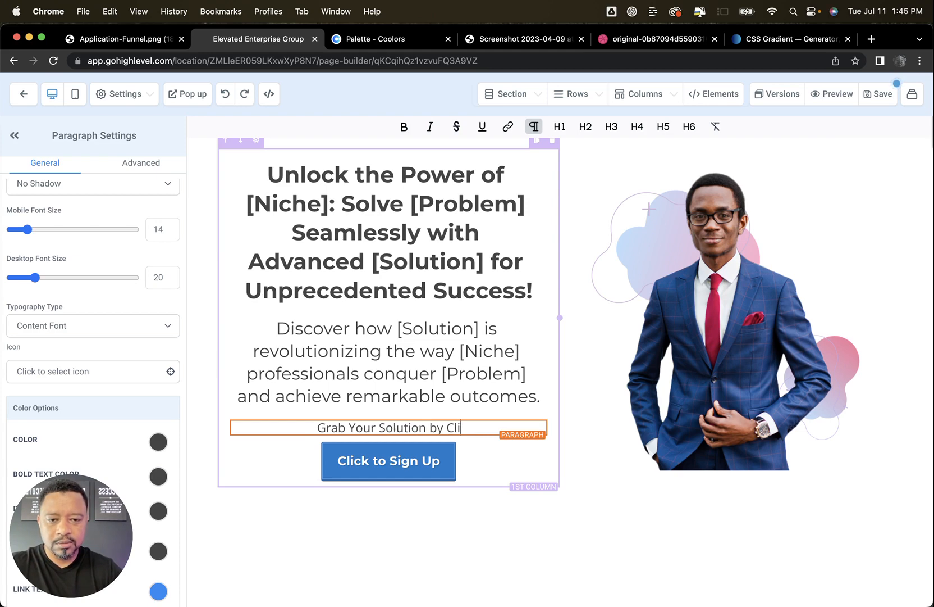
text(cking the Button Be)
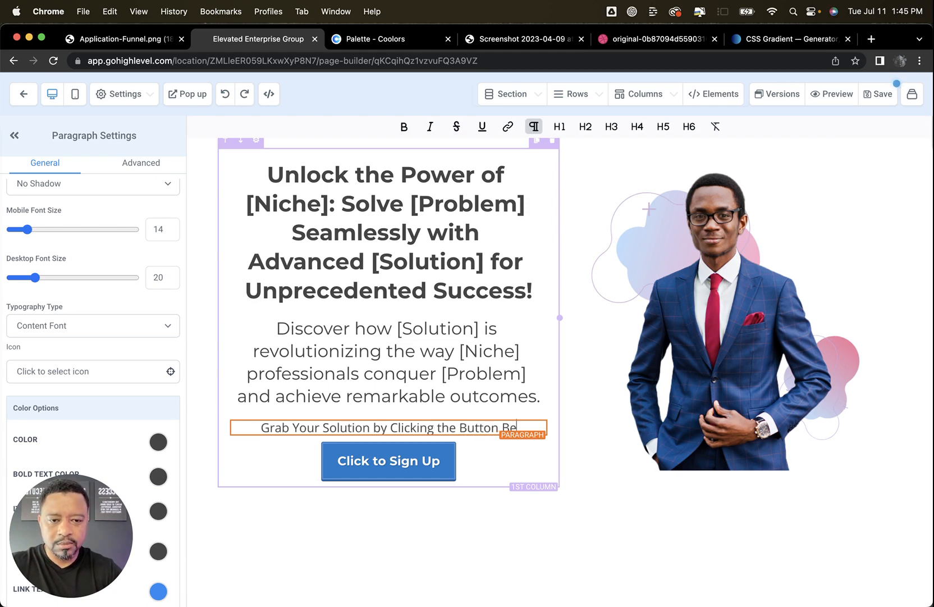
text(low!)
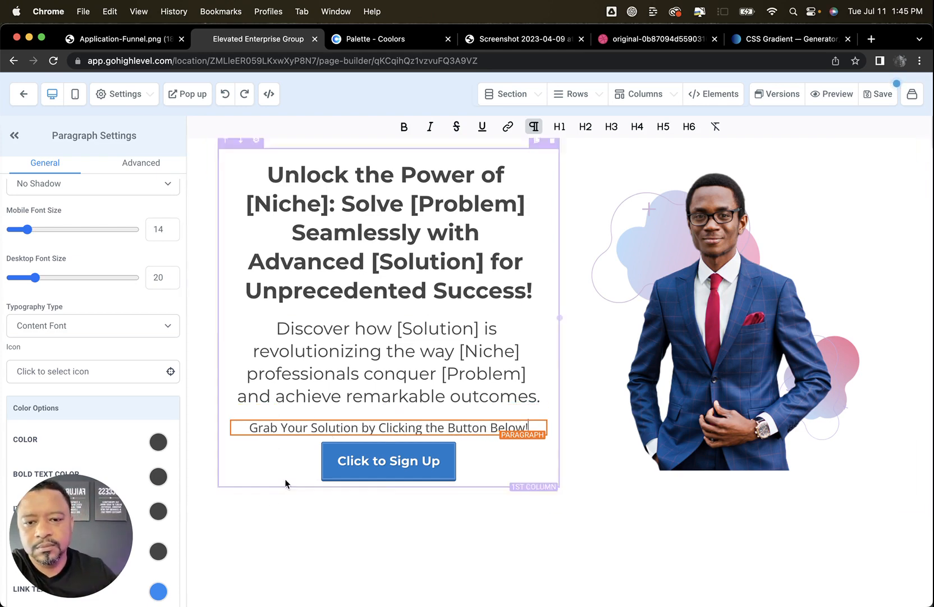
Set the sign-up button's top margin to 10
click(283, 470)
scroll(118, 317, down, 8)
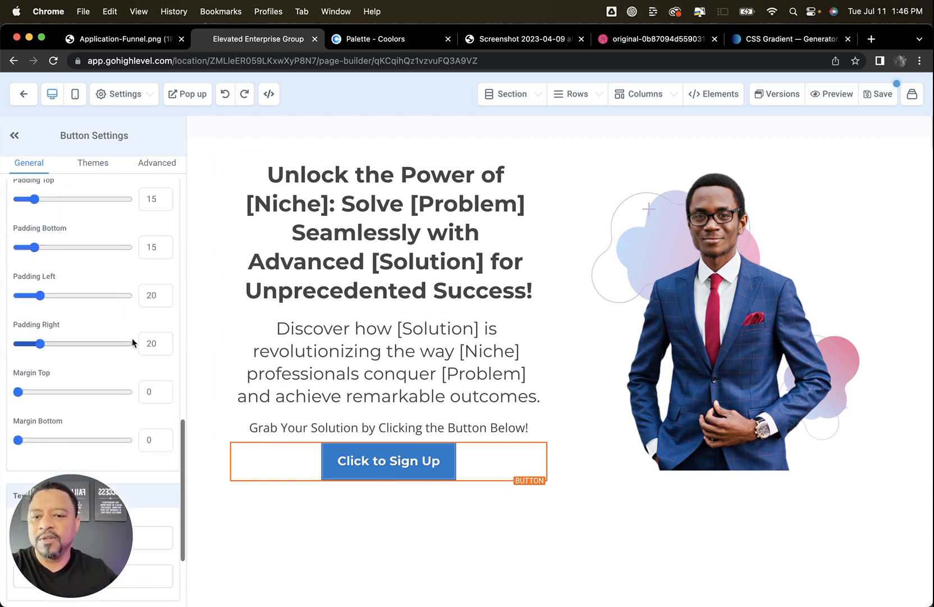
scroll(129, 348, down, 3)
click(142, 287)
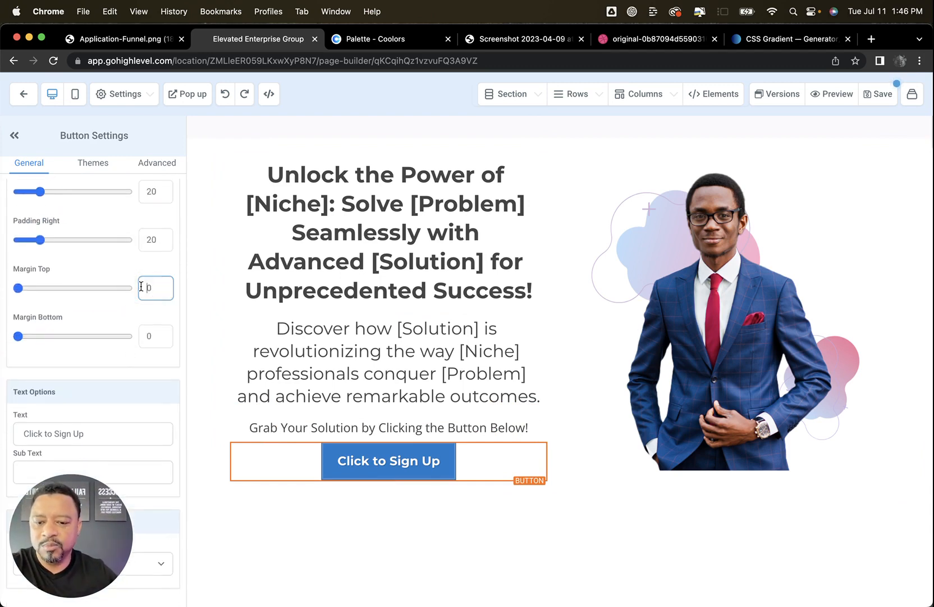
text(1)
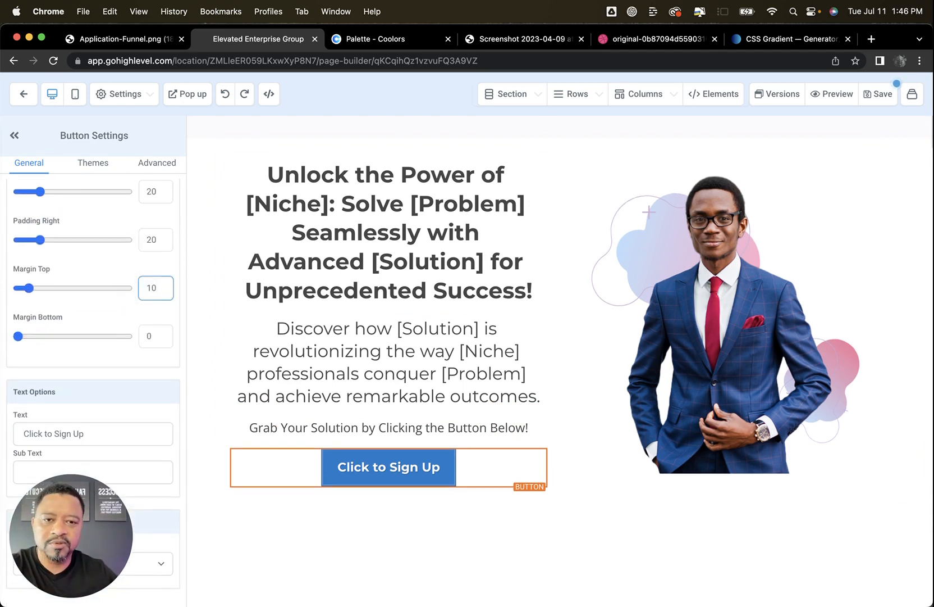
Set the sign-up button to Fill Width so it spans its whole column
click(146, 167)
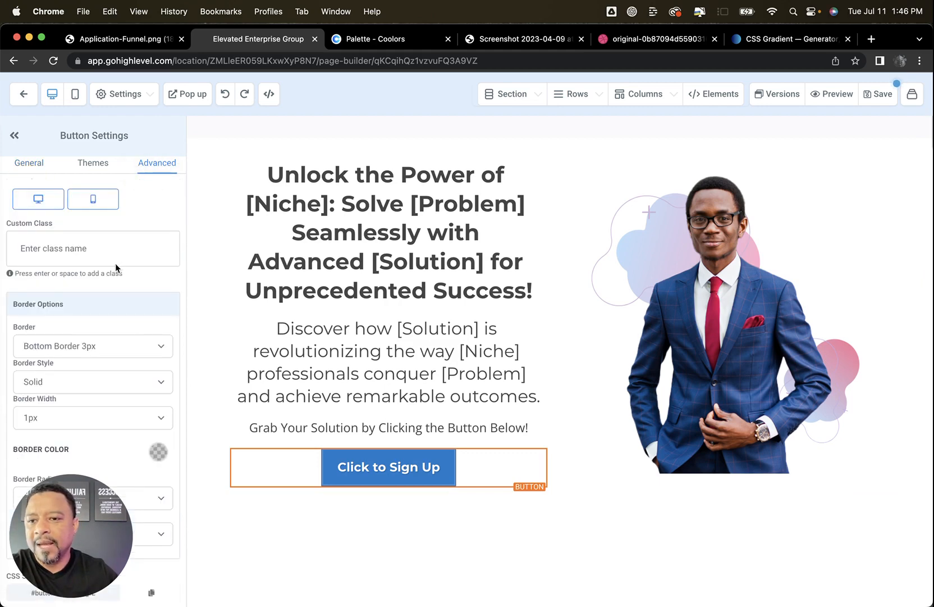
scroll(116, 263, up, 5)
click(116, 250)
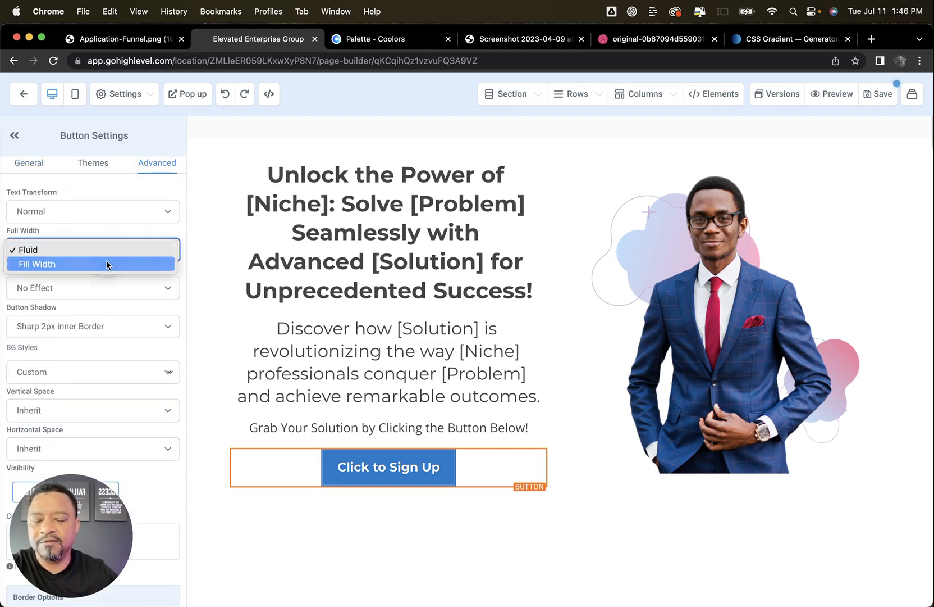
click(112, 263)
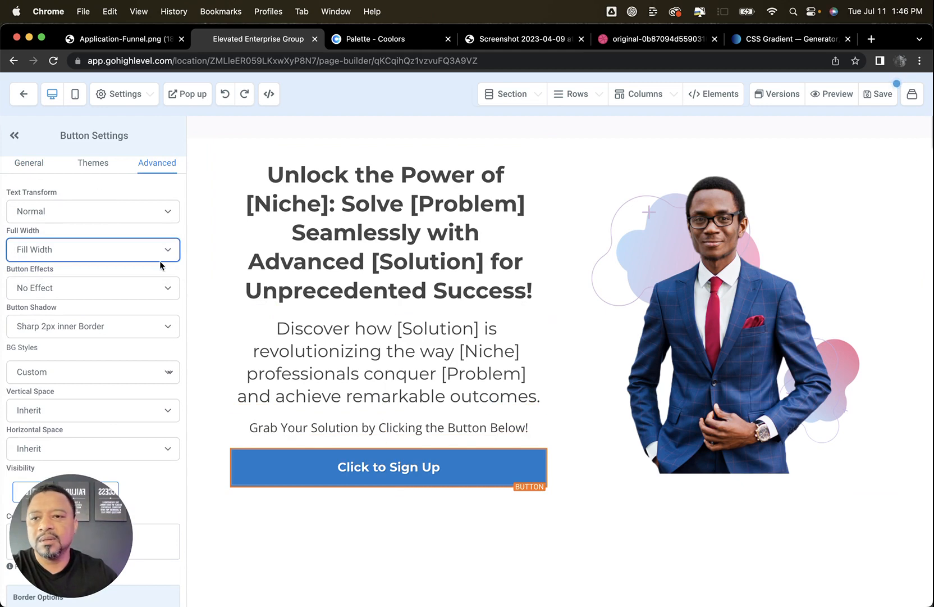
Replace the button's text with "CALL TO ACTION"
click(39, 168)
scroll(117, 319, down, 15)
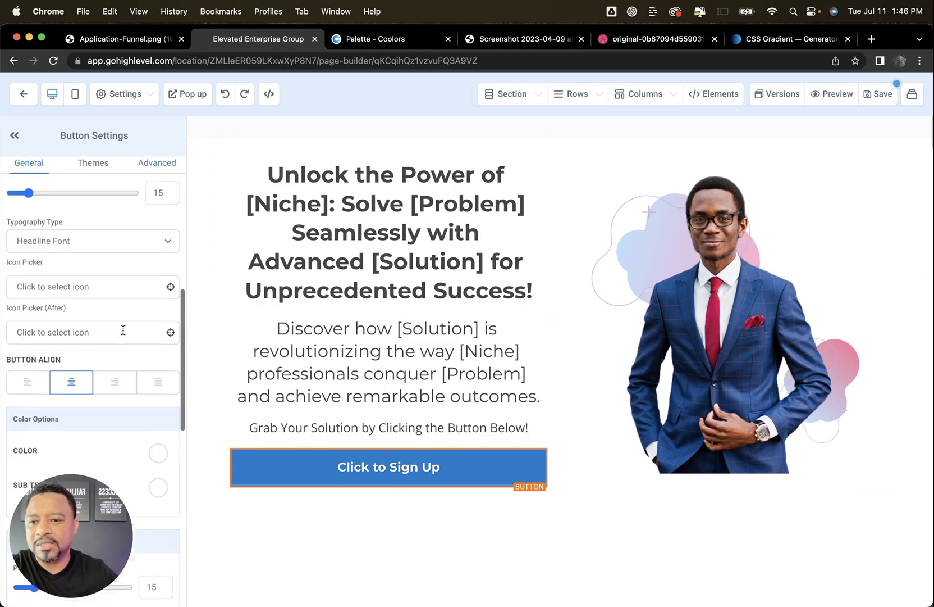
drag(94, 441, 10, 433)
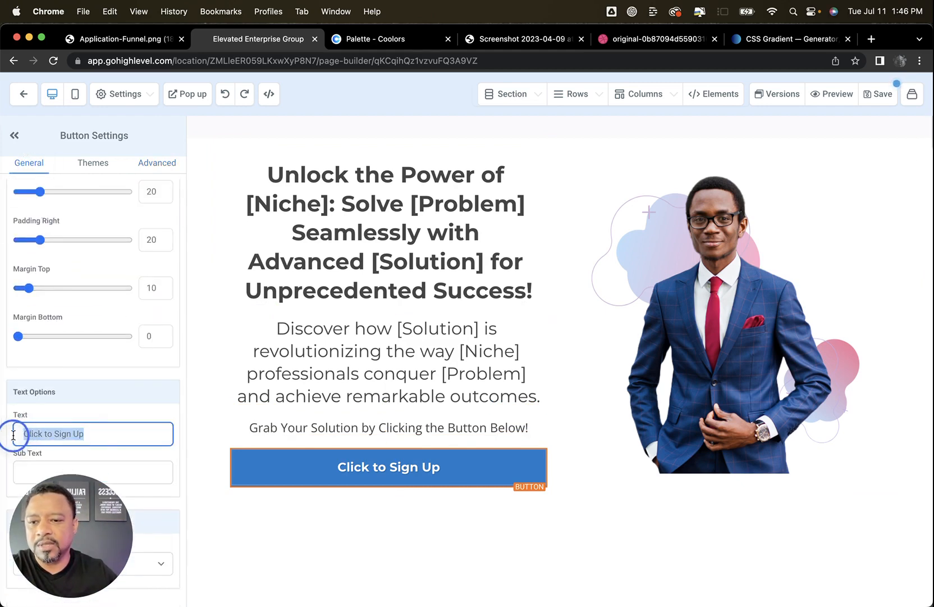
text(V)
key(BackSpace)
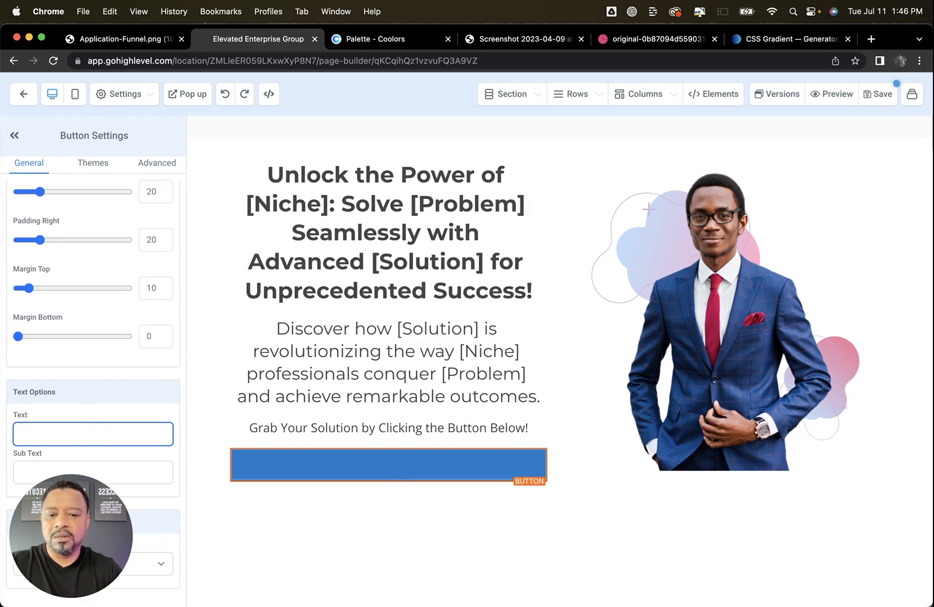
text(CALL TO ACTION)
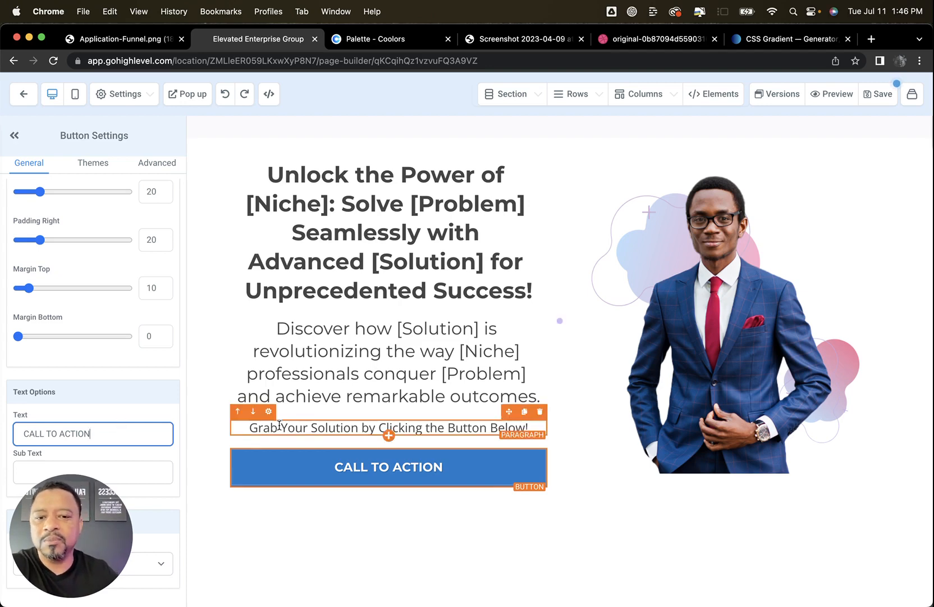
click(158, 164)
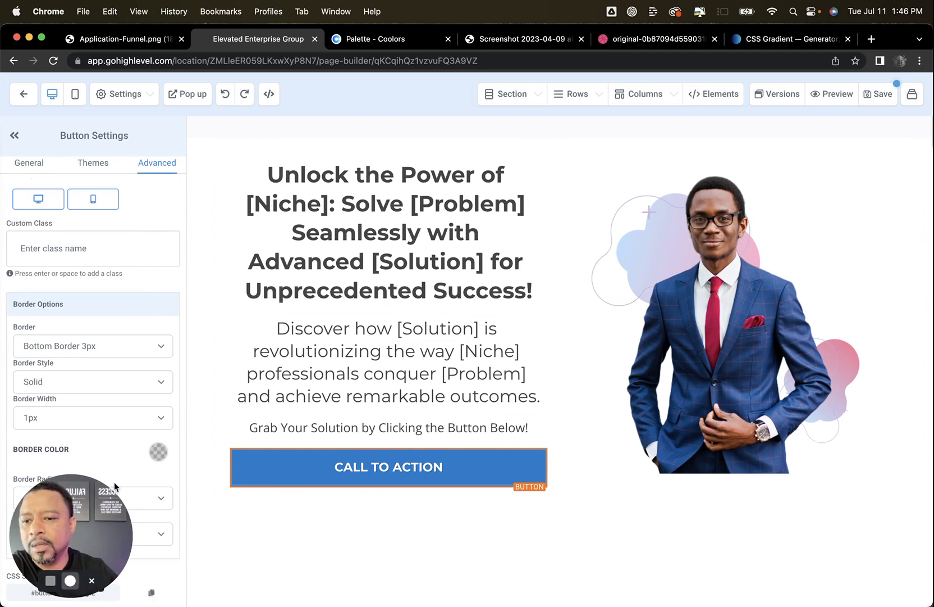
scroll(67, 436, up, 1)
scroll(68, 437, up, 5)
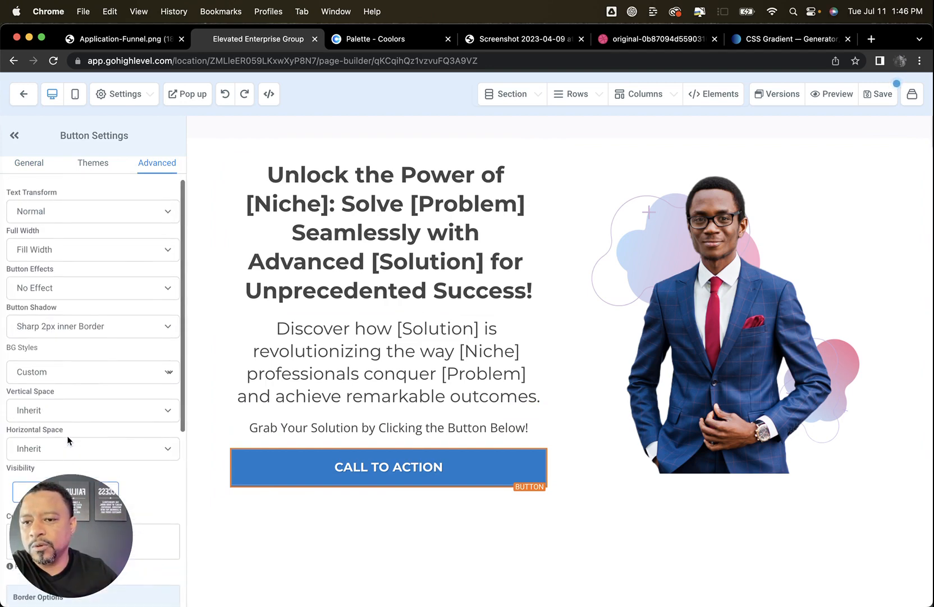
click(37, 202)
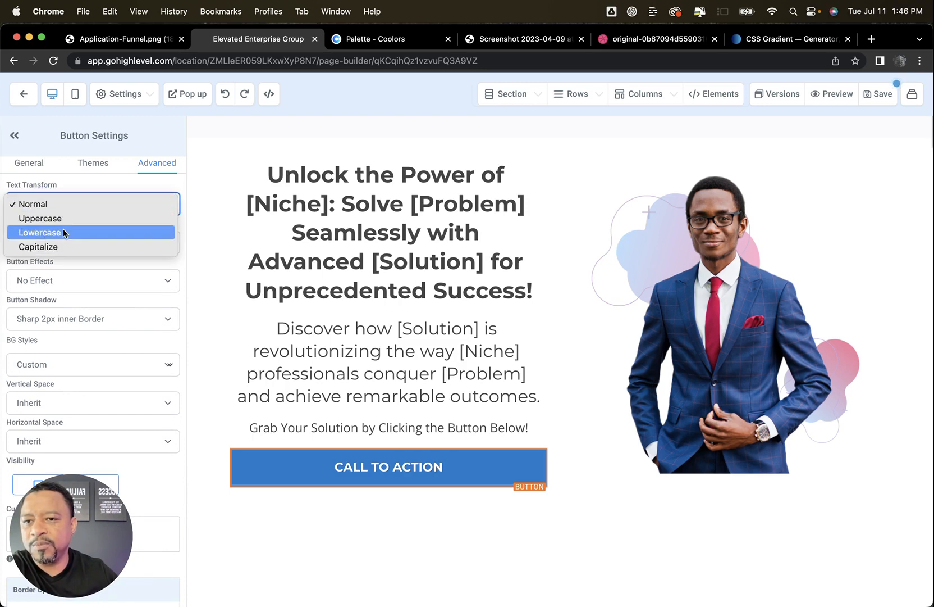
click(394, 319)
scroll(632, 327, down, 1)
scroll(637, 337, up, 1)
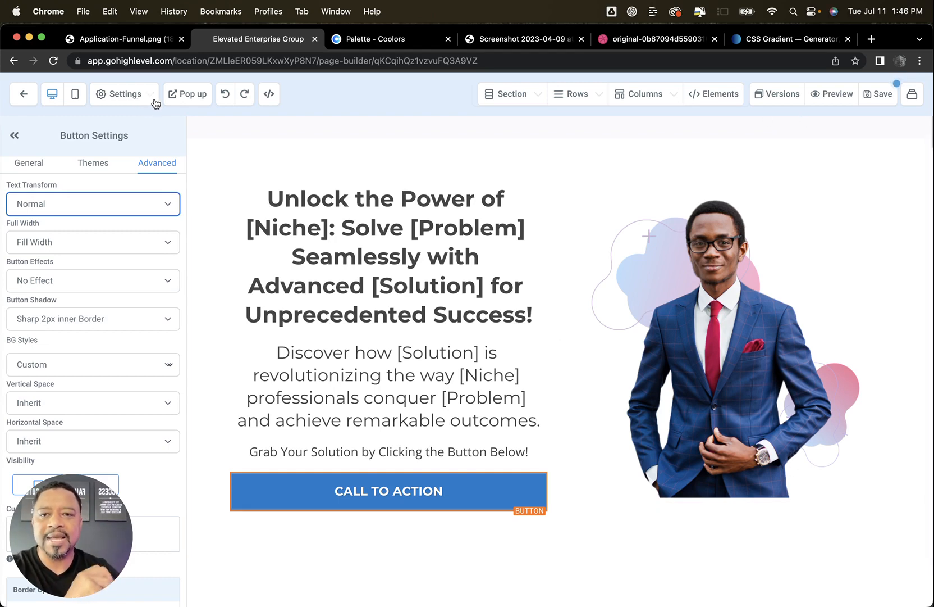
Save the page and dismiss the SEO metadata form without filling it in
click(879, 97)
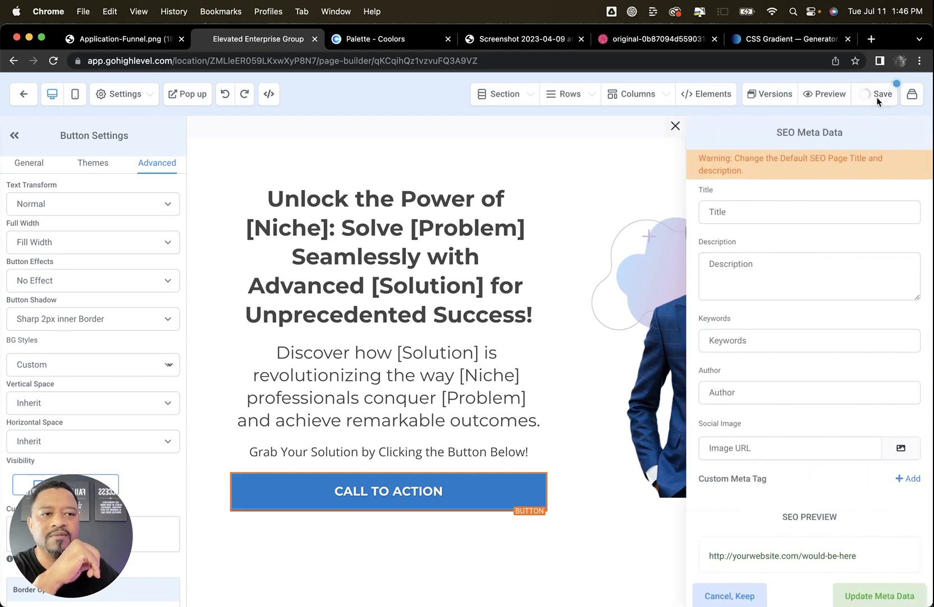
click(724, 595)
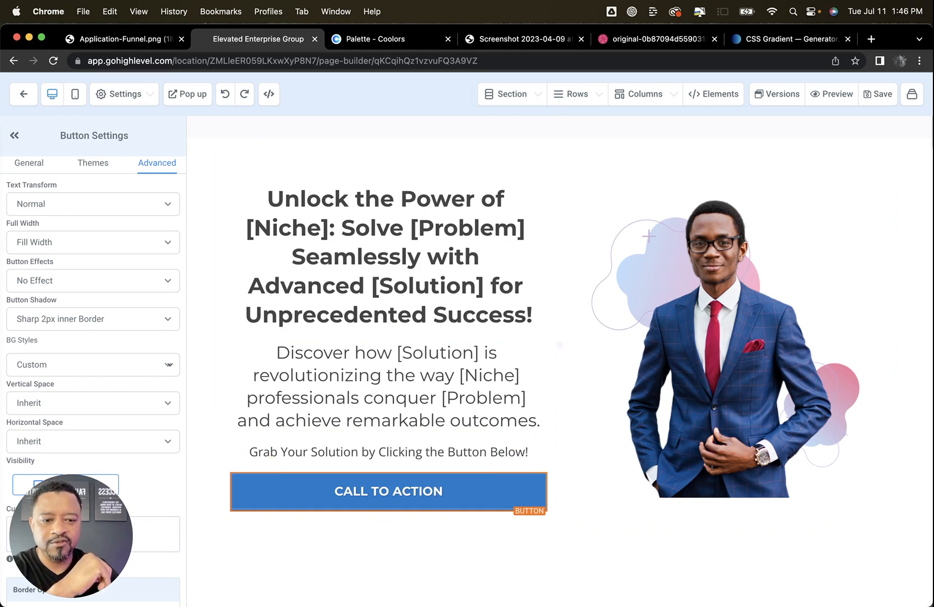
Switch to Notes and copy the full .lightg gradient CSS rule from the High Ticket Application Funnel note
mouse_move(571, 598)
click(745, 577)
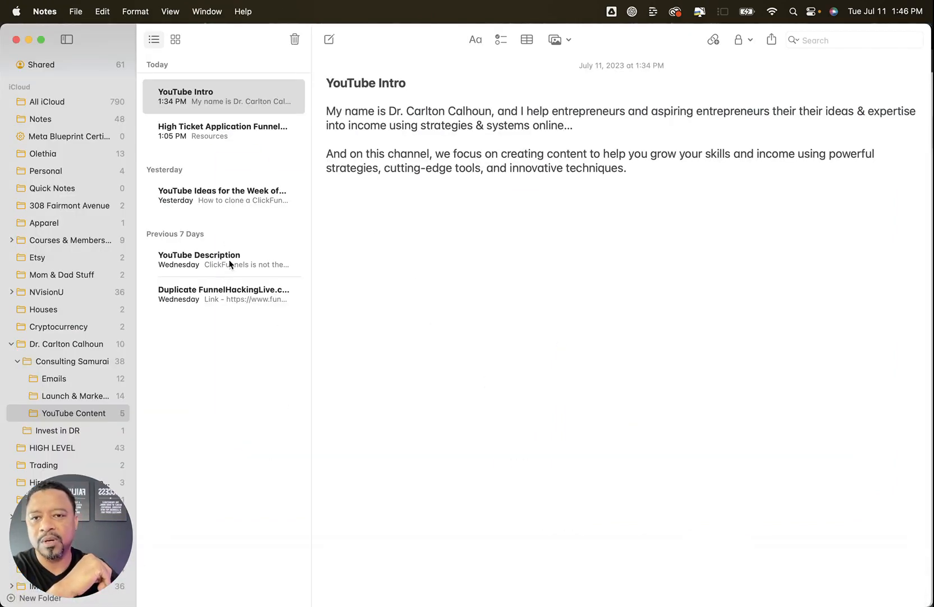
click(237, 135)
scroll(337, 281, down, 3)
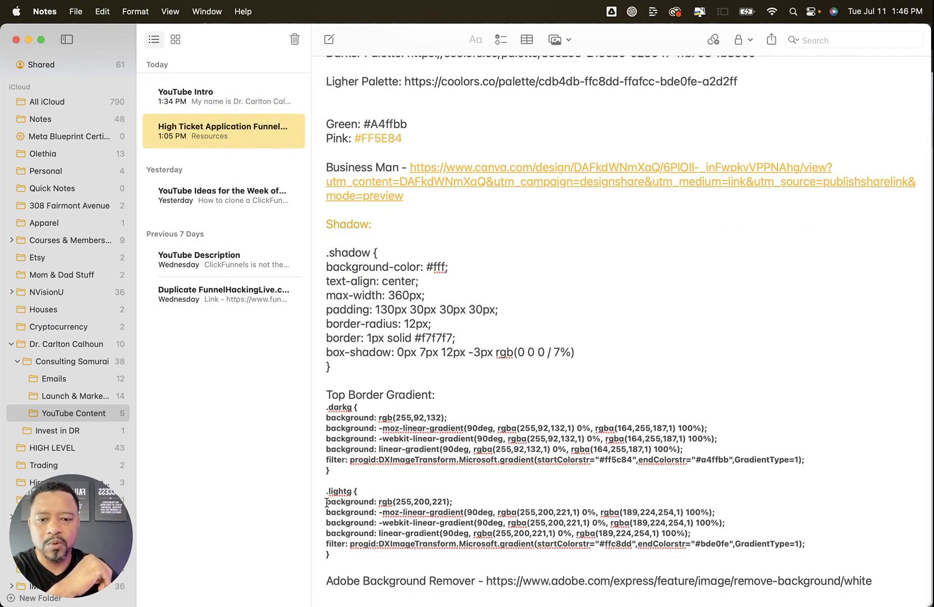
drag(324, 492, 348, 553)
key(super+c)
Return to the page builder in Chrome and save the copied .lightg gradient rule as the page's custom CSS
key(super+Tab)
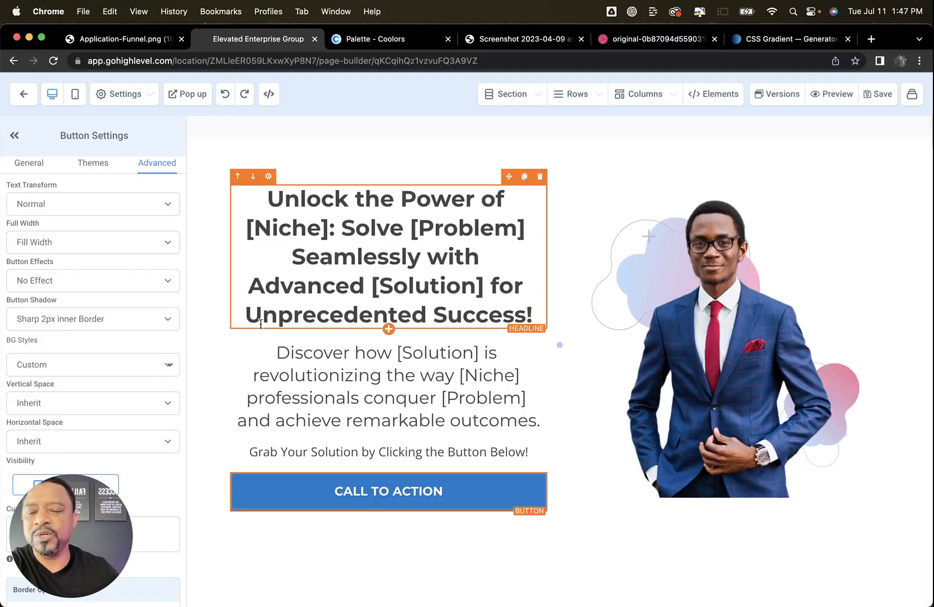
click(130, 99)
click(74, 168)
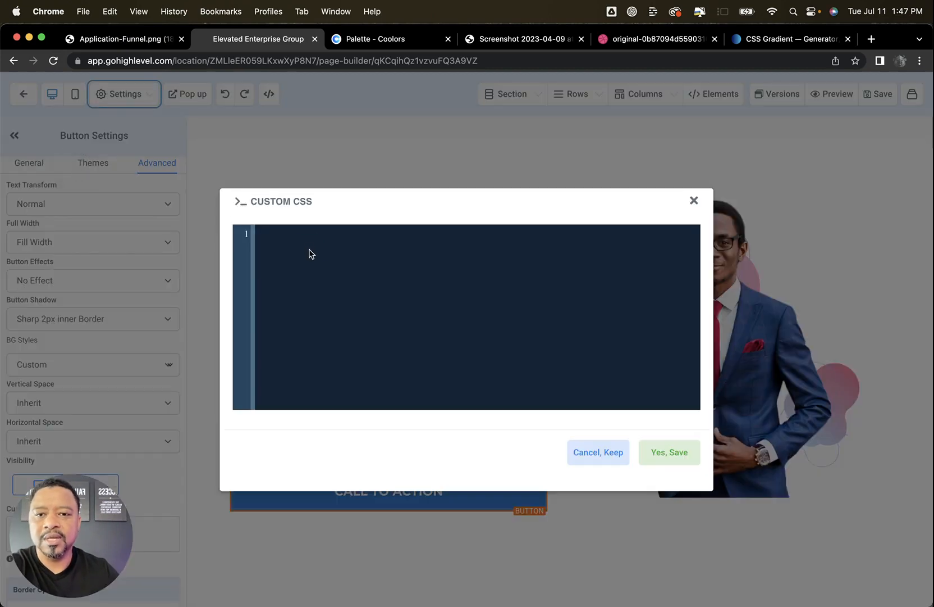
key(super+v)
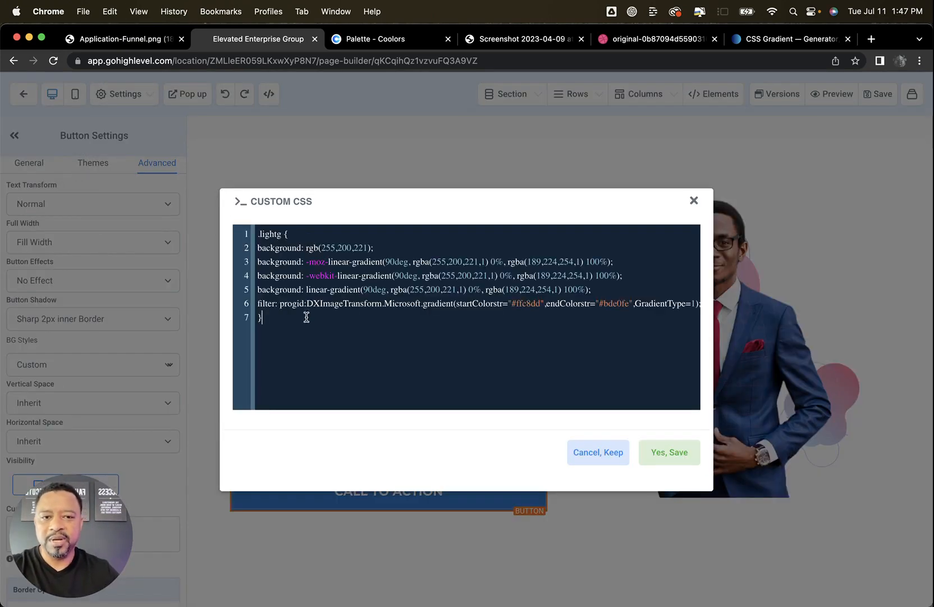
click(675, 457)
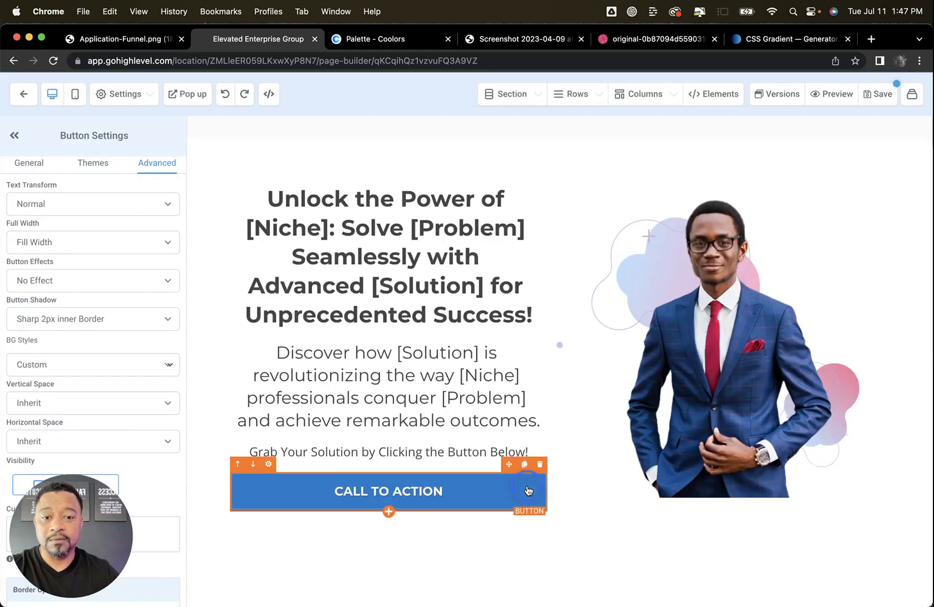
Apply the custom class "lightg" to the hero's CALL TO ACTION button
scroll(92, 307, down, 5)
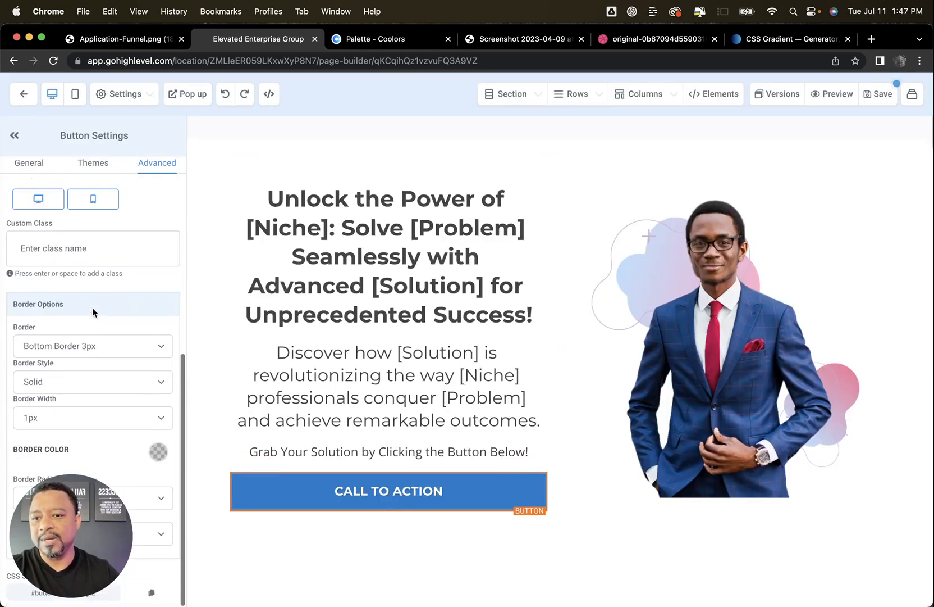
drag(94, 503, 107, 519)
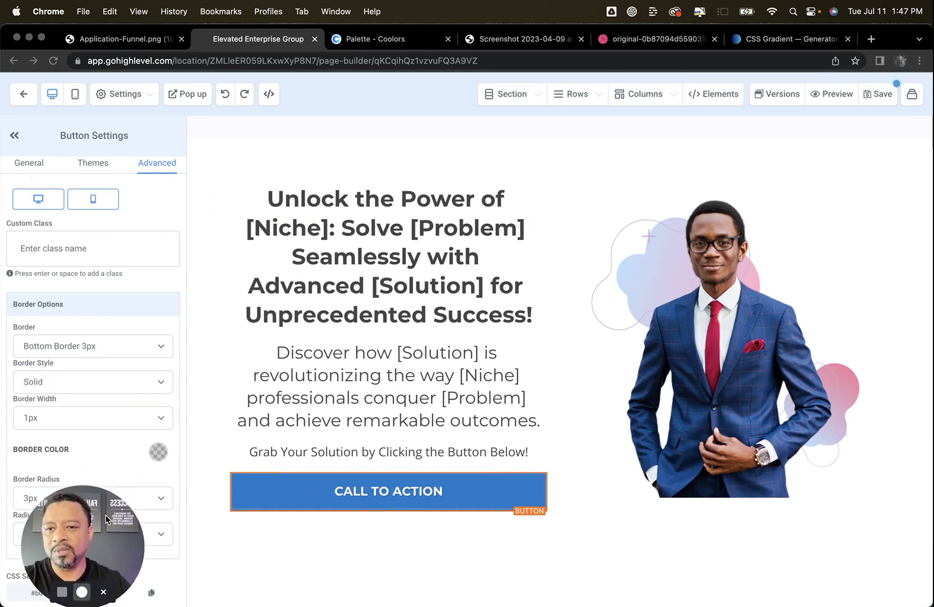
click(47, 244)
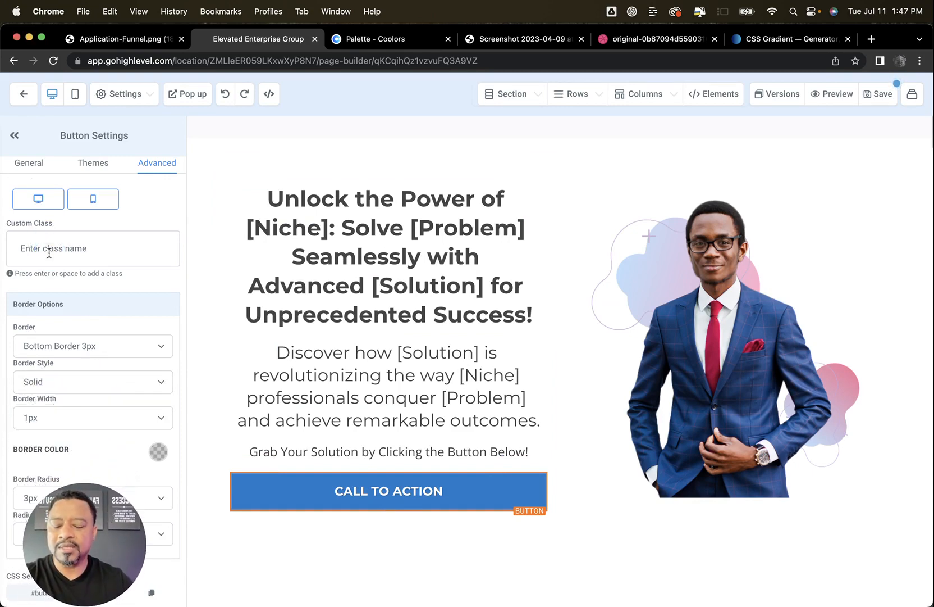
click(49, 253)
text(lightg)
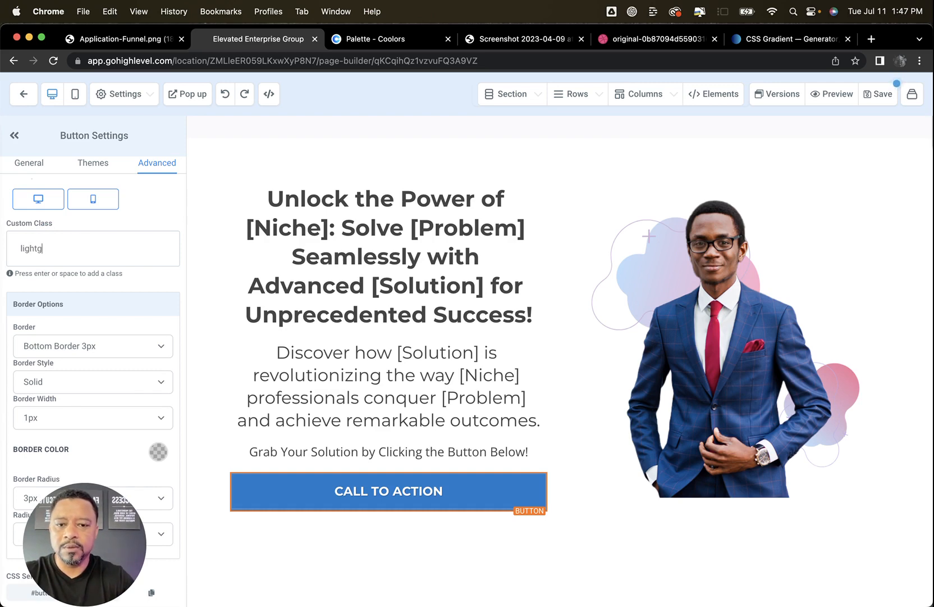
key(Return)
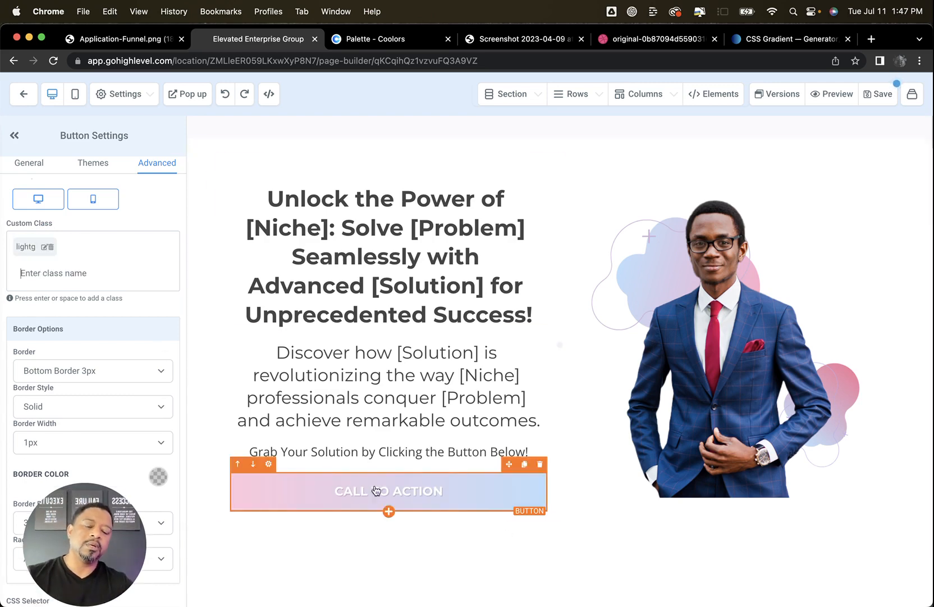
scroll(393, 387, down, 2)
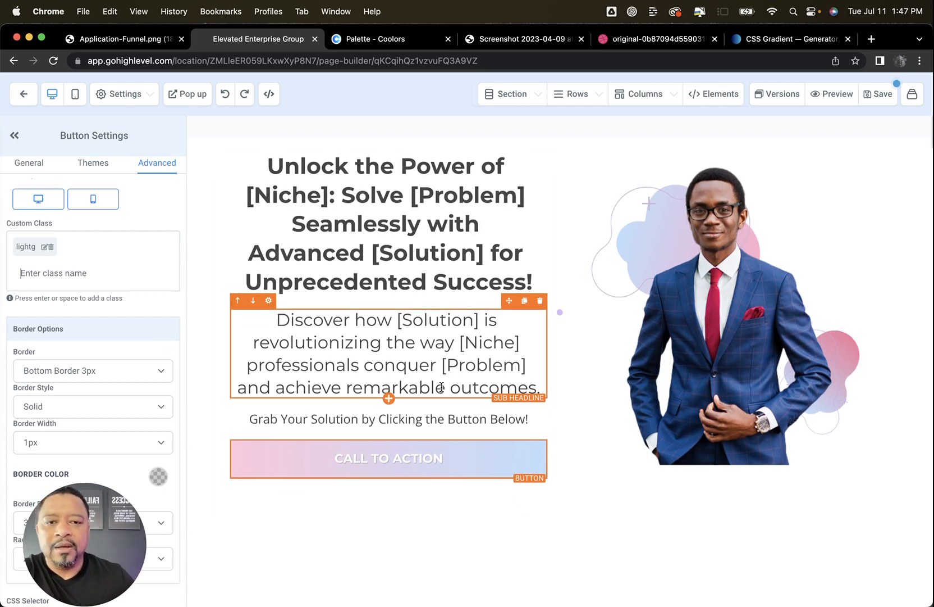
scroll(442, 386, up, 2)
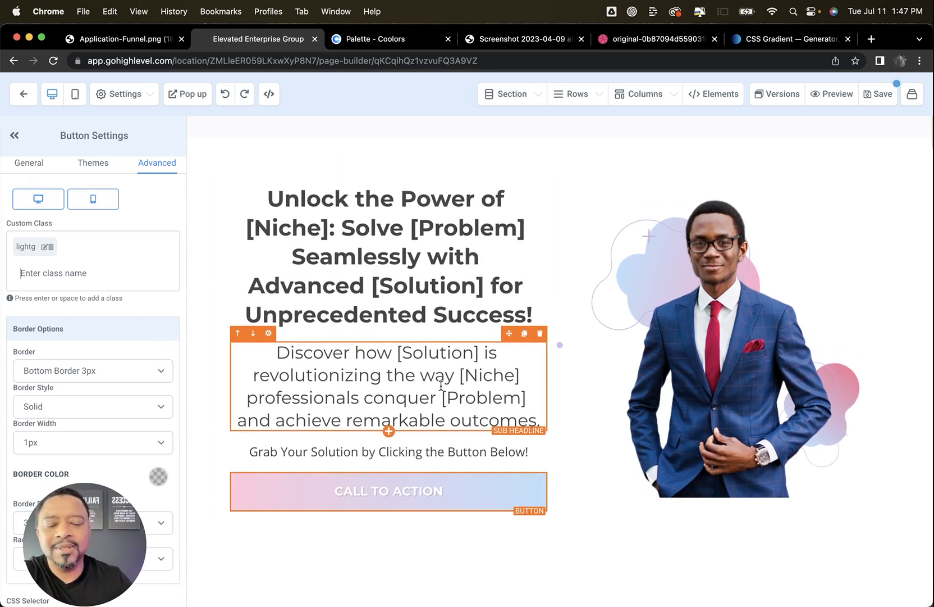
scroll(442, 386, down, 2)
click(459, 372)
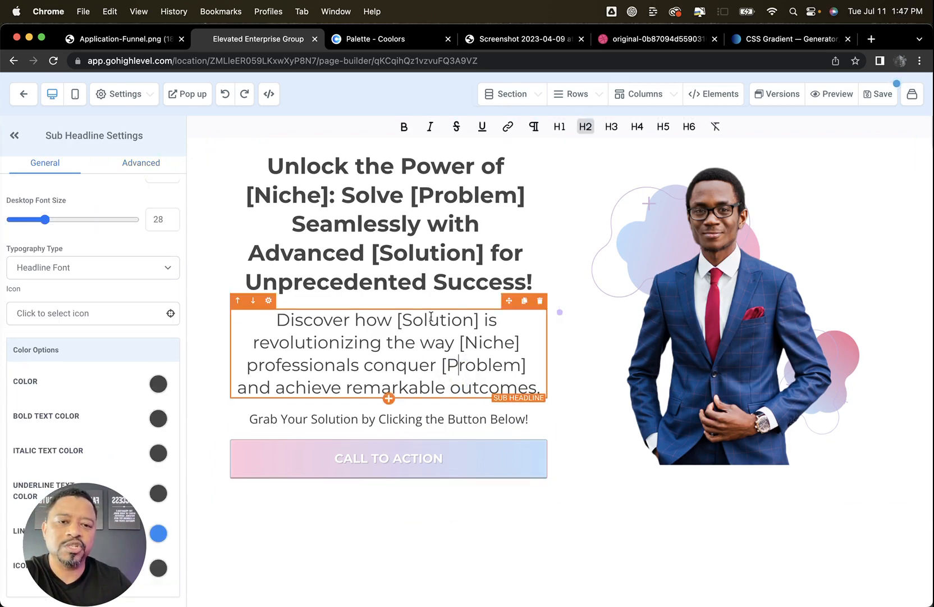
click(430, 281)
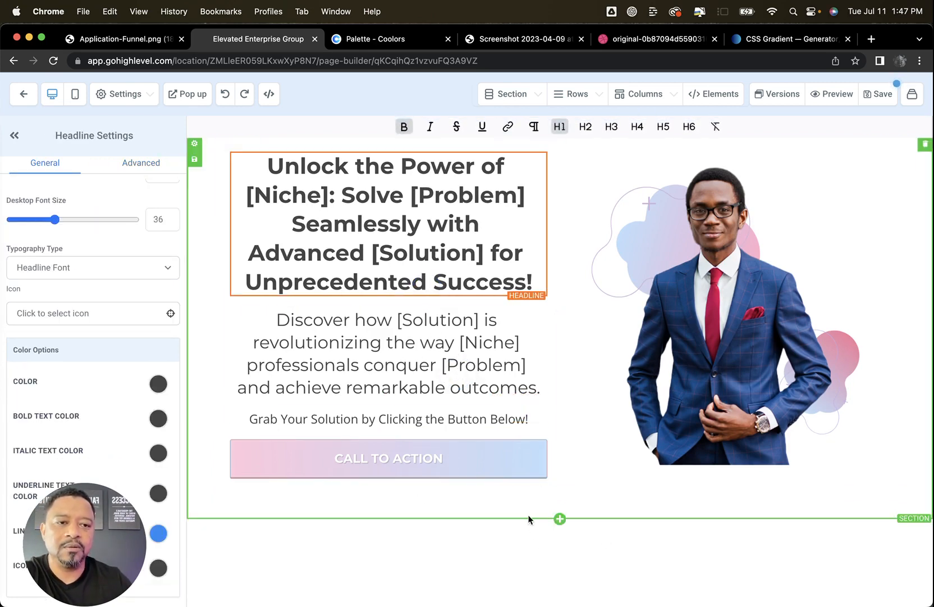
scroll(382, 377, up, 1)
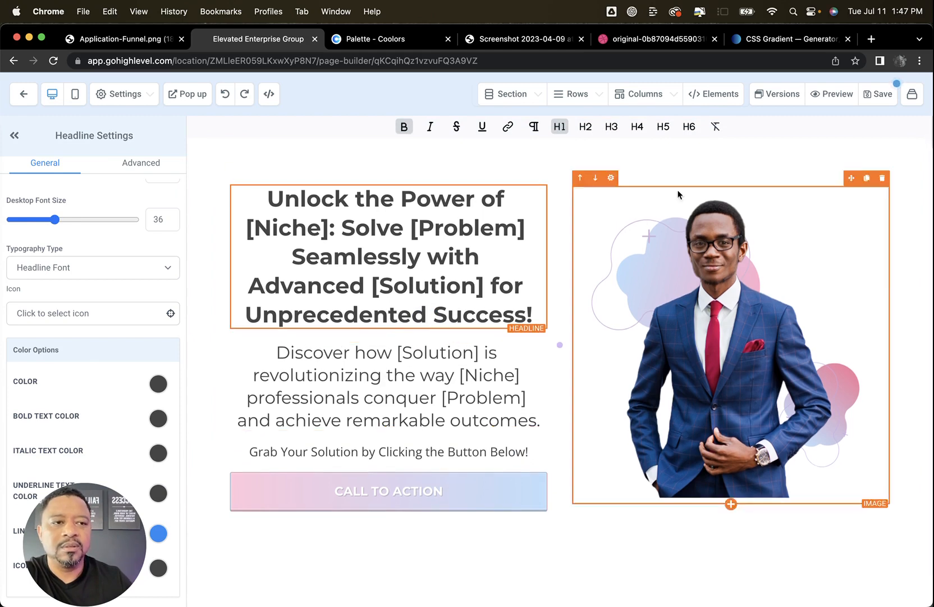
Save the page and check the hero in a preview, refreshing it after a second save and closing the preview
click(890, 98)
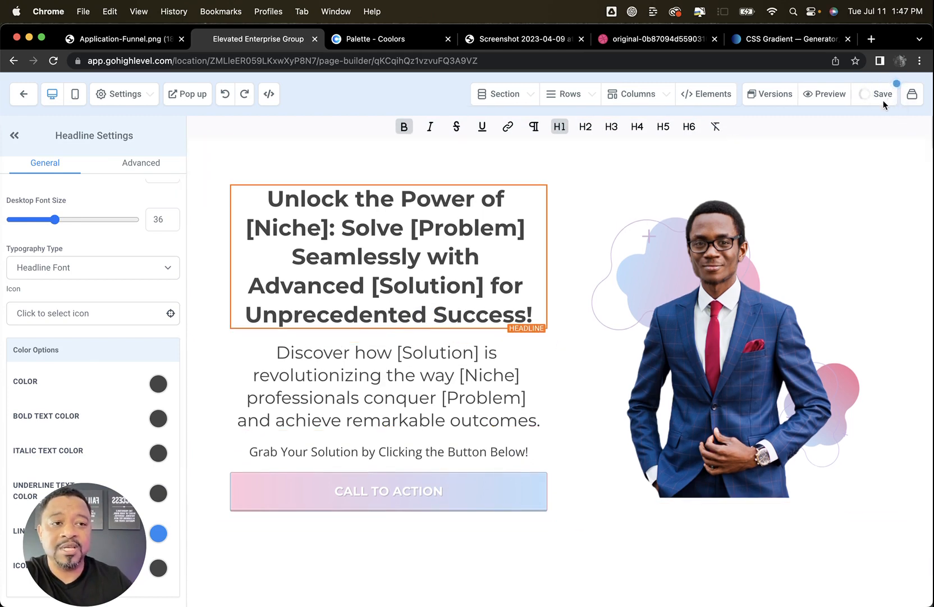
click(836, 95)
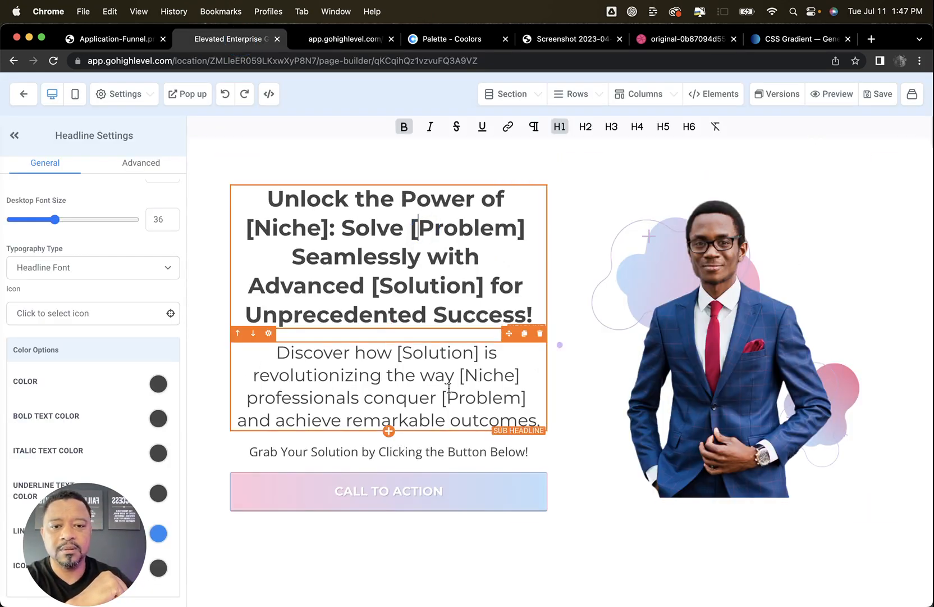
click(883, 97)
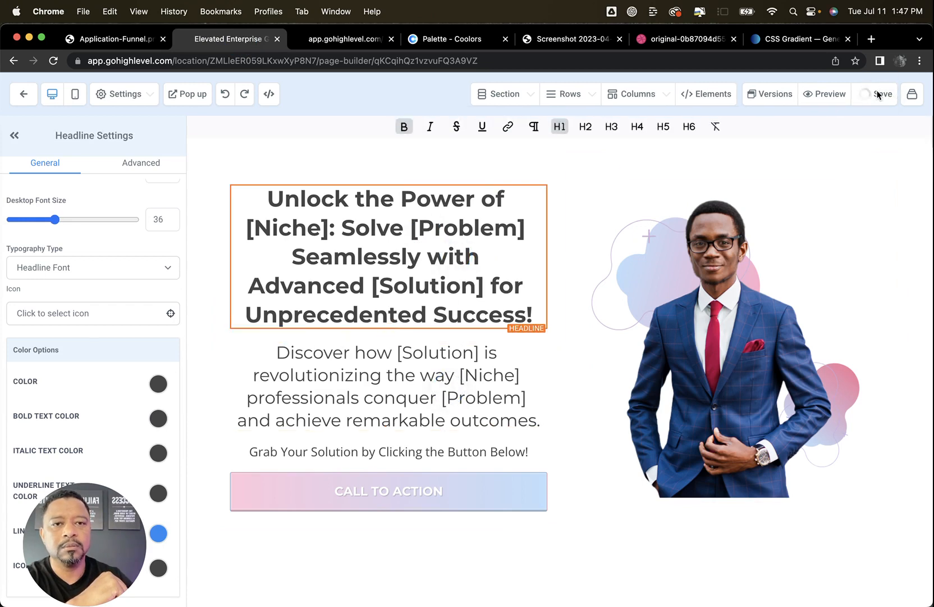
click(345, 39)
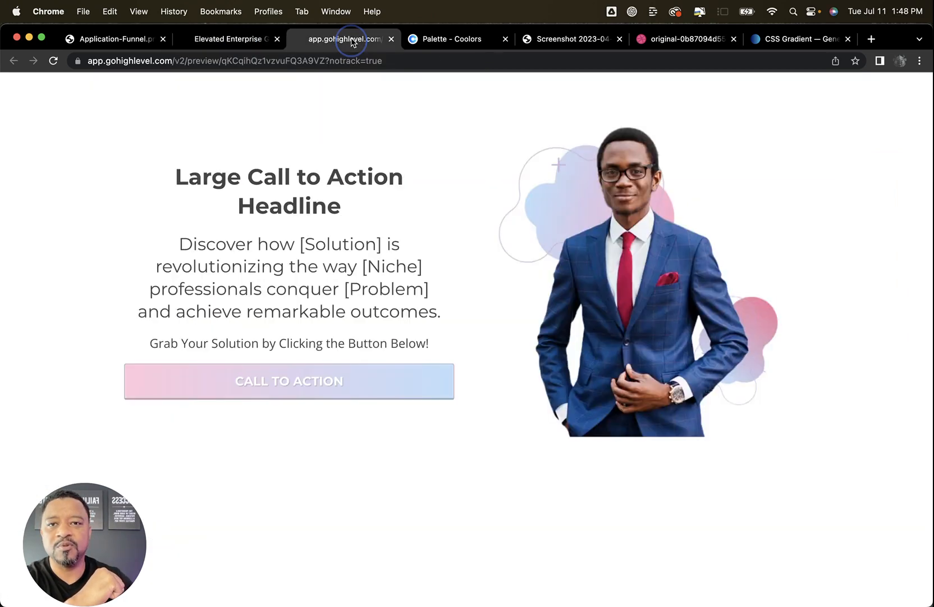
click(51, 60)
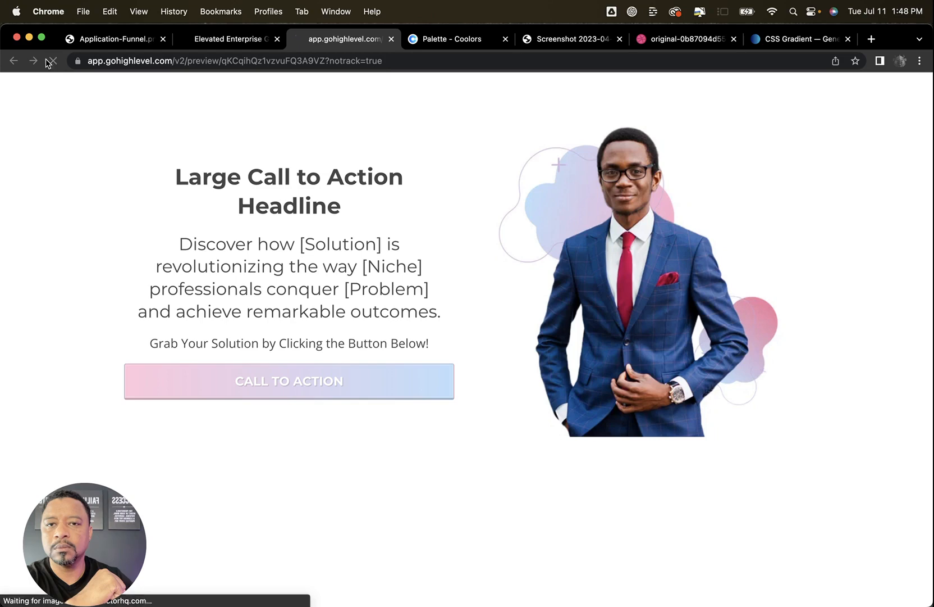
click(391, 39)
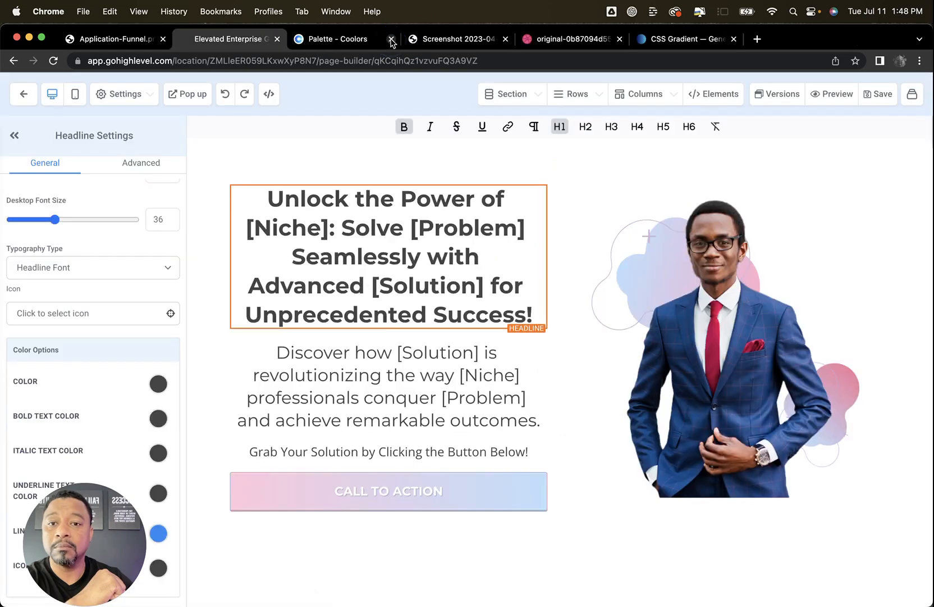
Check the hero with its gradient button in a page preview and close the preview
click(826, 96)
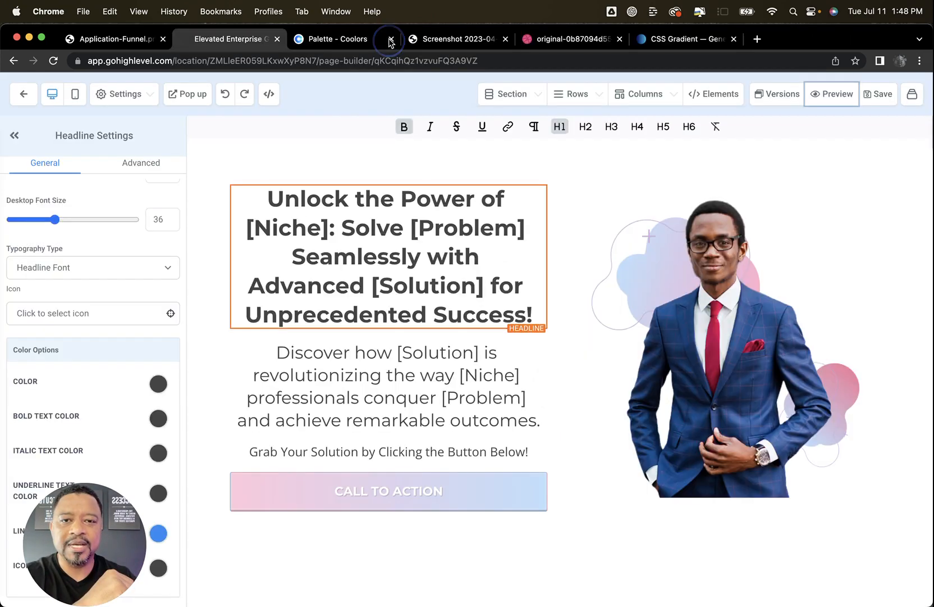
click(391, 39)
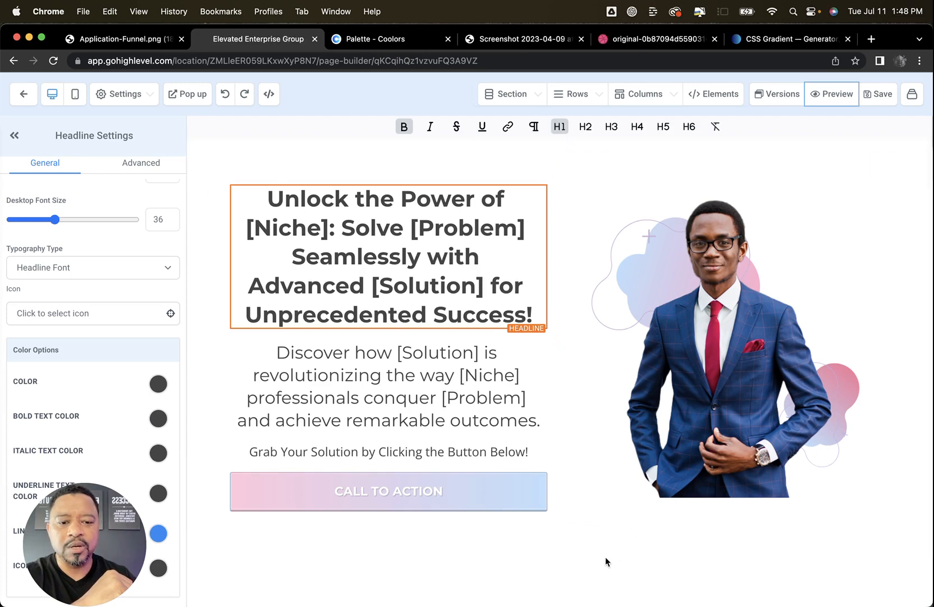
Add a full-width section below the hero and give it a black background
click(559, 550)
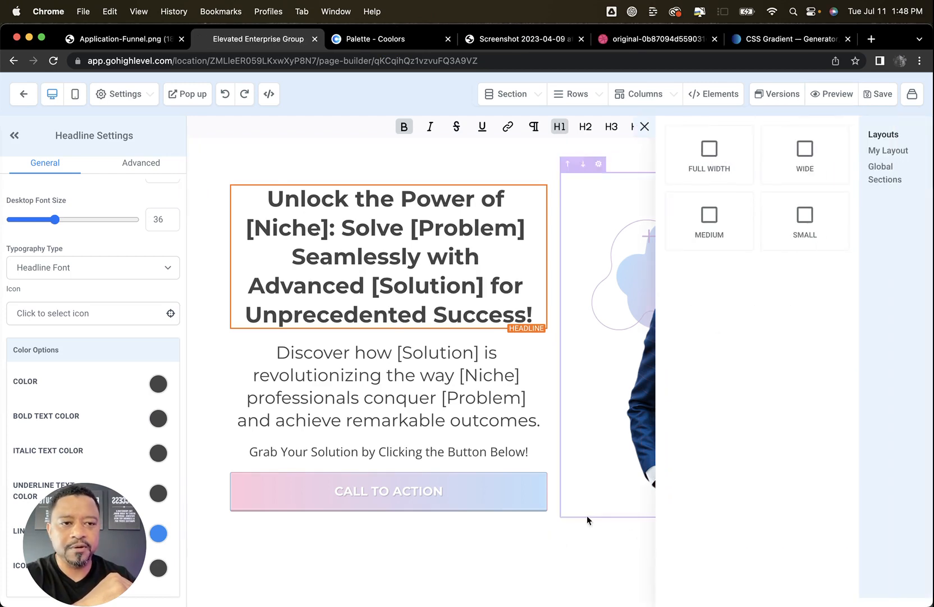
click(709, 149)
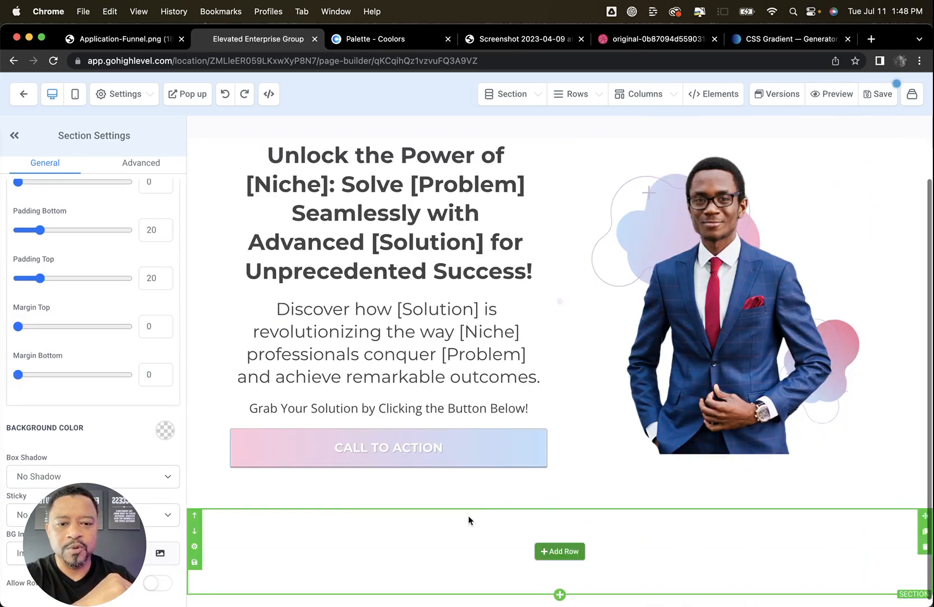
click(165, 431)
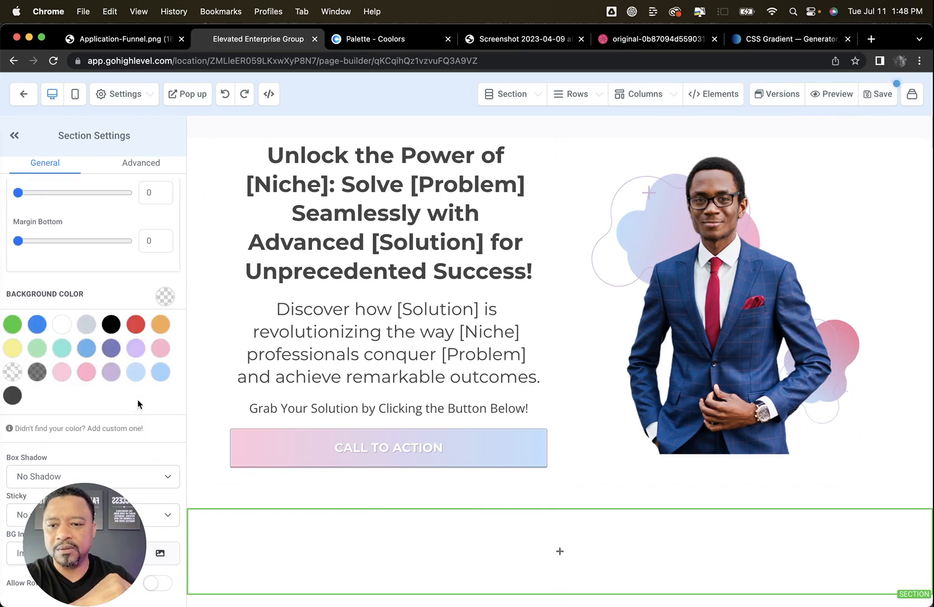
click(32, 373)
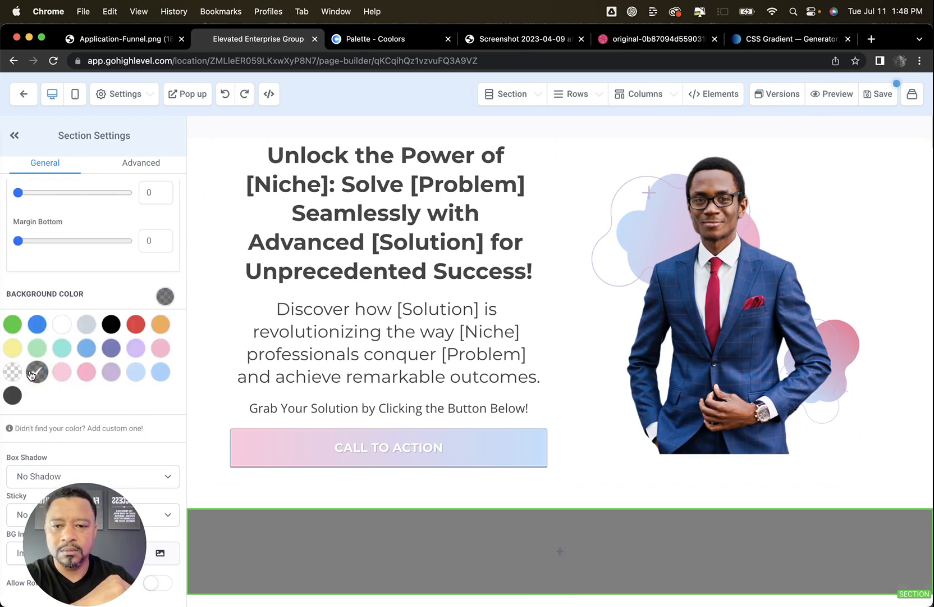
click(111, 323)
Add a one-column row to the black section and place a paragraph element in it
click(560, 551)
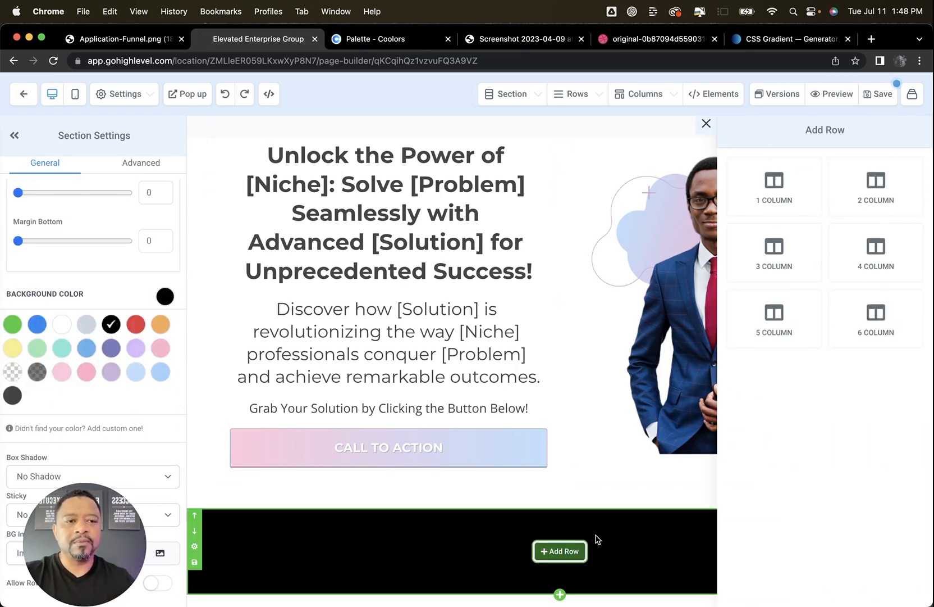
click(786, 183)
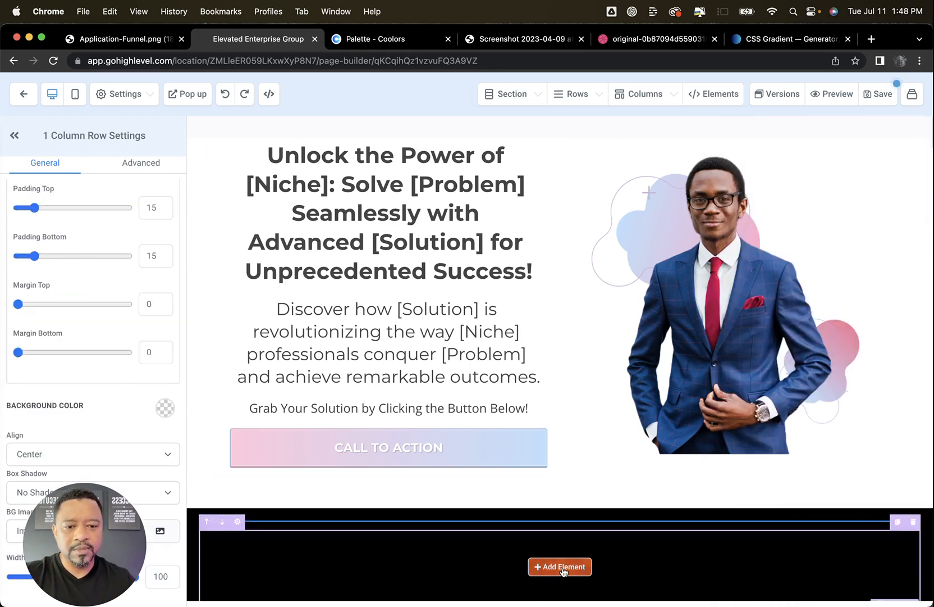
click(559, 566)
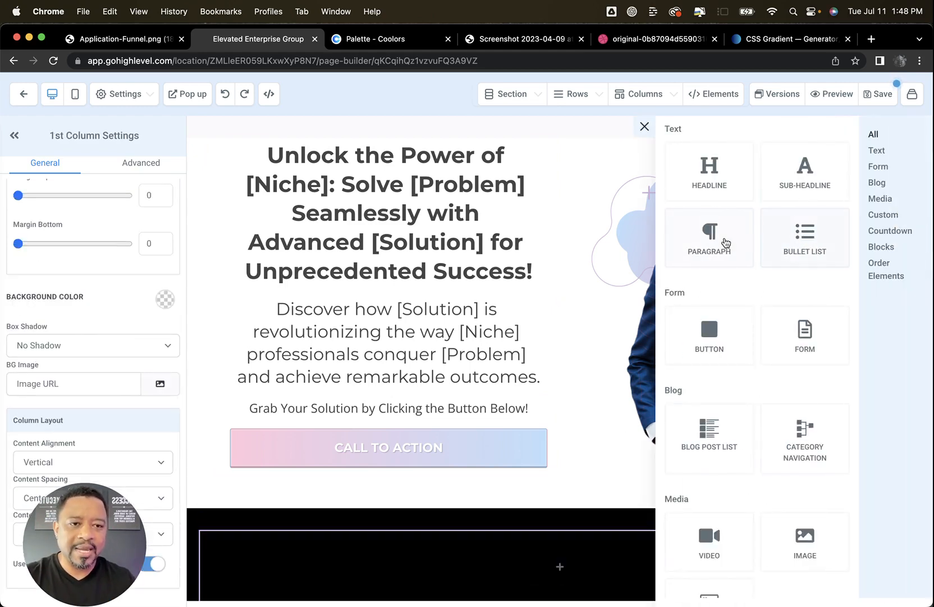
click(751, 229)
drag(854, 182, 579, 580)
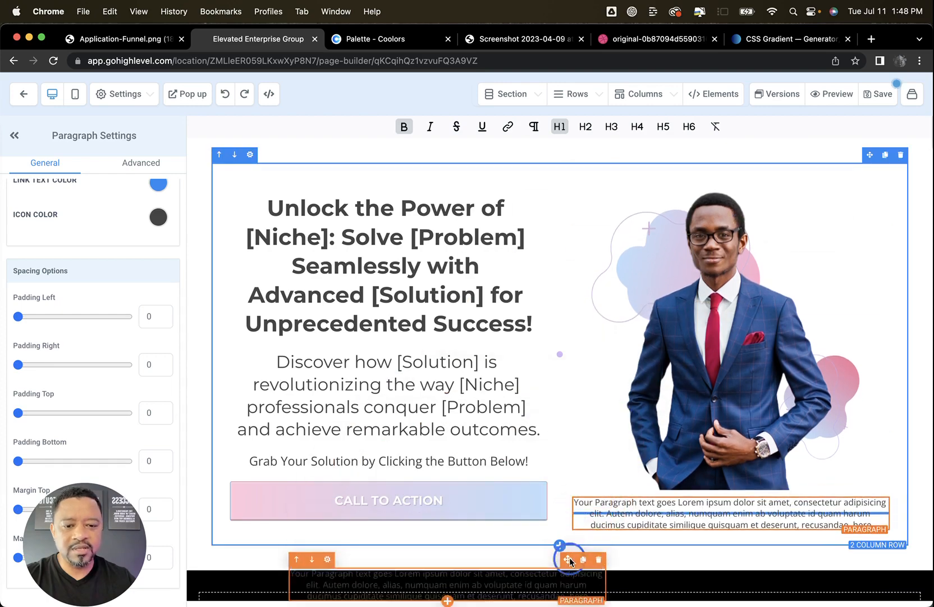
scroll(641, 451, down, 1)
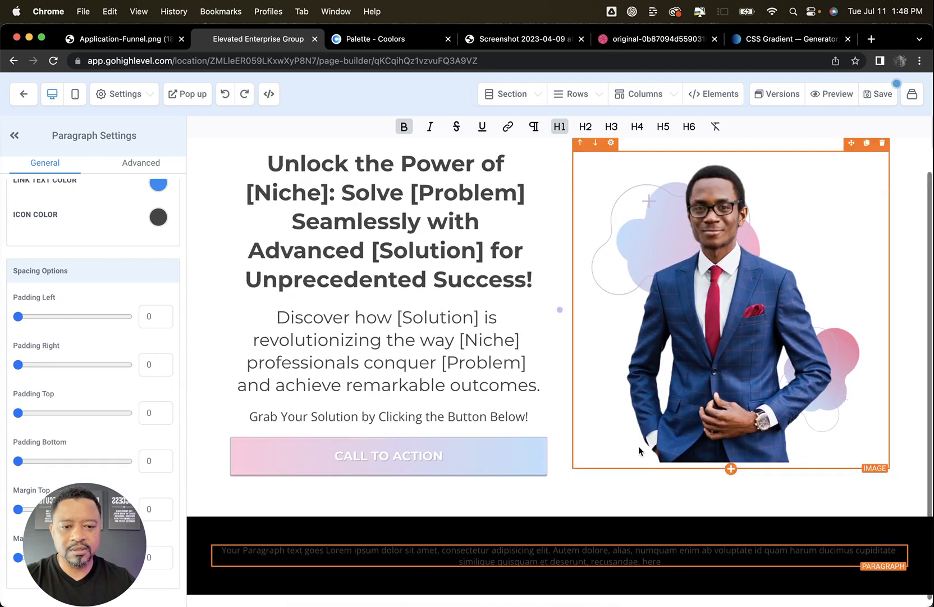
Set the text color of the paragraph in the black section to white
click(622, 559)
scroll(103, 199, up, 5)
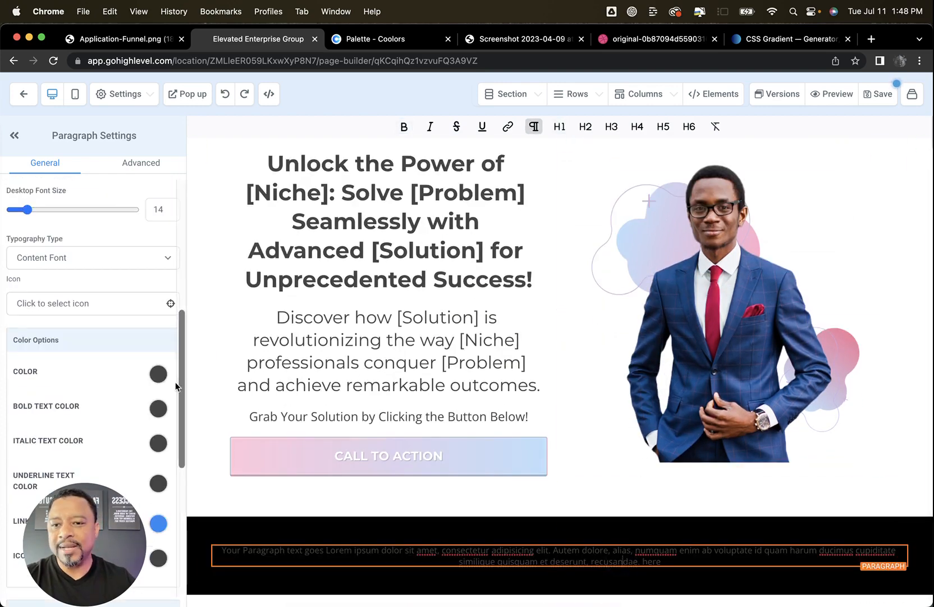
click(158, 374)
click(69, 401)
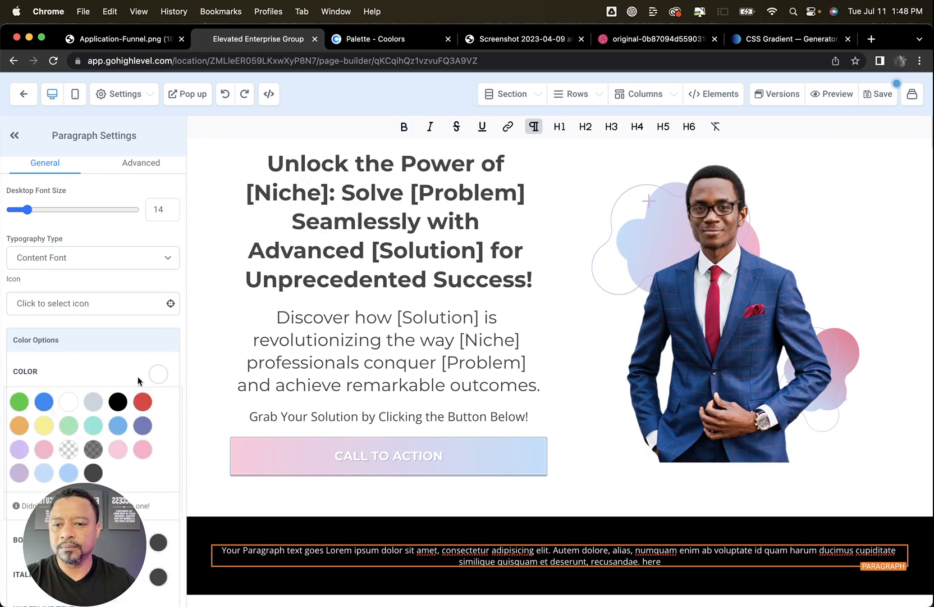
Replace the footer paragraph's placeholder text with "Copyright 2023 by Your Company Name. All rights resereved."
triple_click(538, 562)
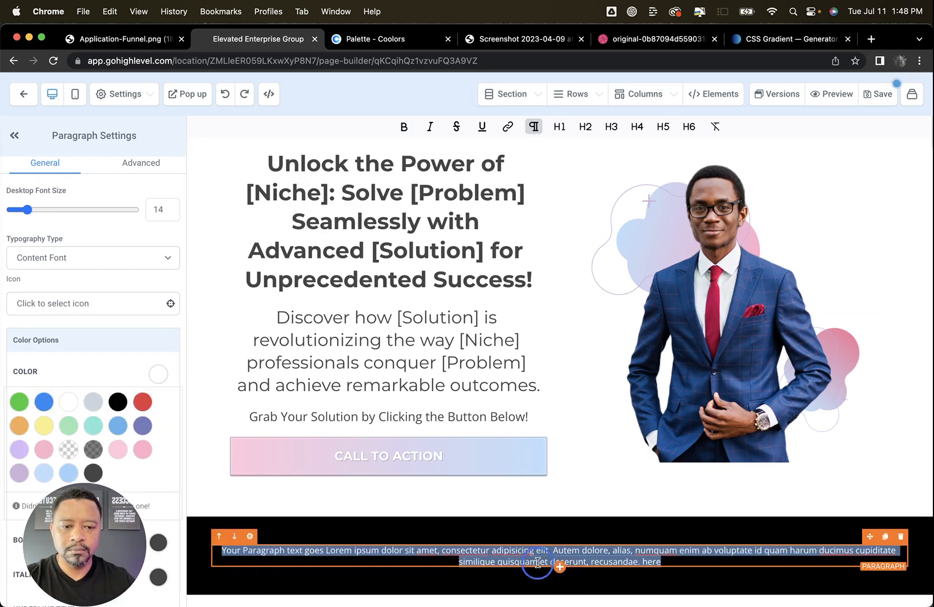
text(co)
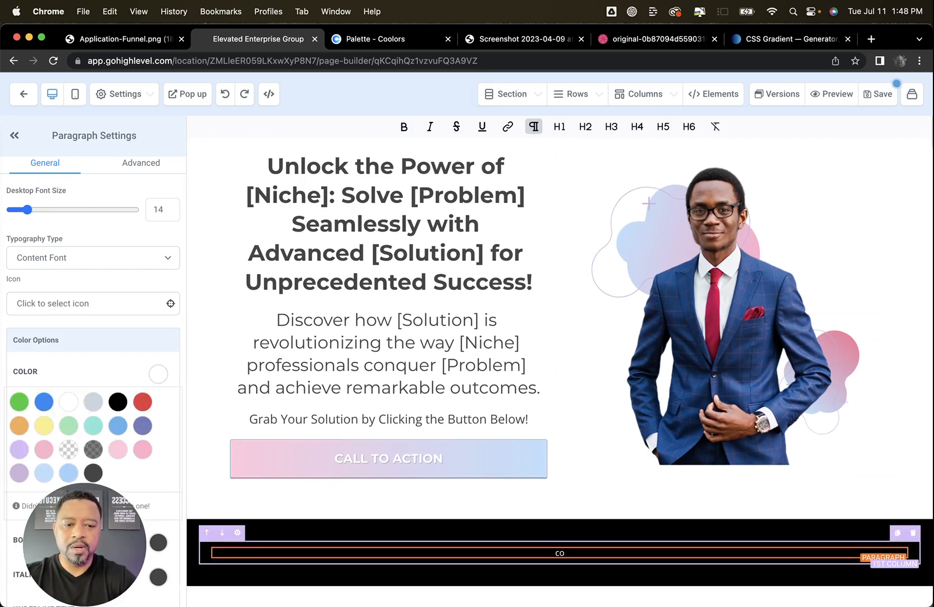
text(pyright)
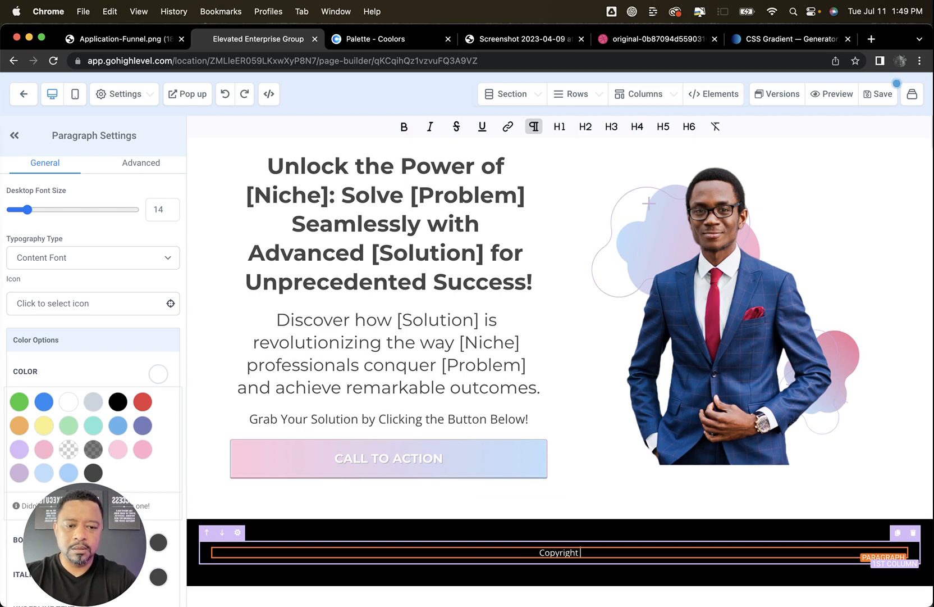
text( 2023 by)
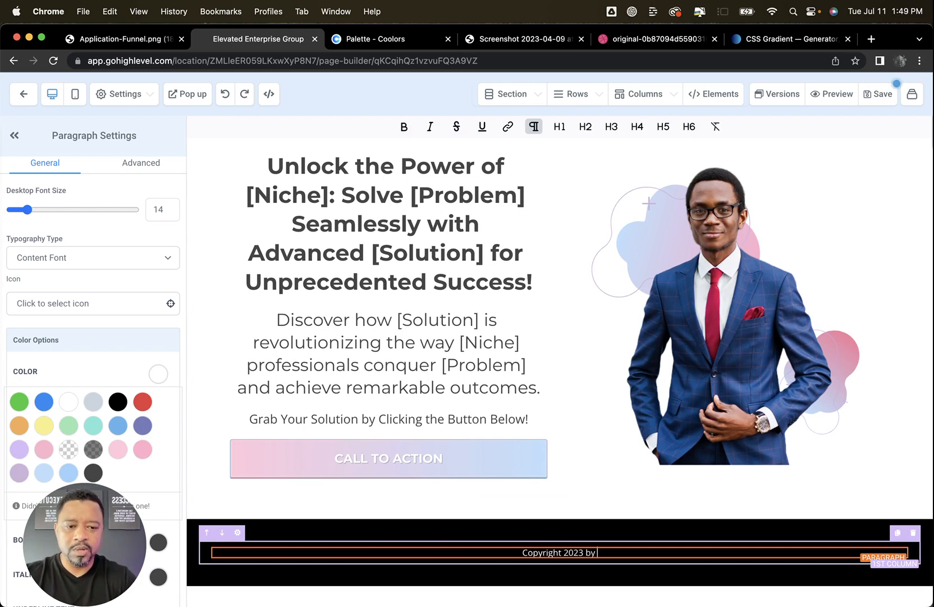
text( Your Compan)
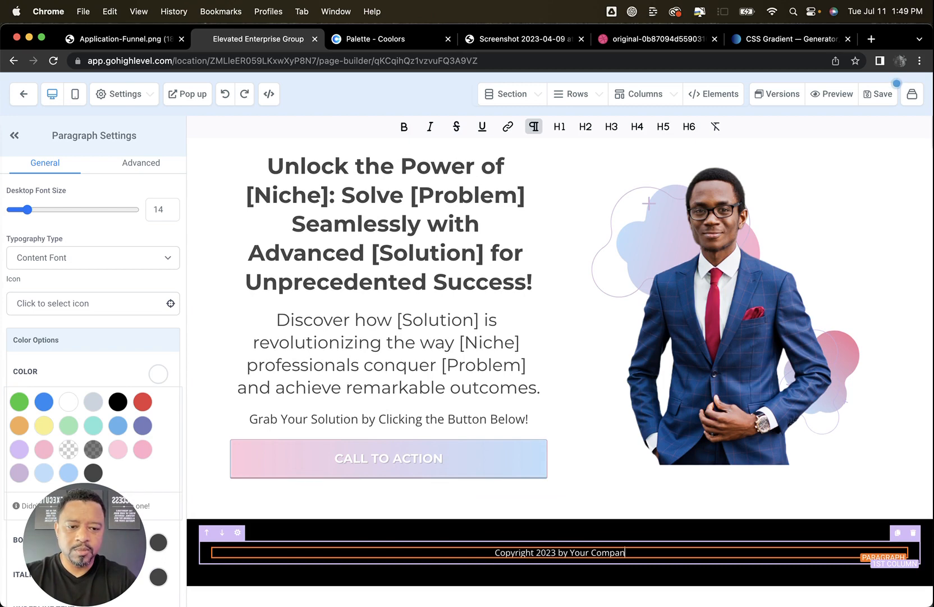
text(y Name. All rig)
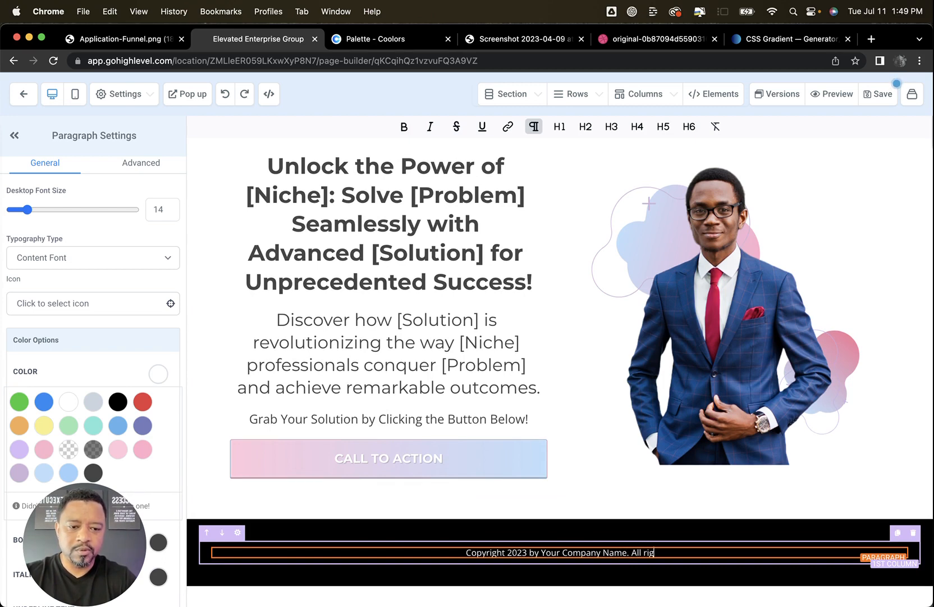
text(hts resereved.)
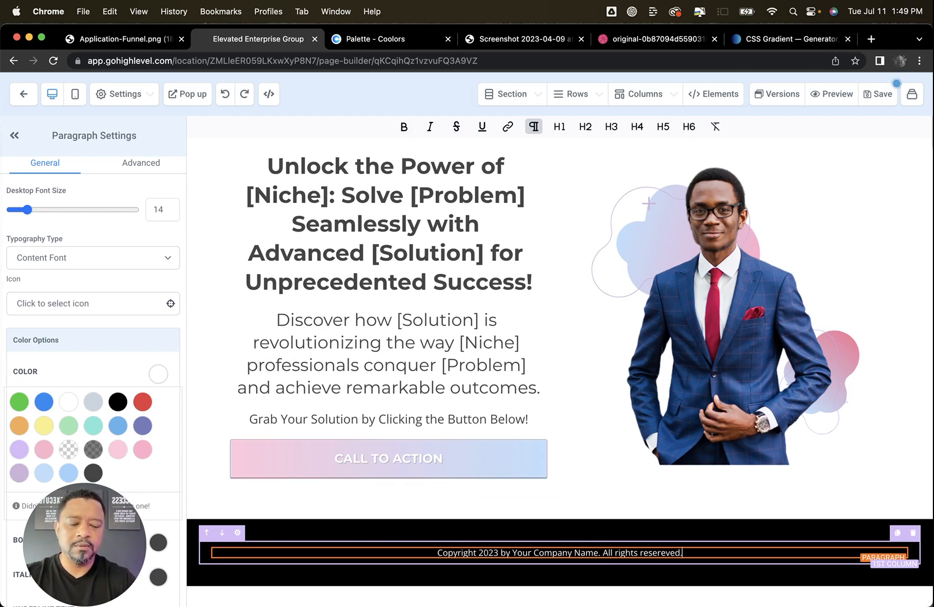
Save the page, check the hero and the new footer in a preview, and close the preview
click(884, 95)
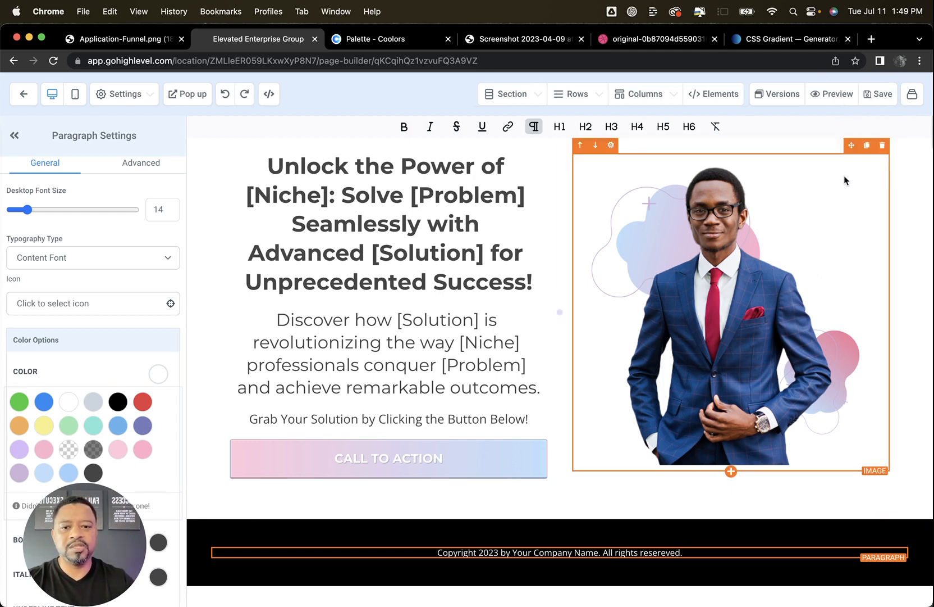
scroll(843, 177, up, 2)
click(833, 94)
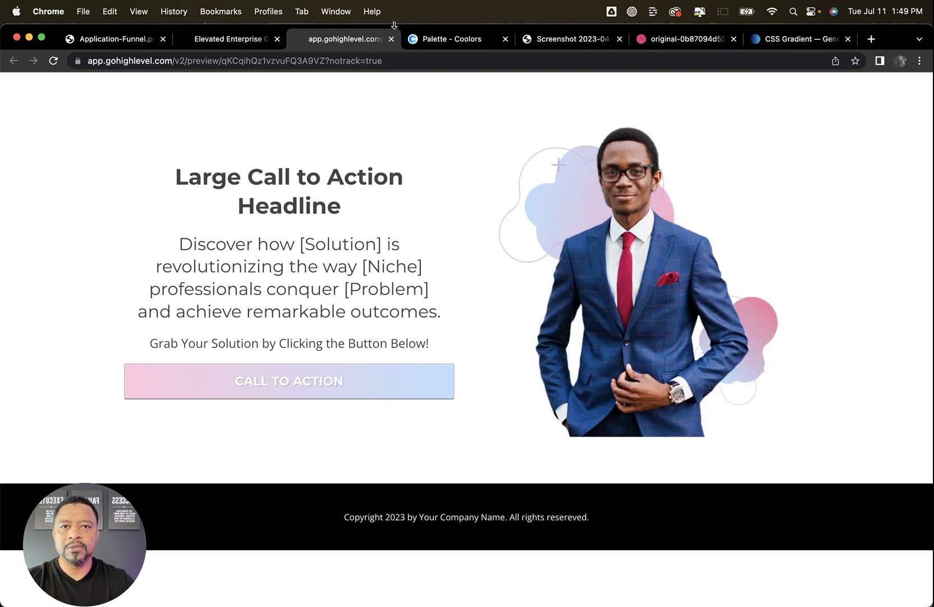
click(393, 39)
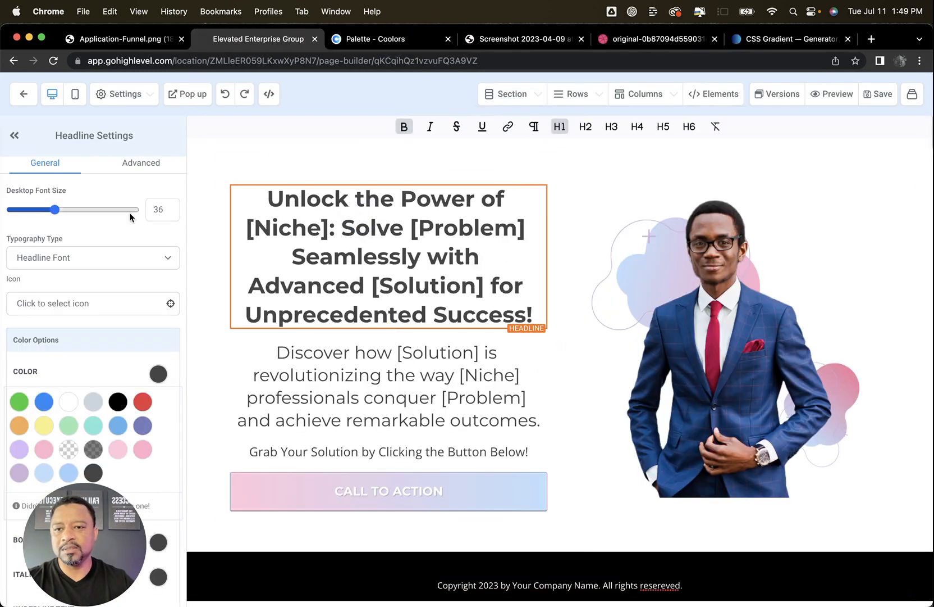
click(155, 164)
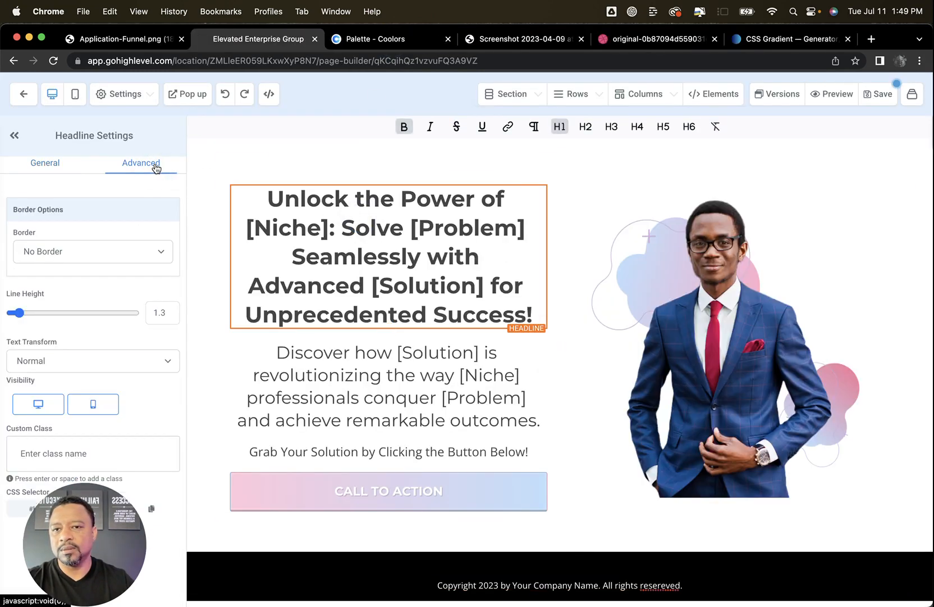
click(44, 163)
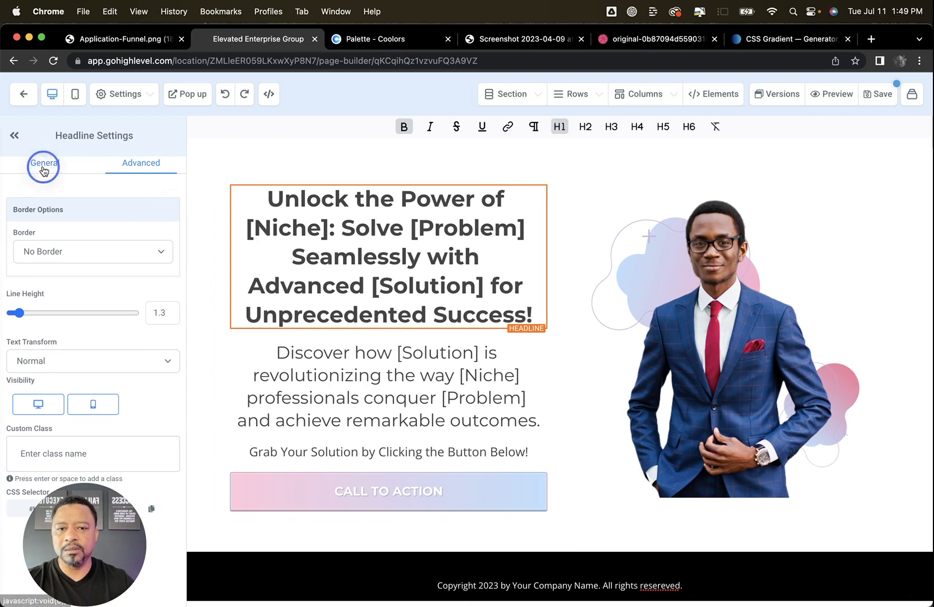
click(371, 418)
Correct the misspelled last word of the footer paragraph to "reserved" and save the page
scroll(712, 325, down, 1)
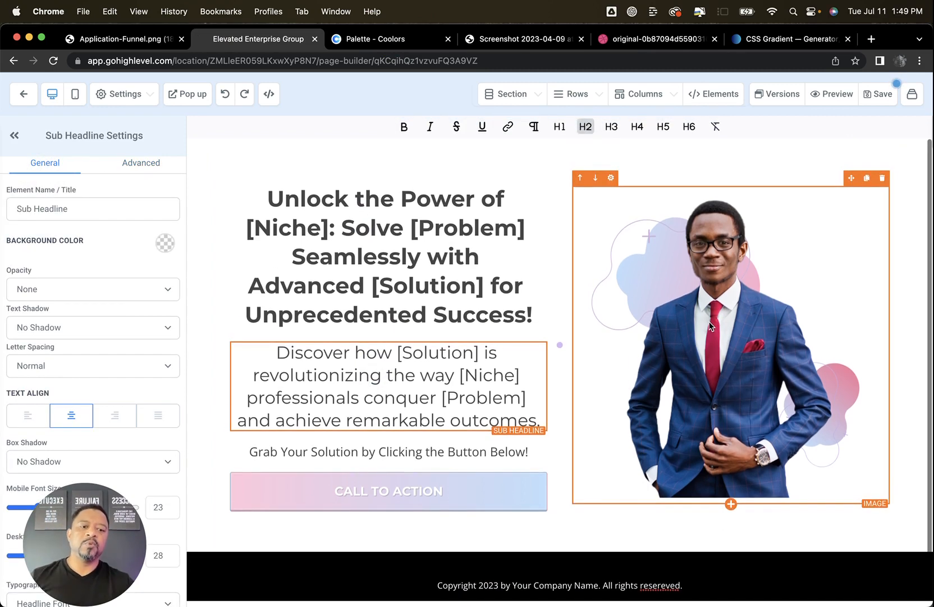
click(647, 552)
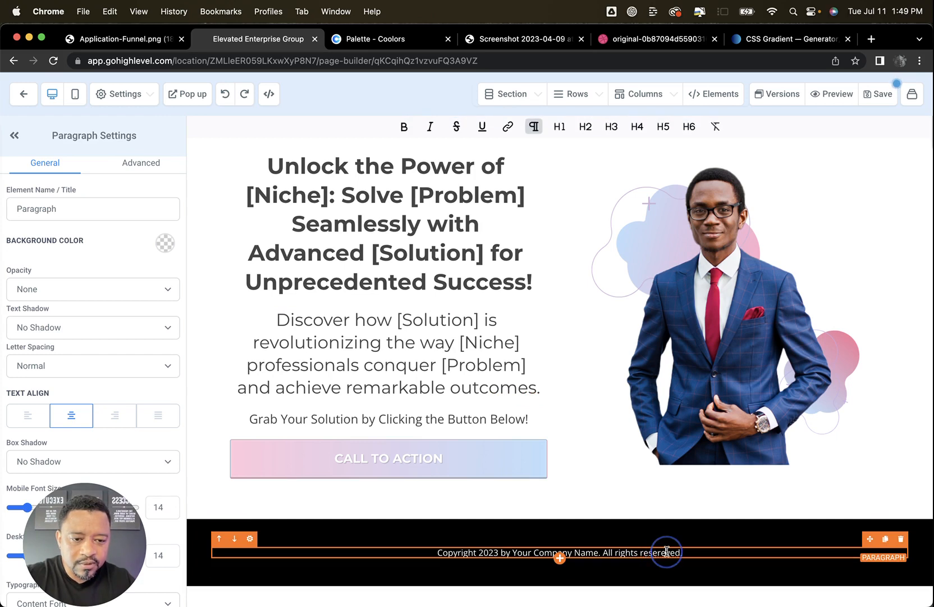
click(879, 94)
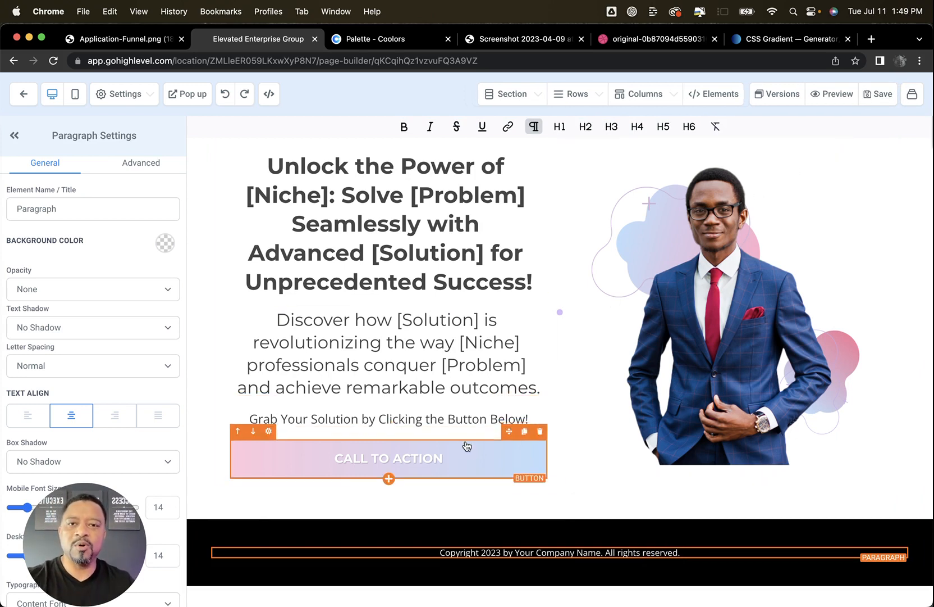
Consult the Application-Funnel.png diagram, then return to the funnel's steps and clone the Optin Page within the same funnel
click(149, 44)
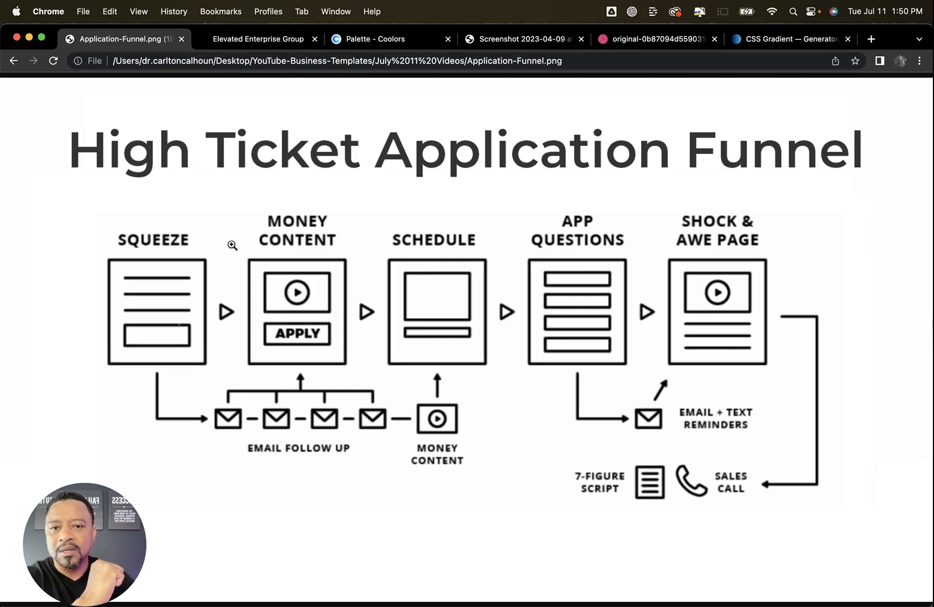
click(255, 39)
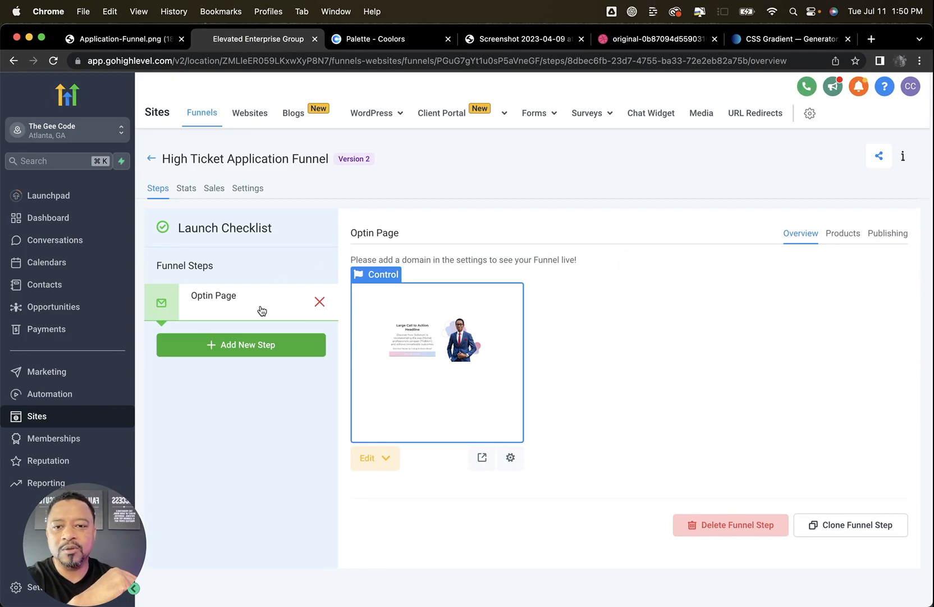
click(840, 528)
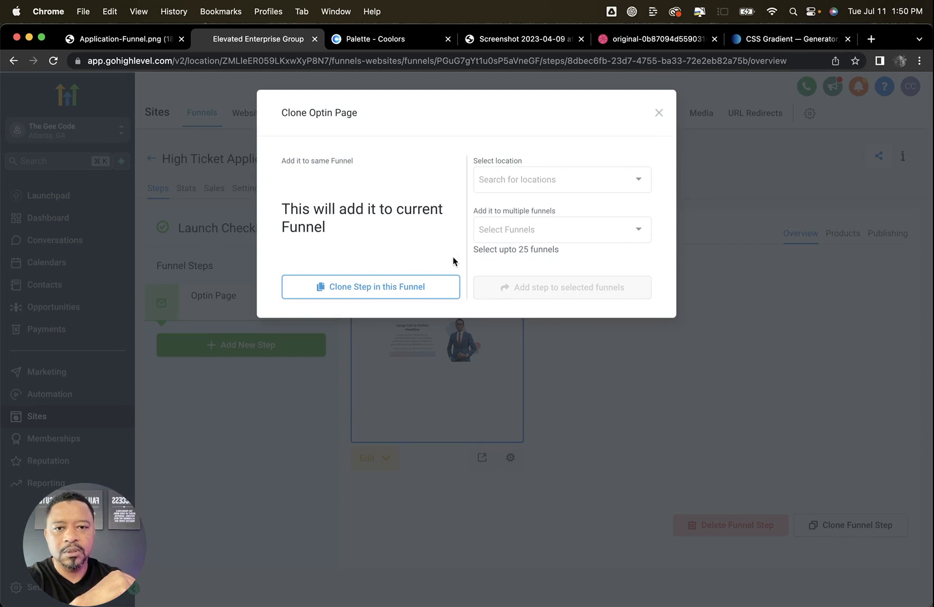
click(427, 288)
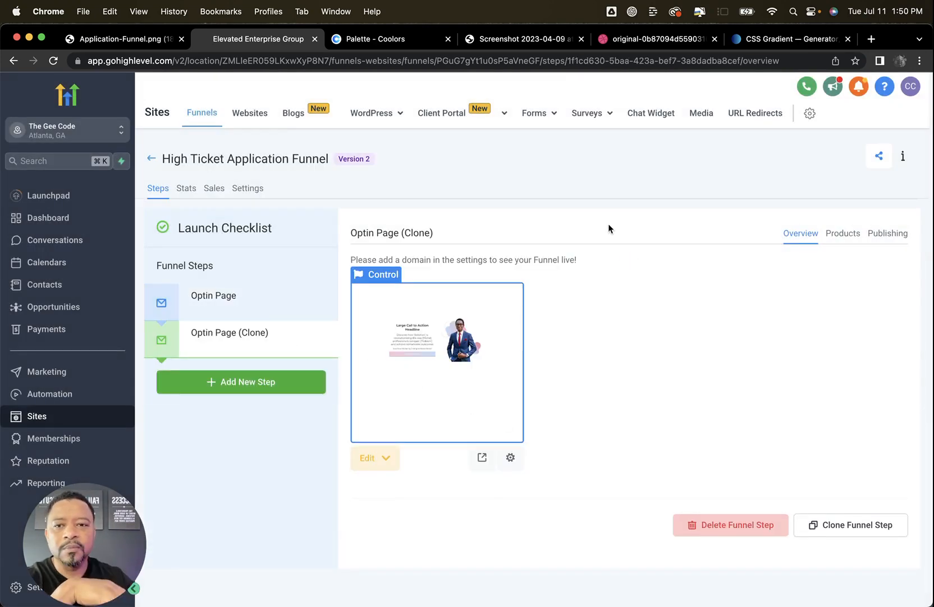
Rename the cloned Optin Page step as "Value Video" and set its path to /vv
click(888, 237)
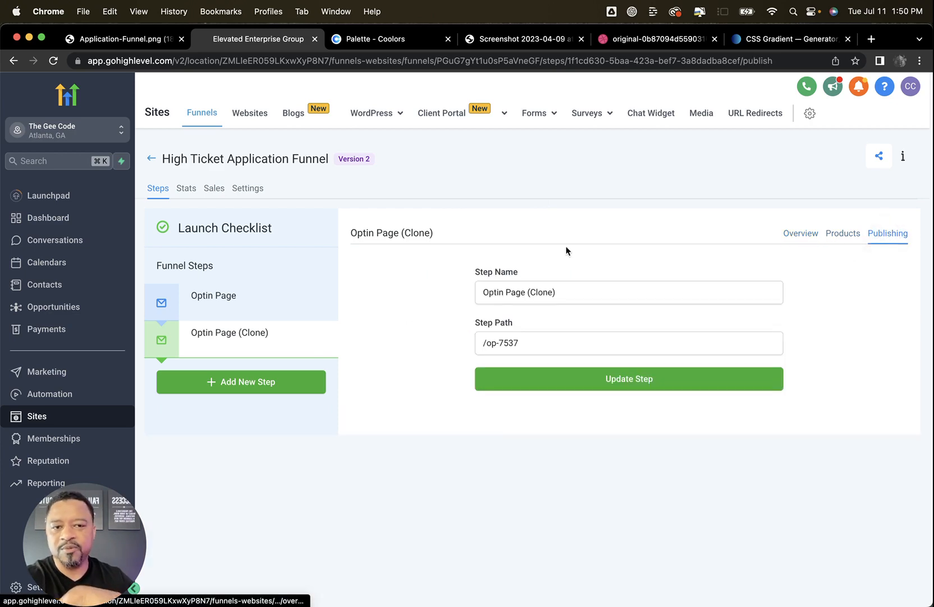
drag(581, 296, 470, 298)
text(Val)
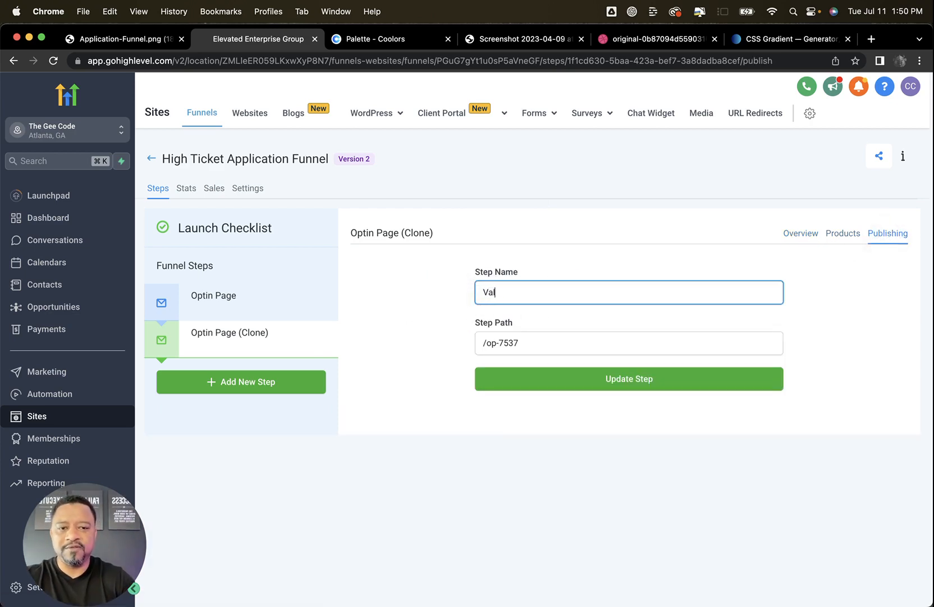
text(ue Video)
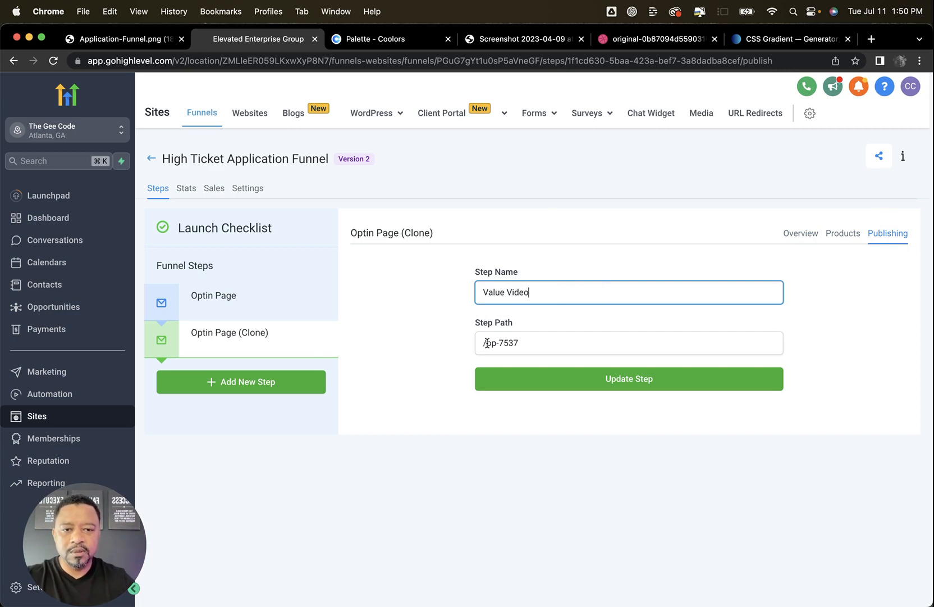
drag(485, 343, 540, 346)
text(vv)
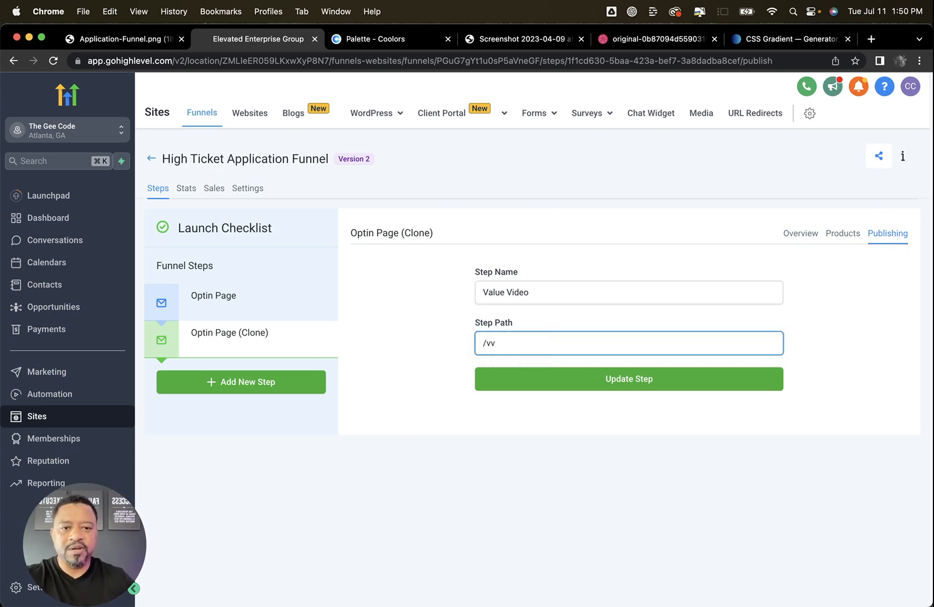
click(611, 385)
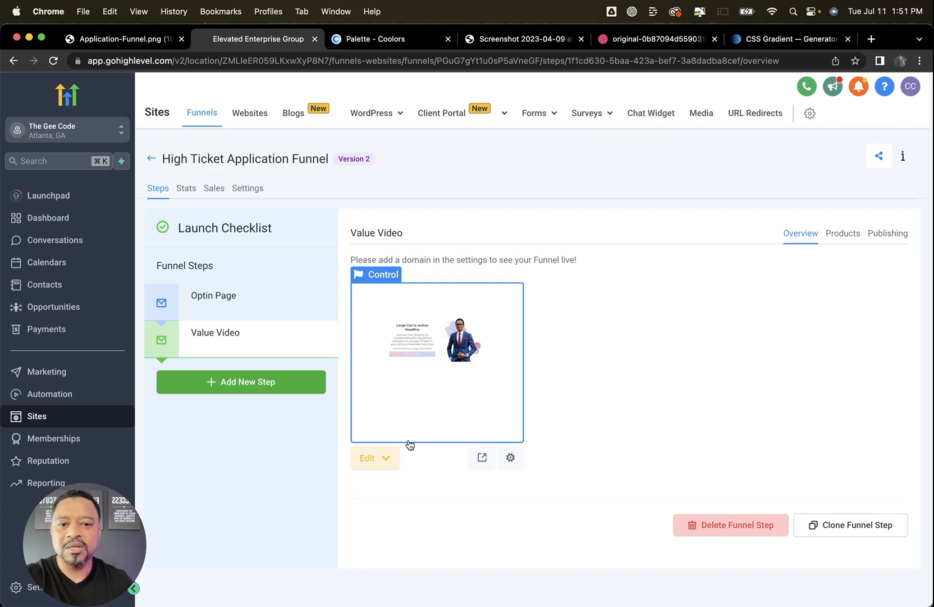
Open the Value Video page for editing and delete its hero section with the call to action and portrait, keeping the copyright footer
click(369, 456)
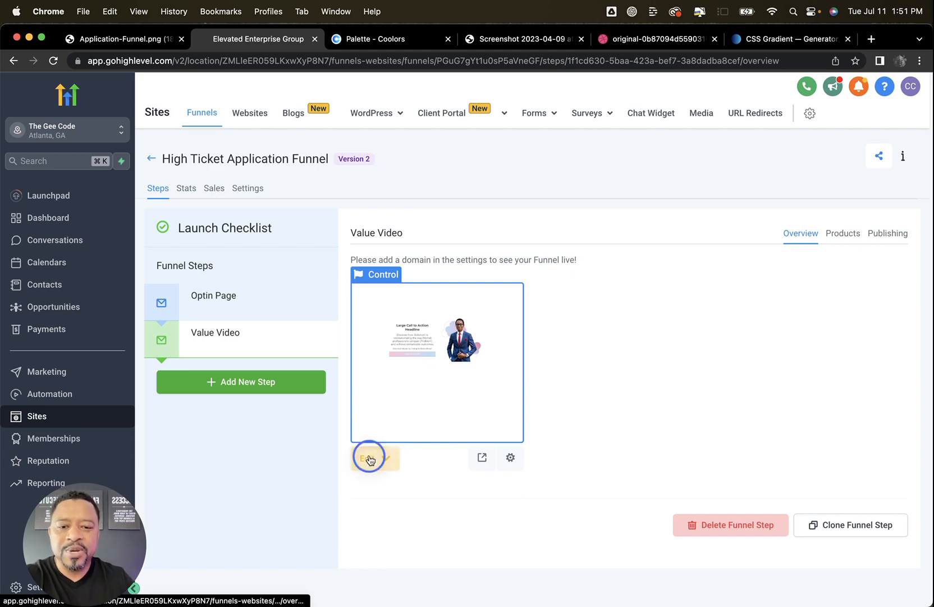
click(408, 493)
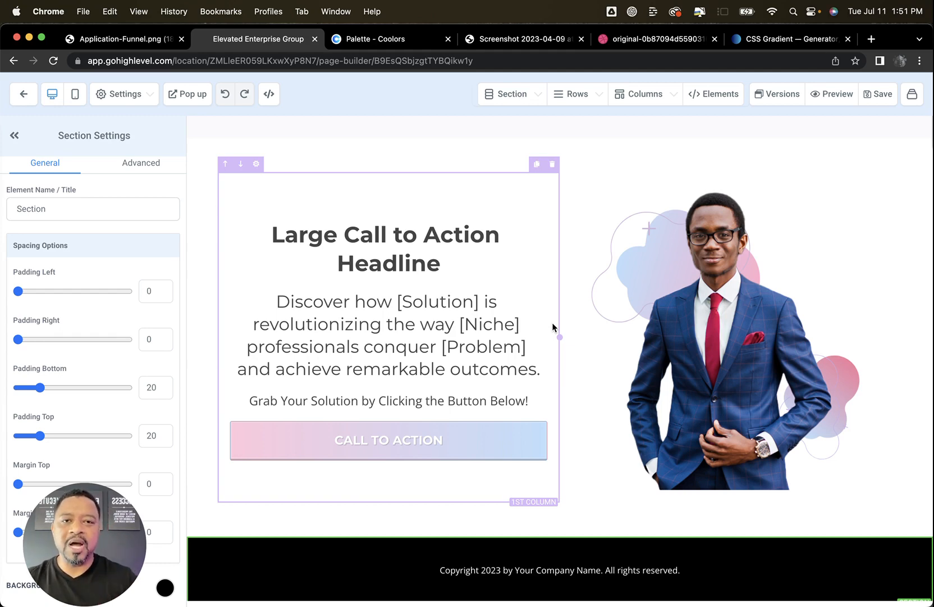
click(551, 165)
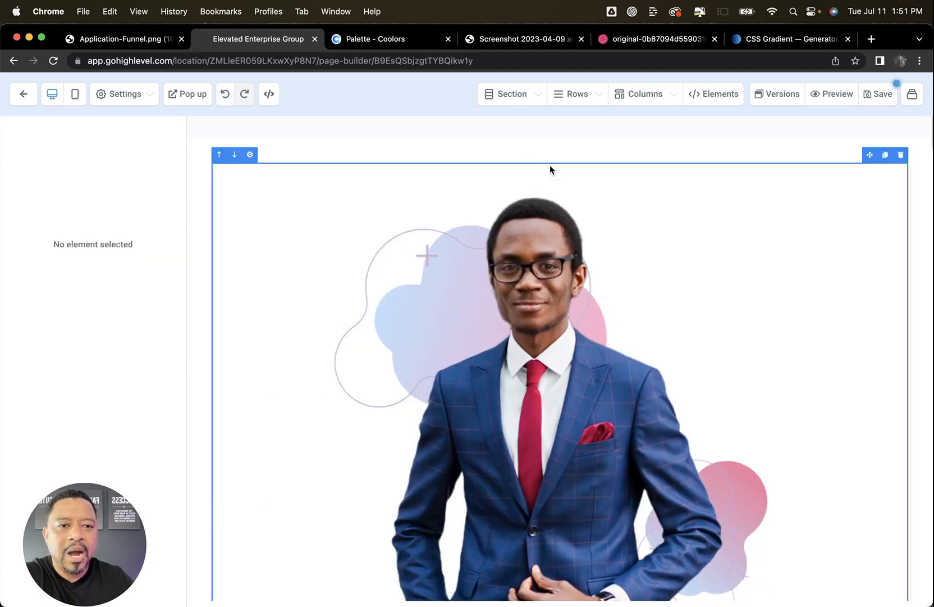
click(926, 177)
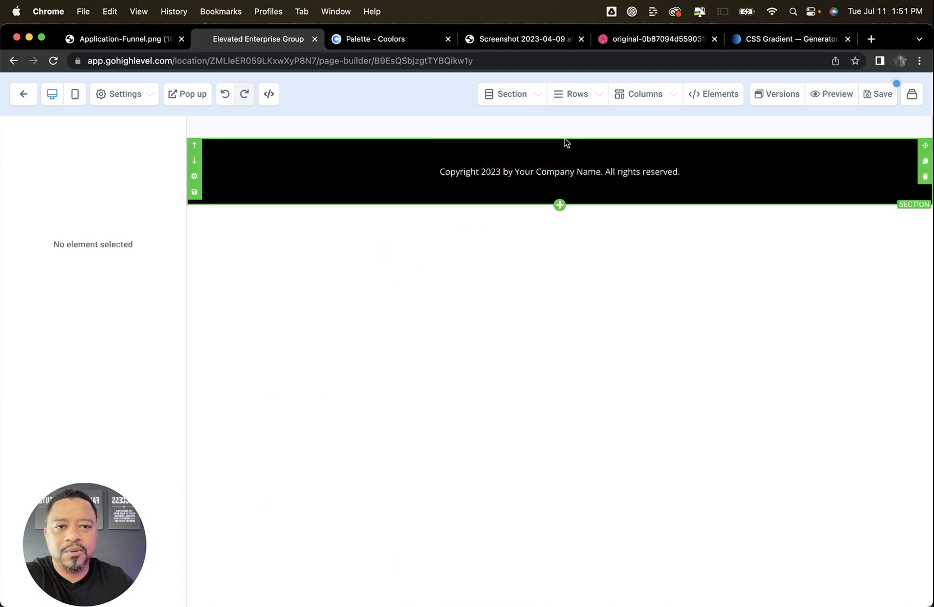
Add a blank section above the black copyright footer
click(526, 93)
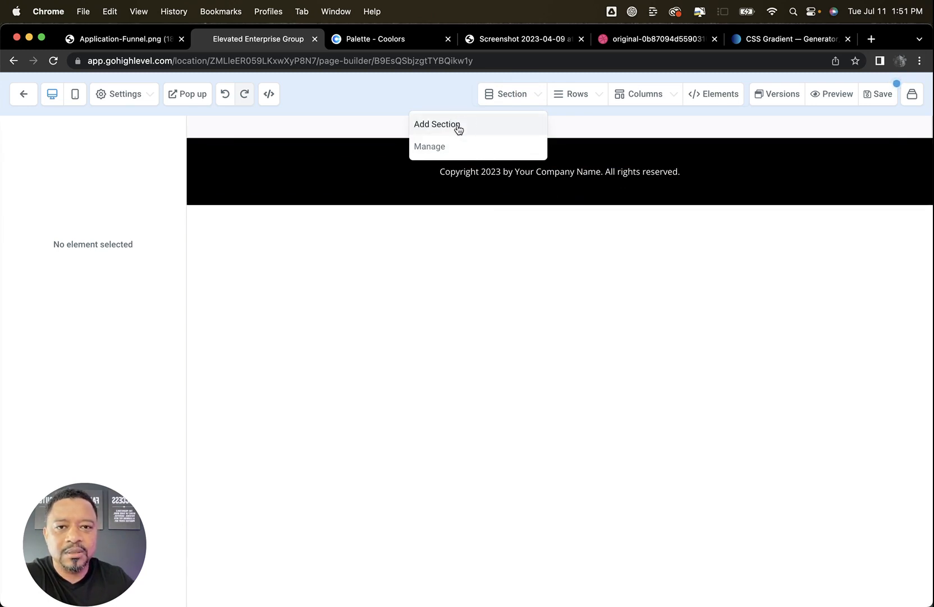
click(500, 123)
drag(722, 159, 558, 156)
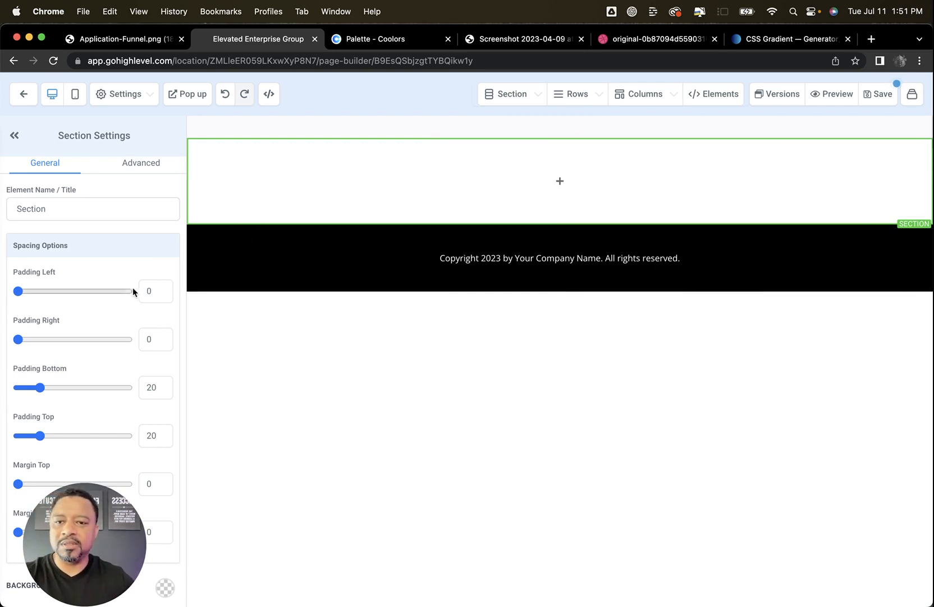
Set the new section's left, right, bottom and top padding to 40 each
click(149, 298)
text(4)
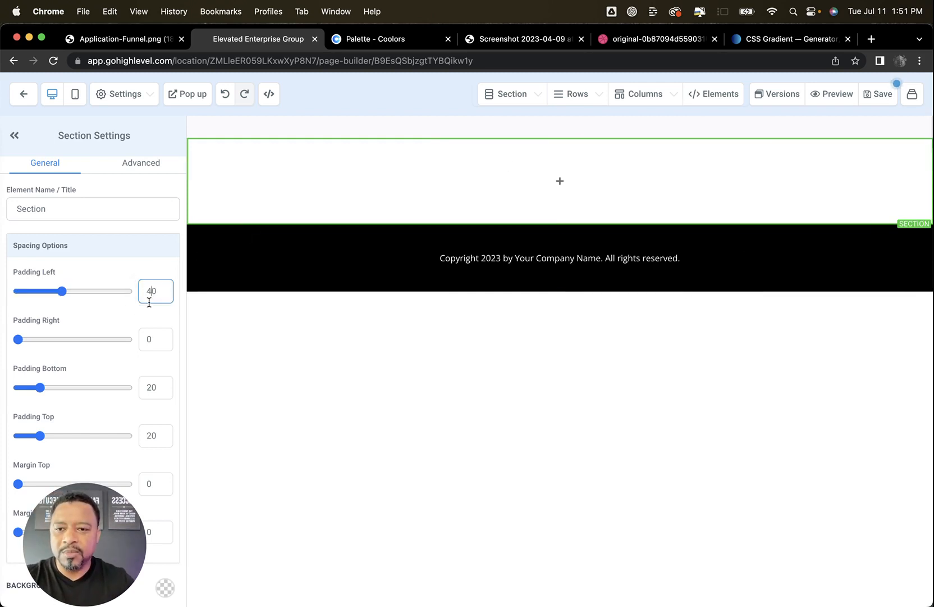
click(147, 341)
text(4)
click(150, 387)
key(BackSpace)
text(4)
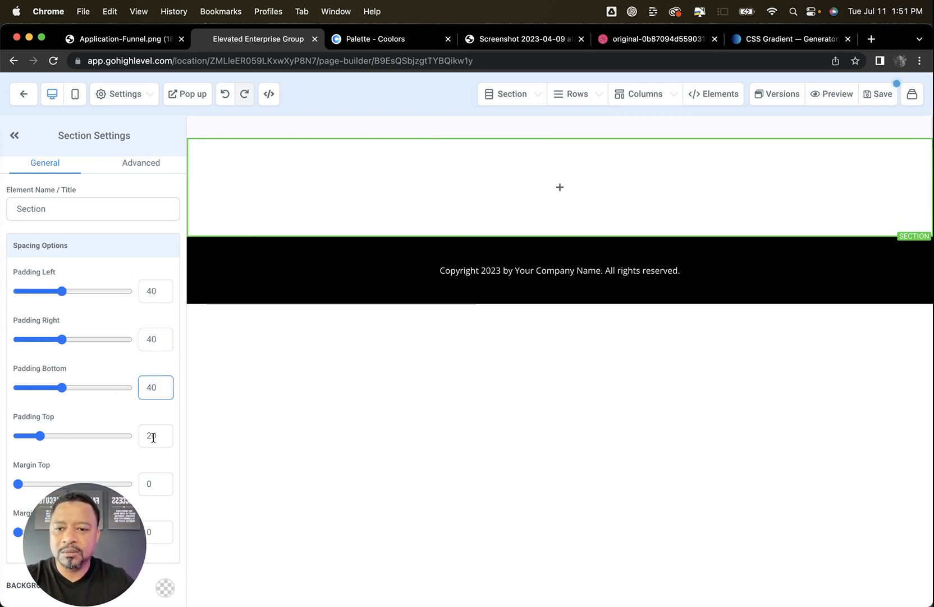
click(153, 436)
key(BackSpace)
text(4)
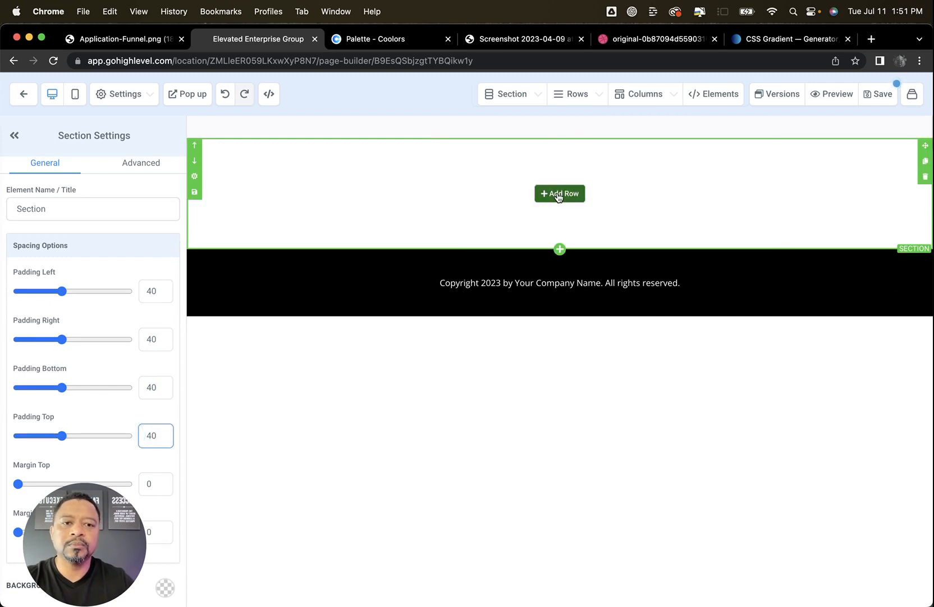
Add a one-column row to the new section and set the row's width to 90
click(558, 194)
click(772, 185)
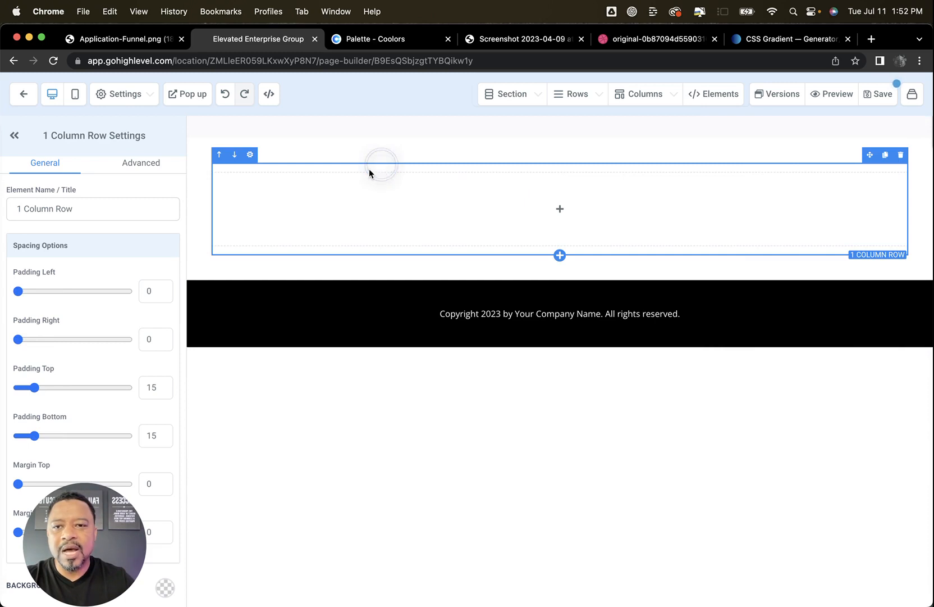
scroll(131, 442, down, 3)
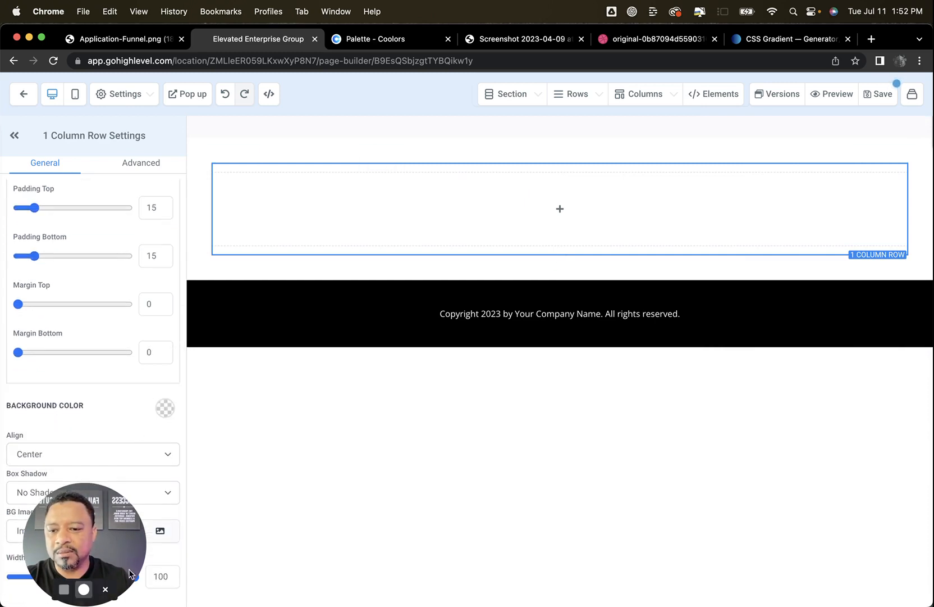
double_click(157, 577)
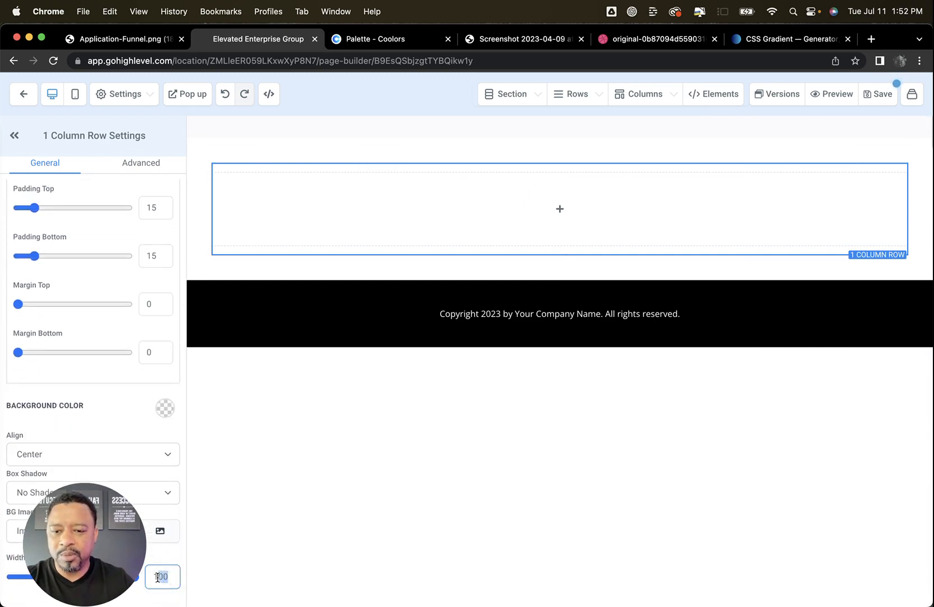
text(80)
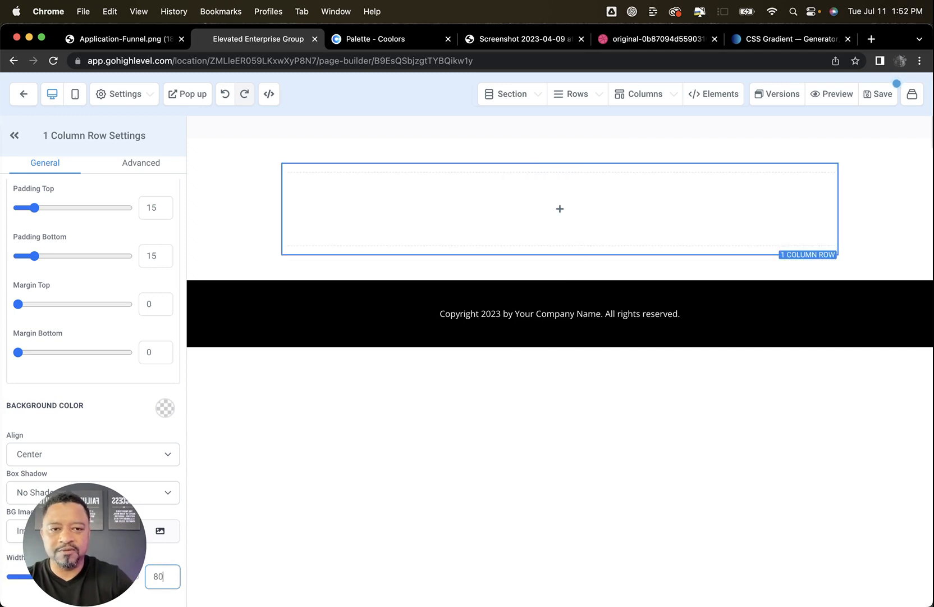
mouse_move(549, 196)
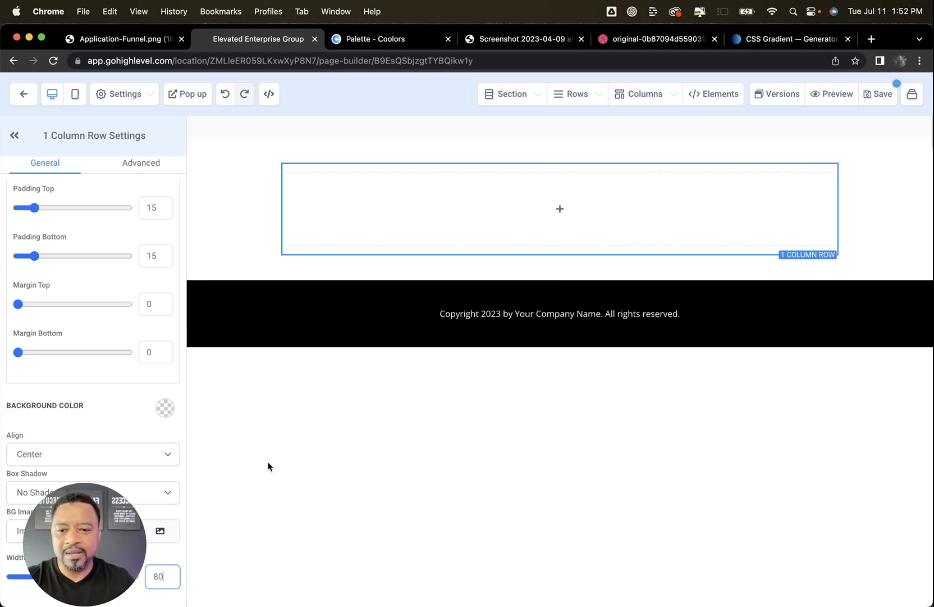
drag(72, 495, 71, 338)
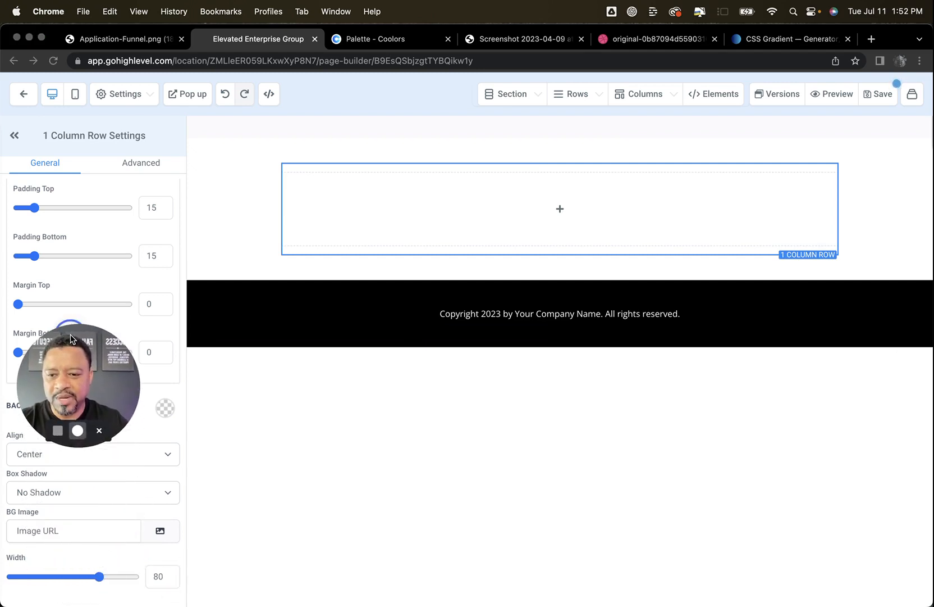
mouse_move(101, 582)
mouse_down()
mouse_move(137, 573)
mouse_move(117, 579)
mouse_up()
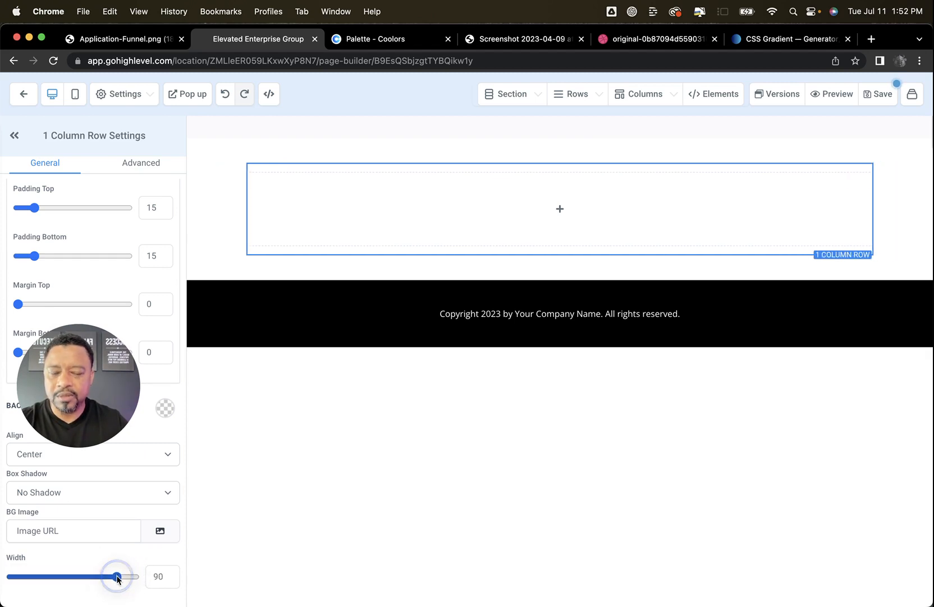
Add a headline to the row's column with left and right padding of 10 and a bottom margin of 20
click(546, 211)
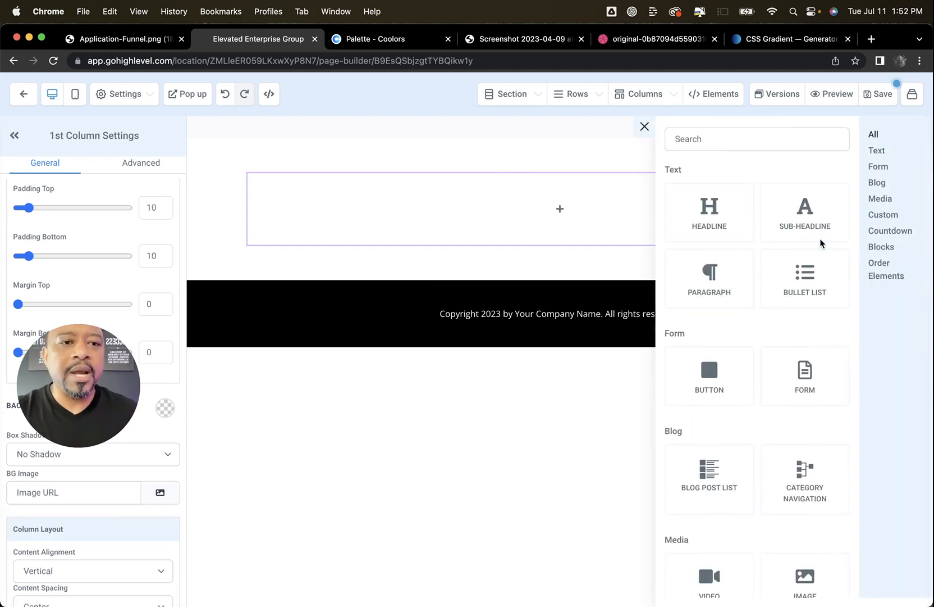
click(709, 210)
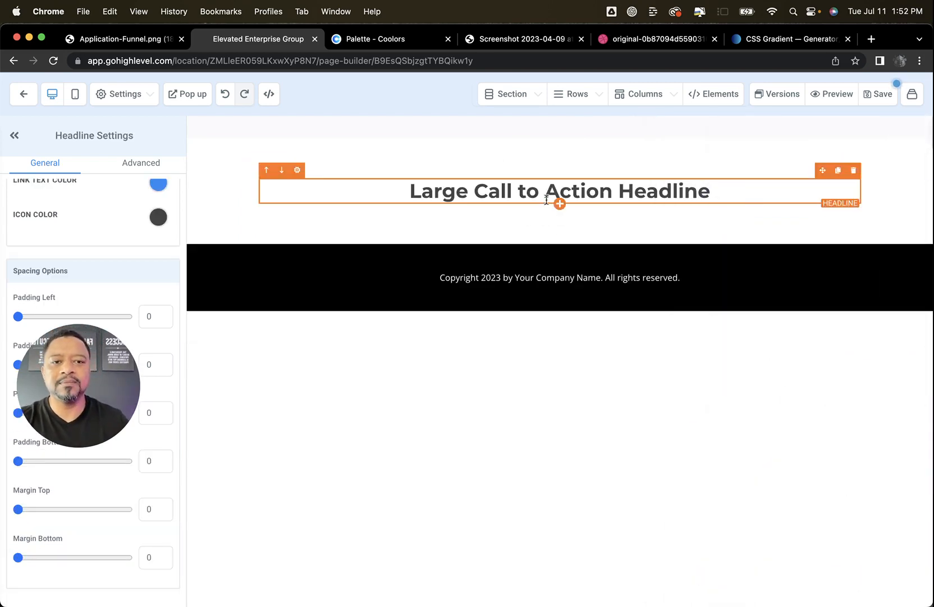
click(145, 314)
text(1)
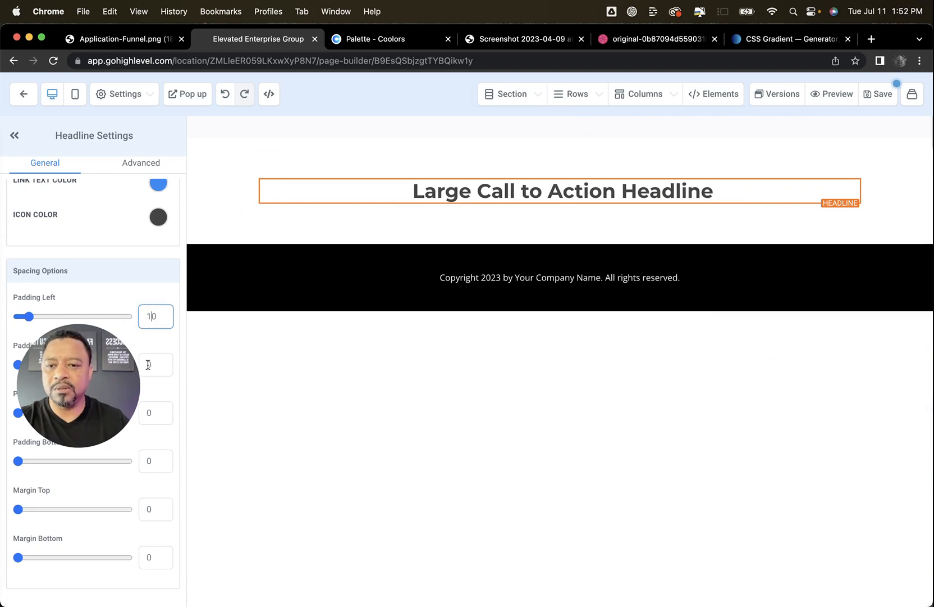
click(148, 364)
text(1)
click(143, 556)
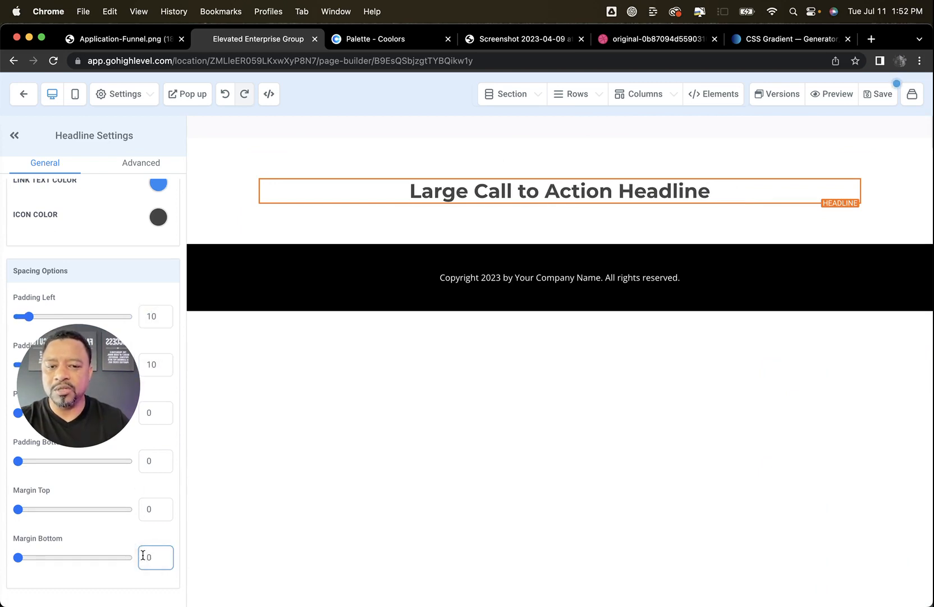
text(2)
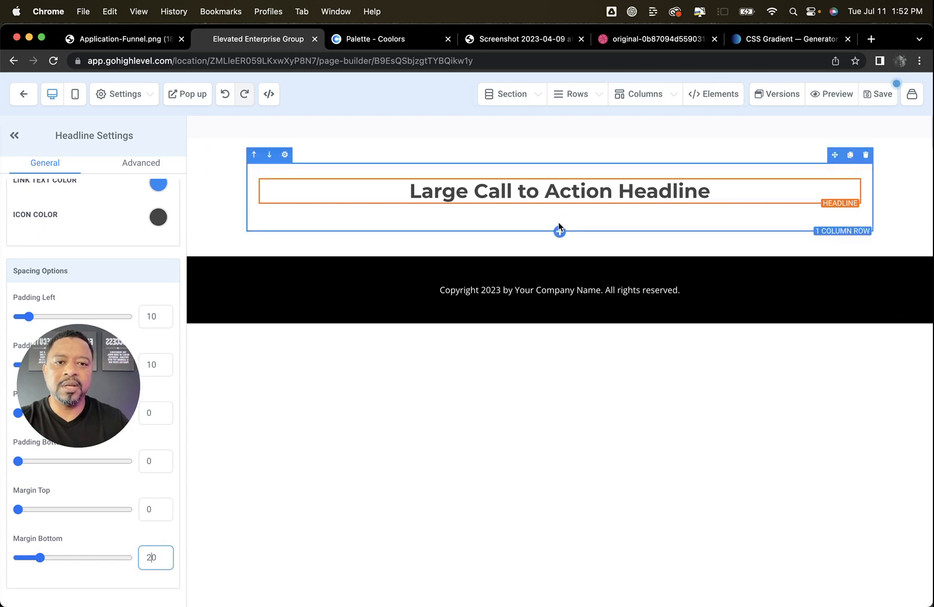
Add an image element below the headline and fill it with YourVideoHere.jpg from the media library
click(557, 205)
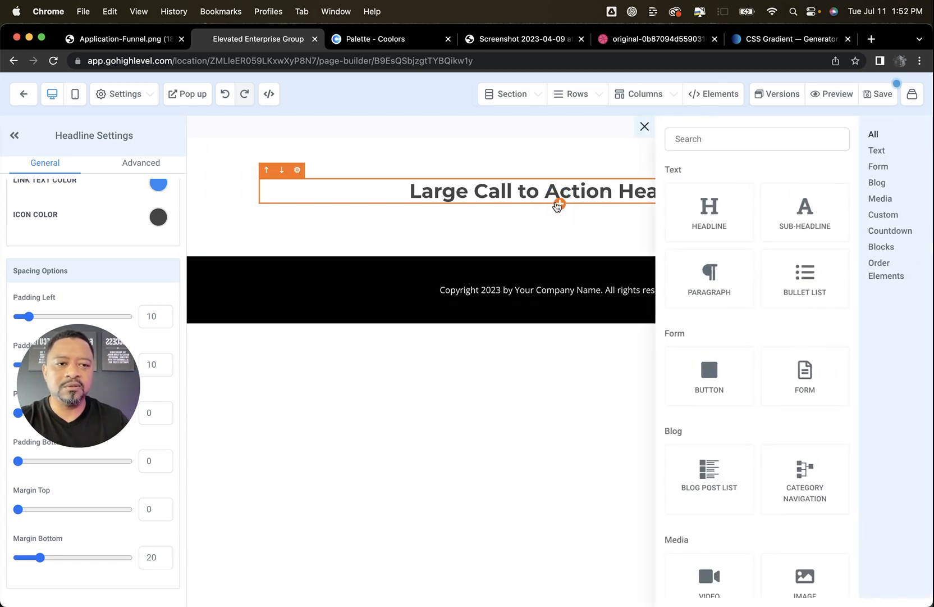
scroll(765, 403, down, 3)
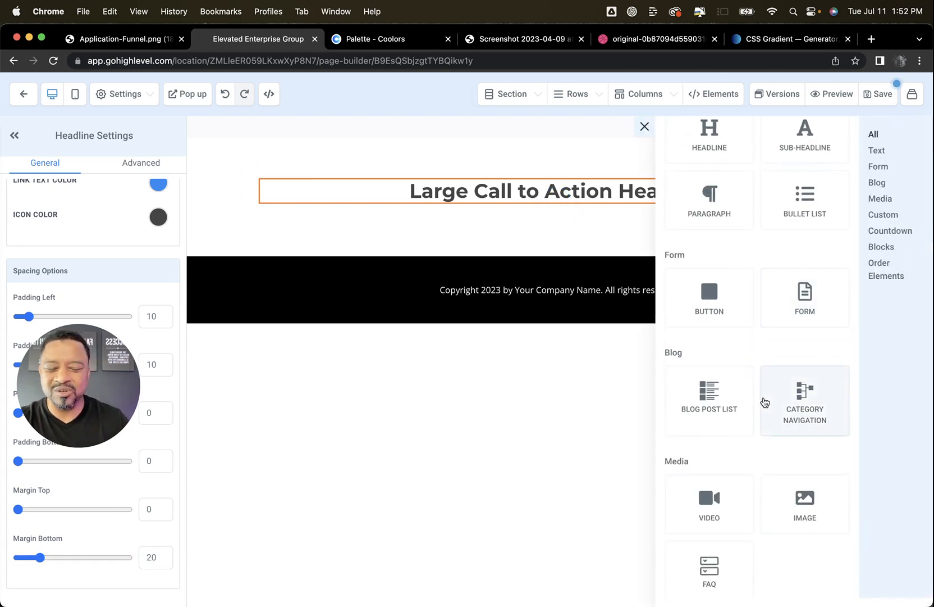
scroll(766, 404, down, 1)
scroll(766, 404, down, 2)
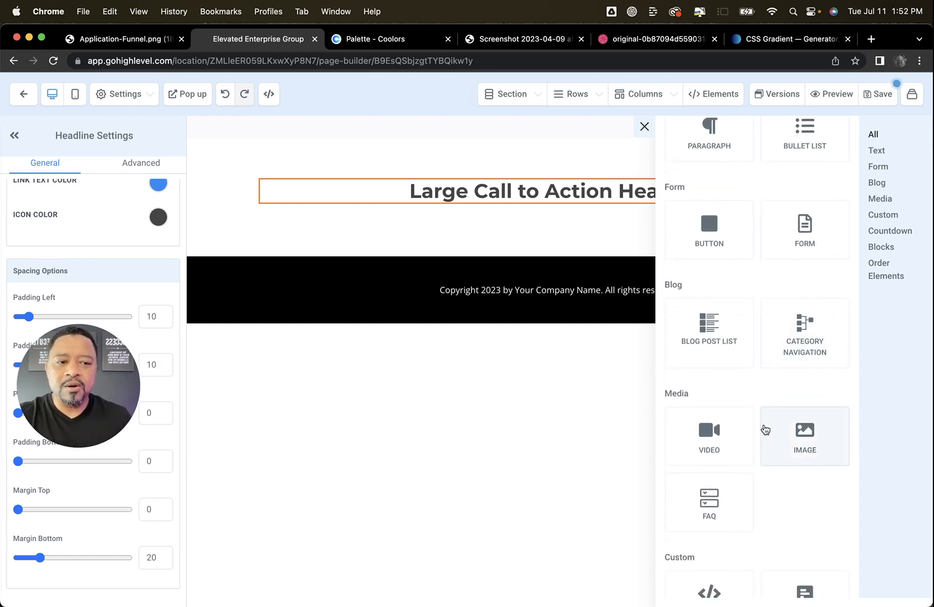
scroll(770, 434, down, 1)
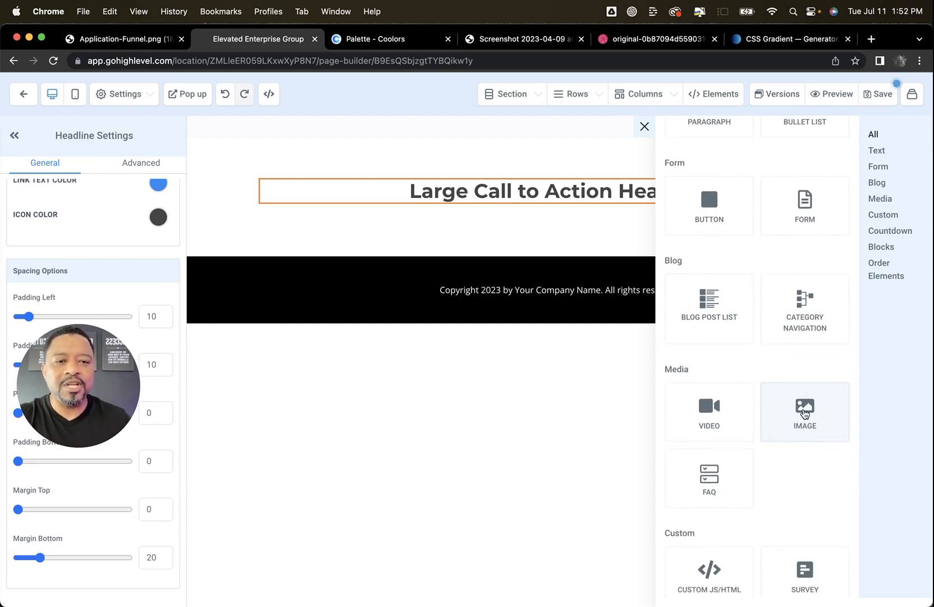
click(804, 416)
click(154, 313)
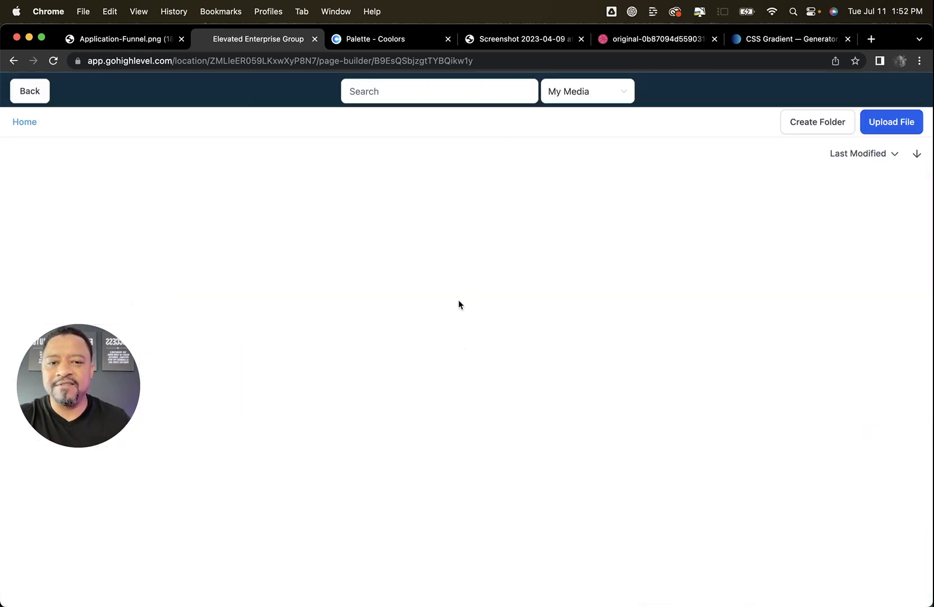
scroll(506, 364, down, 2)
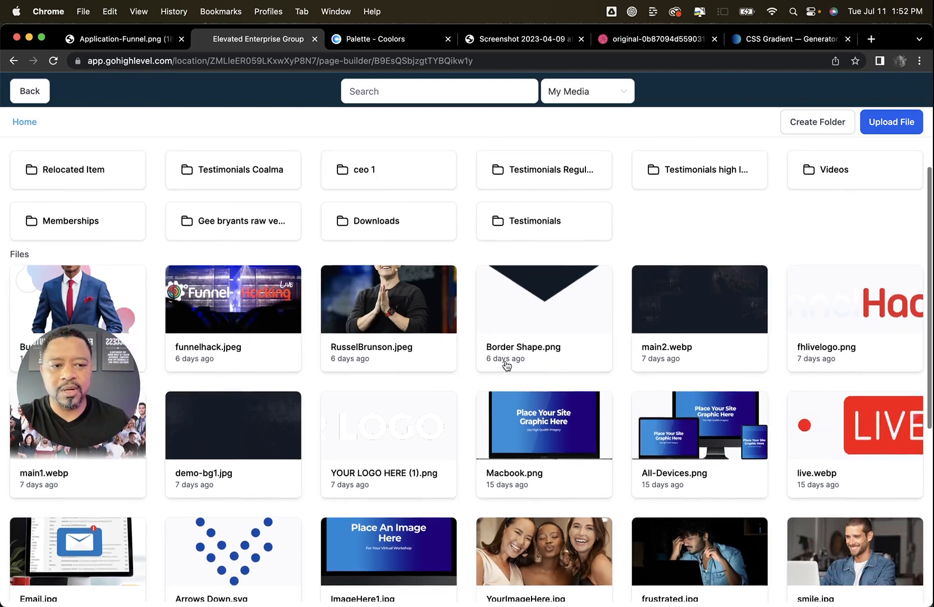
scroll(507, 365, up, 2)
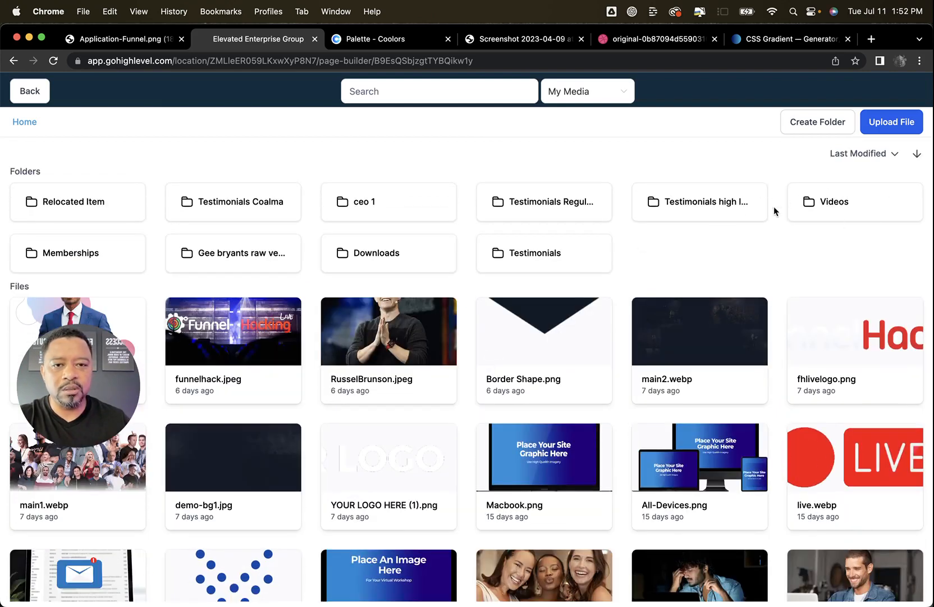
scroll(121, 196, down, 15)
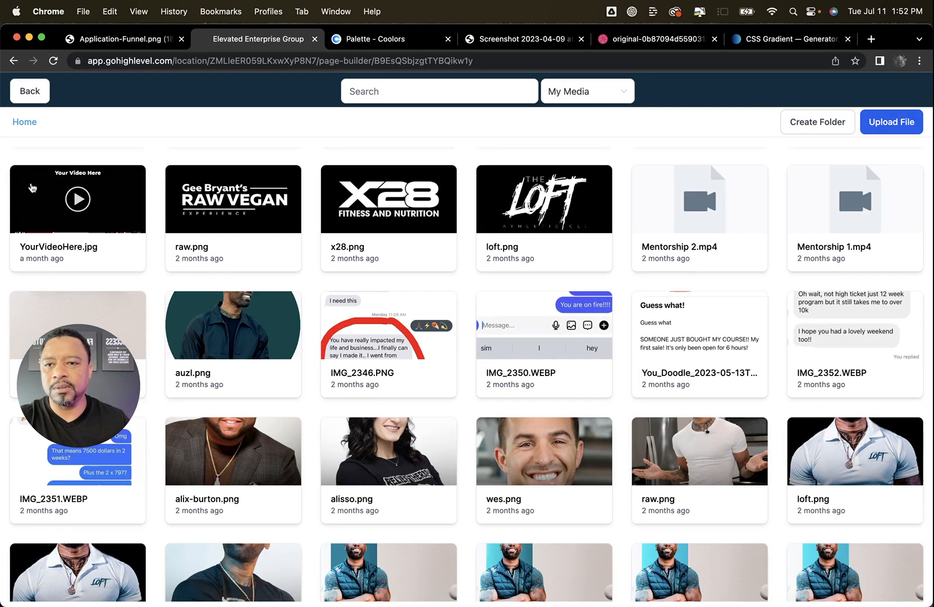
click(33, 188)
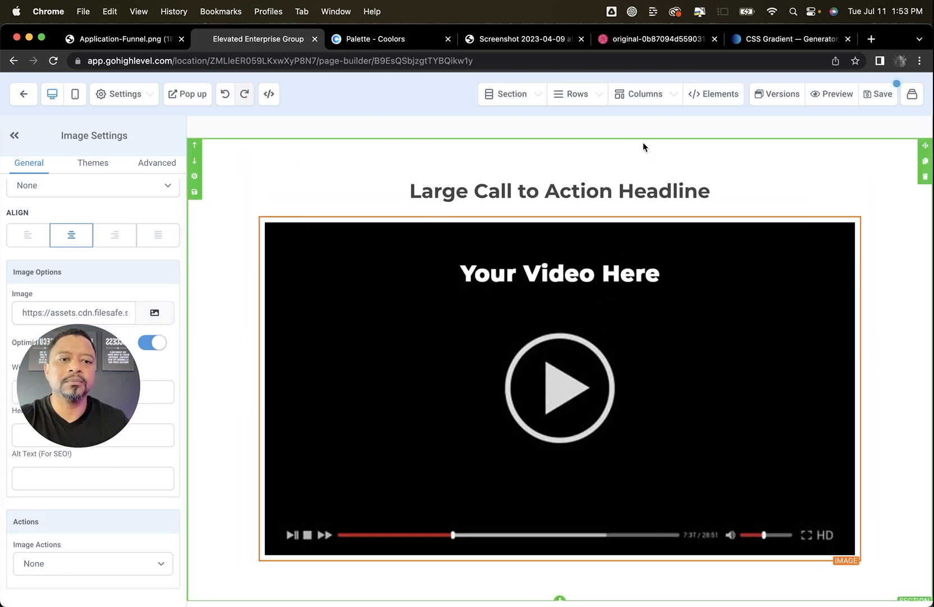
Replace the placeholder headline above the video image with "Watch This Video Before It's Too Late!"
scroll(830, 350, down, 1)
scroll(830, 349, up, 1)
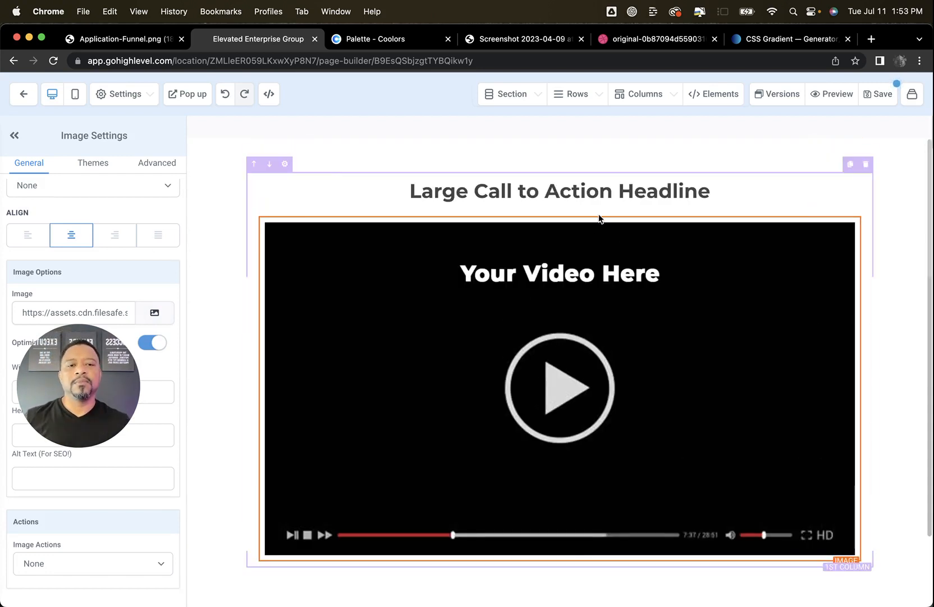
double_click(587, 194)
triple_click(590, 195)
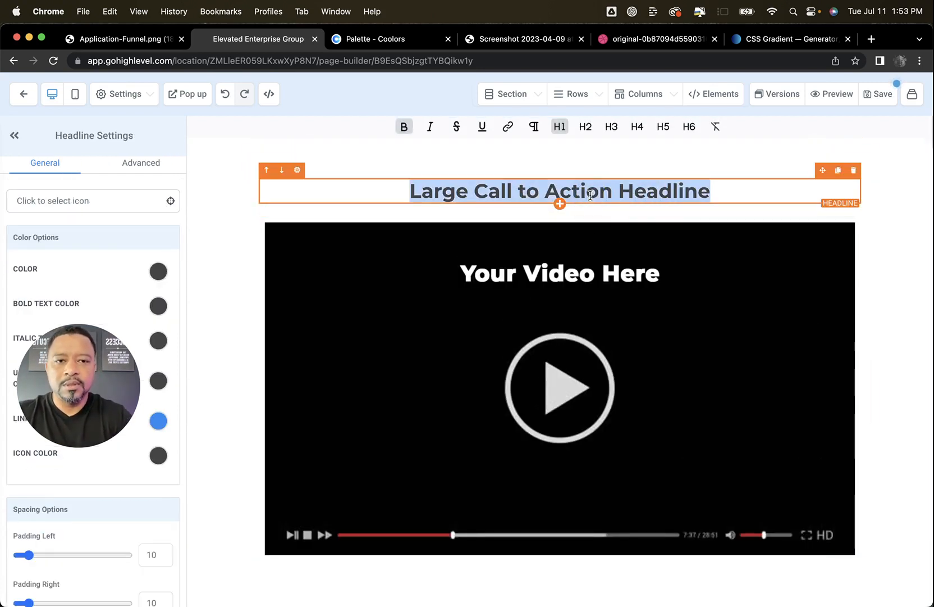
text(Watch This)
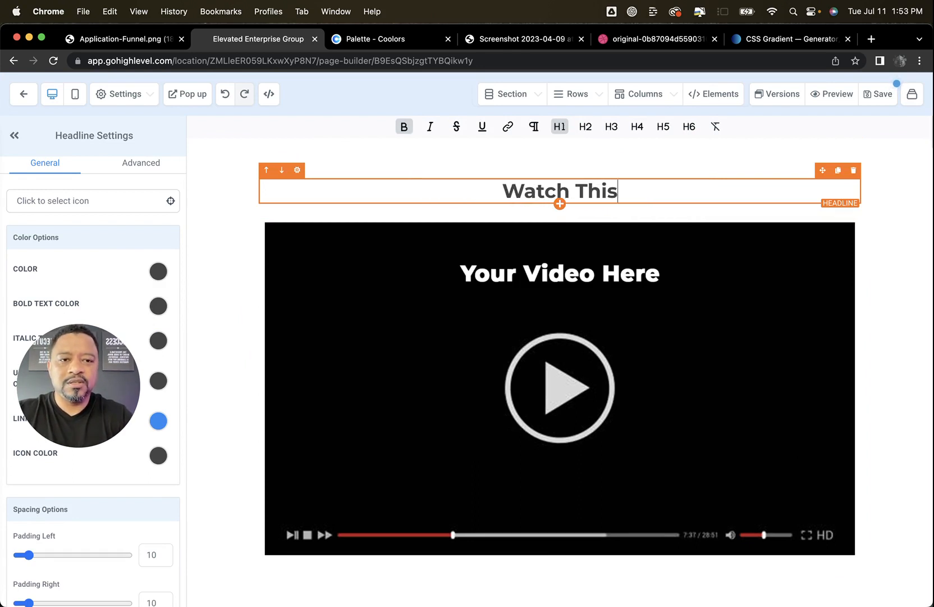
text( Video Before I)
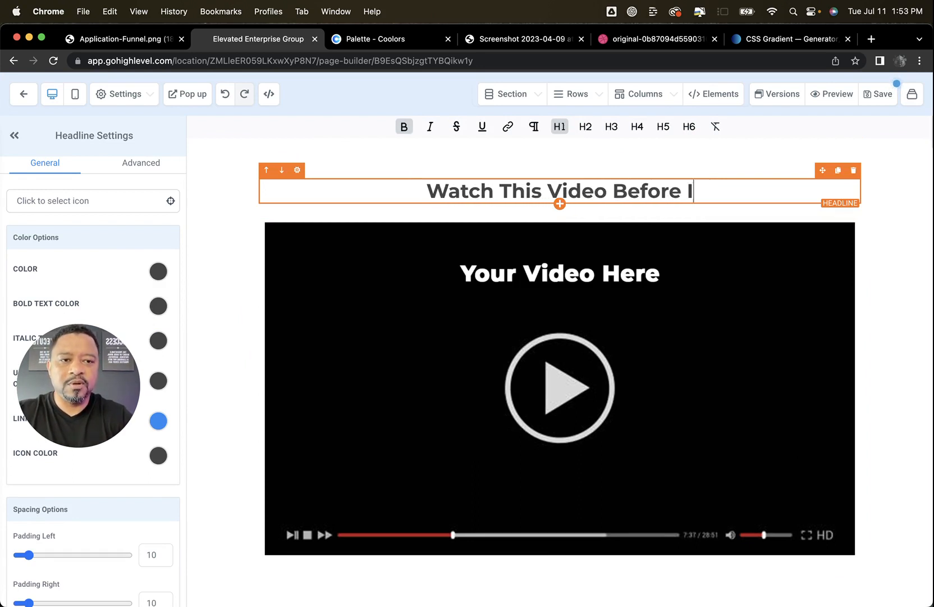
text(t's Too Late!)
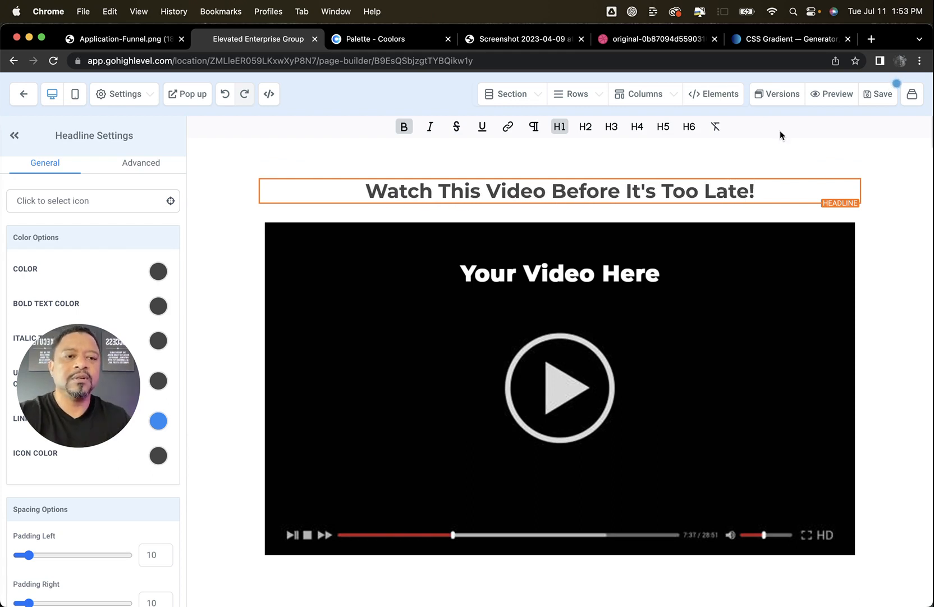
scroll(826, 215, down, 3)
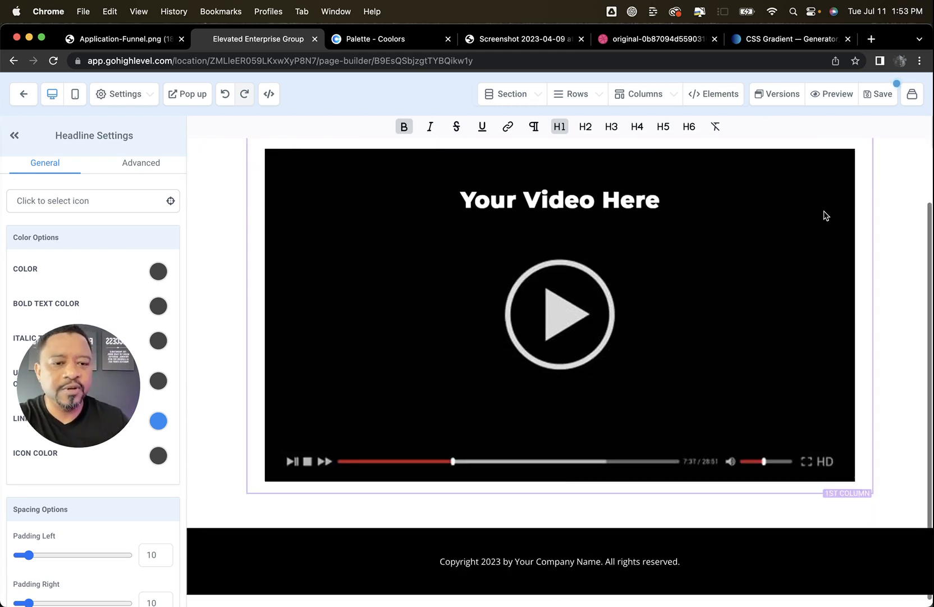
scroll(822, 212, up, 3)
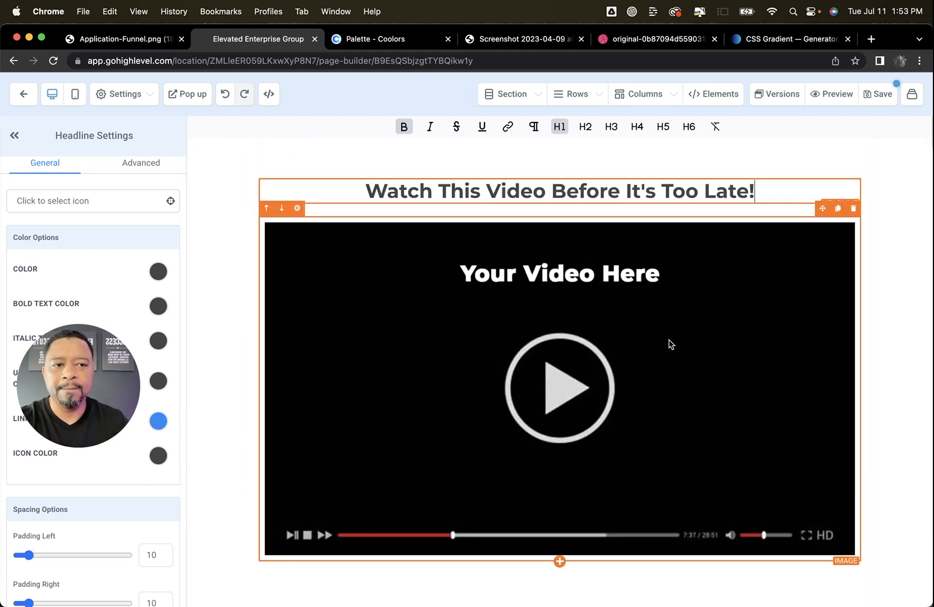
Save the page and dismiss the SEO metadata form without updating it
click(899, 169)
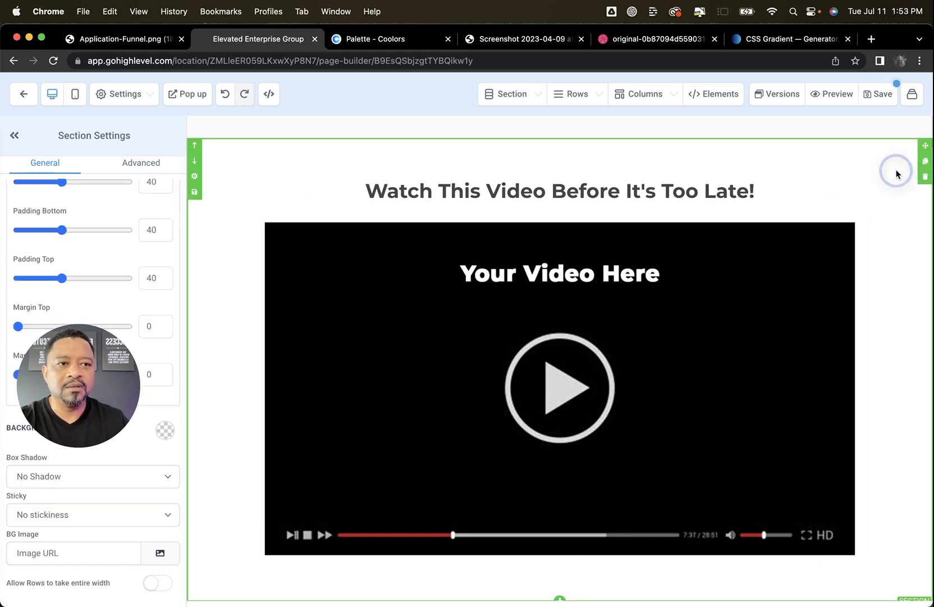
click(876, 94)
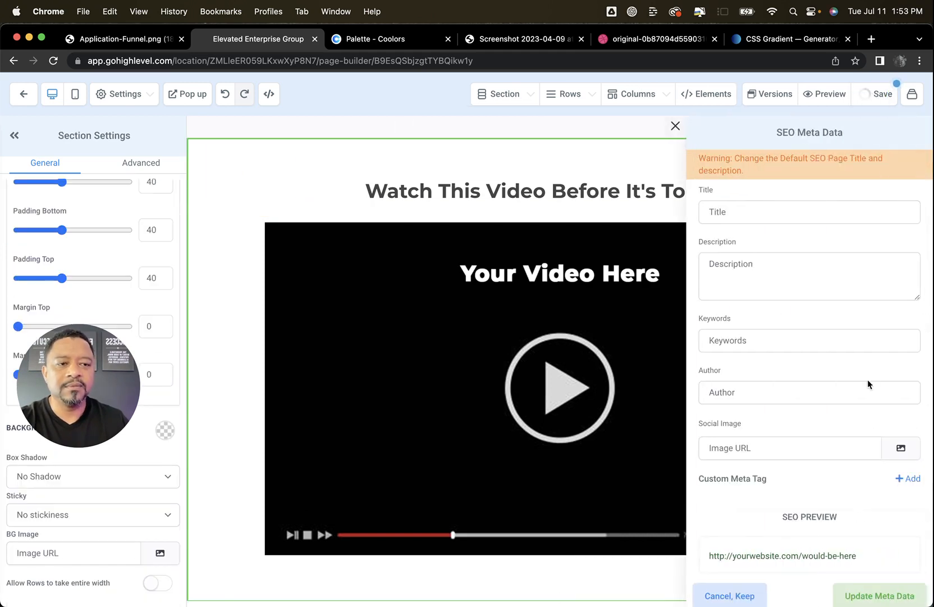
click(725, 597)
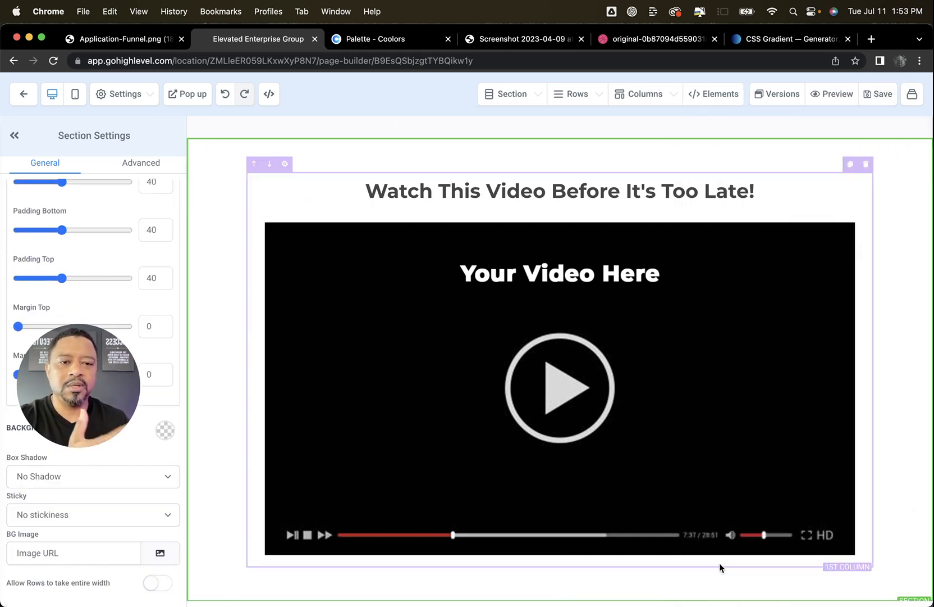
Preview the page, check it against the High Ticket Application Funnel diagram, and return to the page builder
click(832, 97)
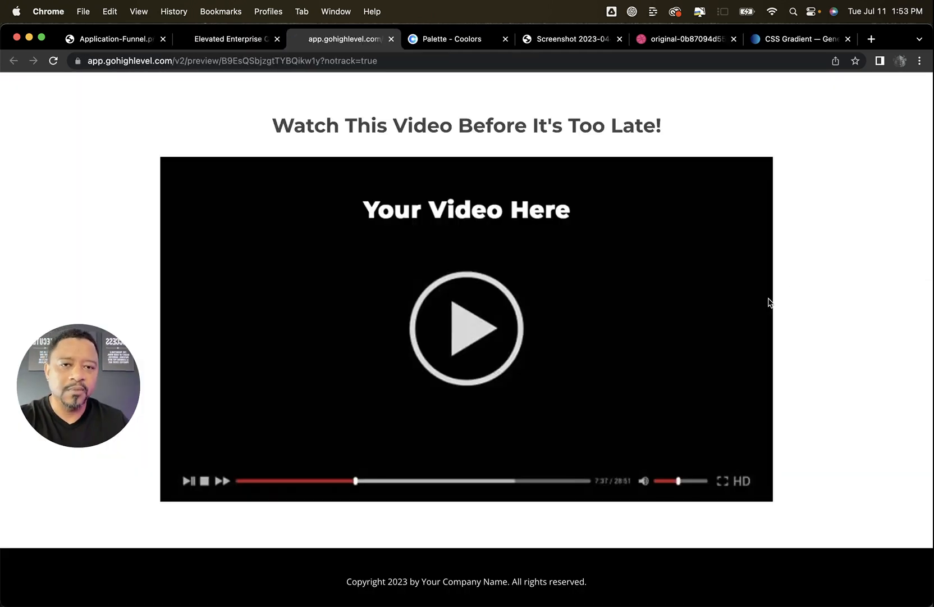
click(132, 47)
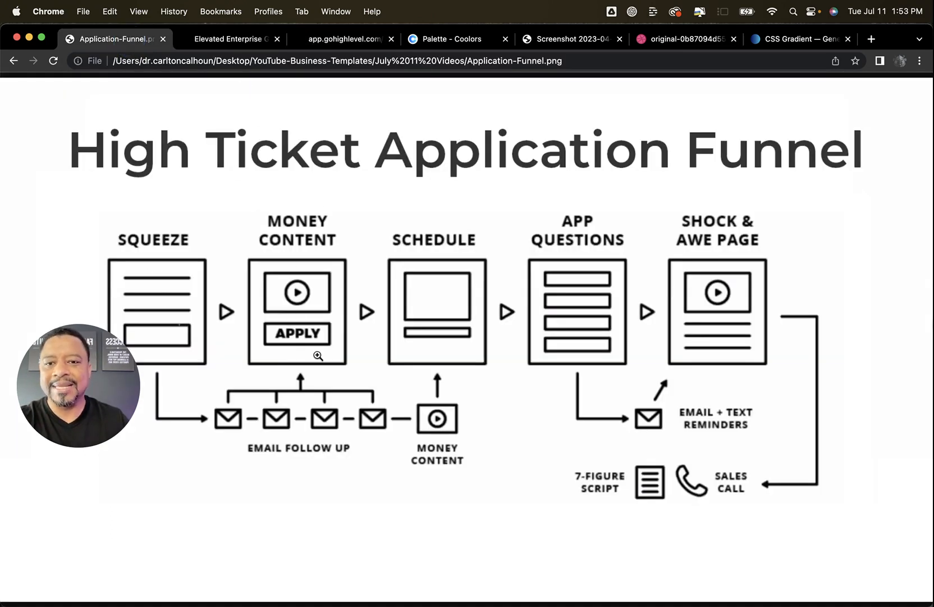
click(230, 47)
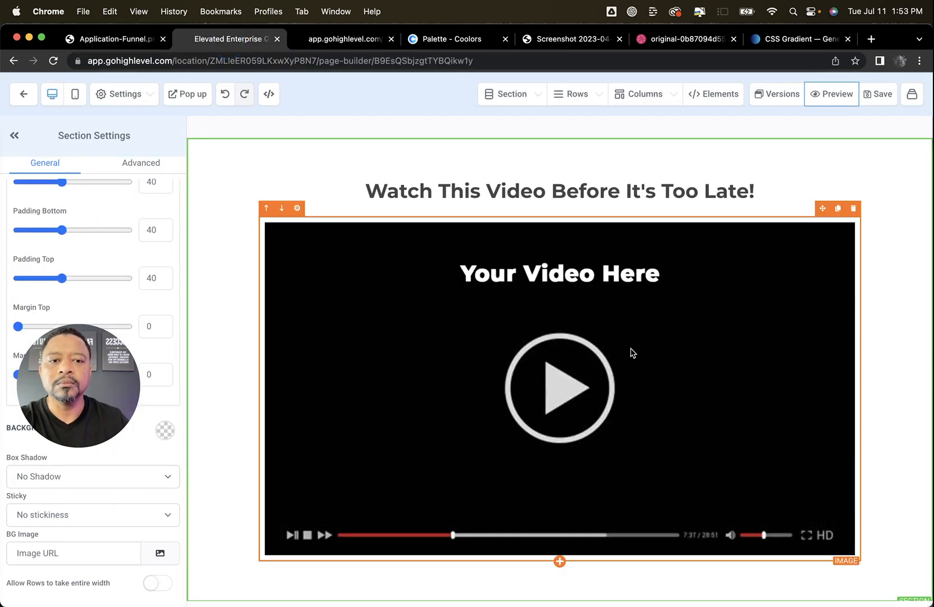
Add a button element directly below the video placeholder image
scroll(632, 356, down, 1)
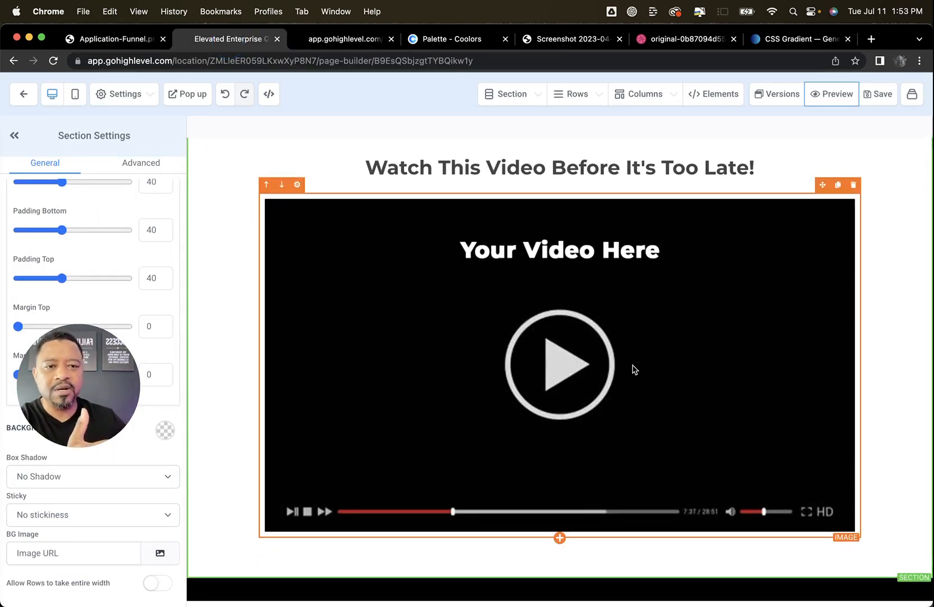
scroll(635, 373, down, 1)
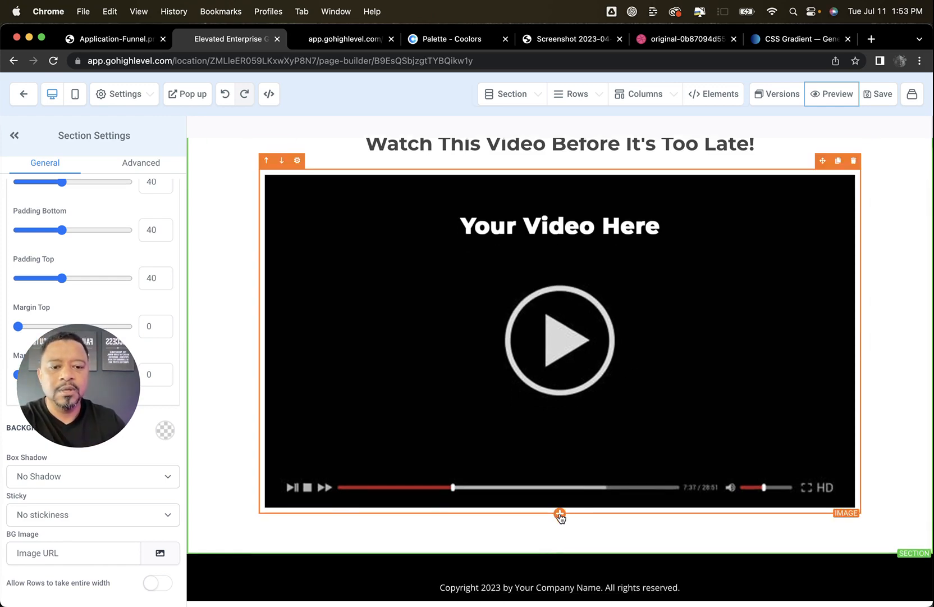
click(560, 513)
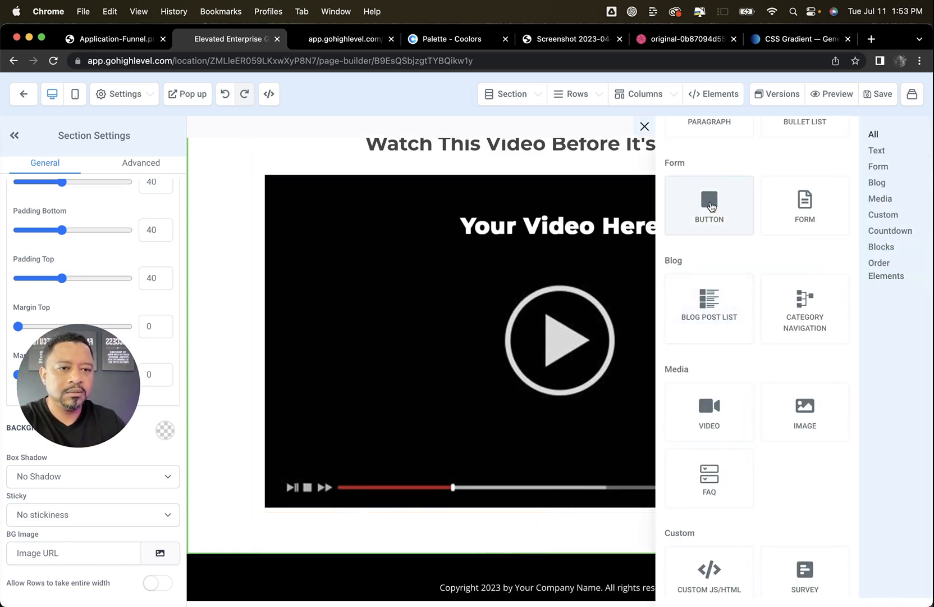
click(711, 206)
Increase the video image's bottom margin to add space above the button
click(730, 425)
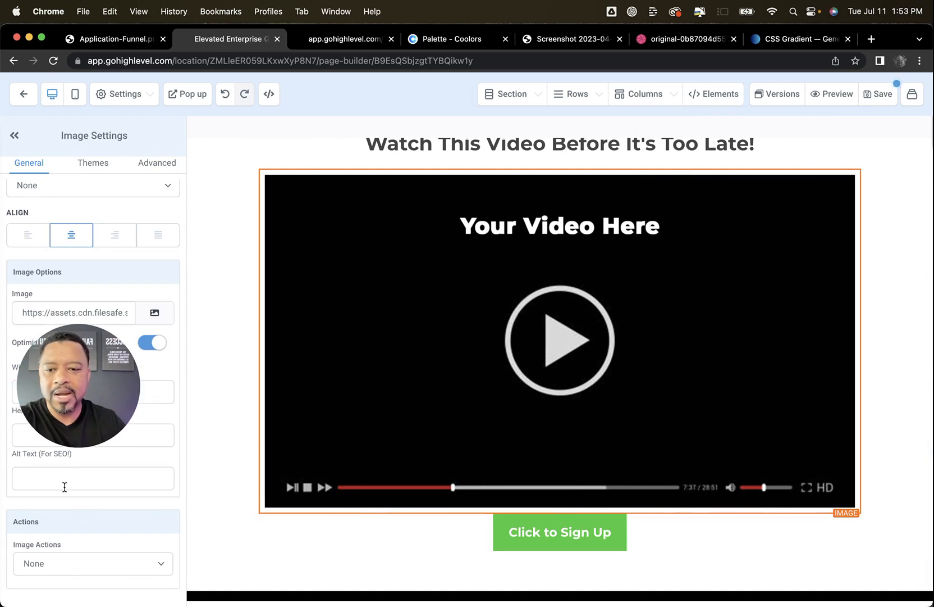
scroll(73, 509, up, 3)
scroll(73, 509, down, 3)
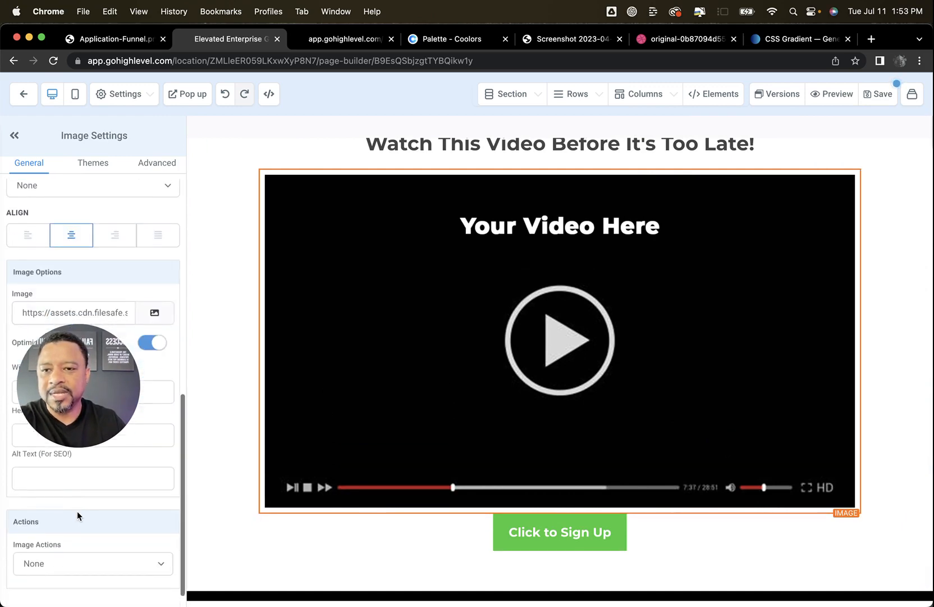
scroll(76, 511, up, 8)
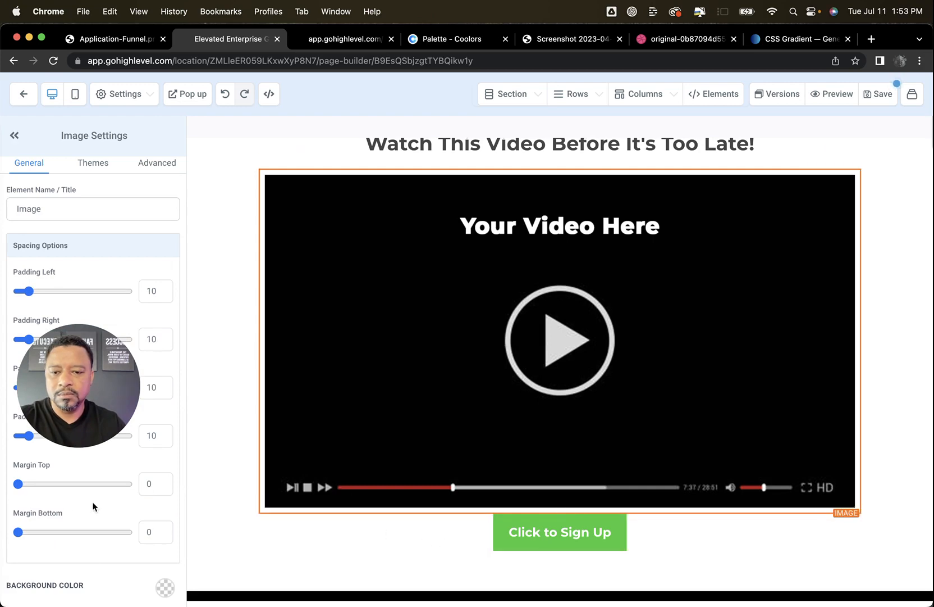
click(141, 530)
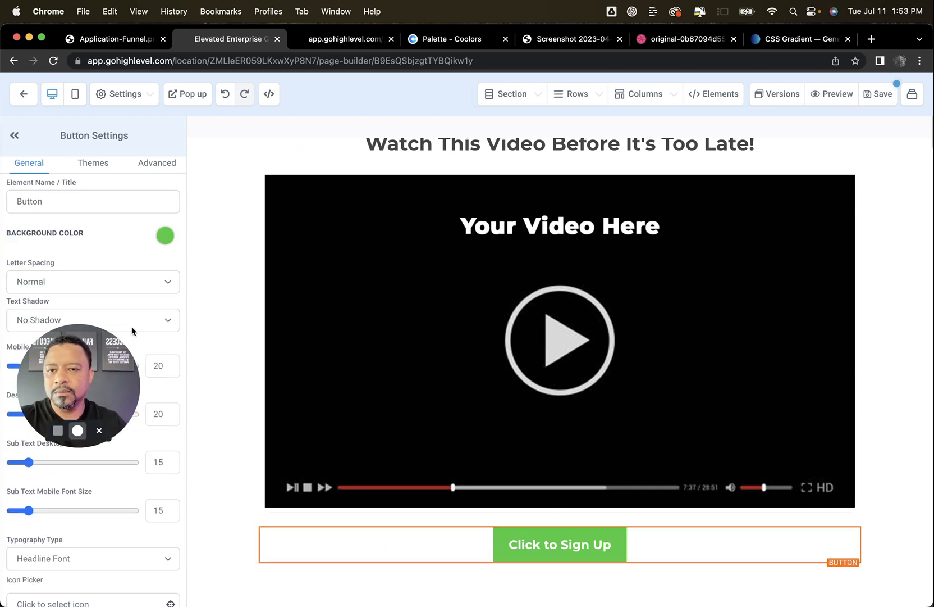
Look up the gradient class name in the page's custom CSS and close it without changes
click(144, 103)
click(85, 167)
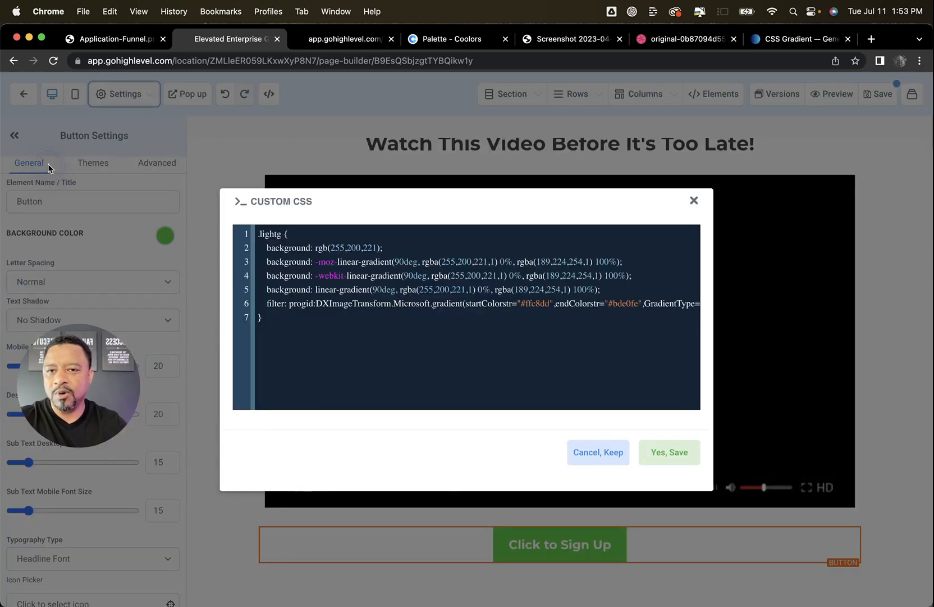
click(599, 452)
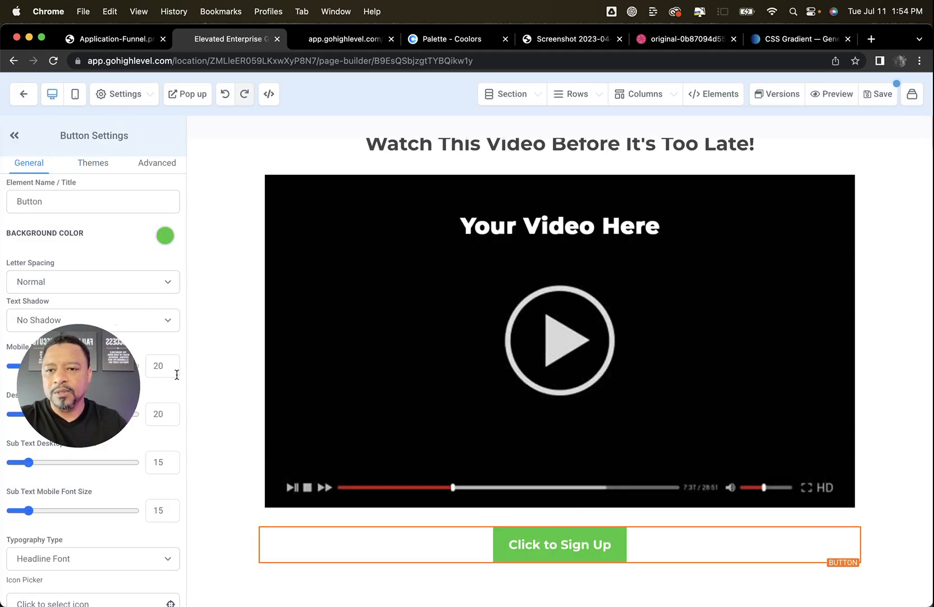
Assign the custom class lightg to the button to give it the gradient background
click(146, 169)
click(67, 540)
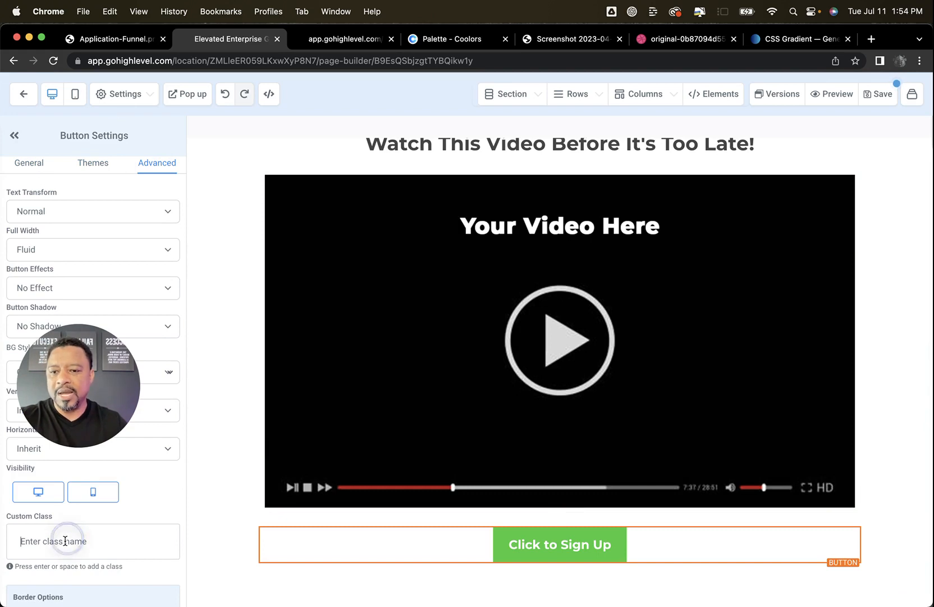
text(ligh)
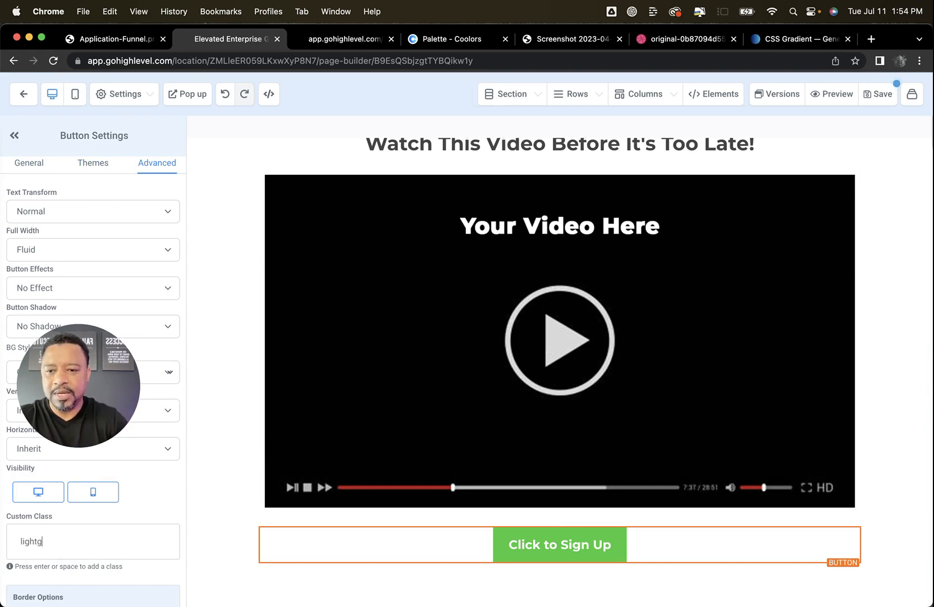
text(tg)
key(Return)
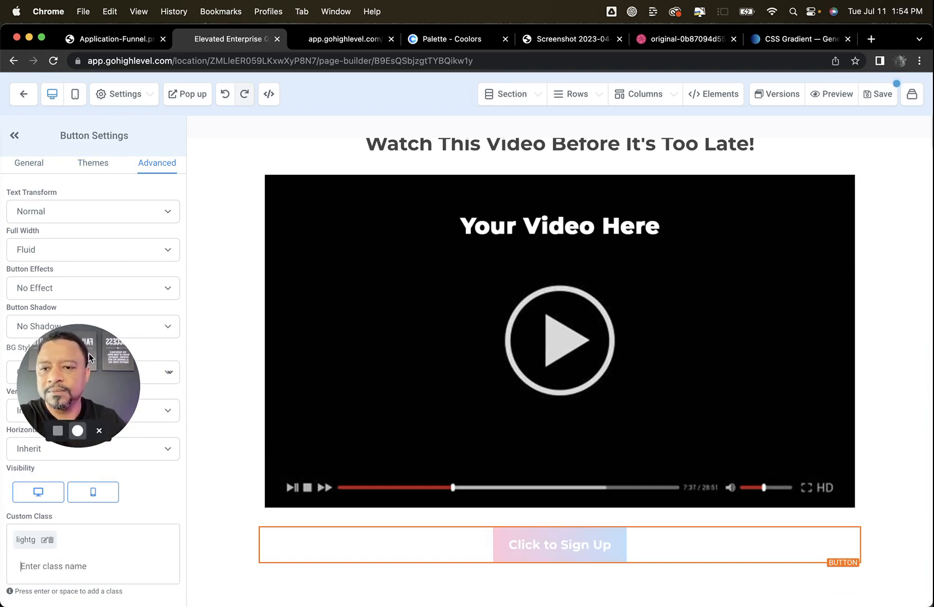
drag(90, 353, 101, 491)
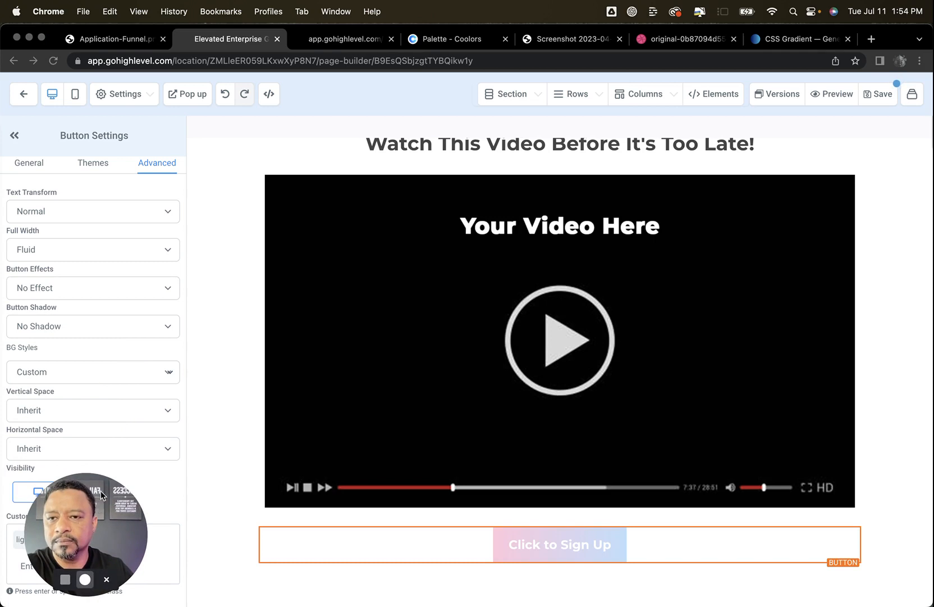
Change the button's text to "Schedule Your Free Call"
click(31, 163)
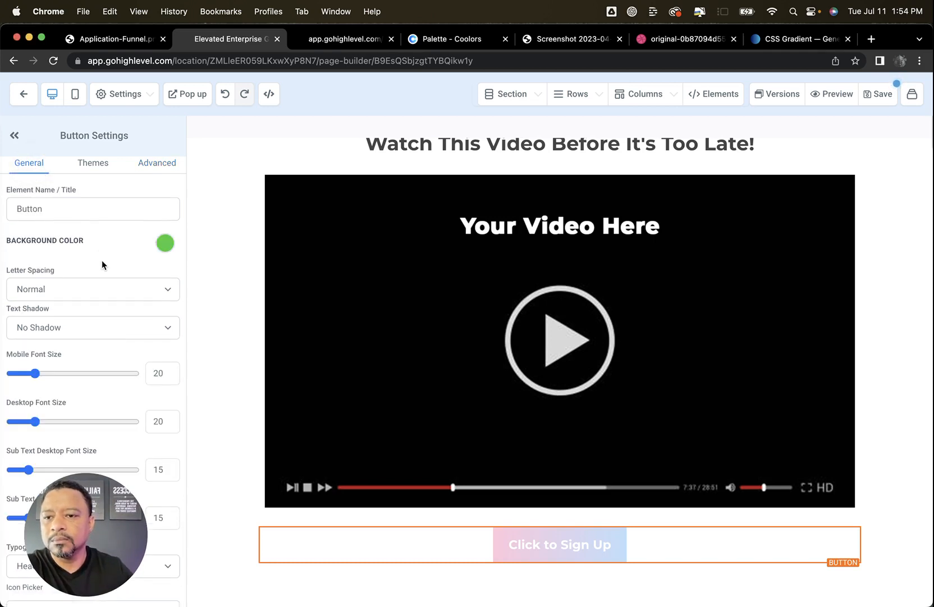
scroll(102, 265, down, 15)
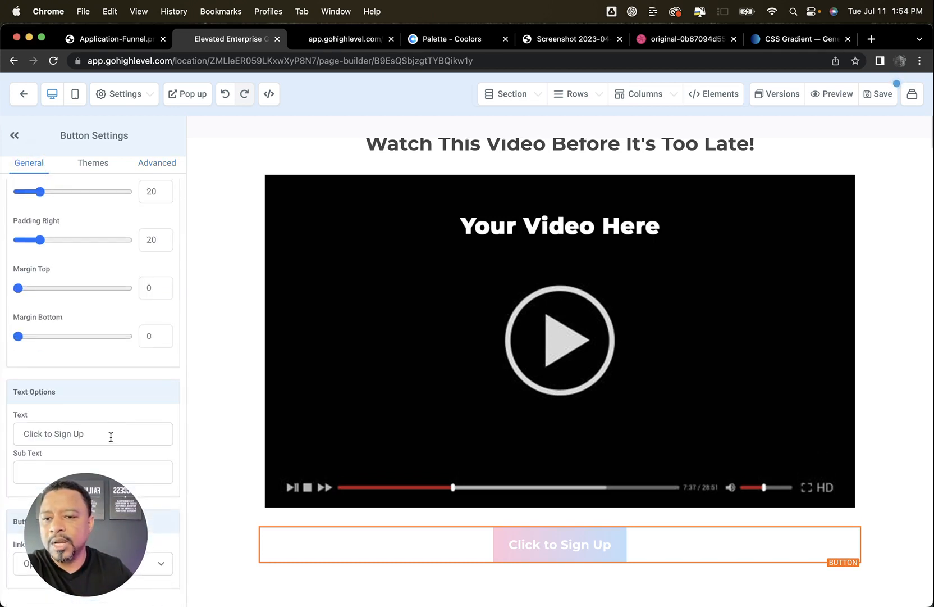
click(110, 437)
shift+click(28, 437)
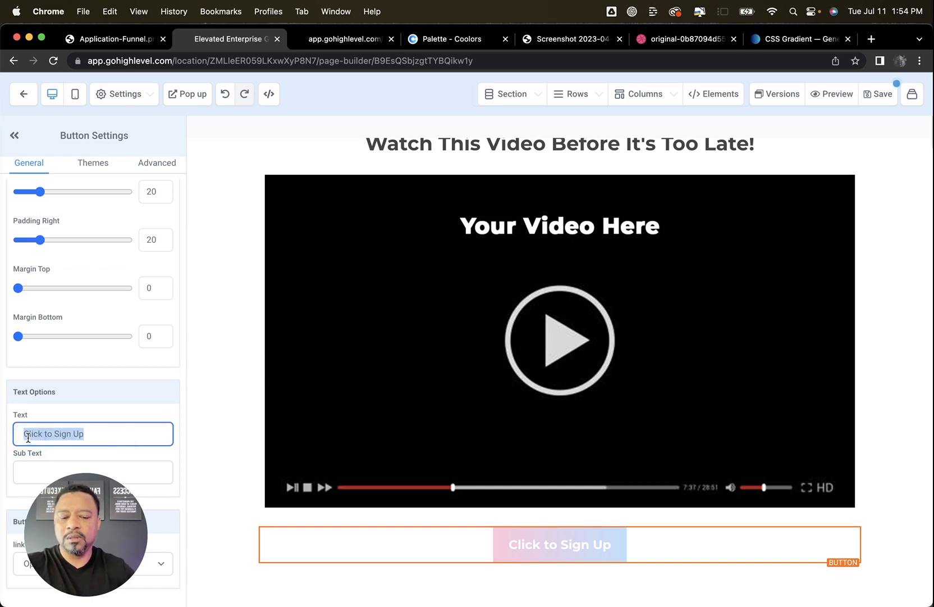
text(Schedule)
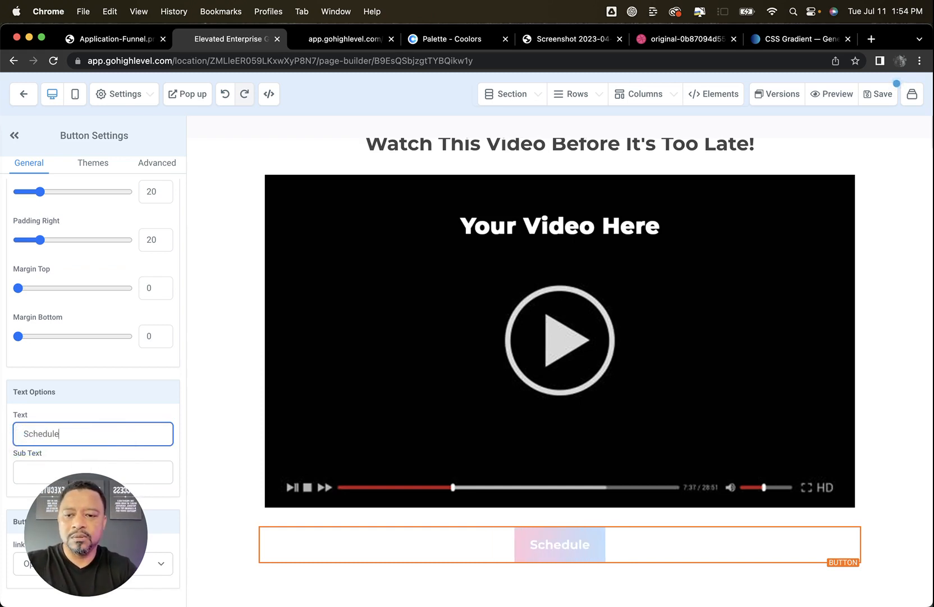
text( Your Free Call)
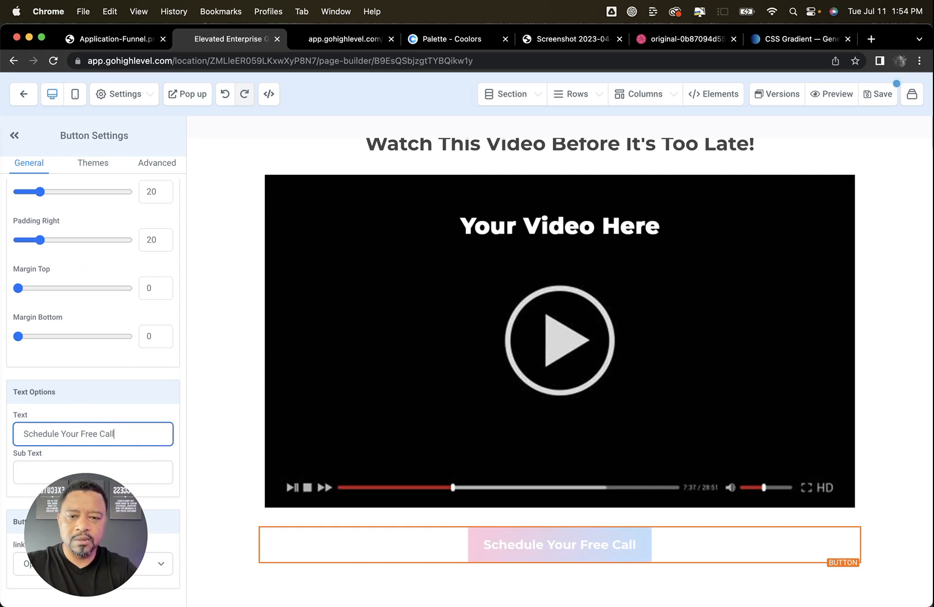
Set the button's text color to black and its sub text color to semi-transparent dark grey
scroll(150, 275, down, 8)
click(159, 232)
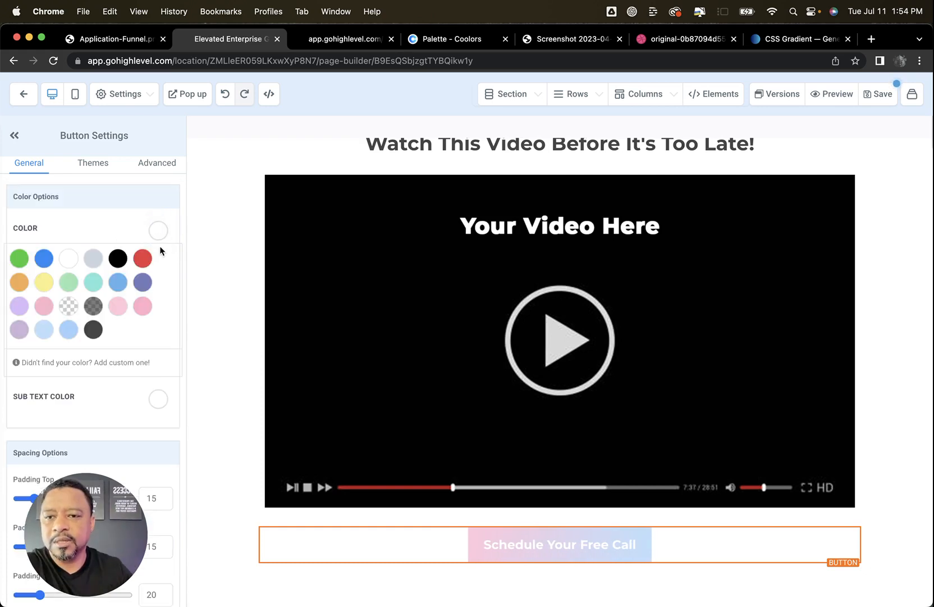
click(117, 258)
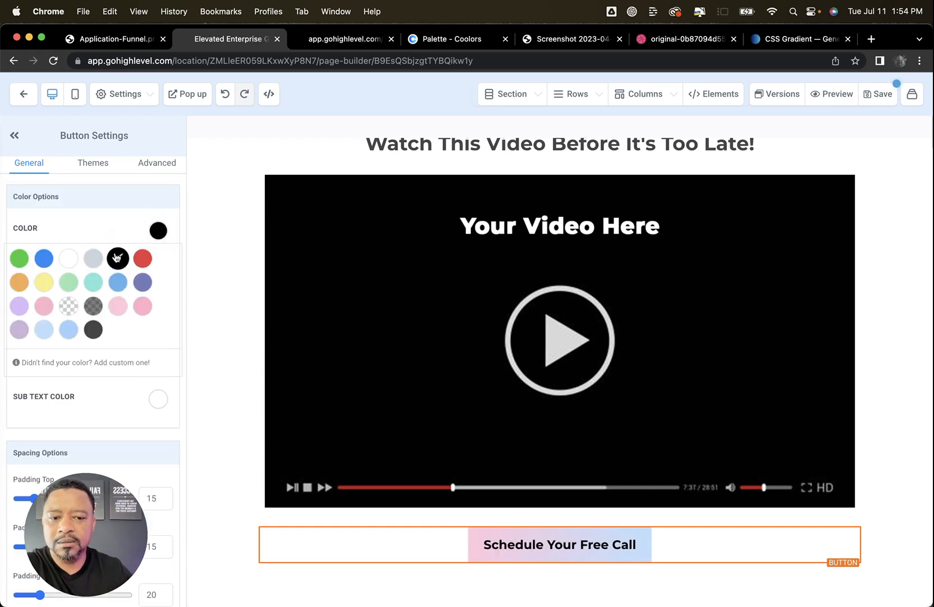
scroll(151, 293, up, 3)
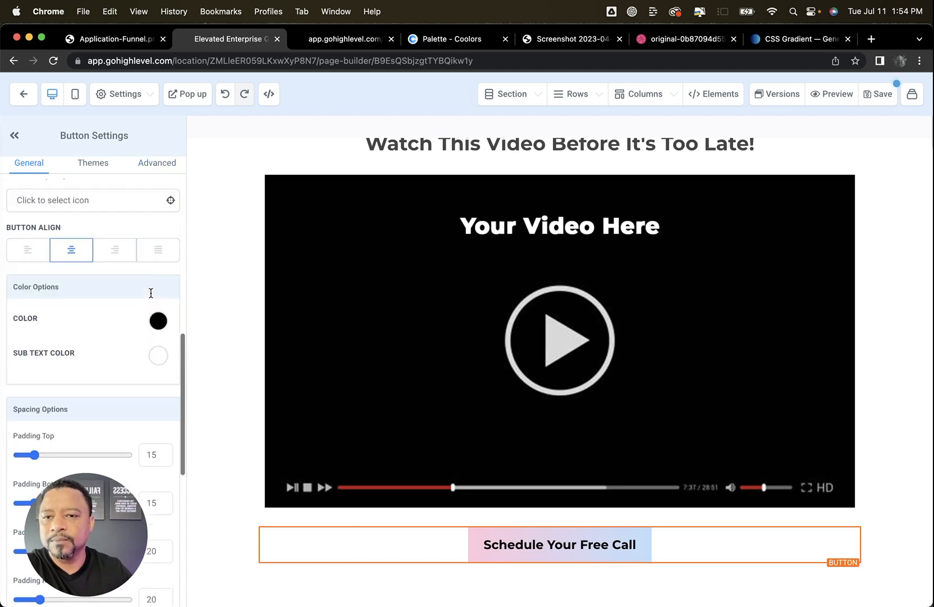
click(158, 354)
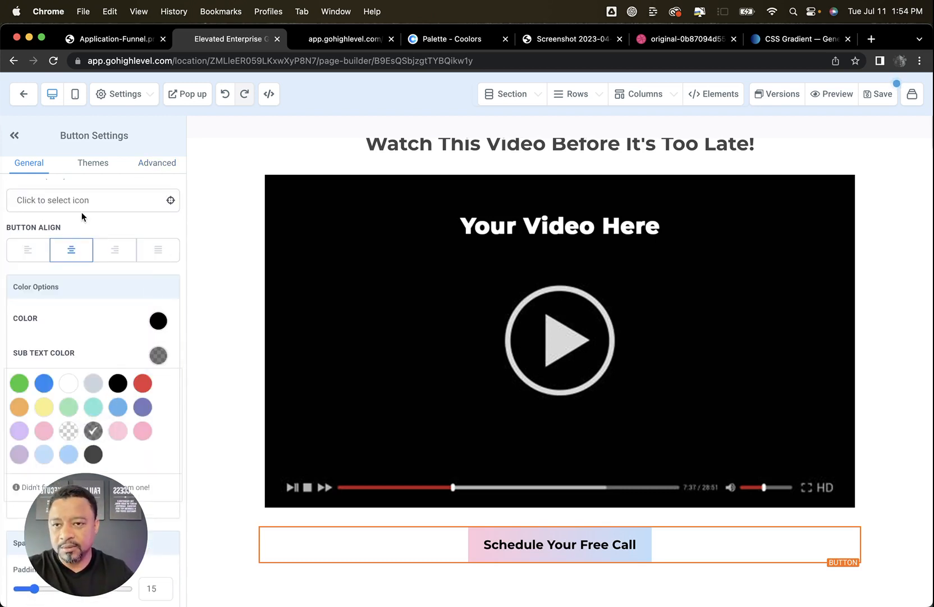
Set the call-scheduling button's sub text to "Spaces Are Limited. Book Today!"
scroll(82, 212, down, 10)
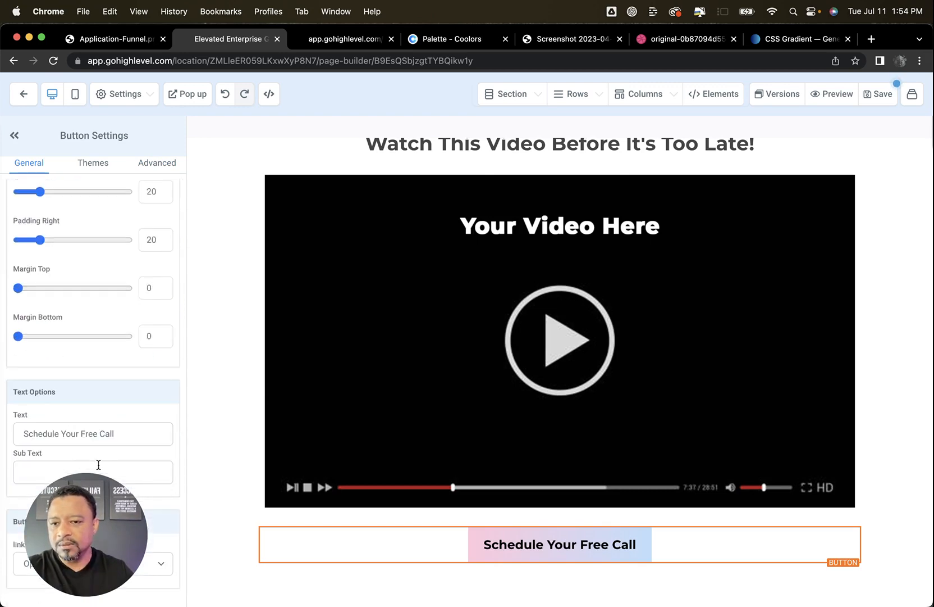
click(125, 470)
text(Spaces Are Limited. Book)
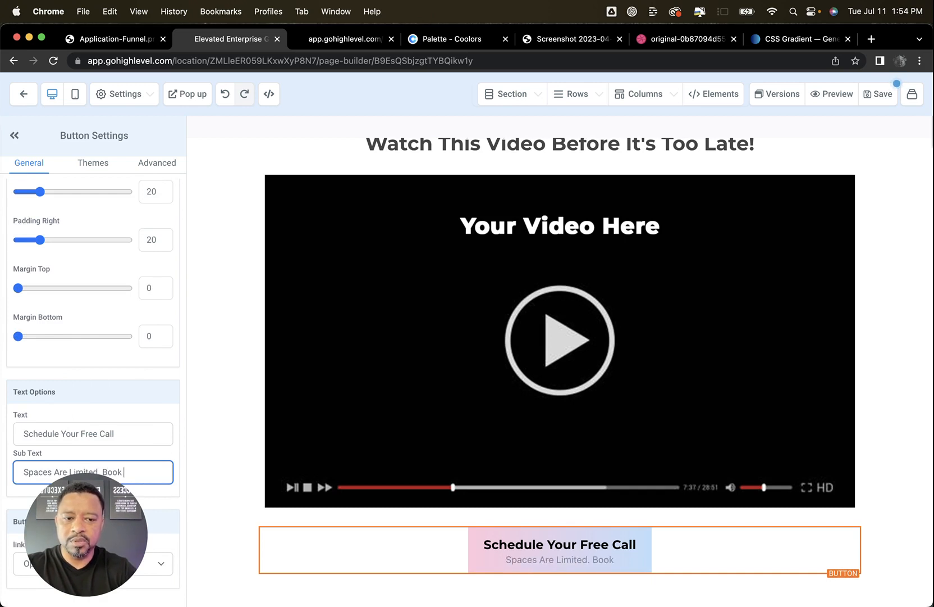
text( Today!)
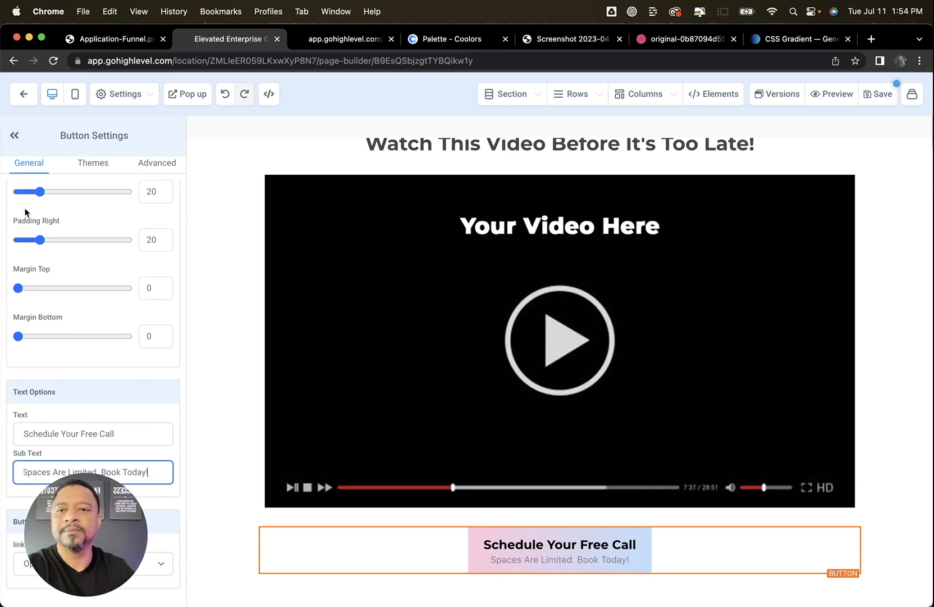
Set the button's horizontal space to 40px in its advanced settings
drag(160, 163, 153, 166)
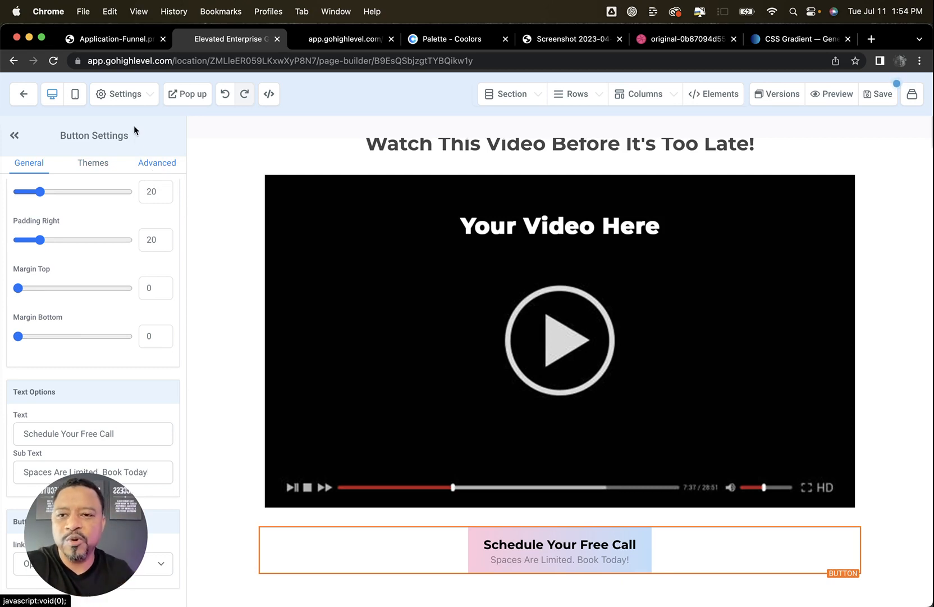
click(159, 167)
scroll(119, 321, up, 3)
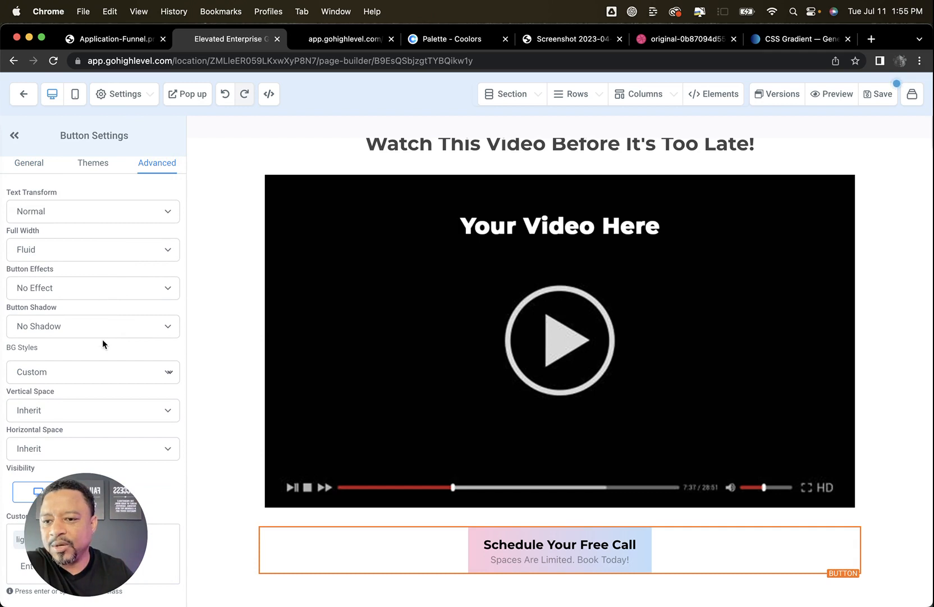
scroll(102, 339, down, 3)
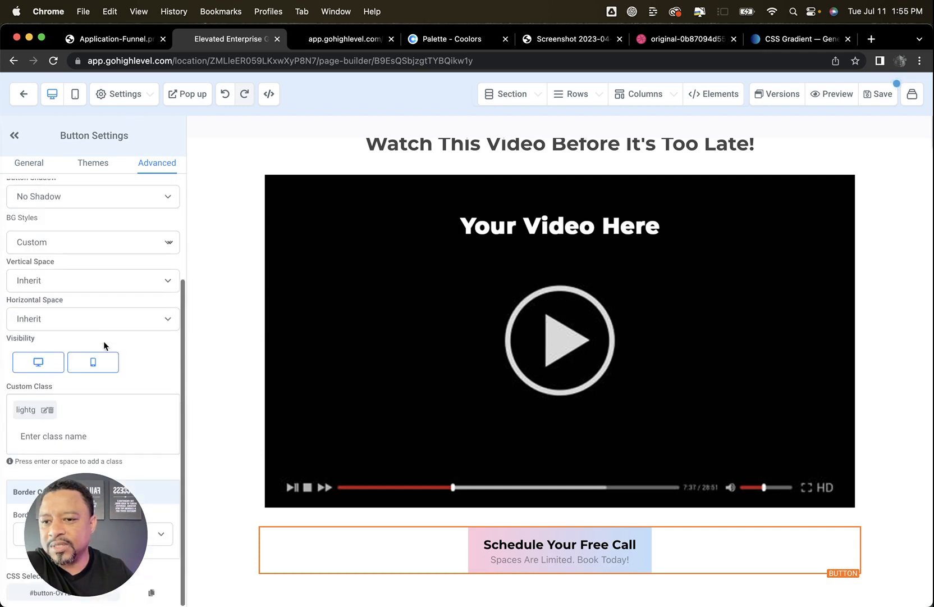
click(92, 313)
click(60, 413)
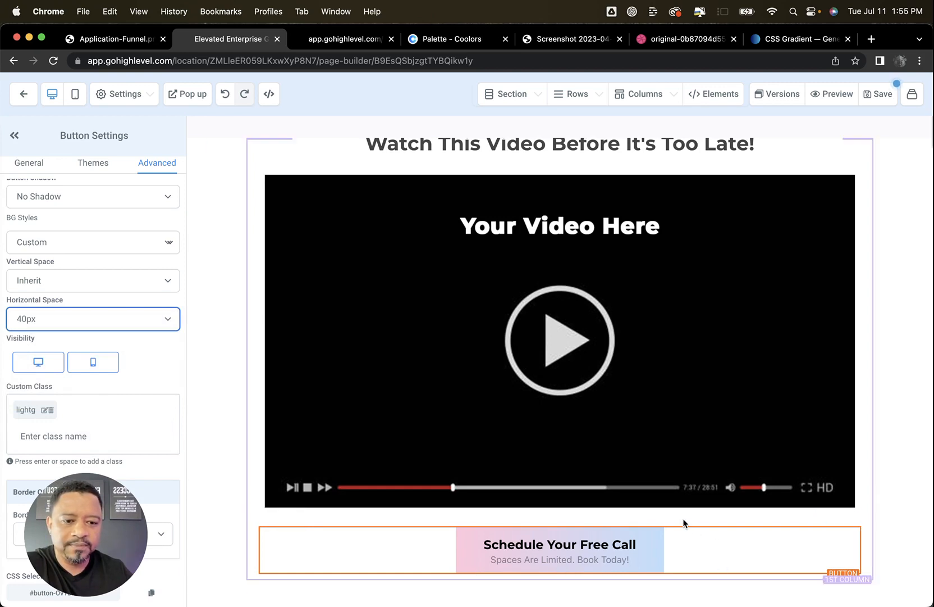
Review and save the Value Video page, and check the Application Funnel diagram for the next funnel page
scroll(684, 522, down, 1)
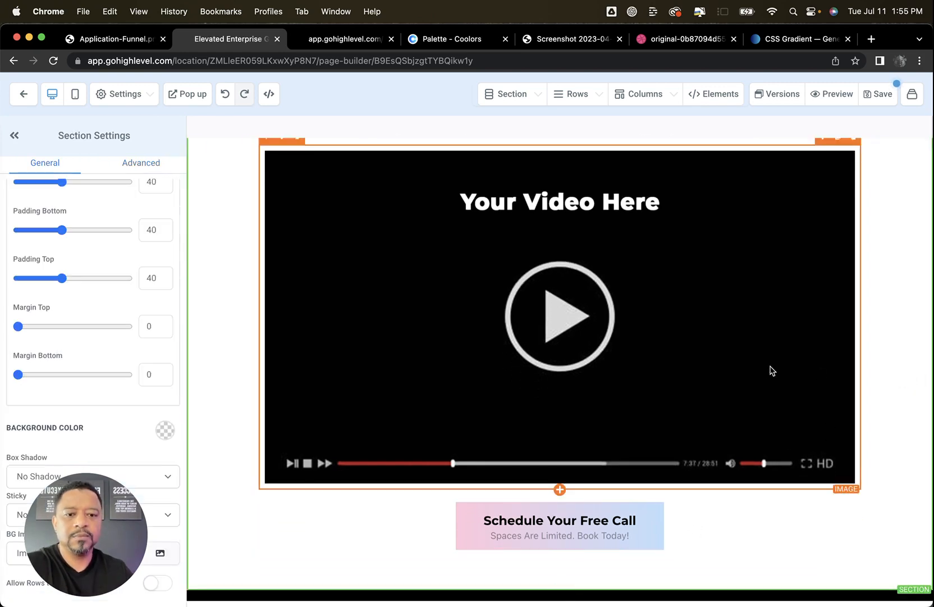
scroll(730, 376, down, 2)
scroll(713, 375, up, 4)
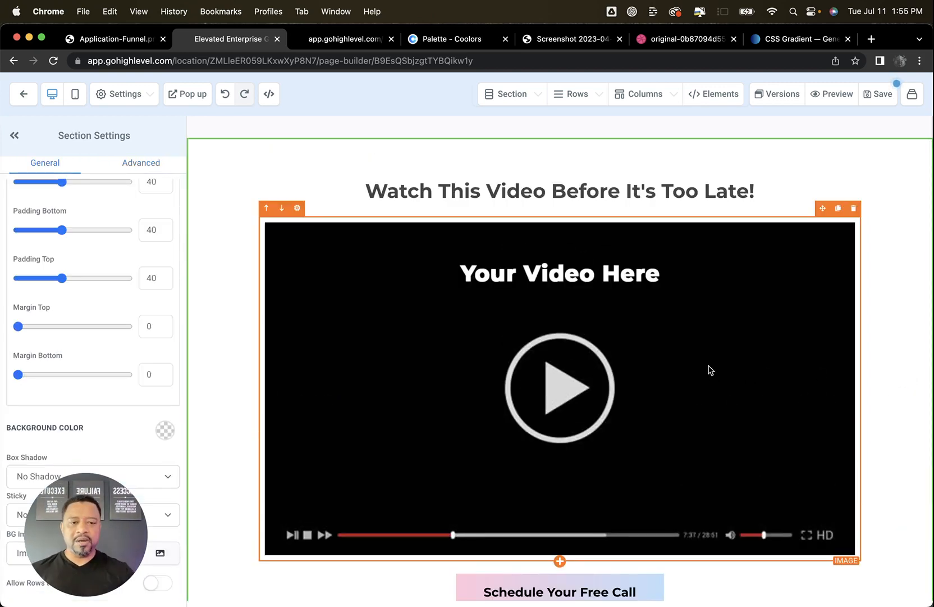
scroll(705, 370, down, 3)
scroll(702, 368, up, 3)
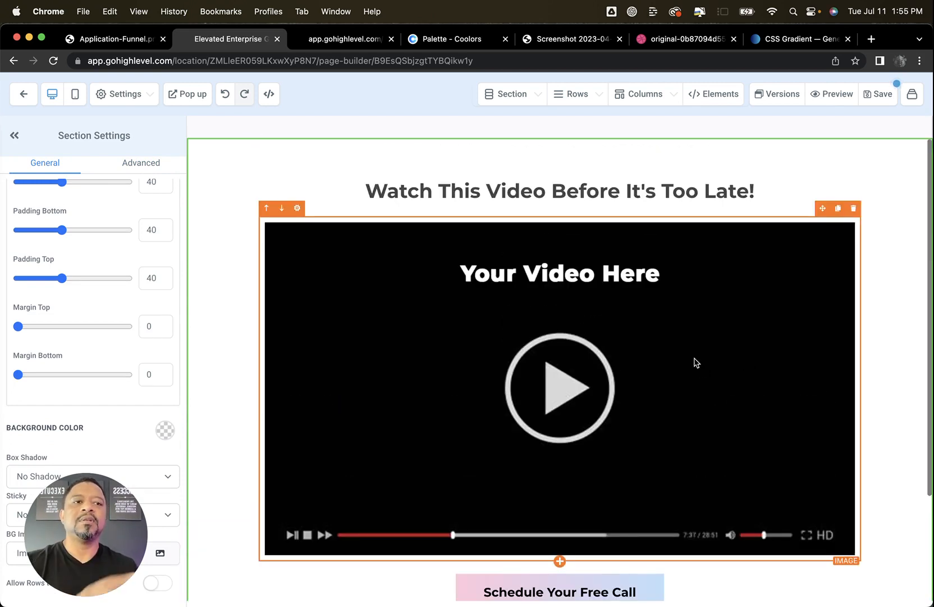
click(885, 100)
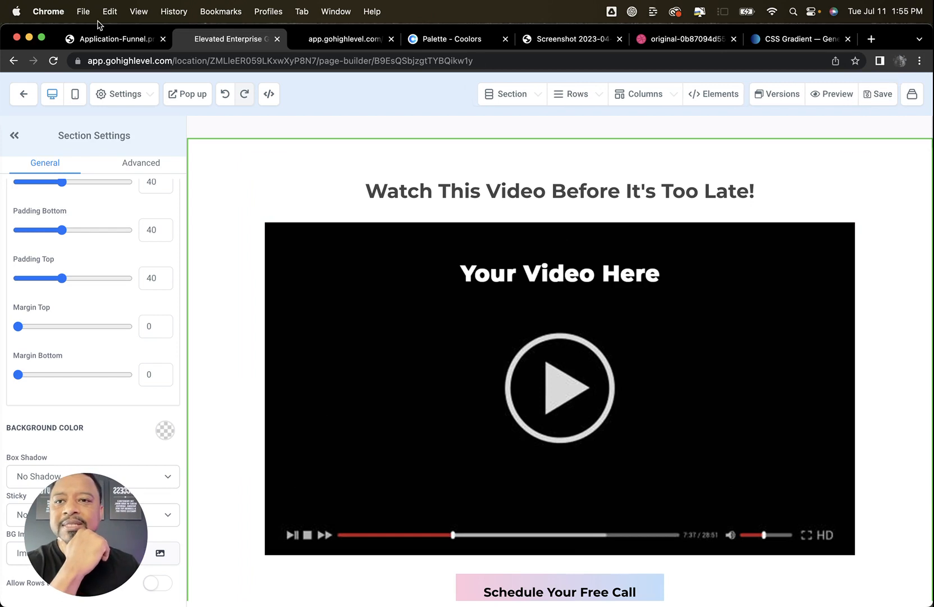
click(115, 41)
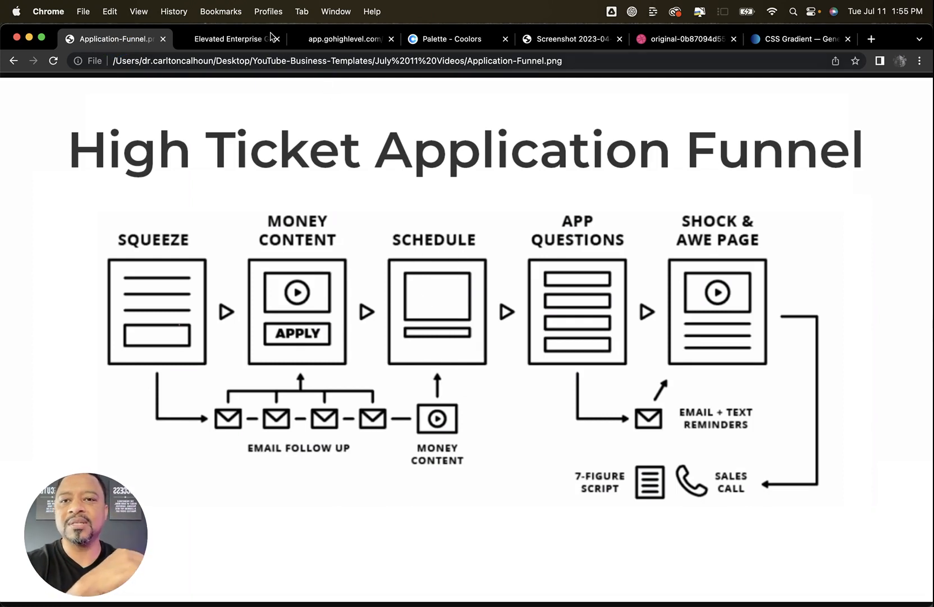
click(233, 40)
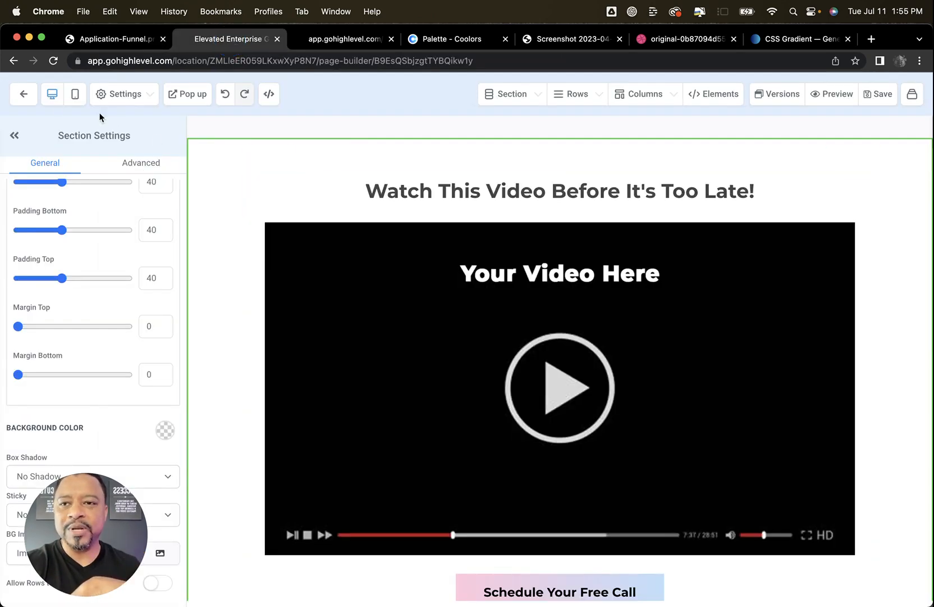
Leave the page builder for the funnel's step overview and clone the Value Video step
click(24, 94)
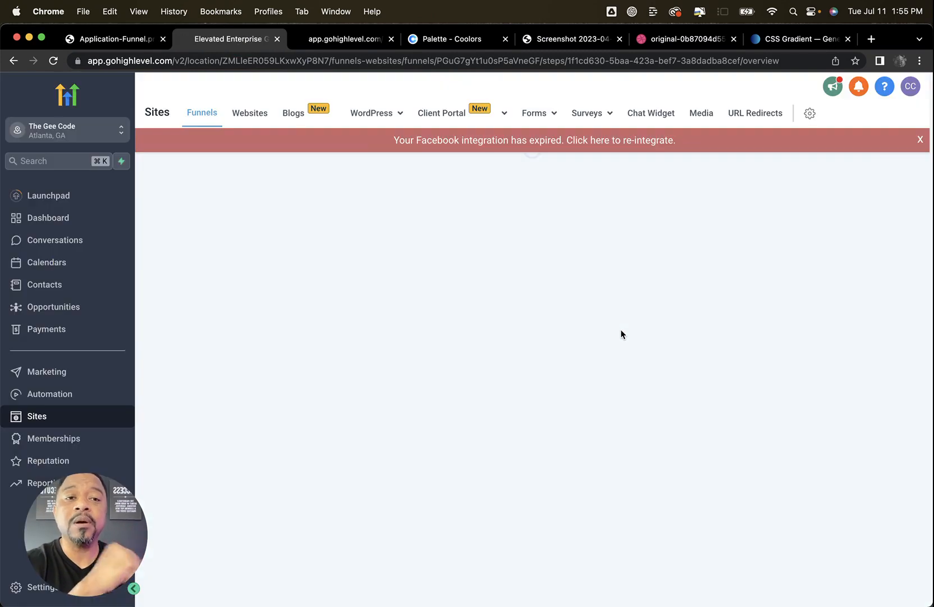
click(921, 139)
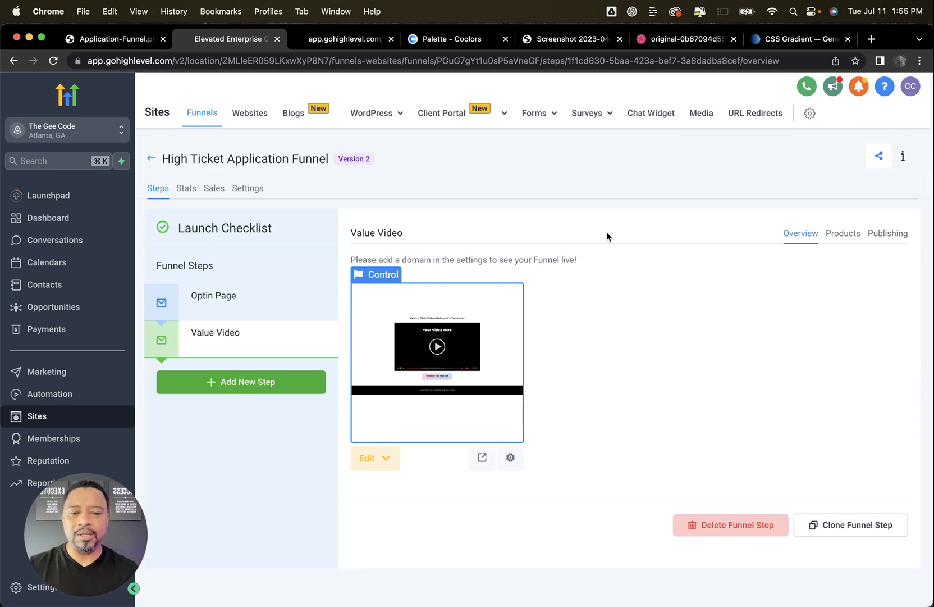
click(836, 525)
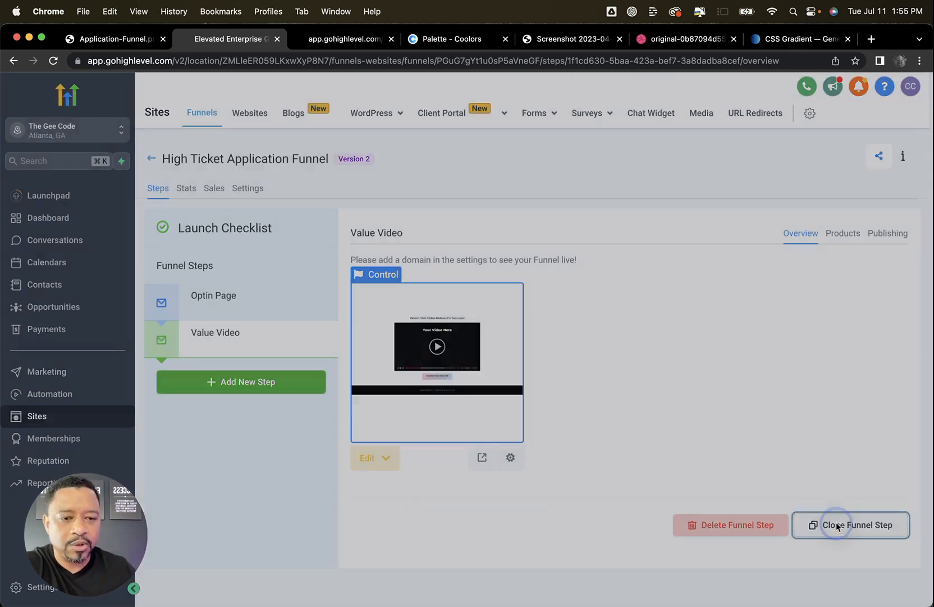
click(417, 294)
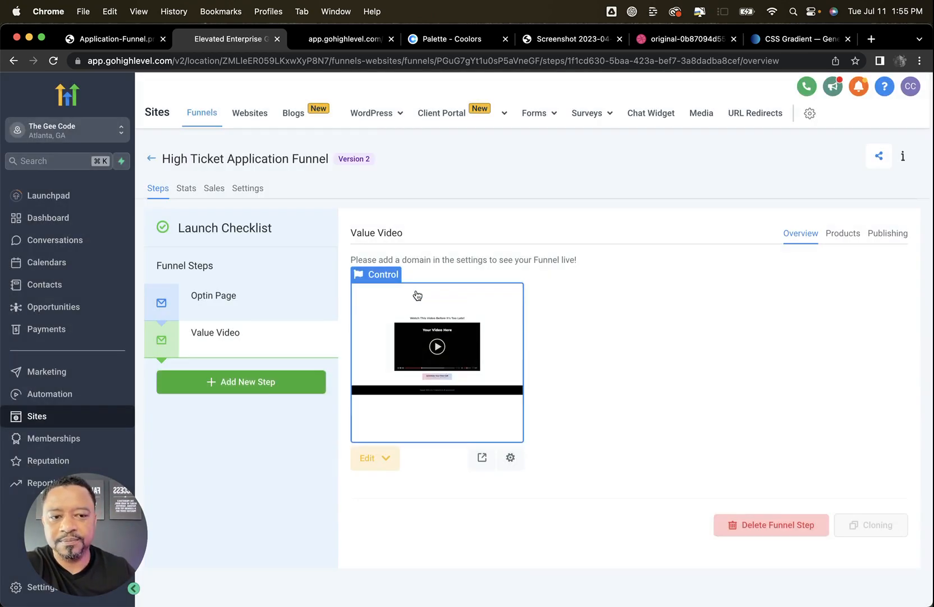
Rename the cloned funnel step to Calendar, set its path to /calendar and update the step
click(884, 234)
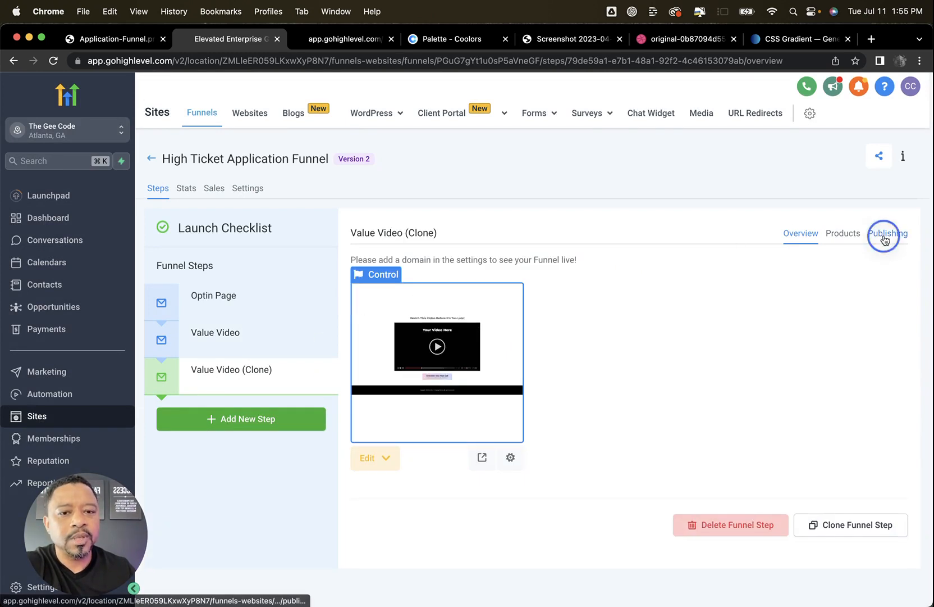
click(588, 293)
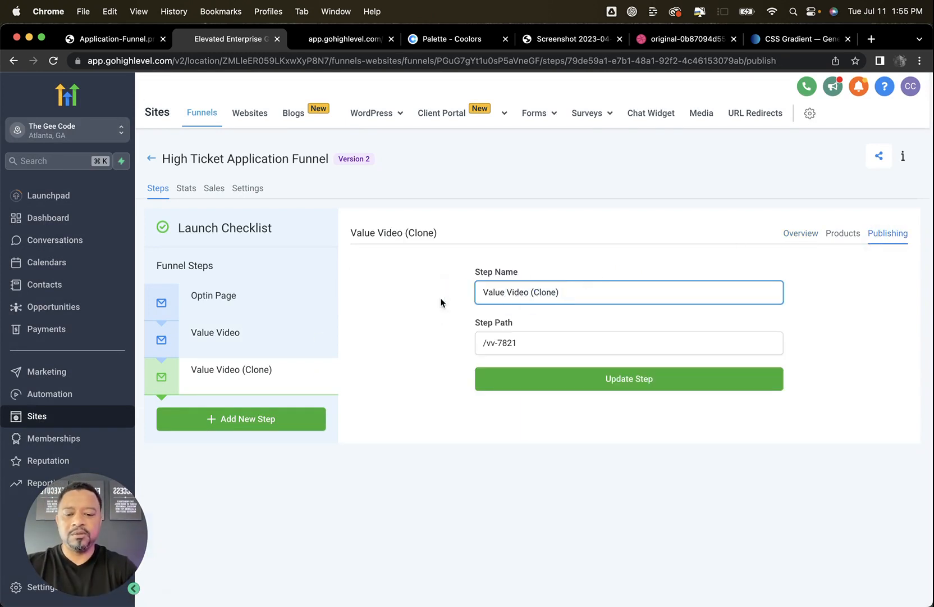
key(super+a)
text(Calendar)
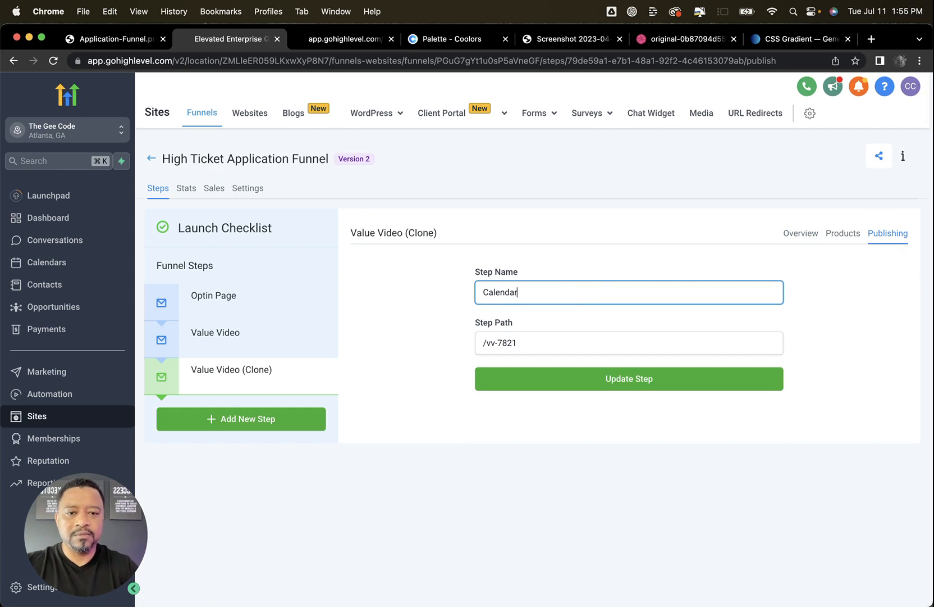
drag(485, 342, 523, 342)
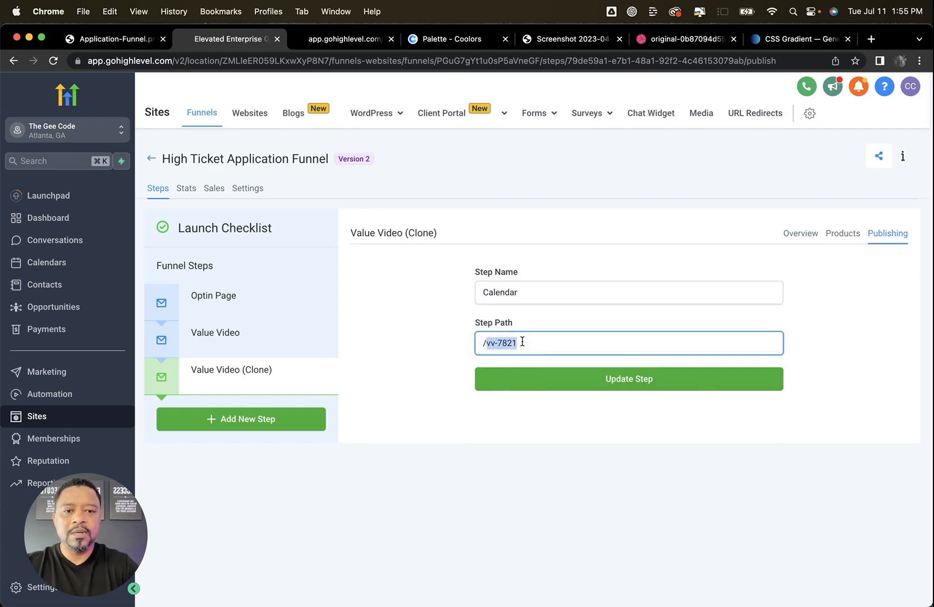
text(/calendar)
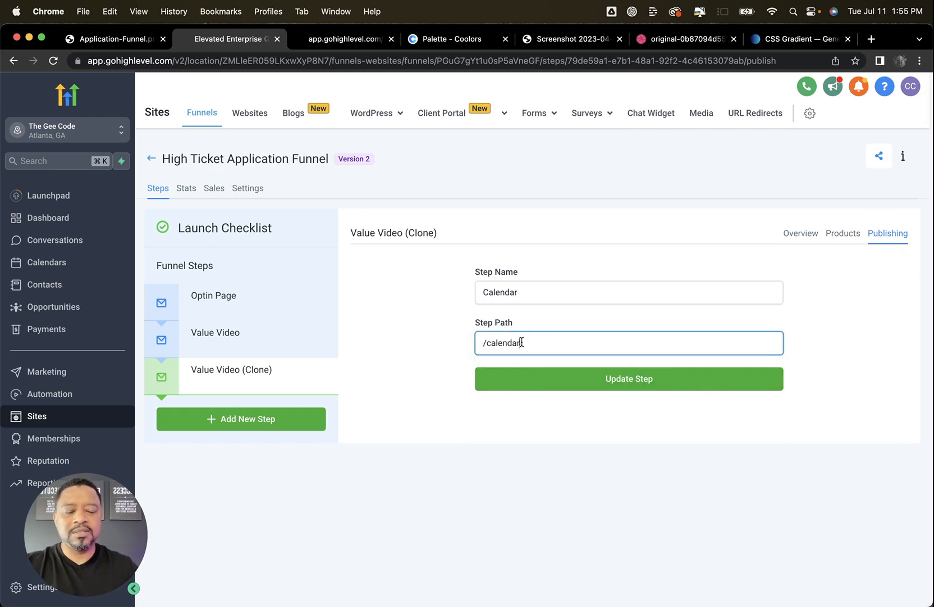
click(562, 387)
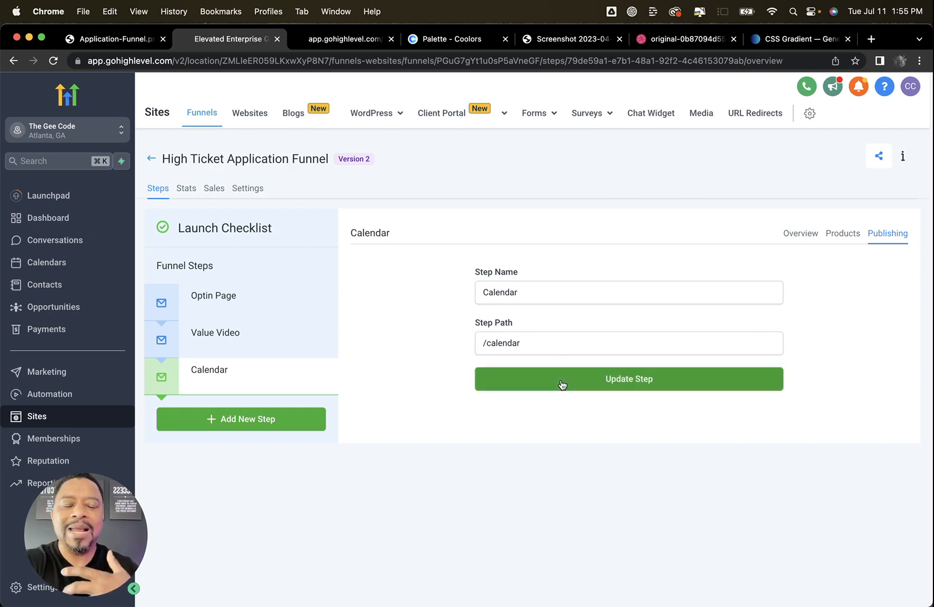
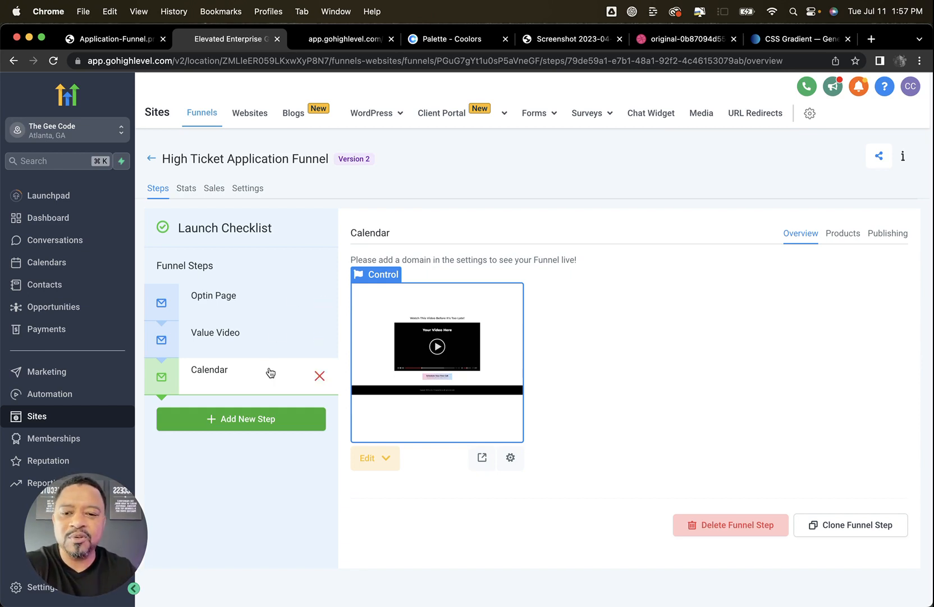
Move the Calendar step above Value Video and back to last place, and open its page for editing
drag(270, 372, 275, 336)
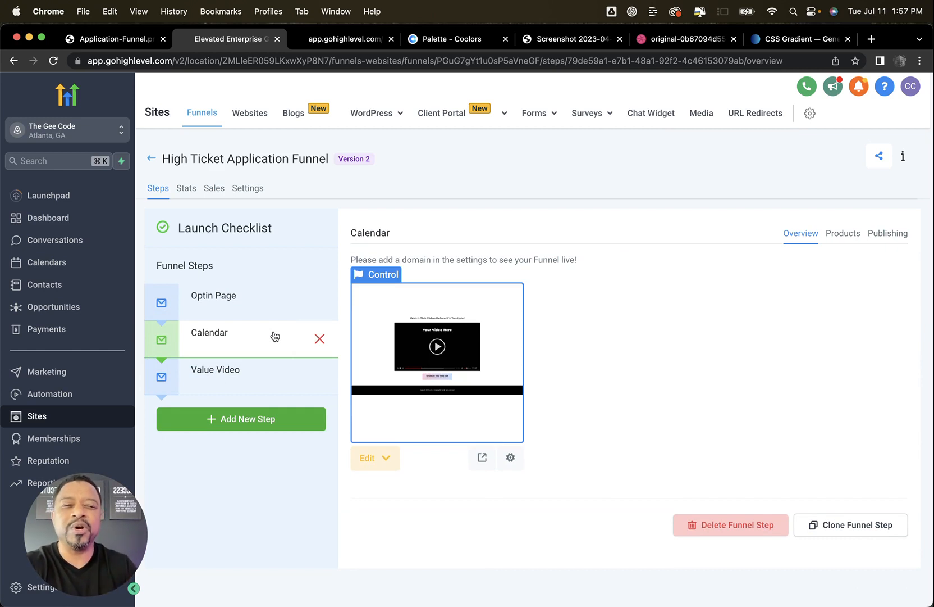
drag(267, 336, 269, 378)
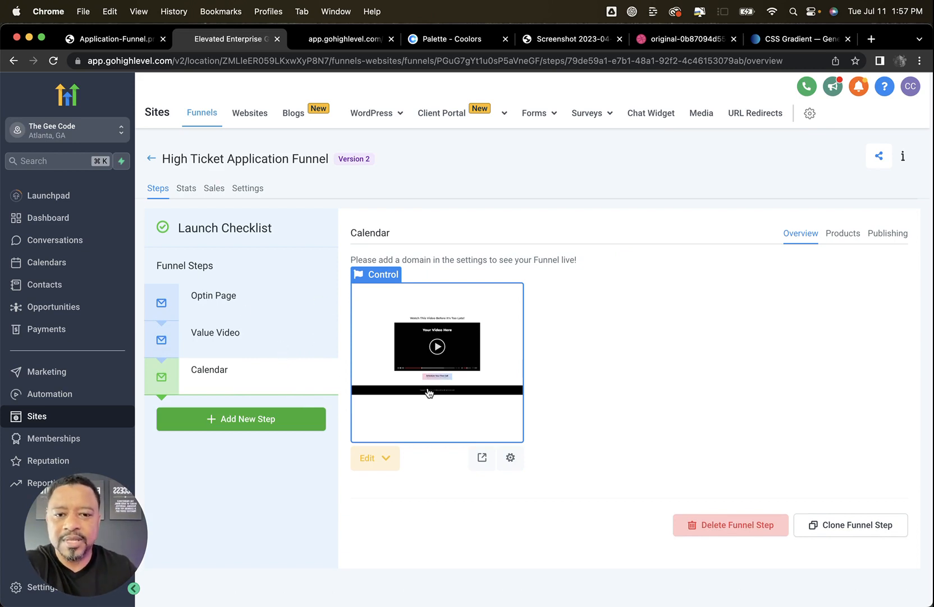
click(380, 465)
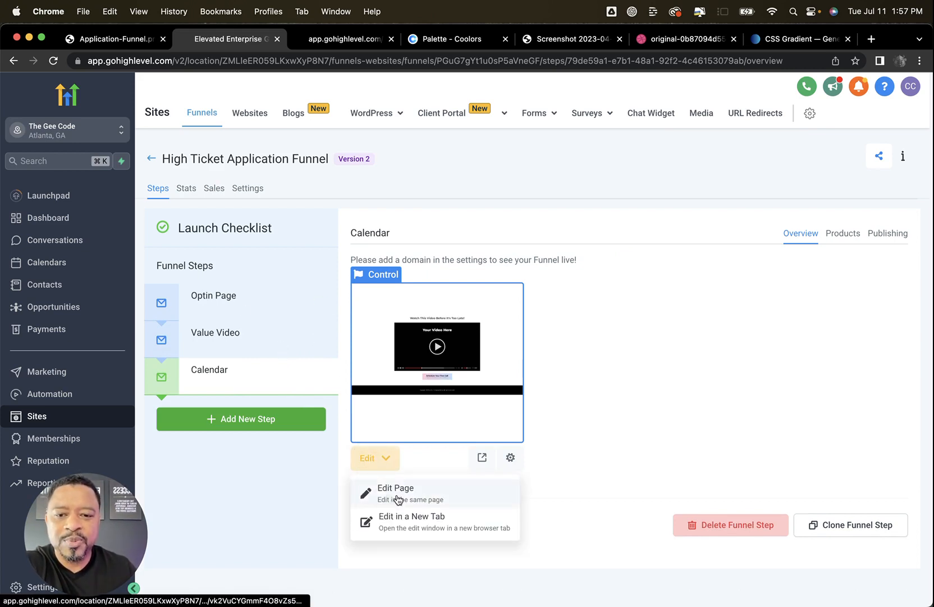
click(397, 497)
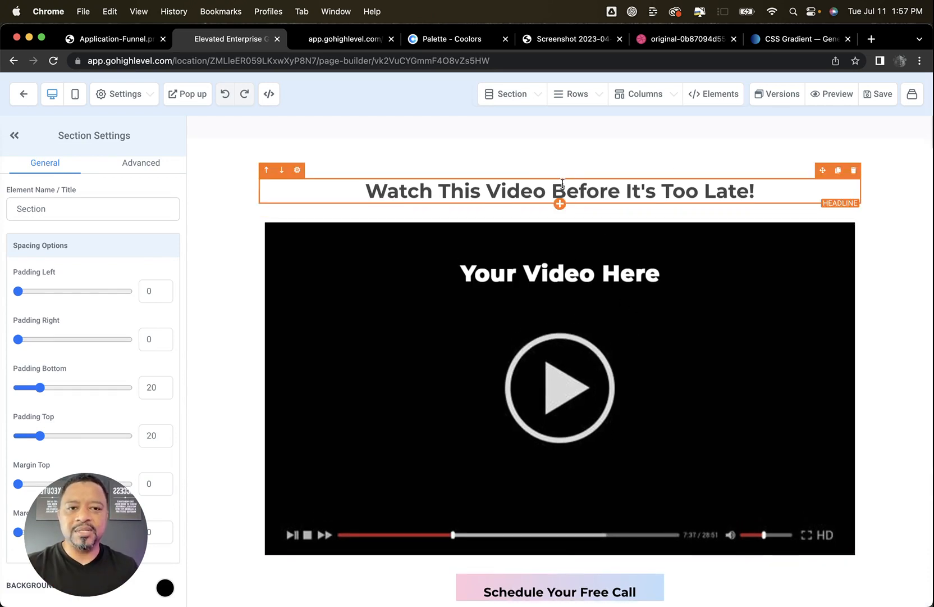
Replace the page headline with "Schedule Your Free Consultation Call"
click(517, 189)
triple_click(518, 190)
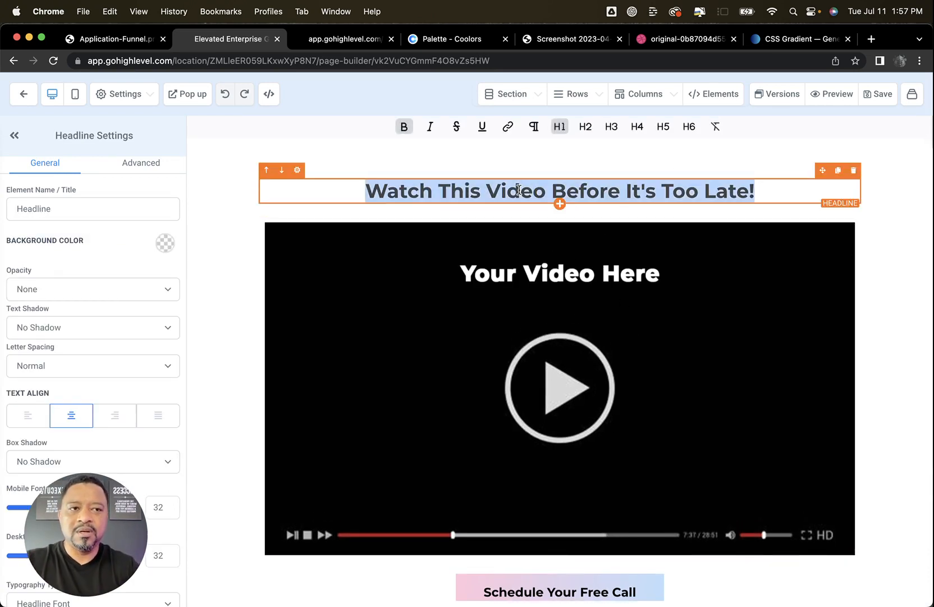
text(Schedule Y)
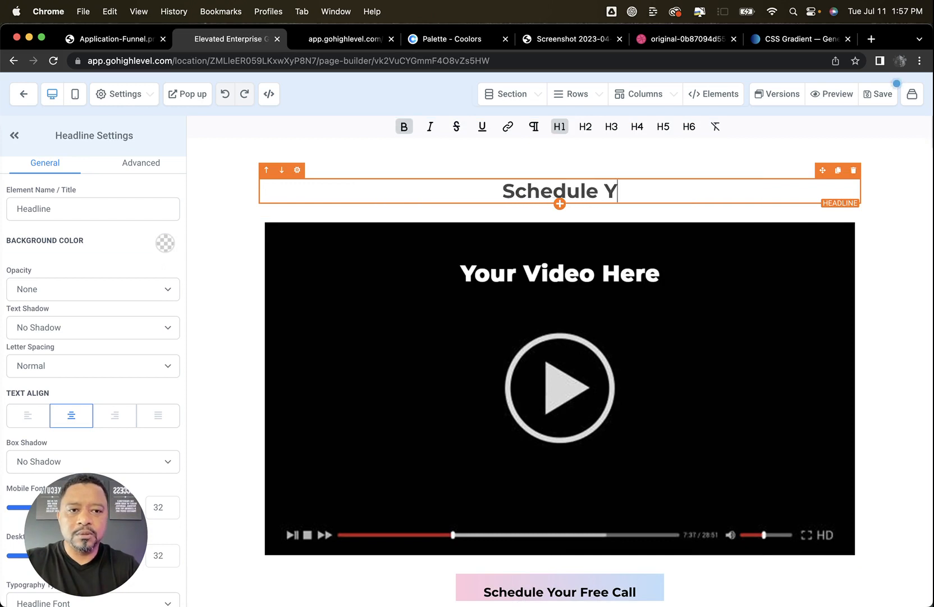
text(our Free Con)
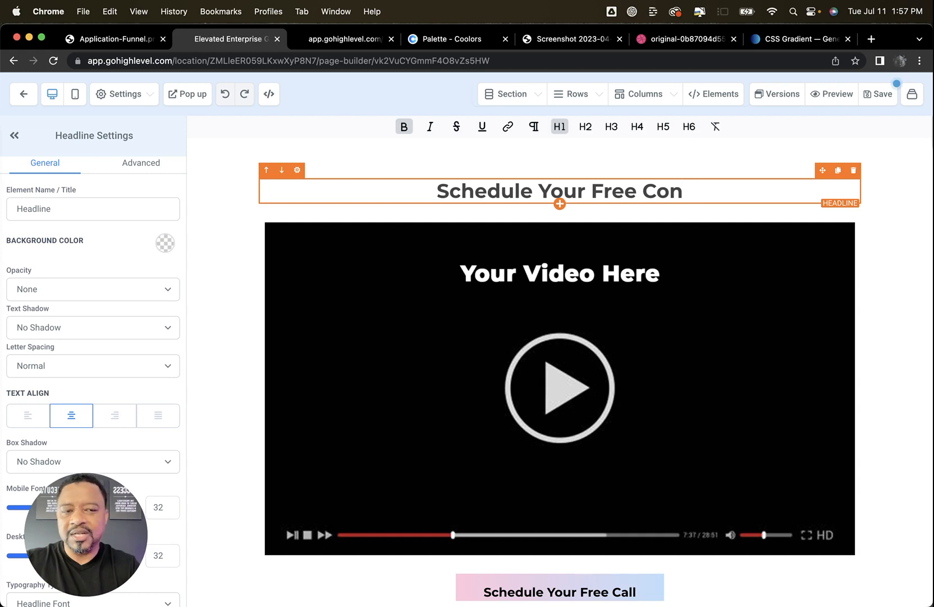
text(sult)
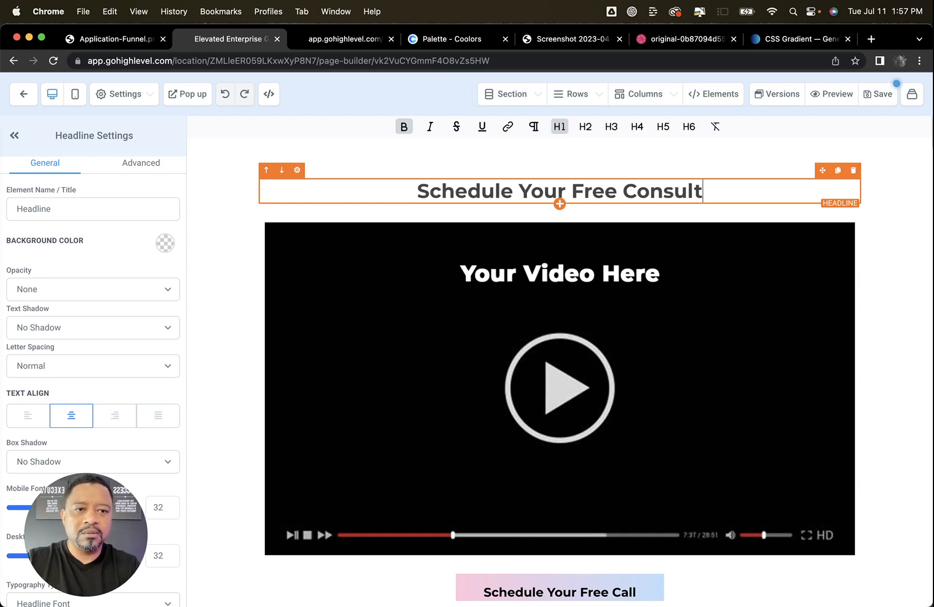
text(ation Call)
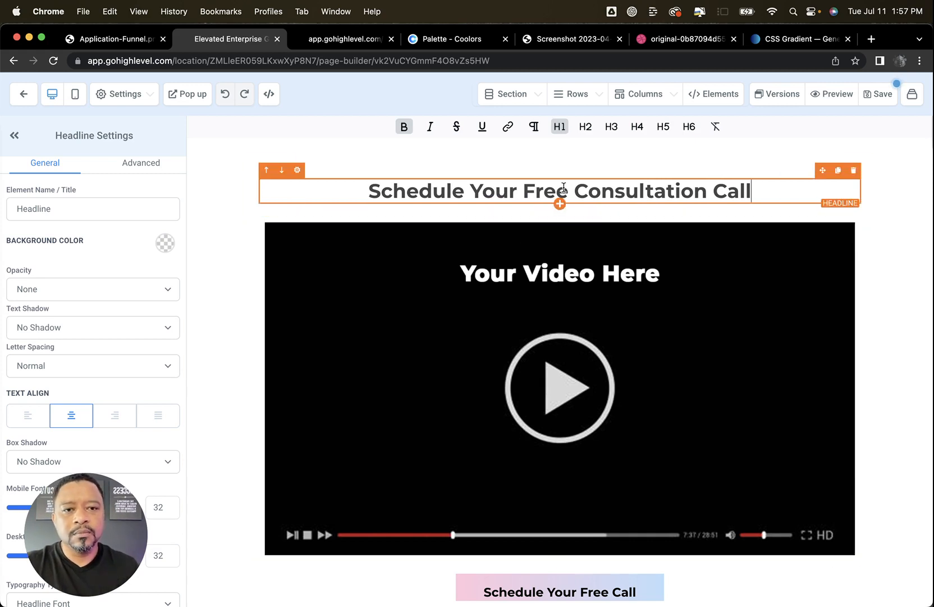
Add a sub headline below the headline reading "Please select a date that you can commit and show up to!"
click(561, 206)
click(809, 214)
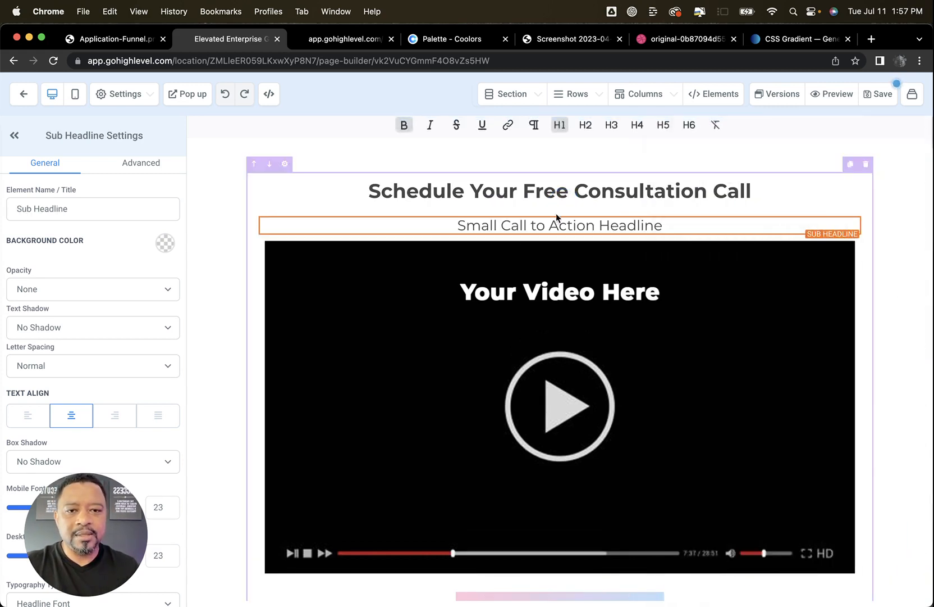
click(500, 223)
triple_click(499, 223)
key(BackSpace)
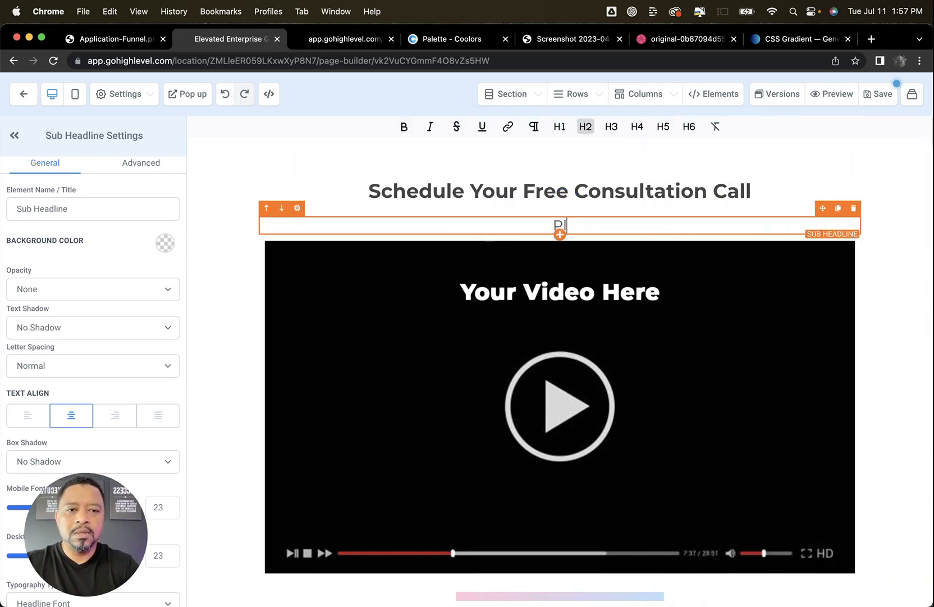
text(Please select a da)
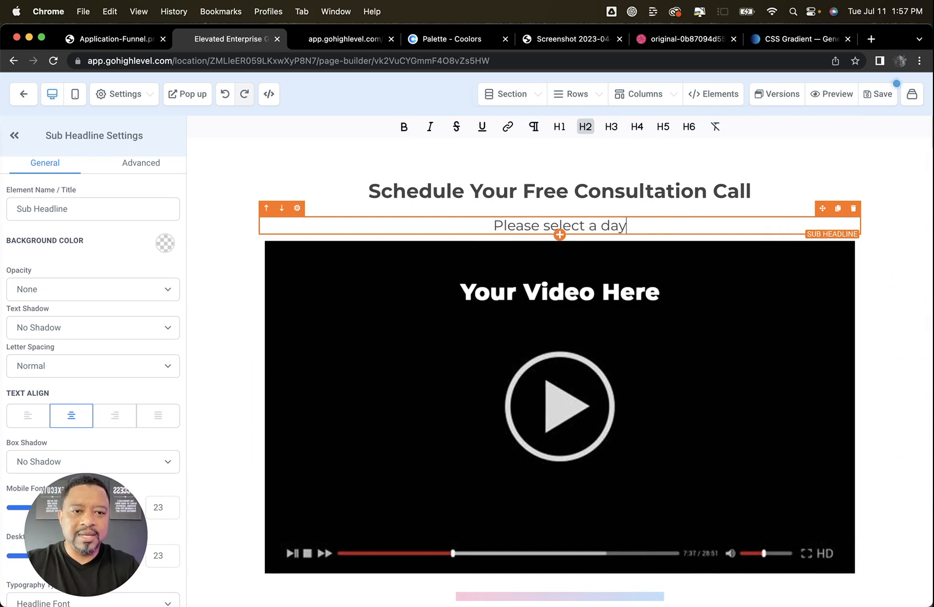
text(te that )
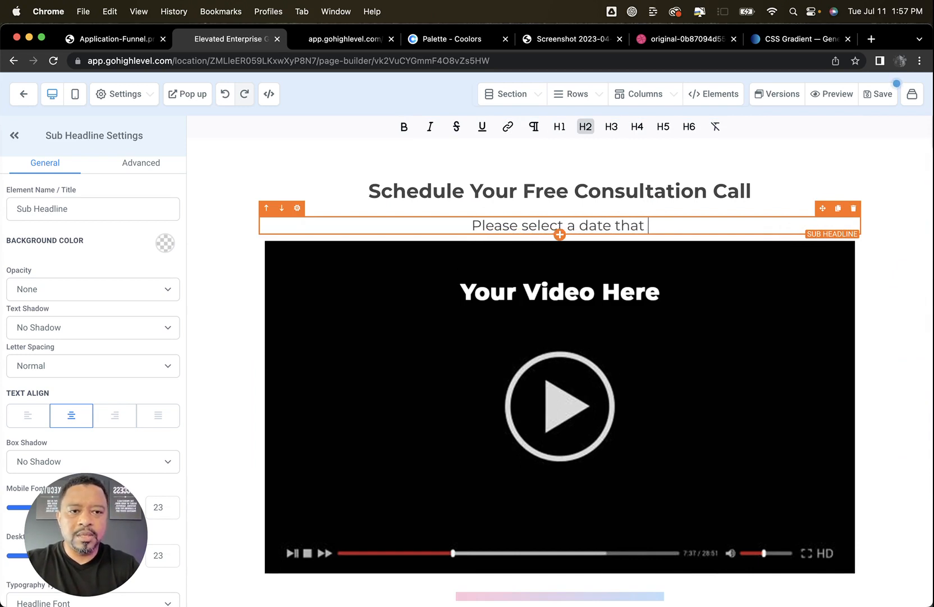
text(you can commit )
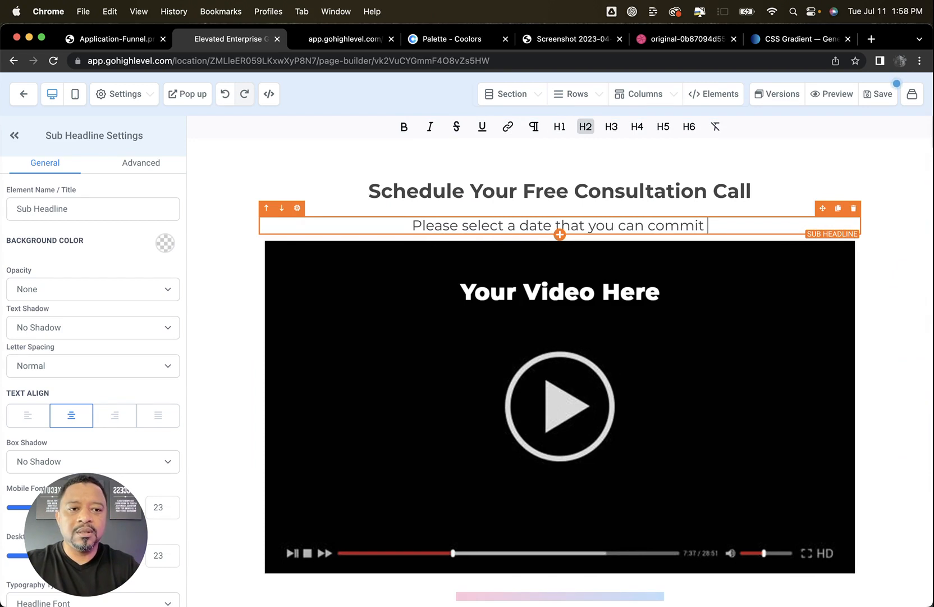
text(and show up )
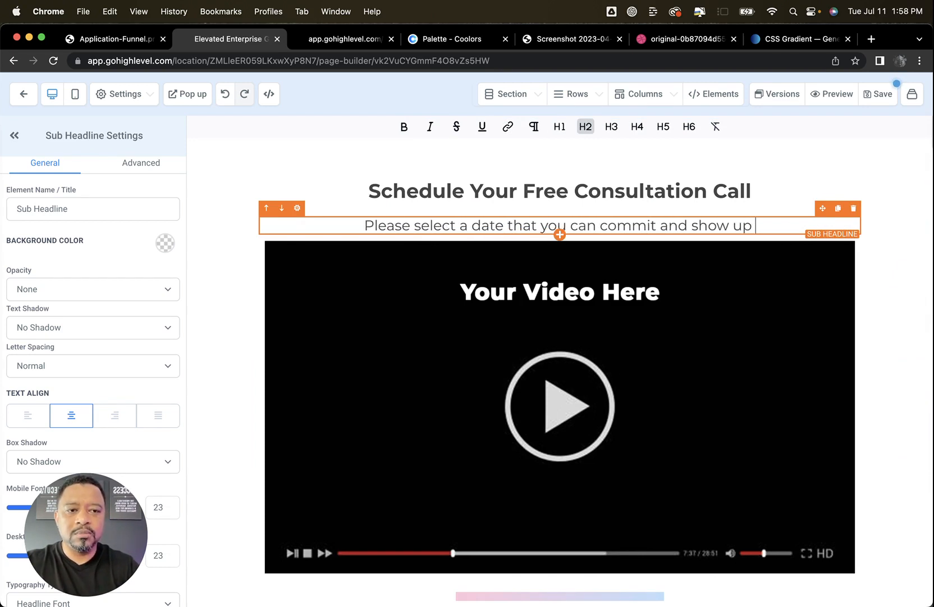
text(to!)
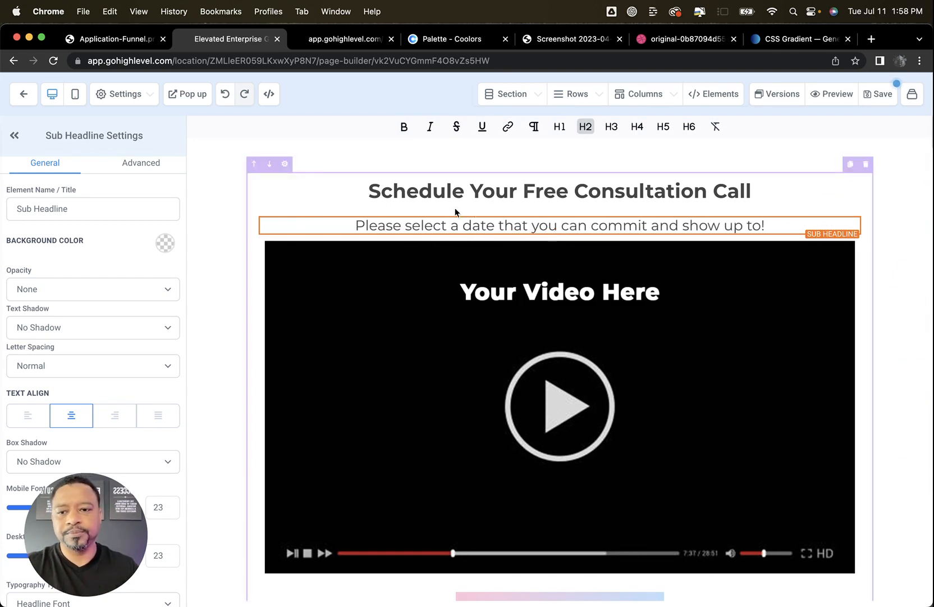
Set the desktop font size to 24 for the sub headline and 36 for the headline
scroll(150, 378, down, 6)
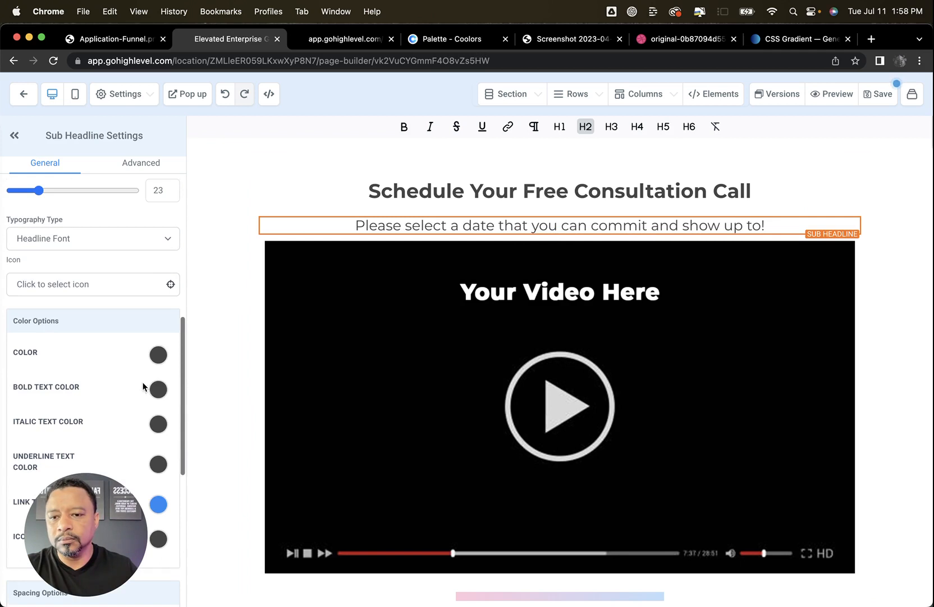
click(160, 191)
double_click(161, 192)
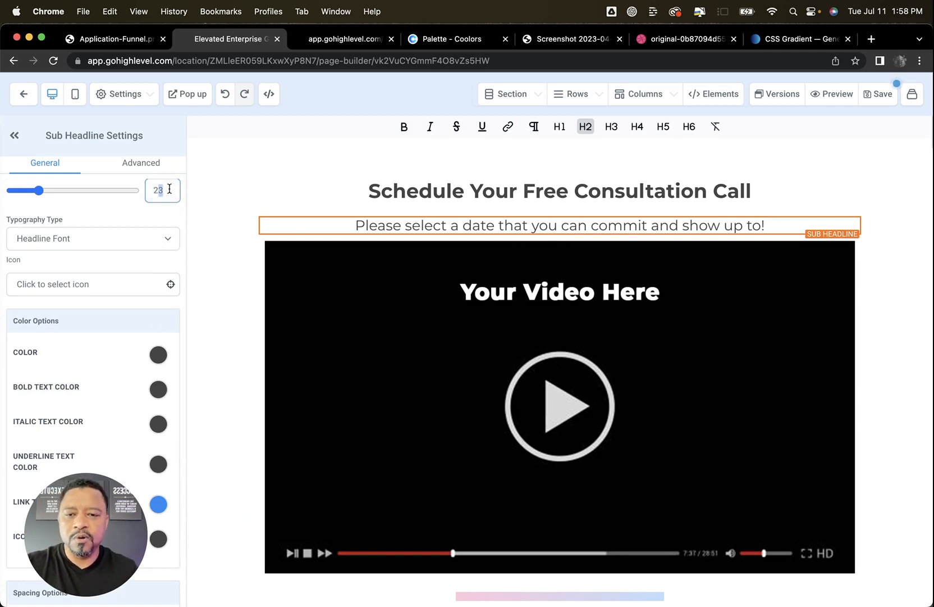
text(24)
click(453, 188)
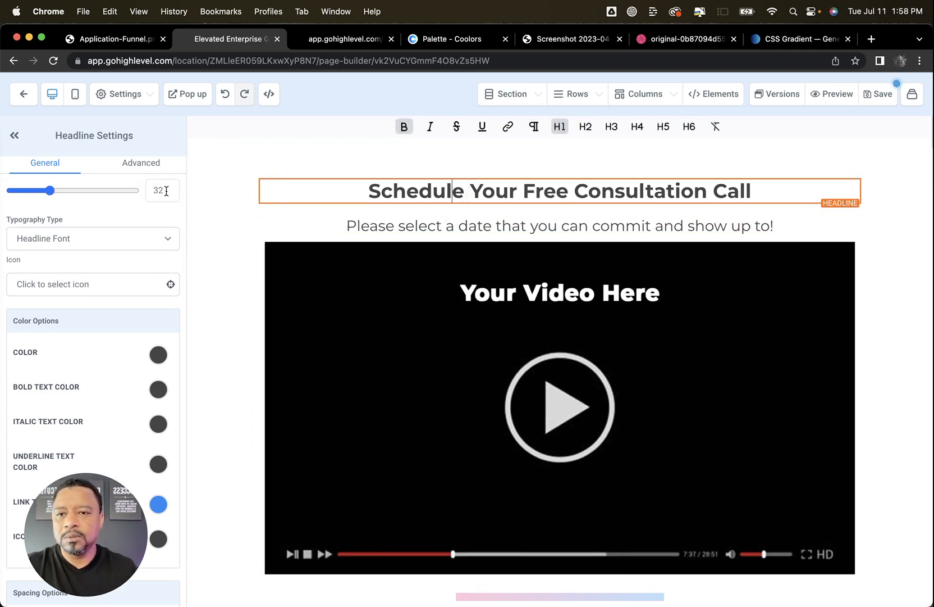
double_click(139, 190)
text(36)
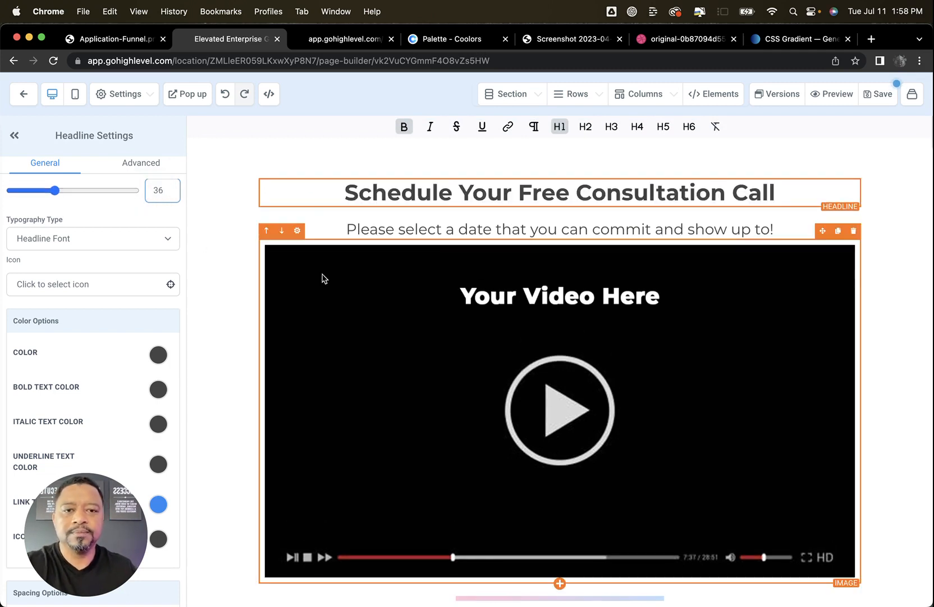
Set the sub headline's left and right padding to 10 and its bottom margin to 20
click(387, 231)
scroll(157, 303, down, 5)
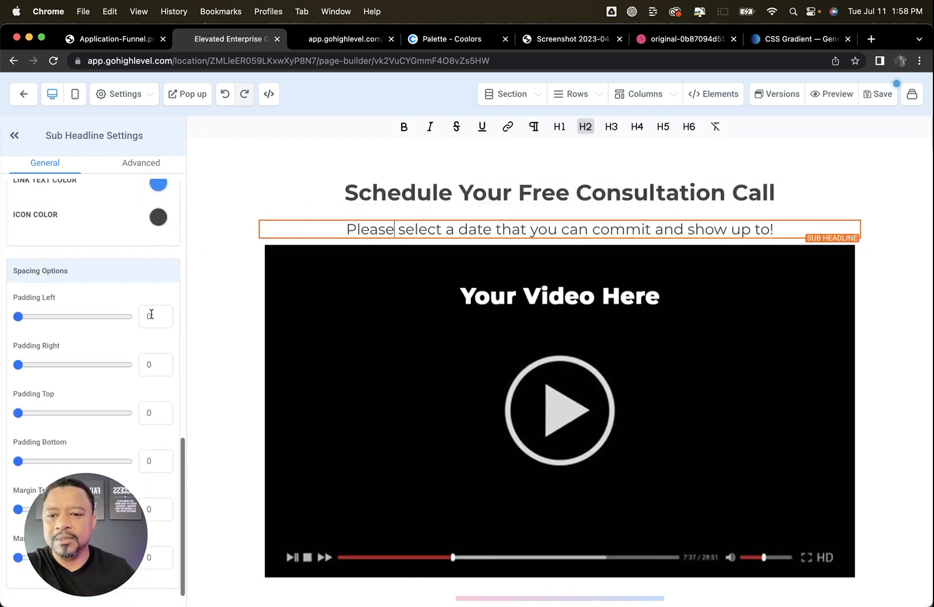
double_click(150, 316)
text(10)
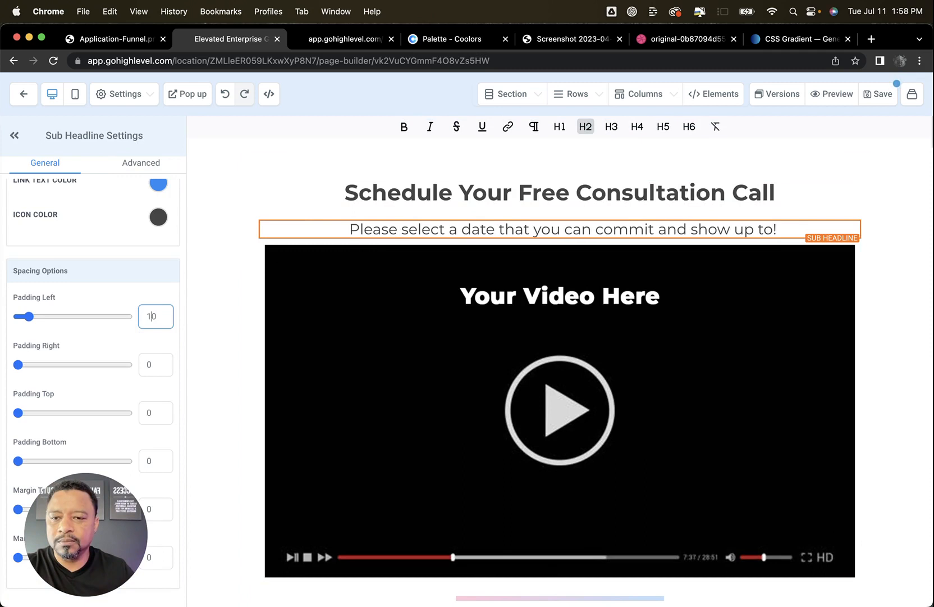
double_click(142, 357)
text(10)
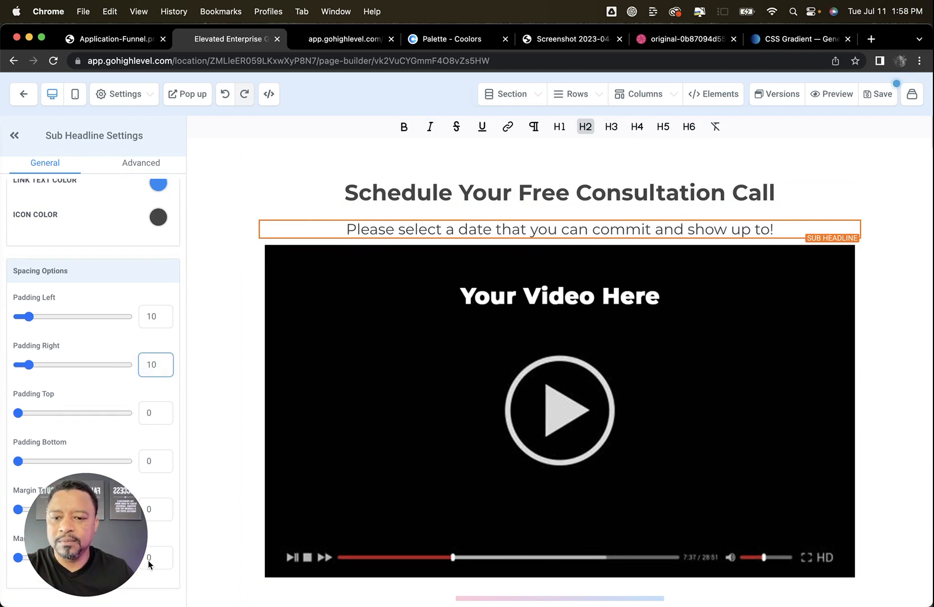
click(150, 561)
click(164, 551)
drag(120, 526, 120, 477)
click(143, 556)
click(143, 558)
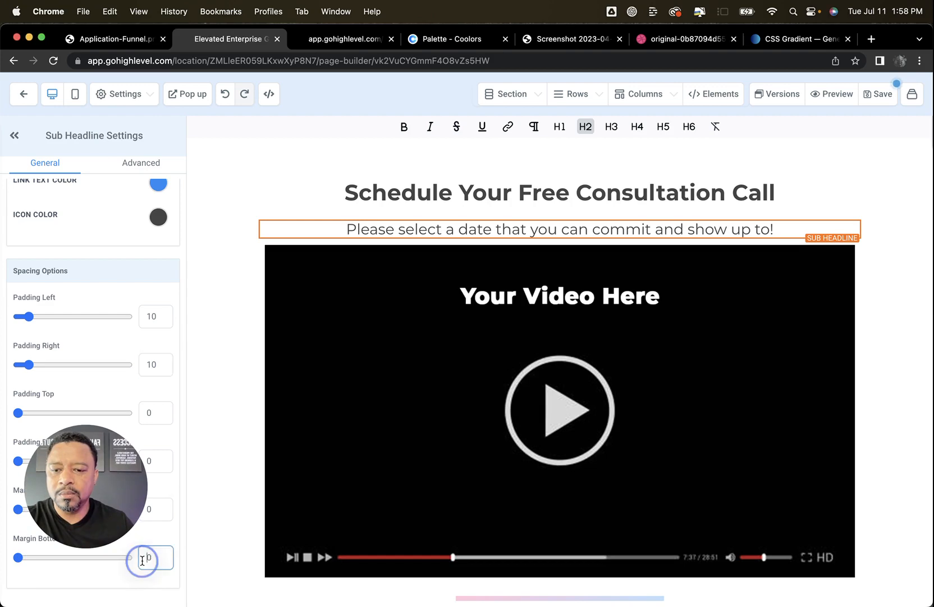
text(2)
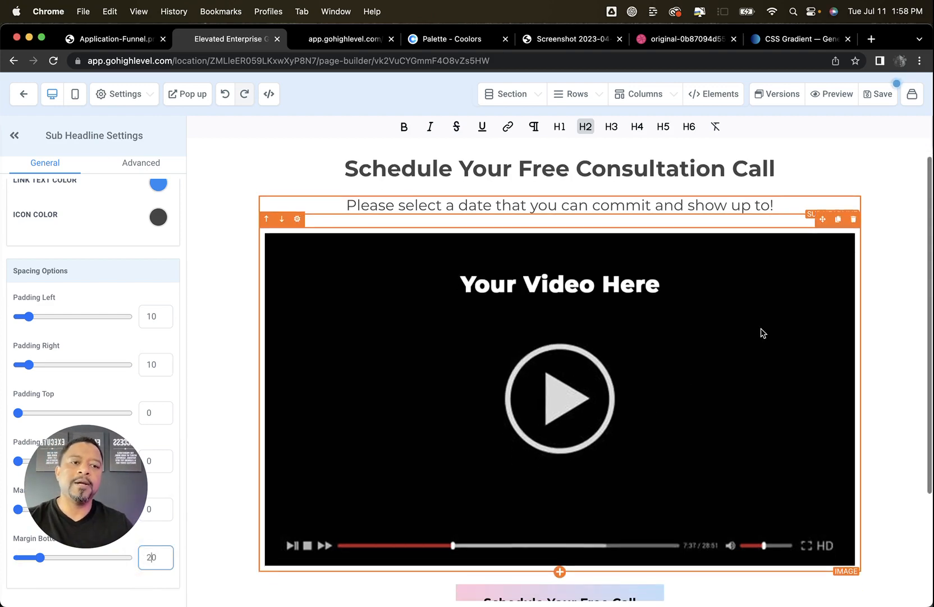
Delete the video placeholder image and the "Schedule Your Free Call" button from the page
click(843, 248)
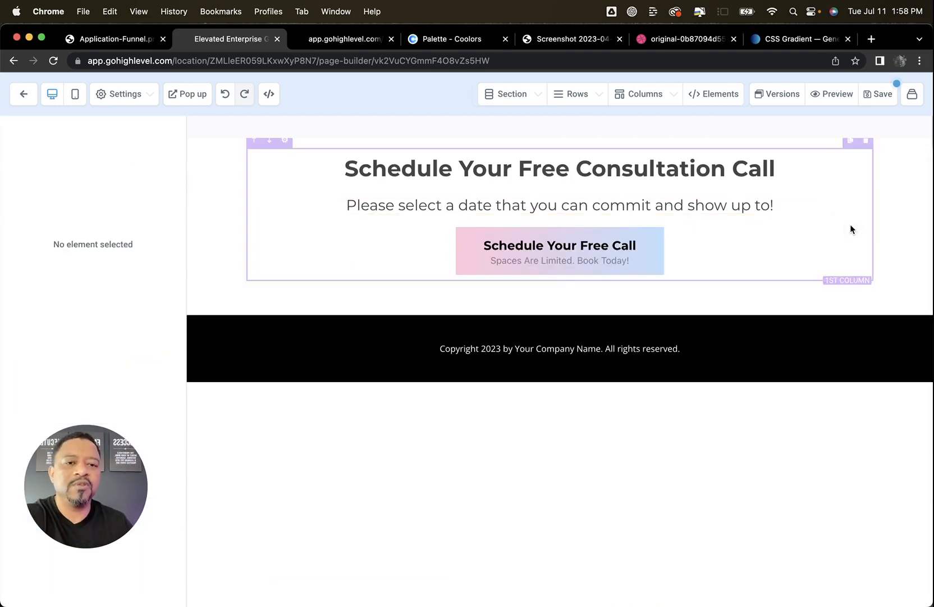
click(853, 219)
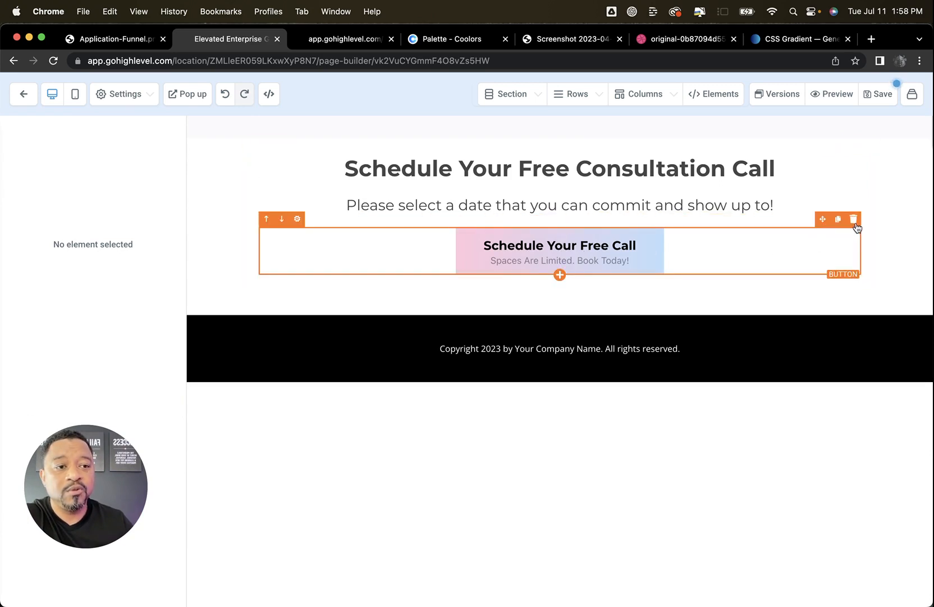
click(854, 219)
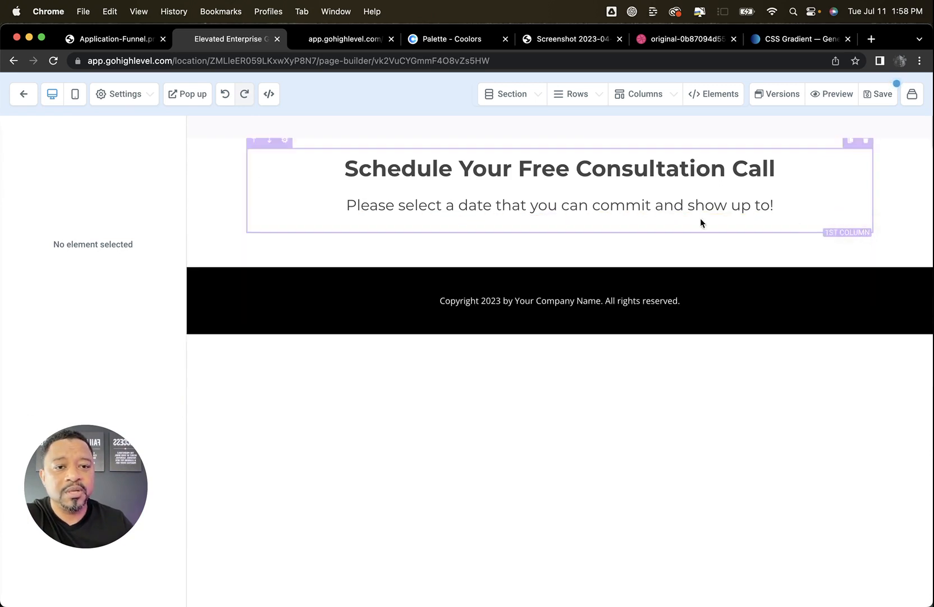
Add a Calendar element below the sub headline and assign Doc's Calendar to it
click(559, 216)
scroll(769, 379, down, 1)
scroll(767, 379, down, 4)
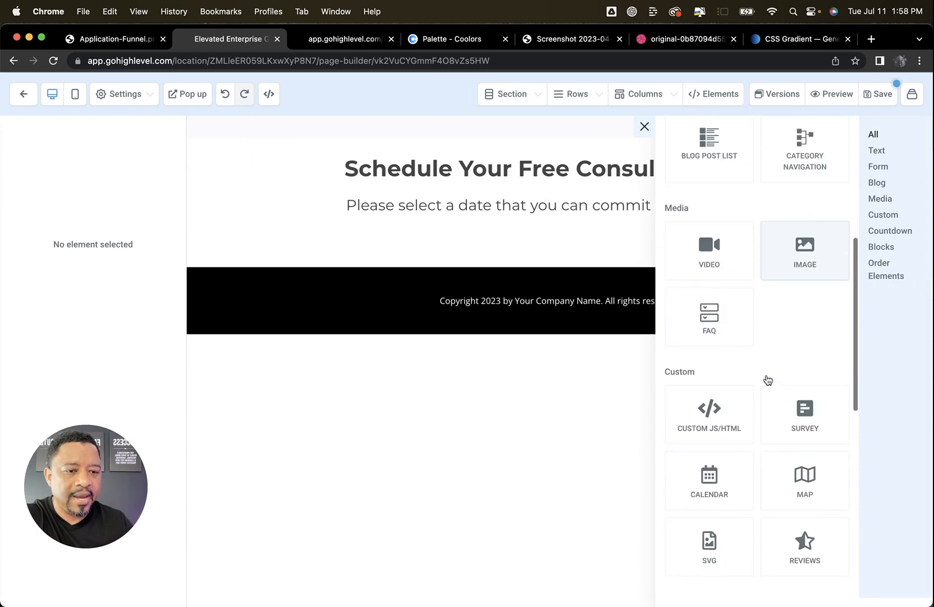
scroll(759, 388, down, 1)
click(697, 459)
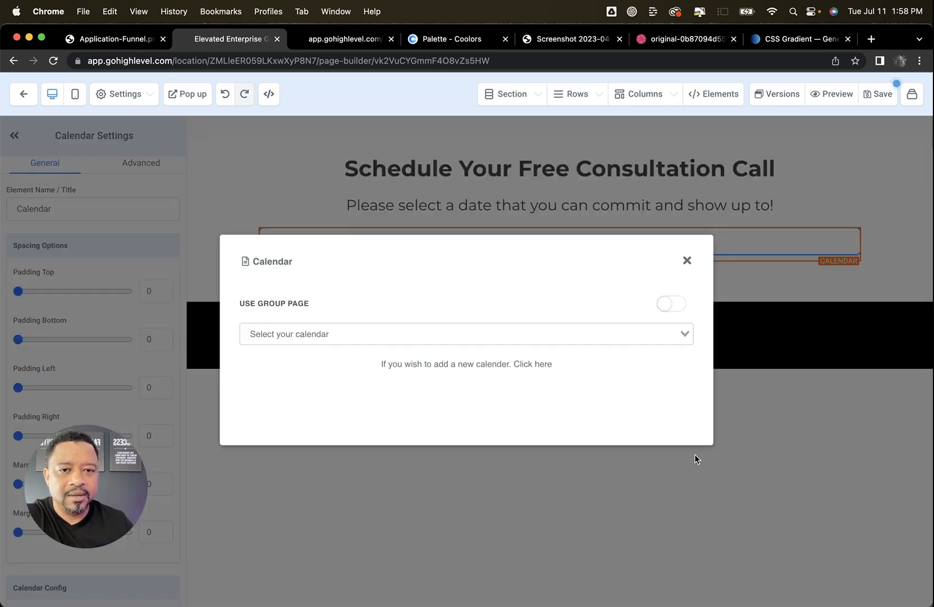
click(386, 334)
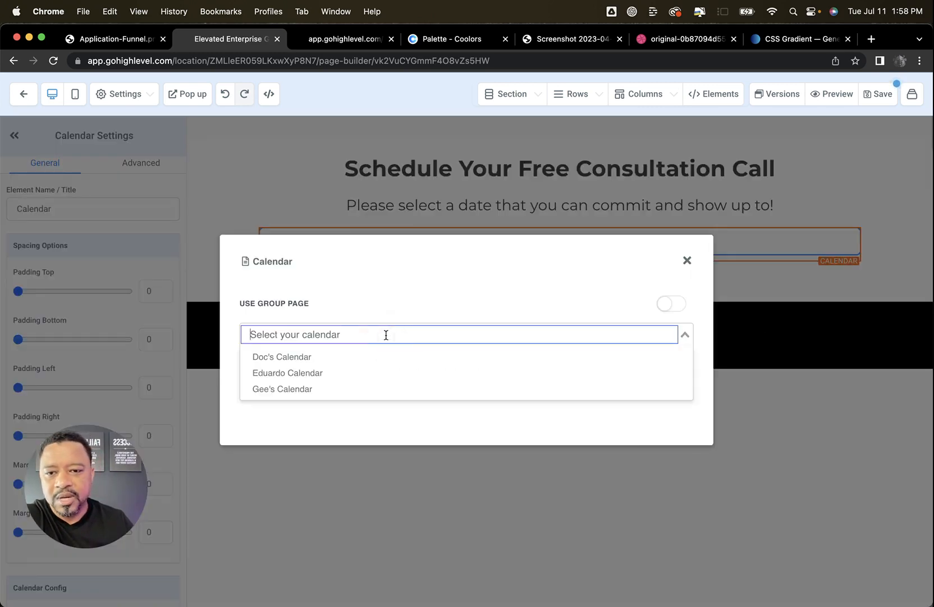
click(340, 359)
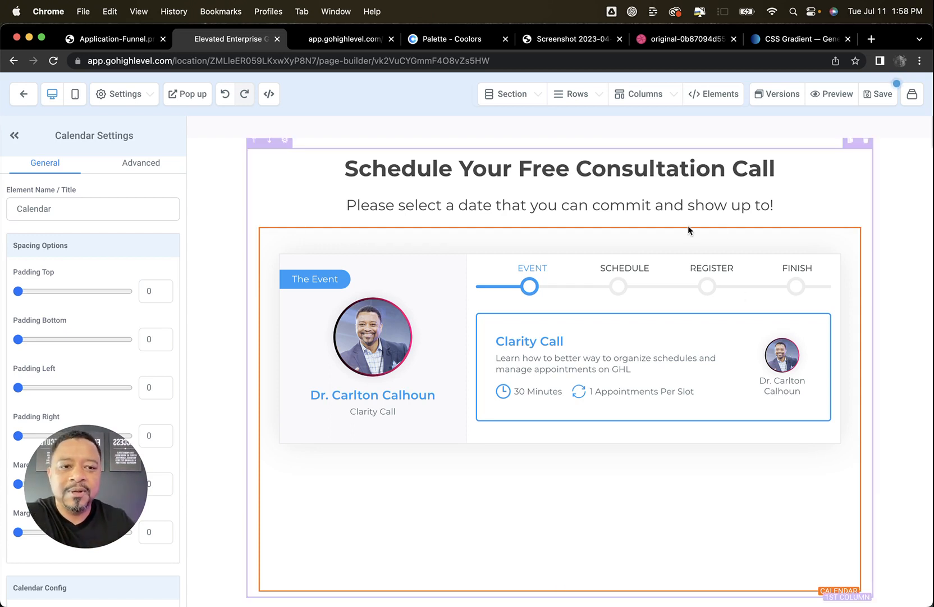
Switch the Calendar element to the second calendar in its list of available calendars
scroll(135, 309, down, 5)
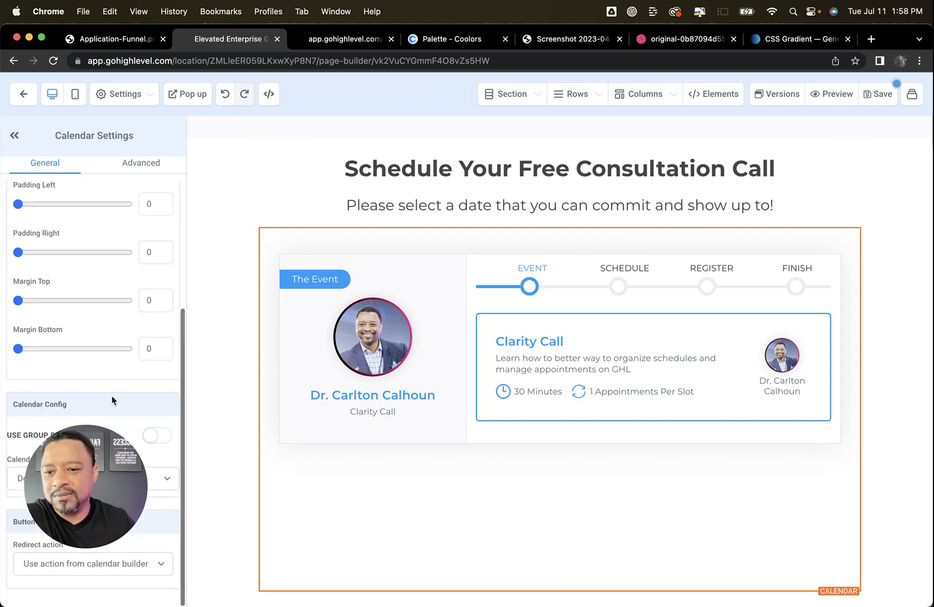
drag(139, 474, 114, 340)
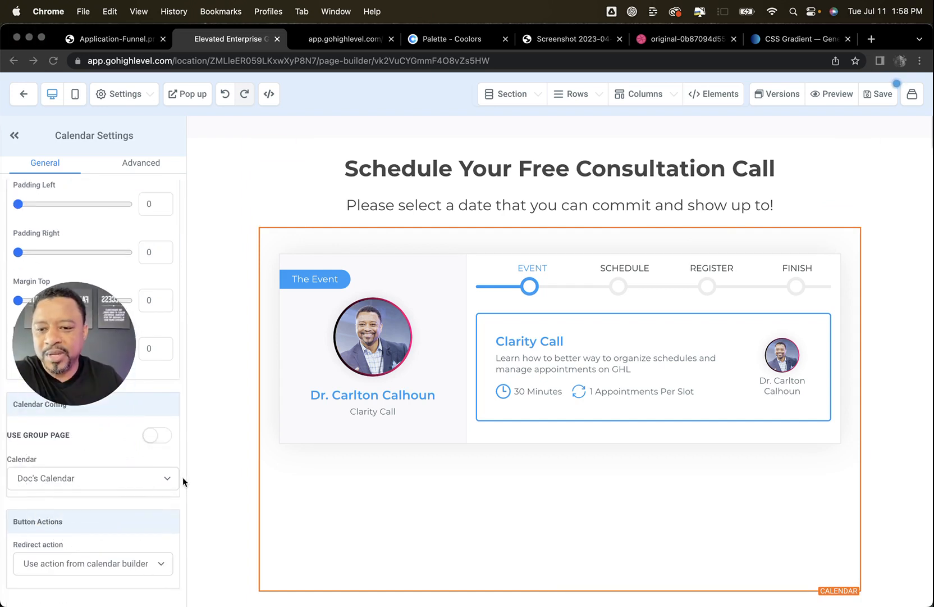
click(158, 480)
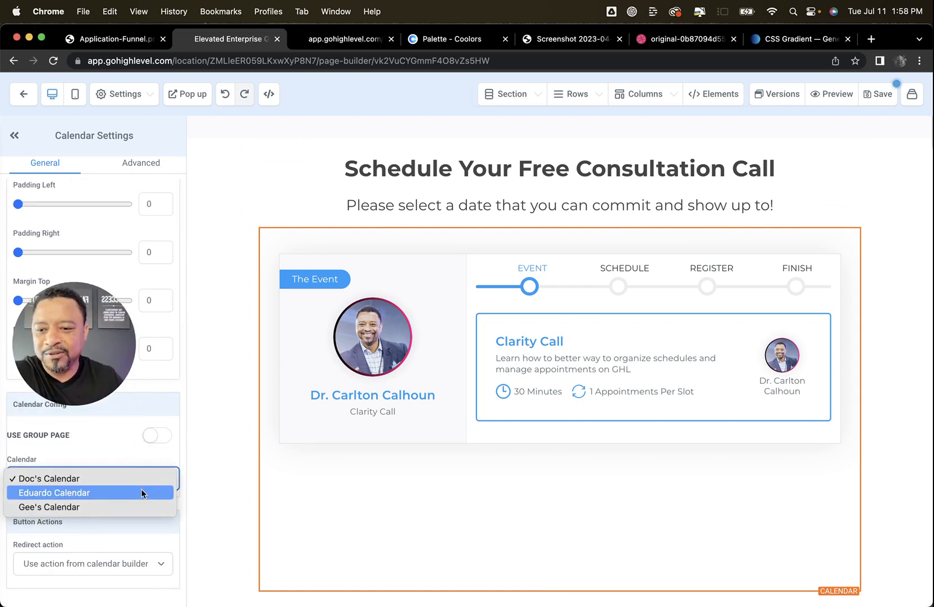
click(141, 492)
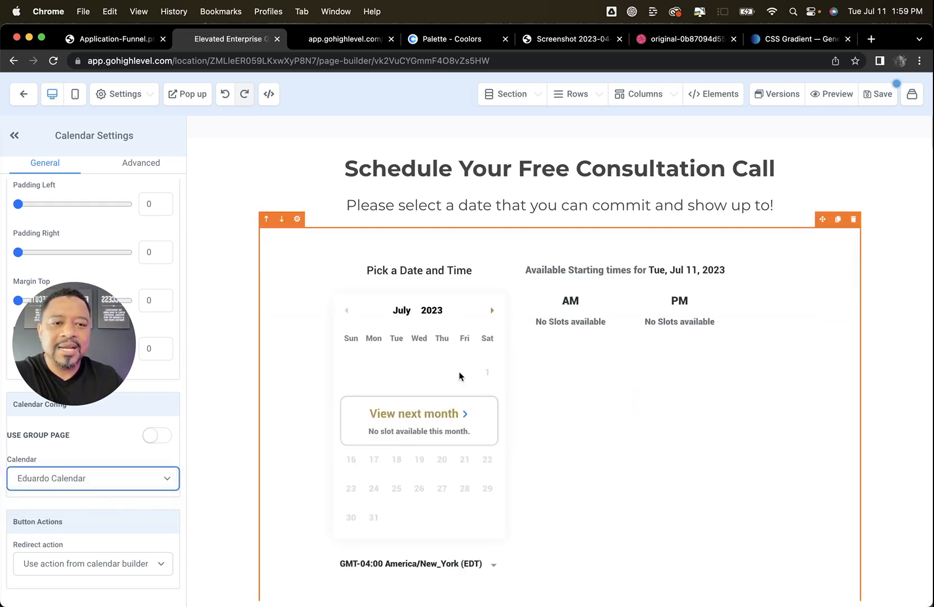
Assign Doc's Calendar to the Calendar element and preview the saved page, keeping the existing SEO meta data
click(126, 484)
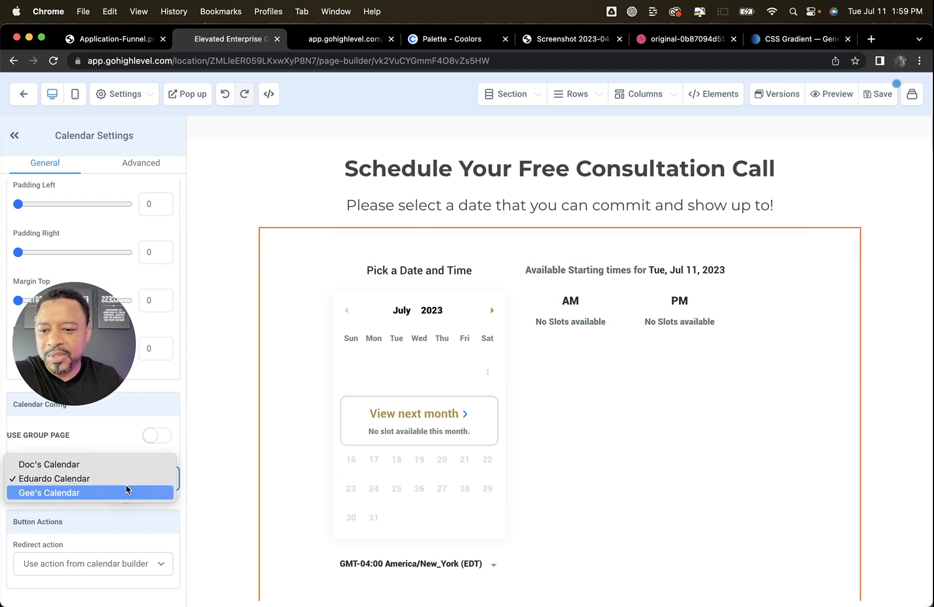
click(119, 465)
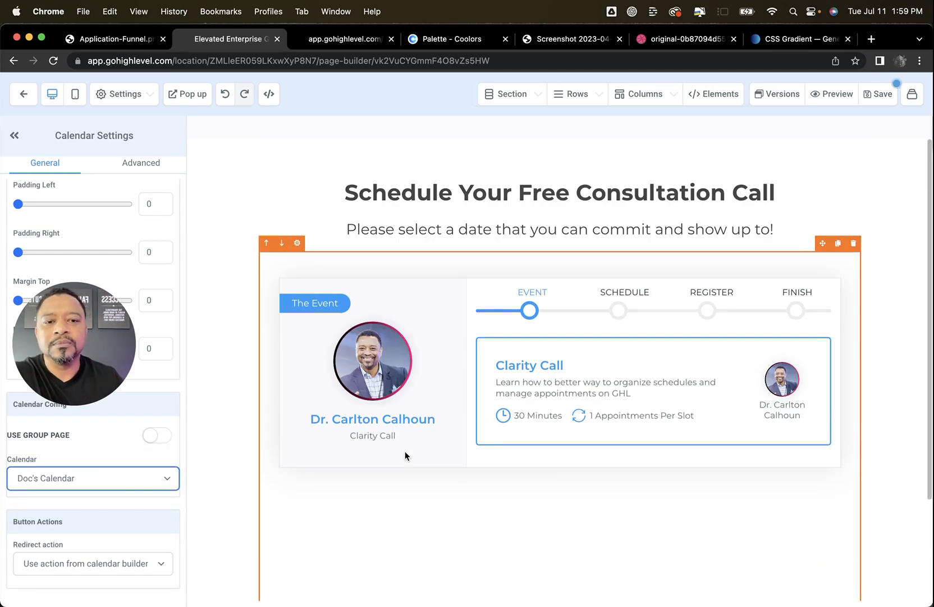
click(883, 96)
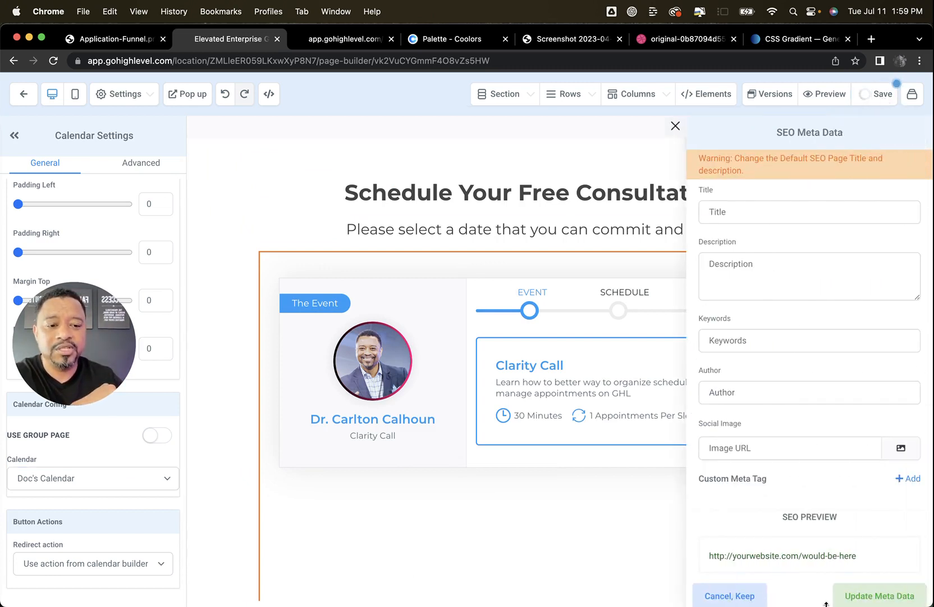
click(747, 599)
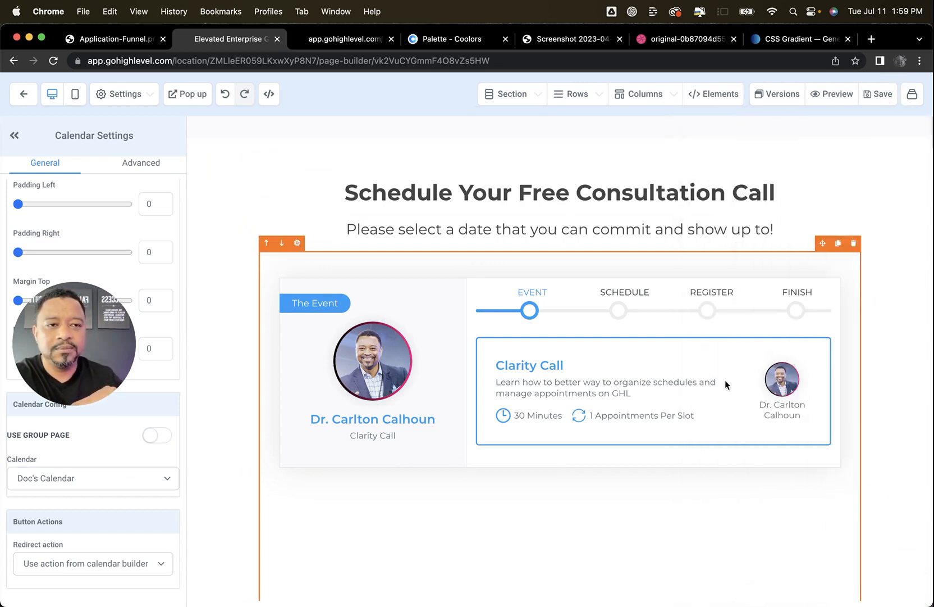
click(848, 95)
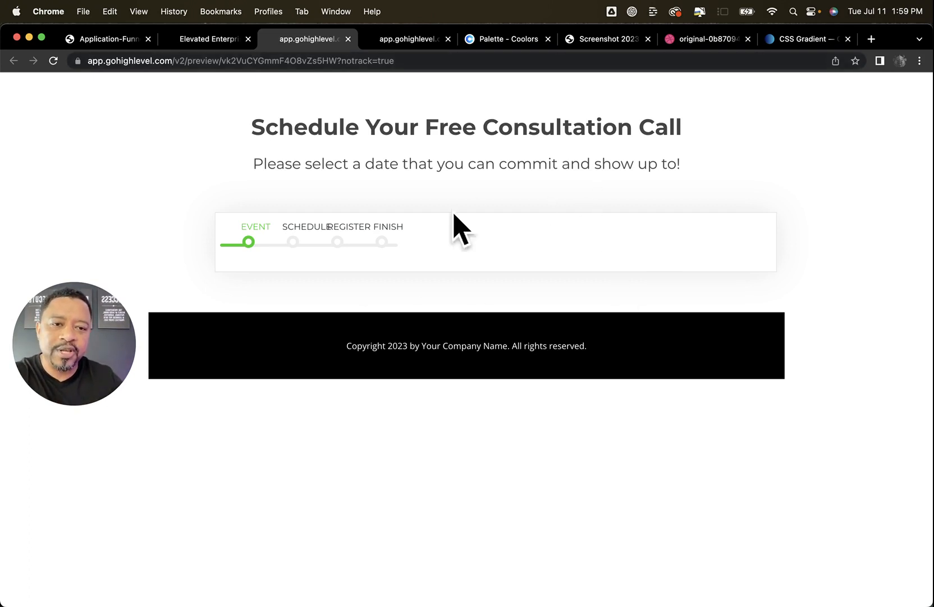
Switch the Calendar element back to the second listed calendar and check the saved page in the refreshed preview
click(211, 43)
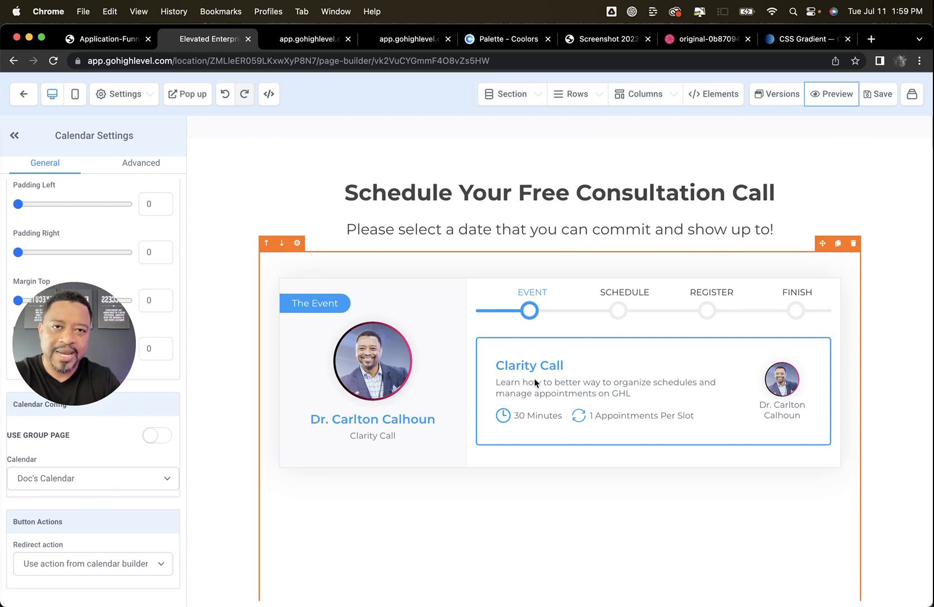
click(118, 480)
click(111, 495)
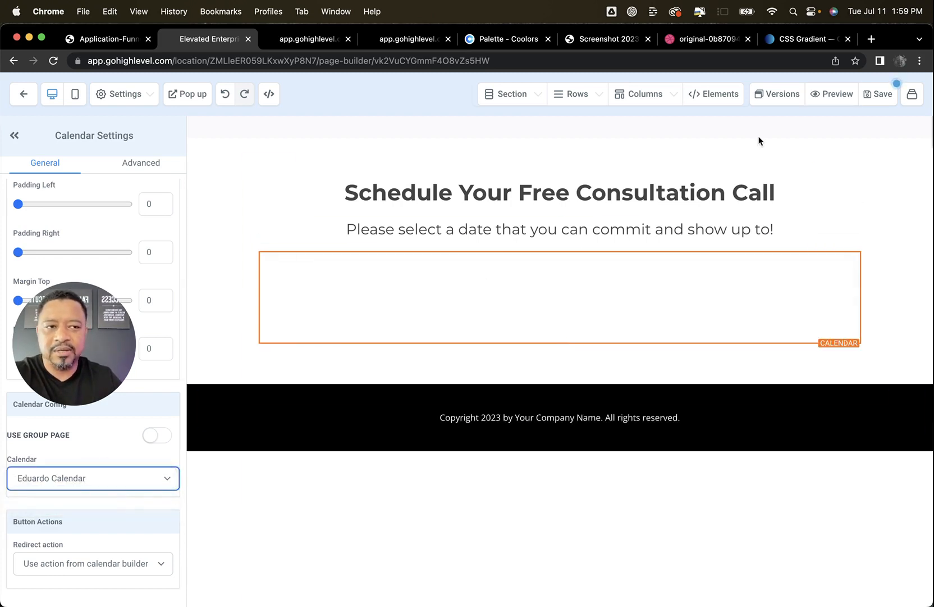
click(879, 93)
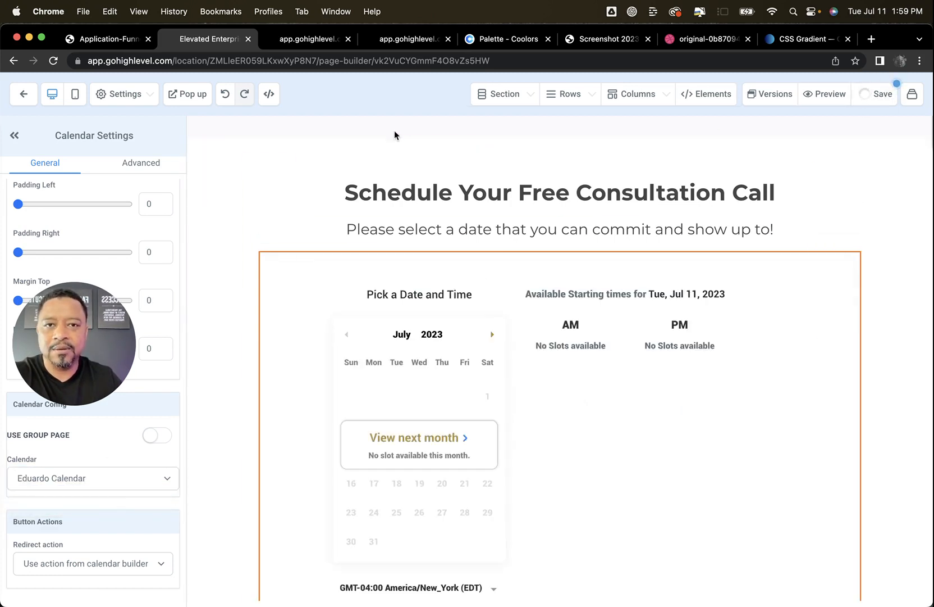
click(317, 41)
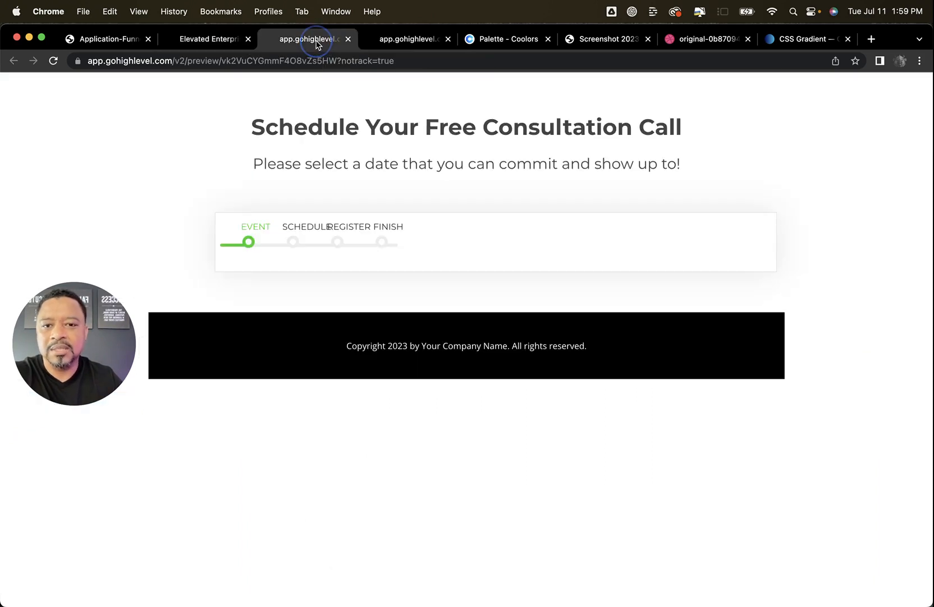
click(53, 67)
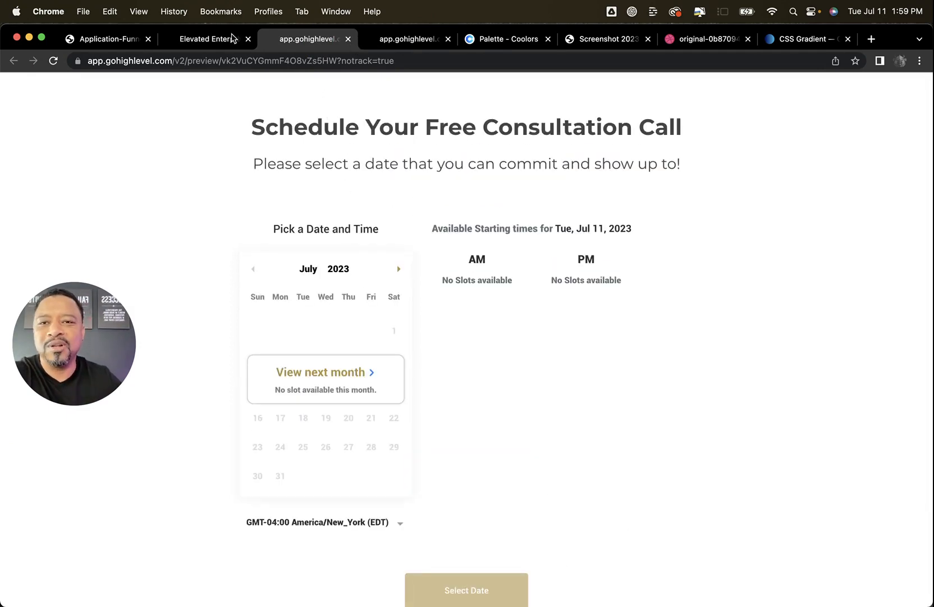
Replace the Calendar element below the sub headline with a Custom JS/HTML element
click(198, 39)
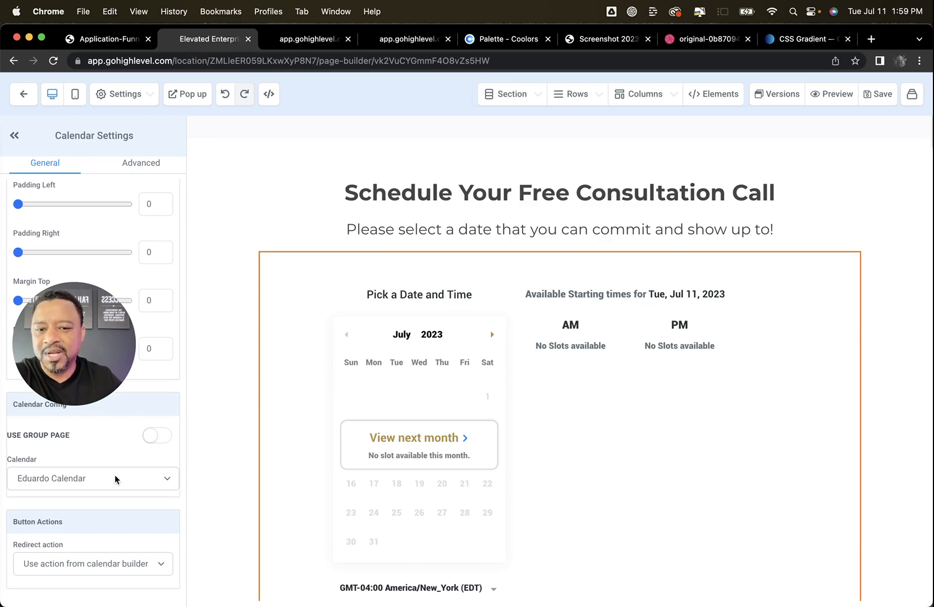
click(129, 479)
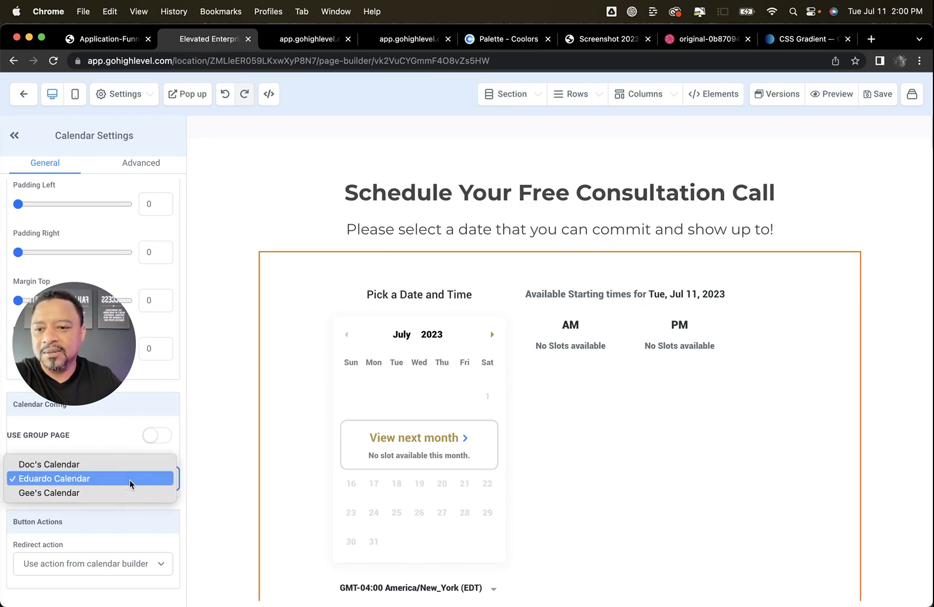
click(212, 433)
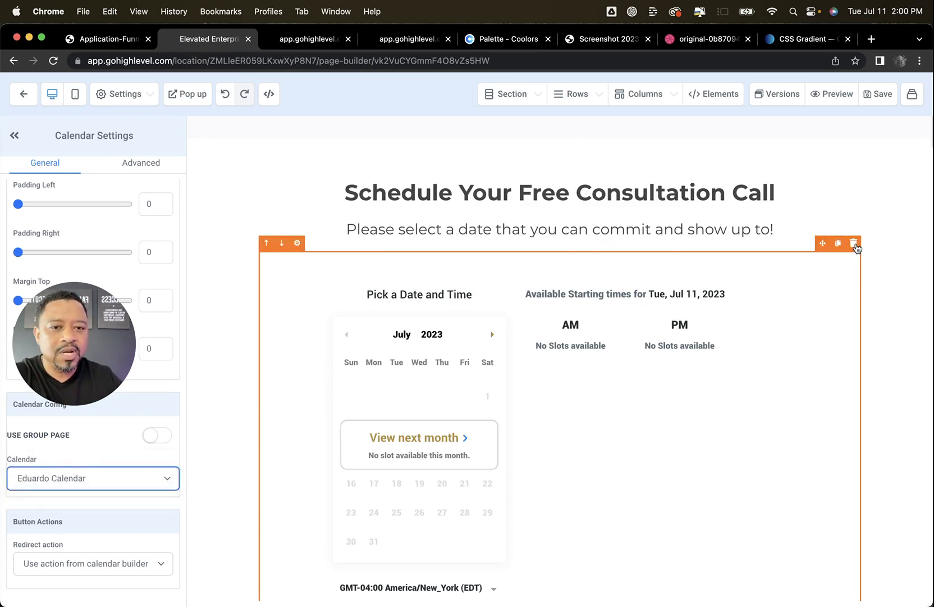
click(854, 243)
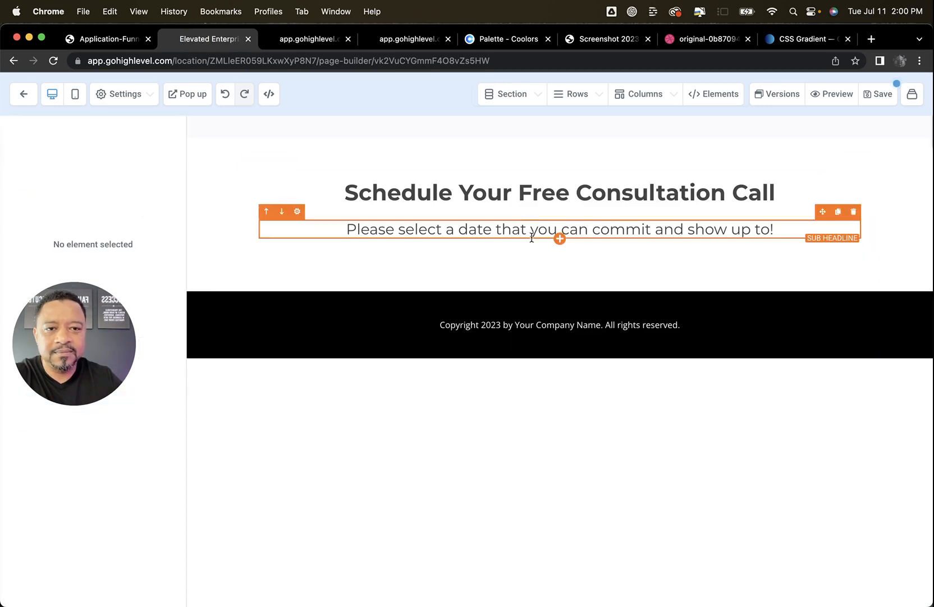
click(560, 238)
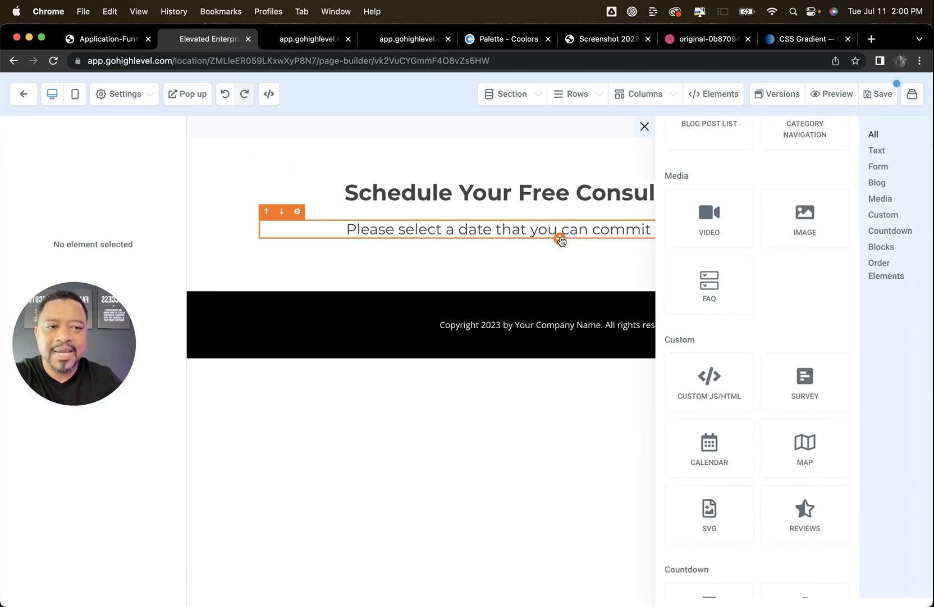
click(700, 392)
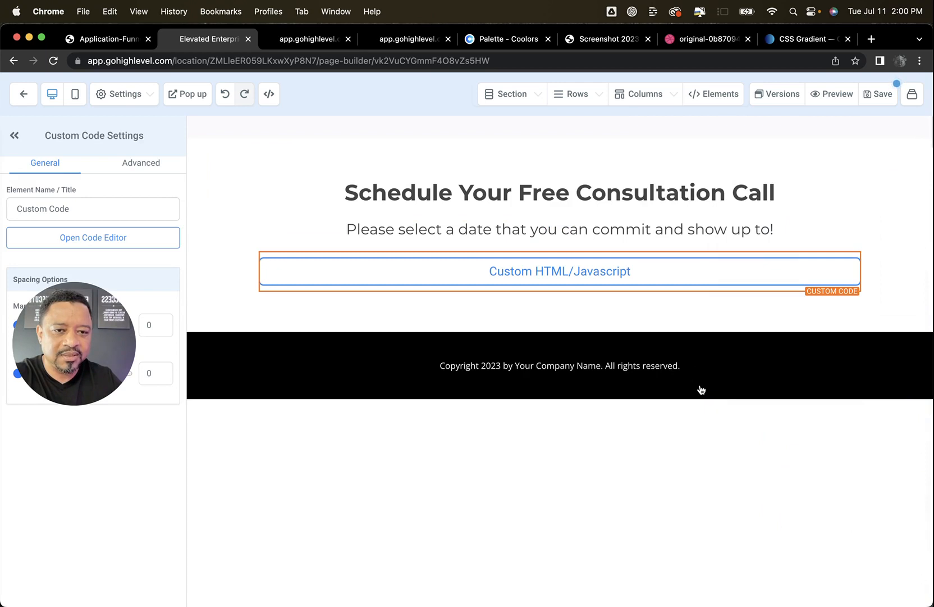
Rename the custom code element as "Calendar Code" and save the page
drag(98, 208, 3, 196)
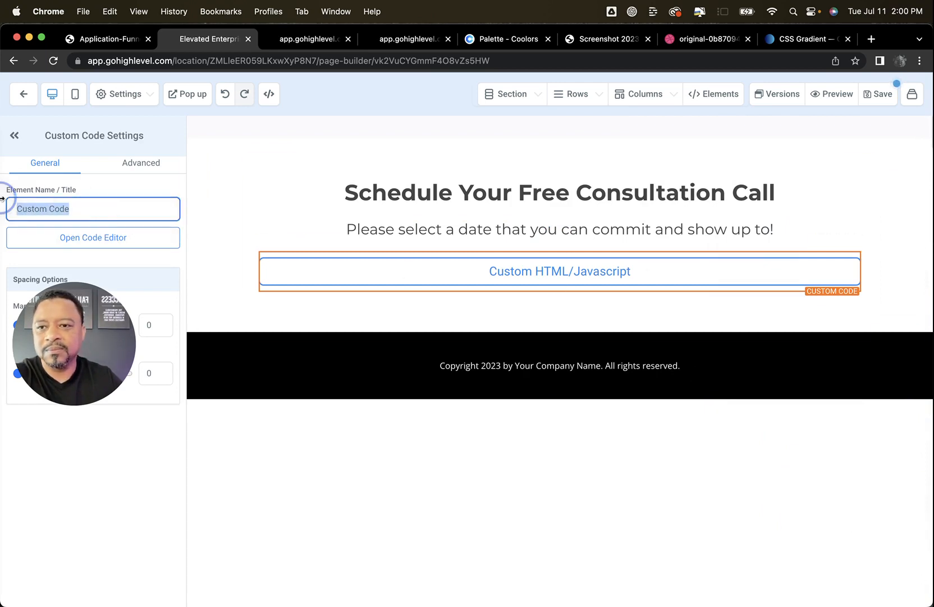
text(Calenda)
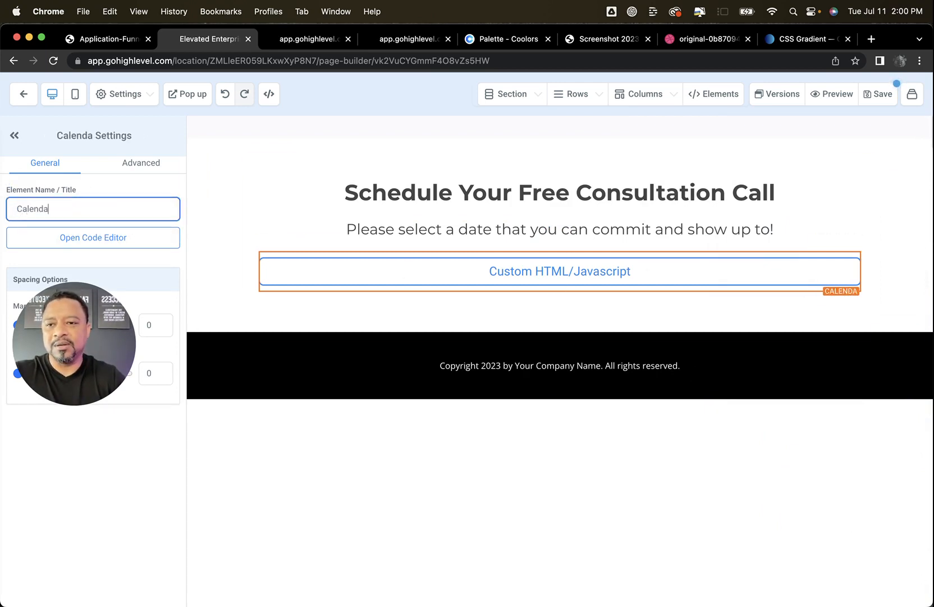
text(r Code)
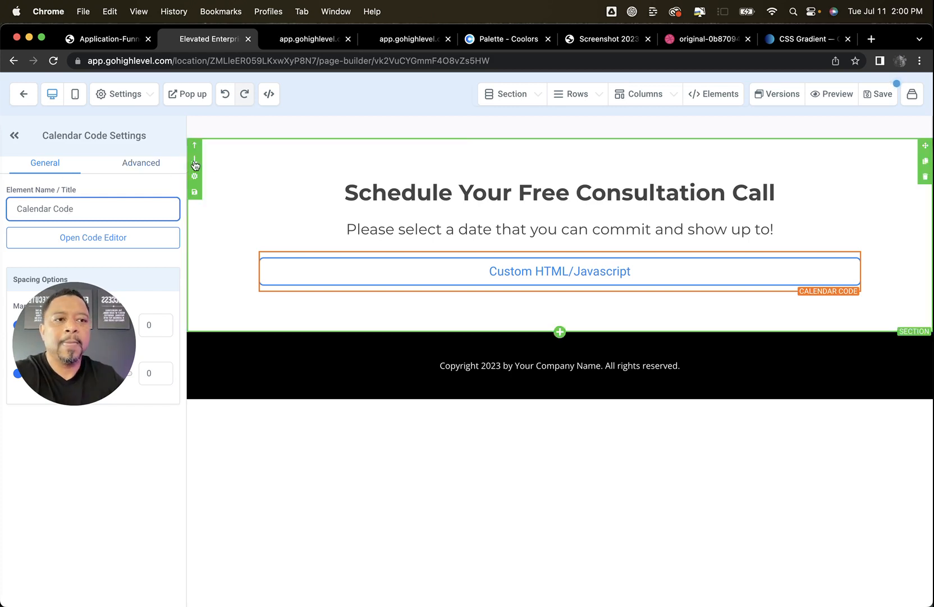
click(881, 94)
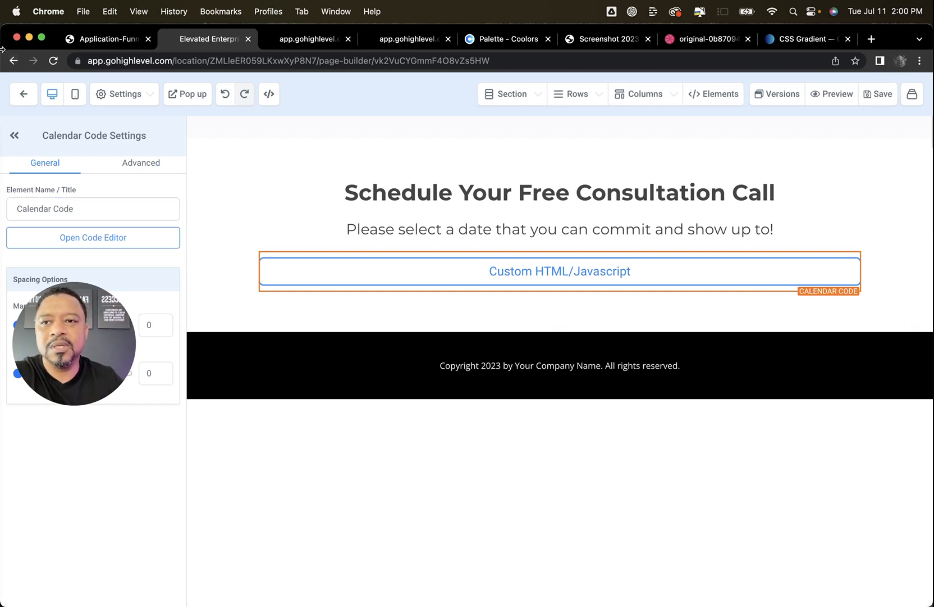
Leave the page builder and copy the embed code of Doc's Calendar from the calendar settings
click(28, 100)
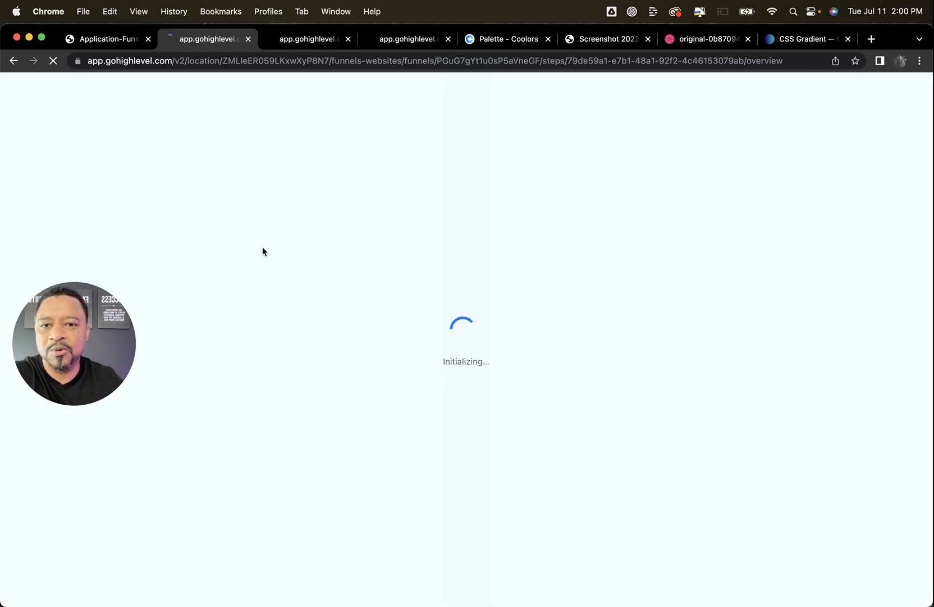
drag(94, 322, 95, 509)
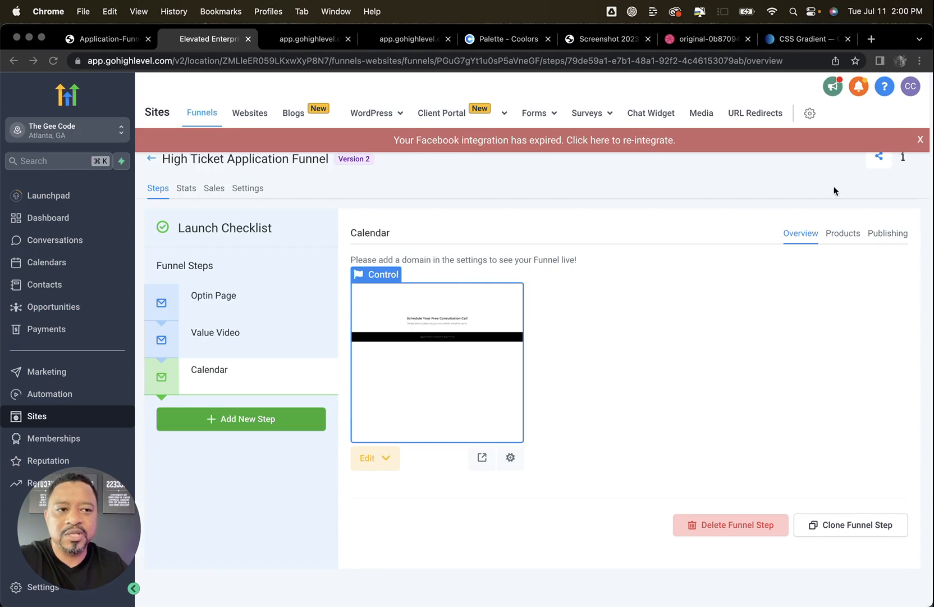
click(917, 140)
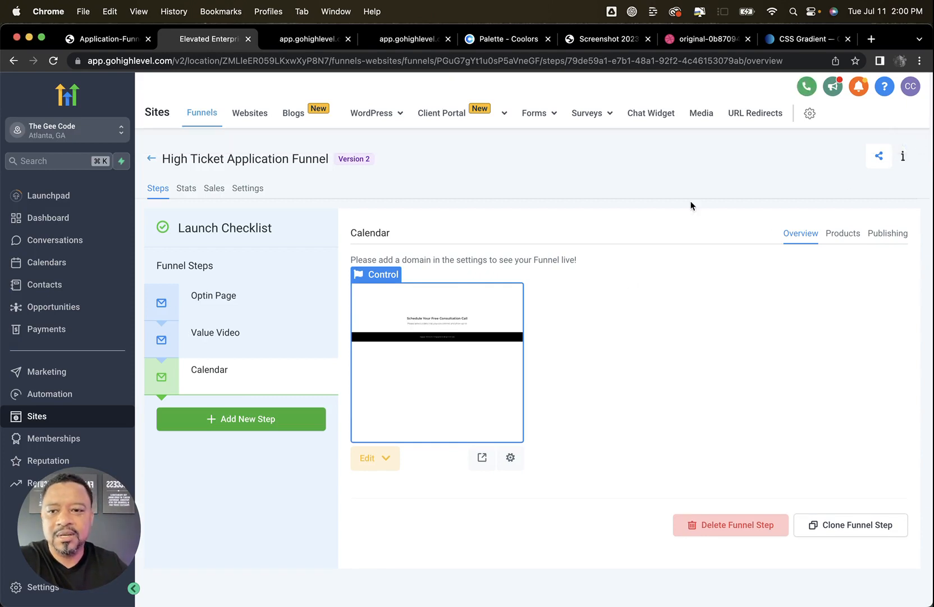
click(55, 263)
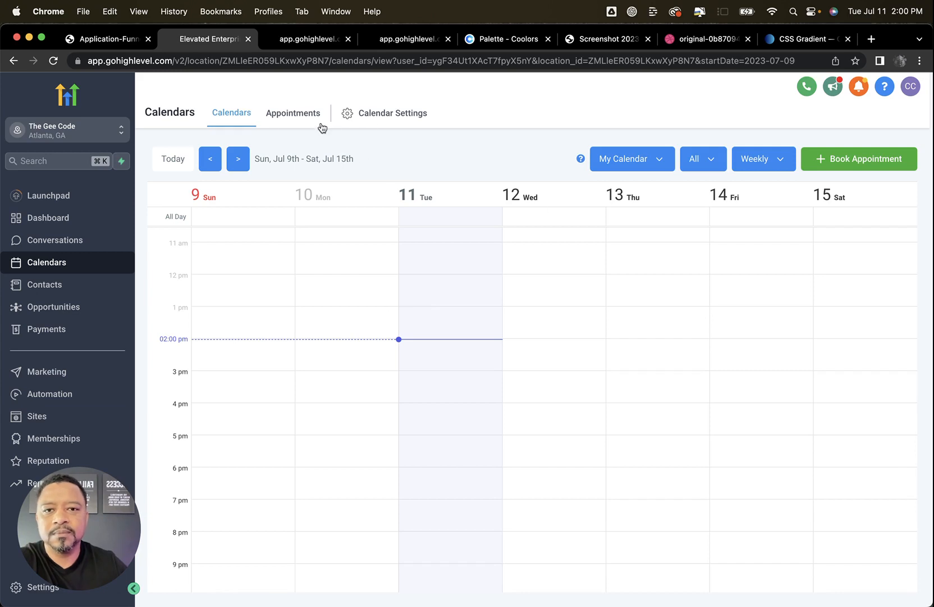
click(401, 112)
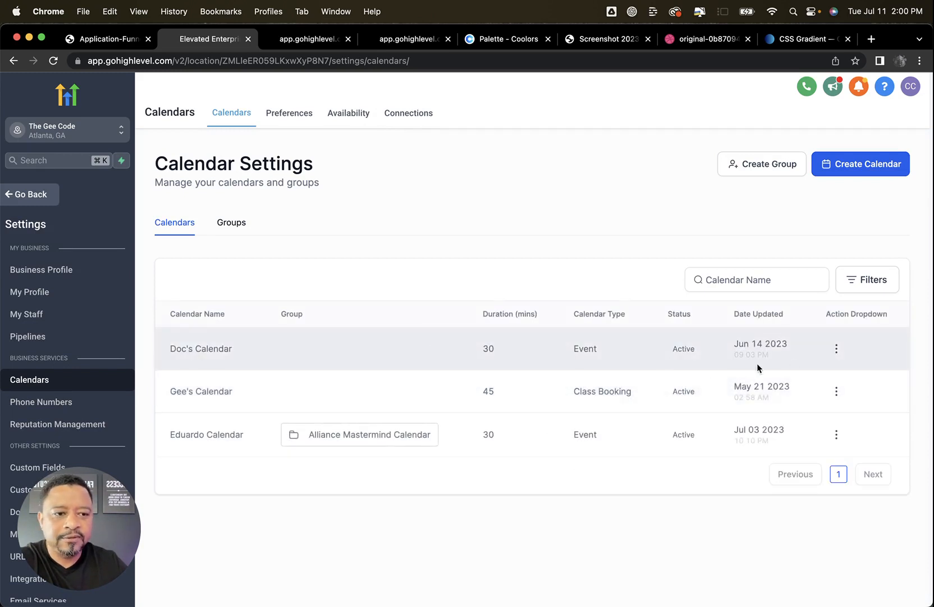
click(836, 350)
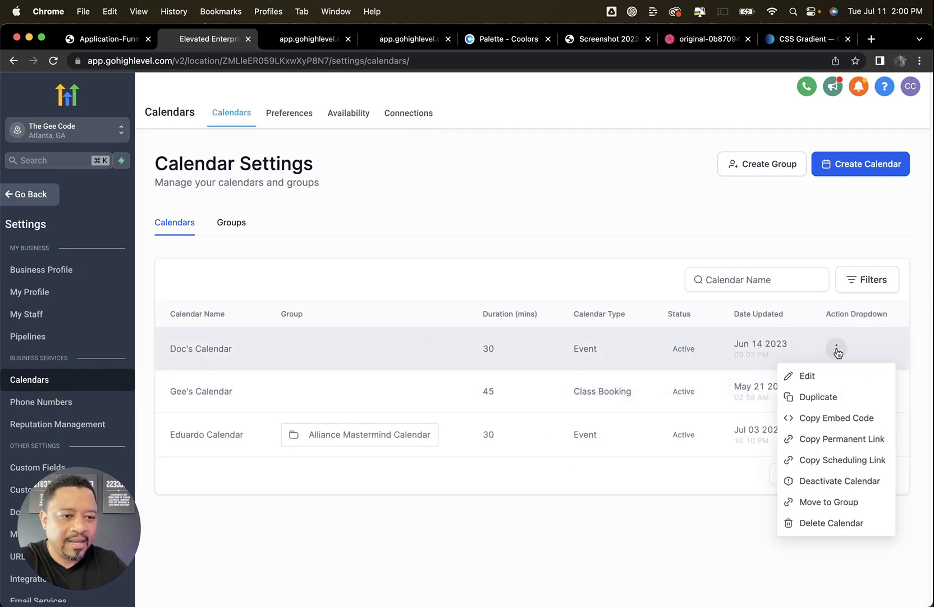
click(830, 419)
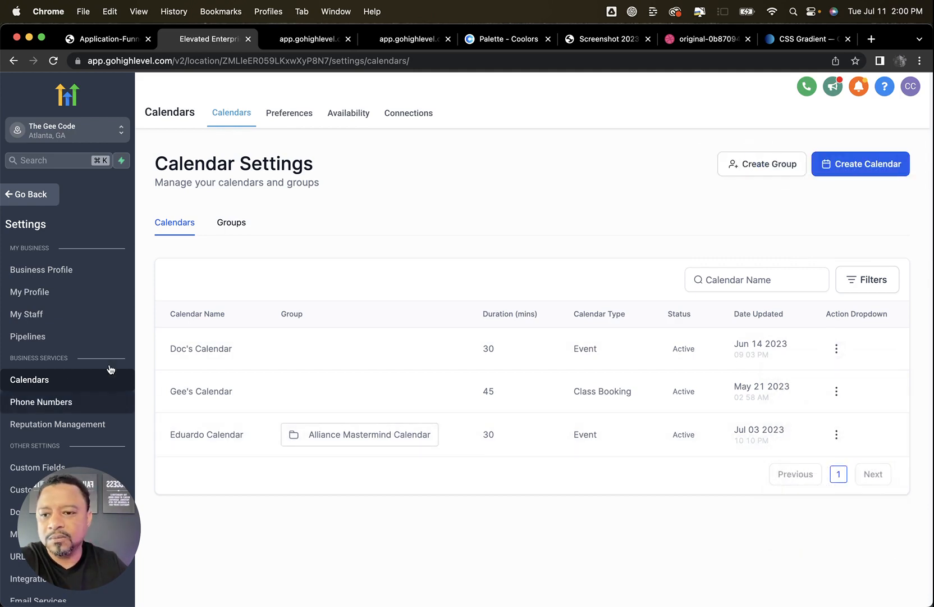
Reopen the Calendar step's page of the High Ticket Application Funnel in the Doc's Funnels folder for editing
click(31, 194)
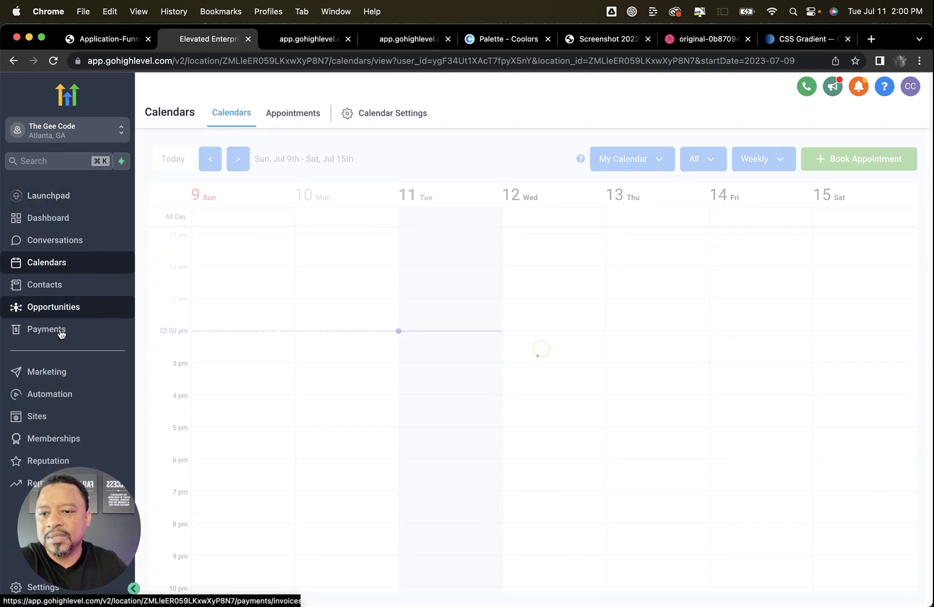
click(49, 420)
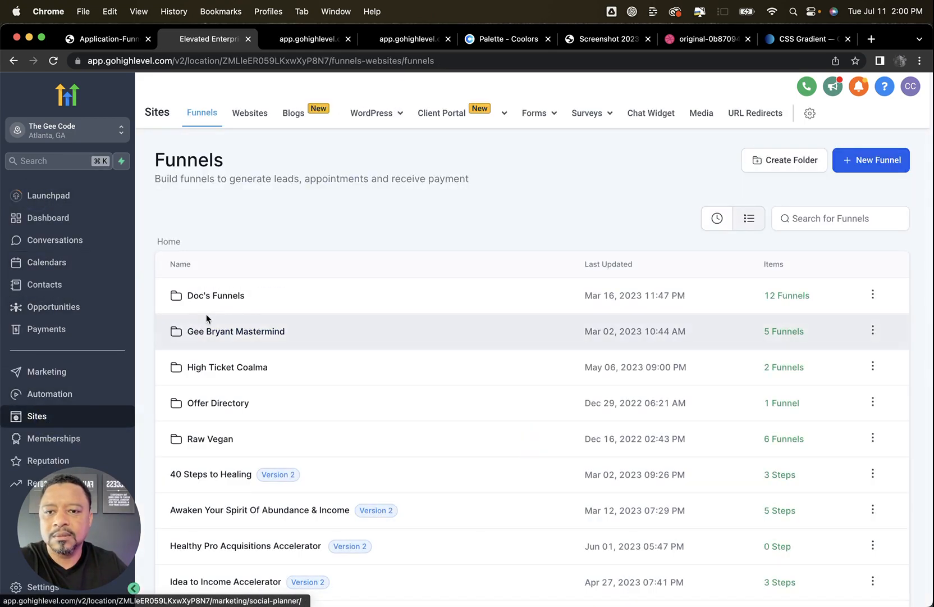
click(214, 303)
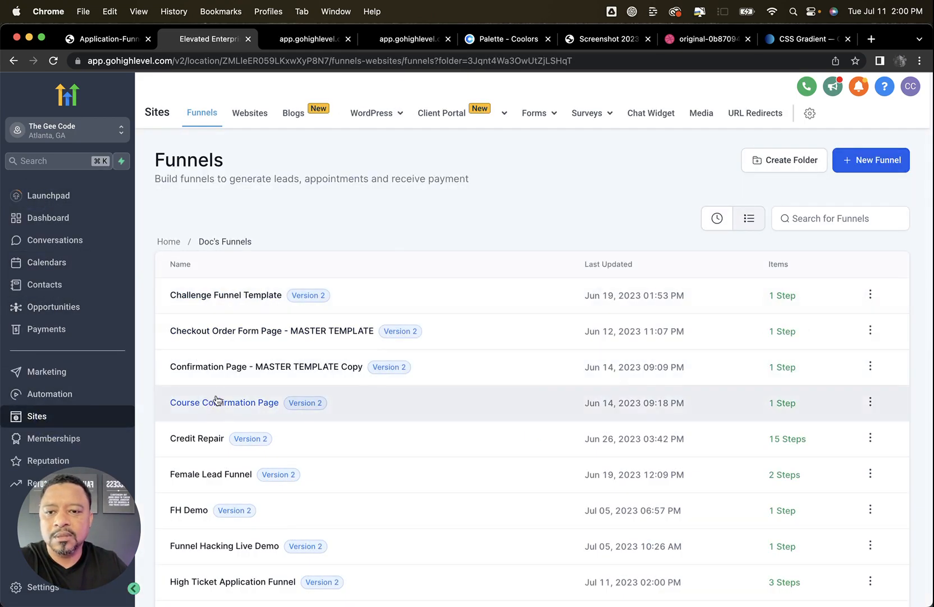
scroll(236, 359, down, 1)
scroll(261, 348, down, 3)
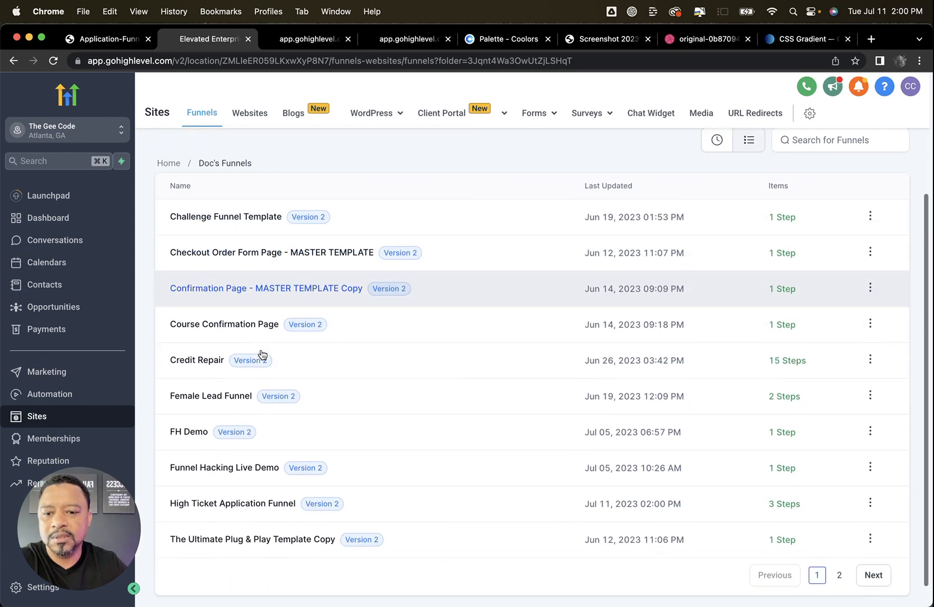
click(245, 503)
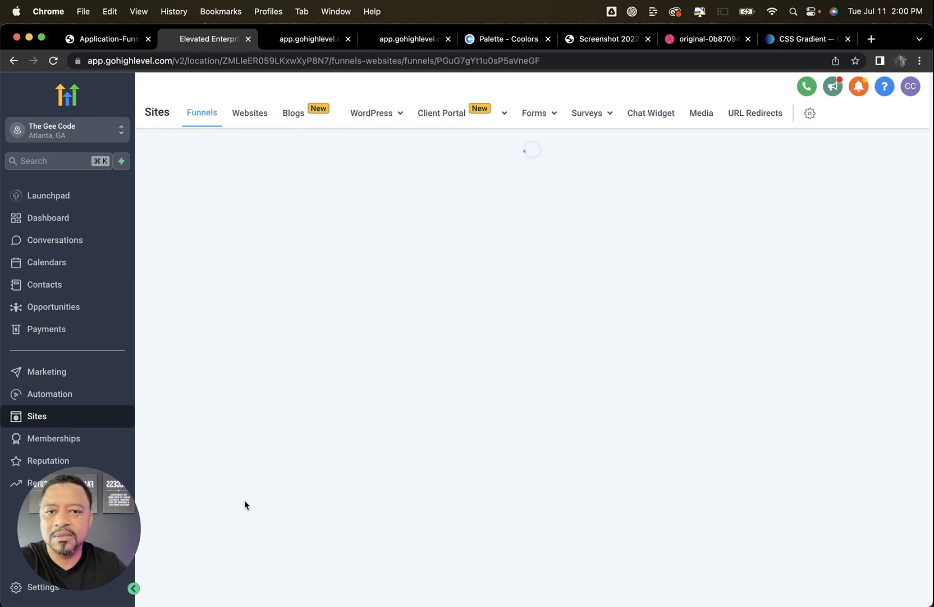
click(365, 459)
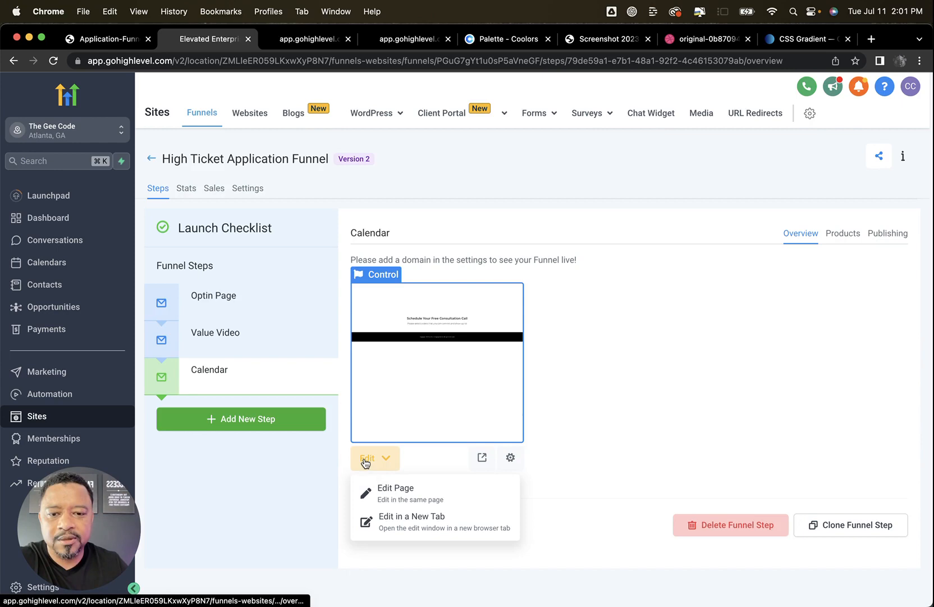
click(393, 493)
Paste the copied calendar embed code into the Calendar Code element and save the page, leaving the SEO meta data unfilled
click(512, 274)
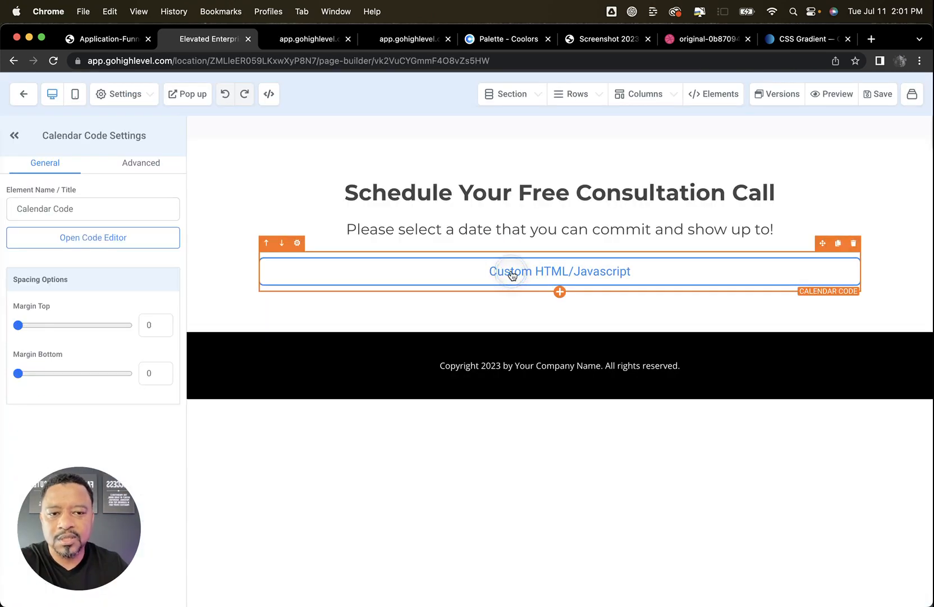
click(69, 241)
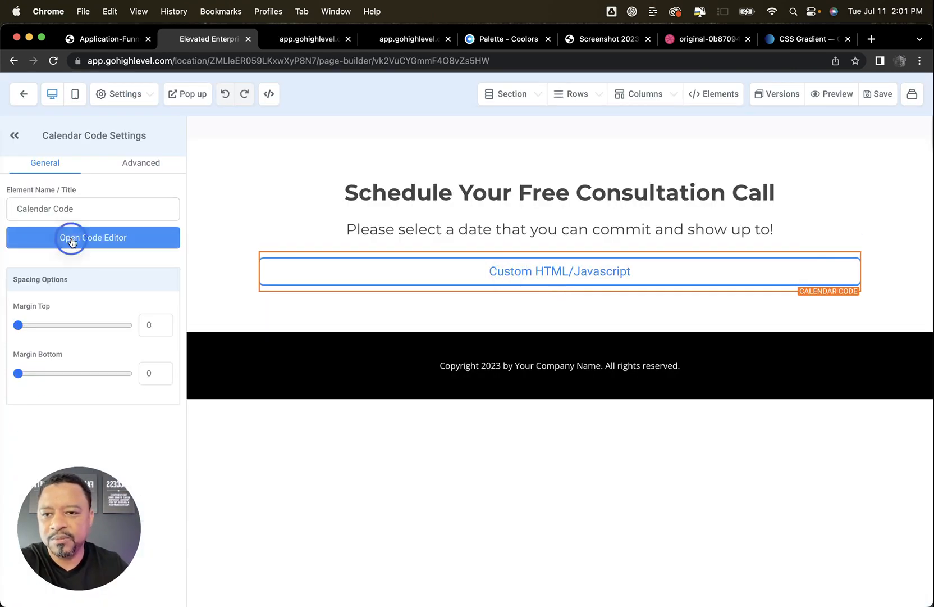
key(super+v)
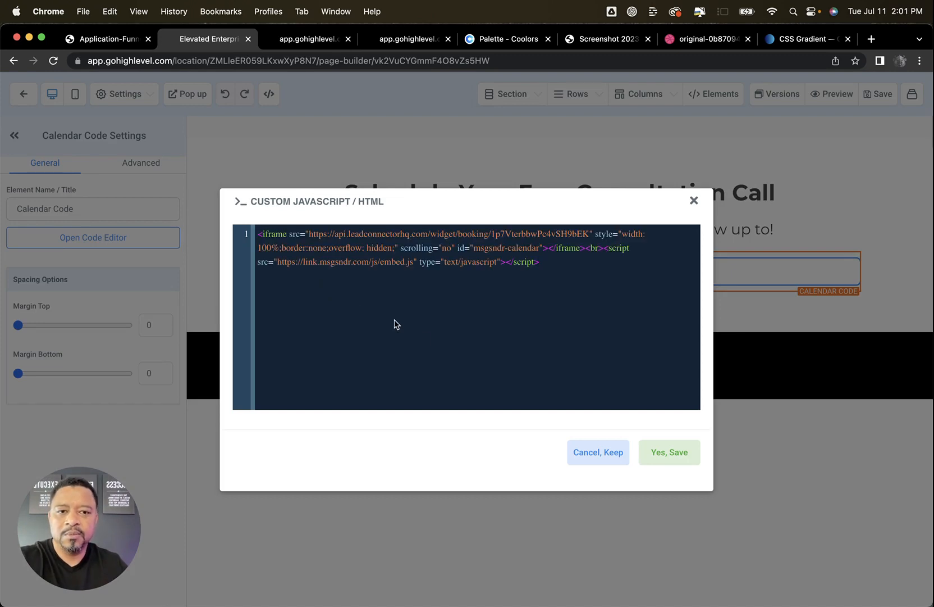
click(675, 457)
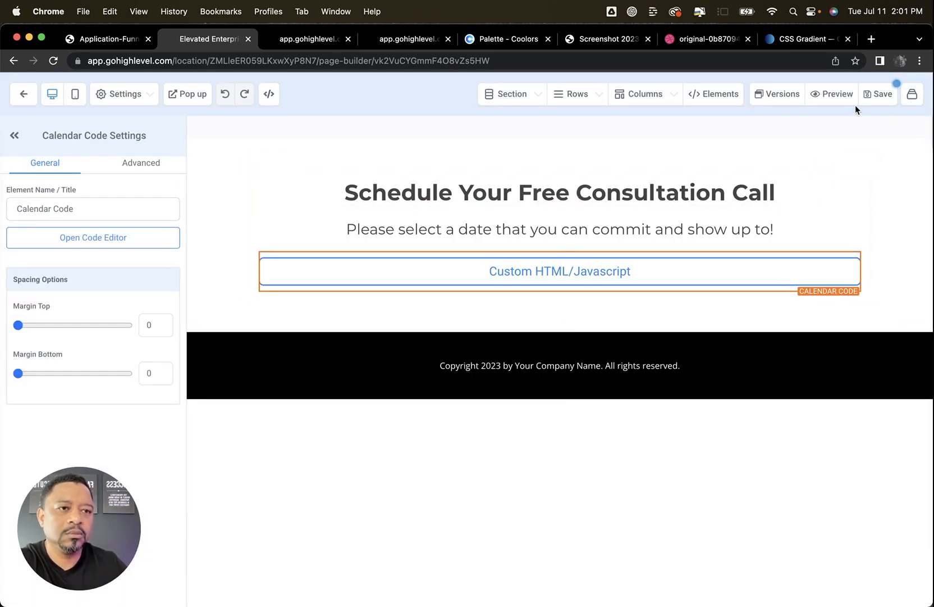
click(884, 93)
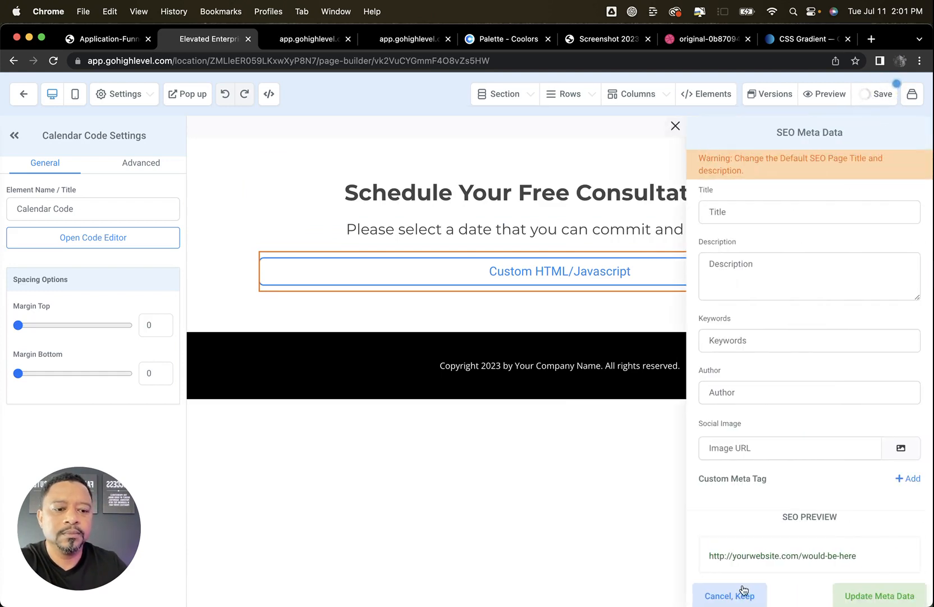
click(744, 592)
Reload the Calendar page preview to check the embedded calendar, and consult the High Ticket Application Funnel diagram for the following stage
click(314, 44)
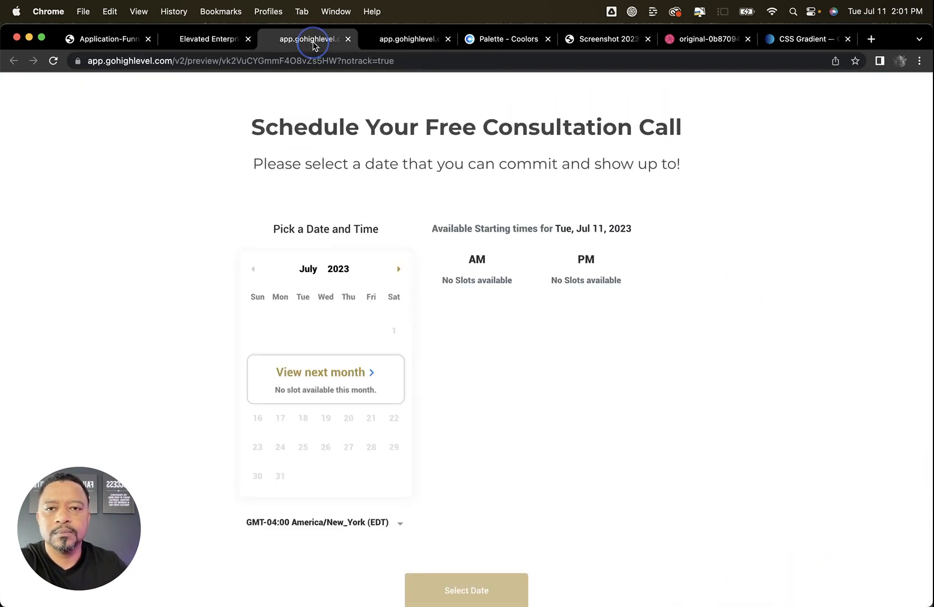
key(super+r)
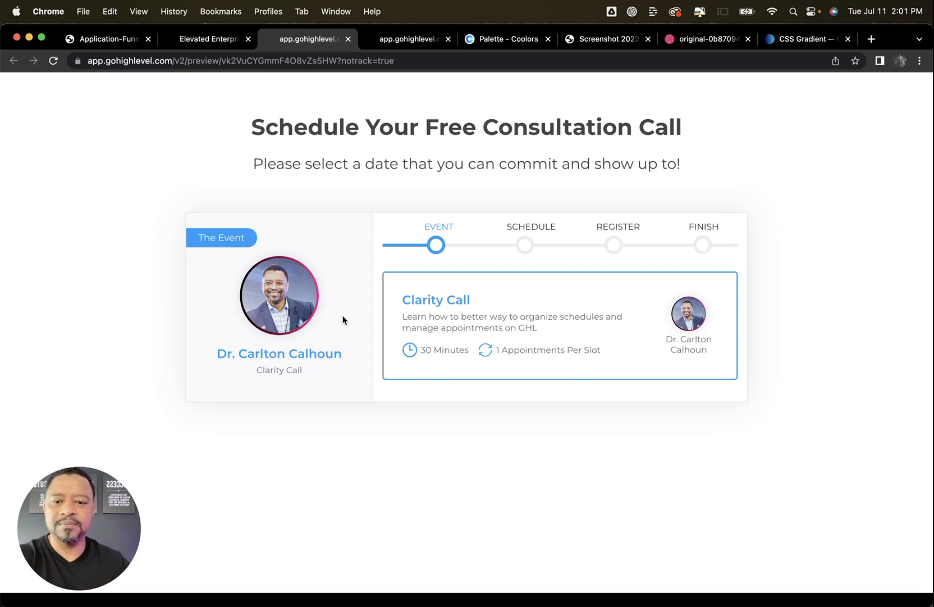
scroll(424, 441, down, 2)
scroll(425, 440, up, 2)
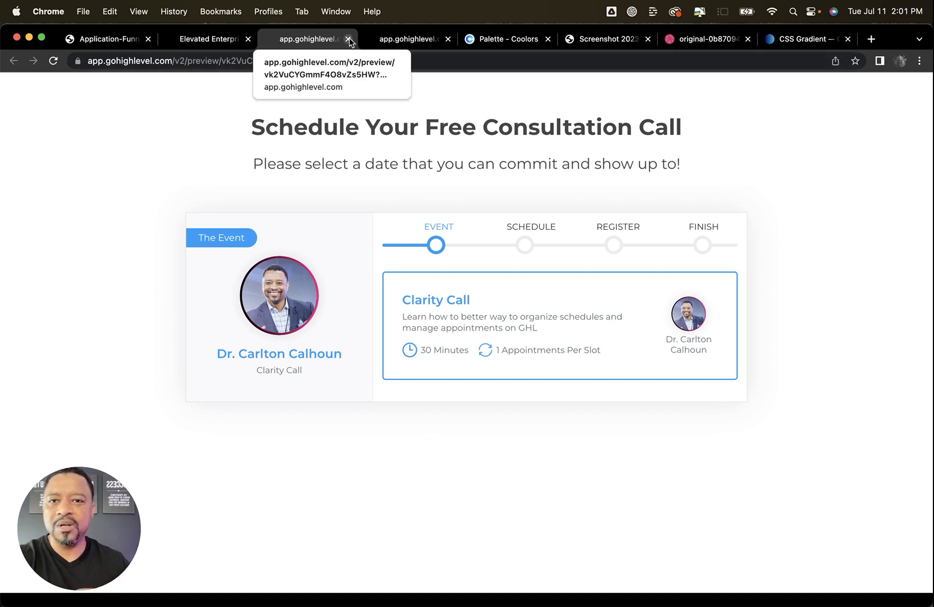
click(111, 41)
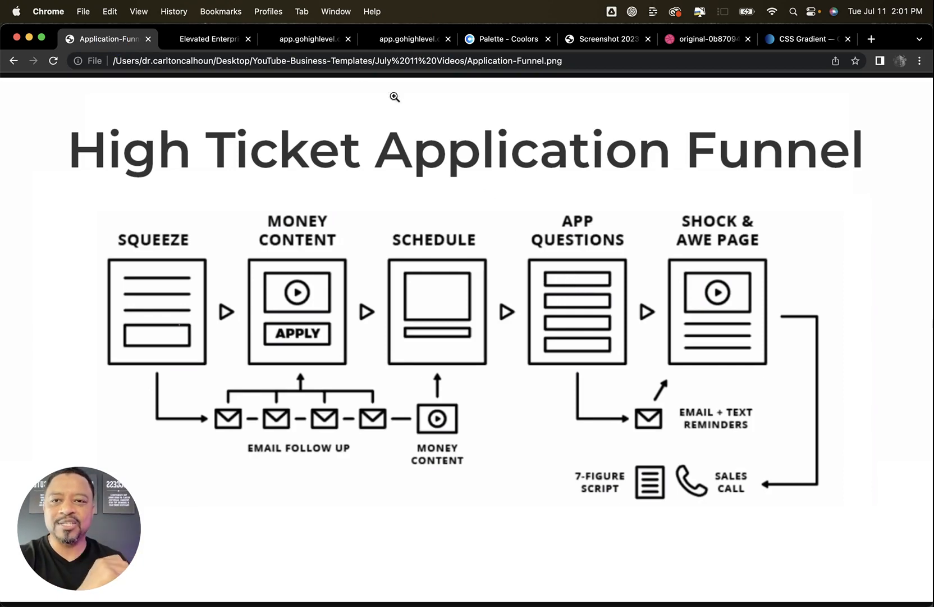
Leave the page builder and clone the Calendar funnel step
click(198, 41)
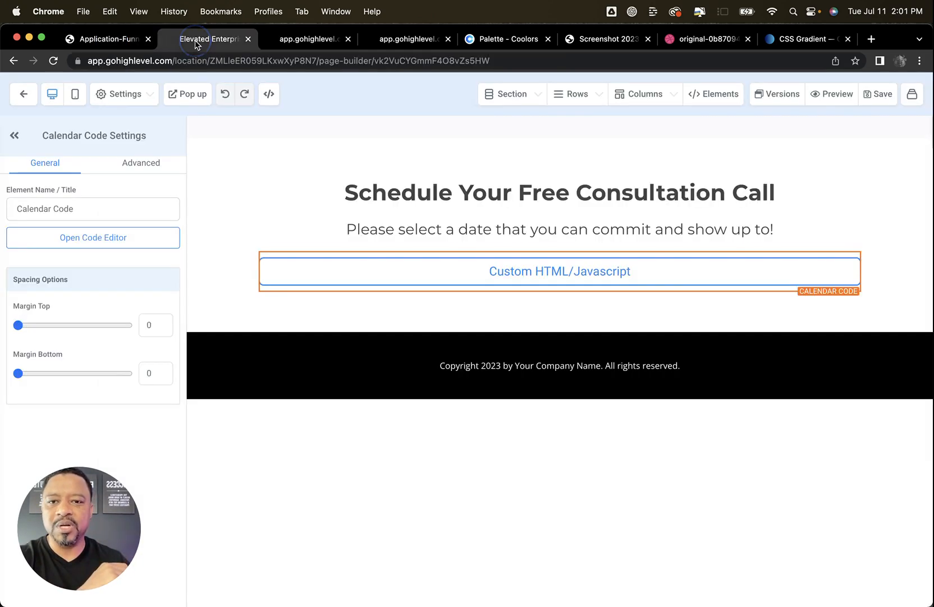
click(23, 95)
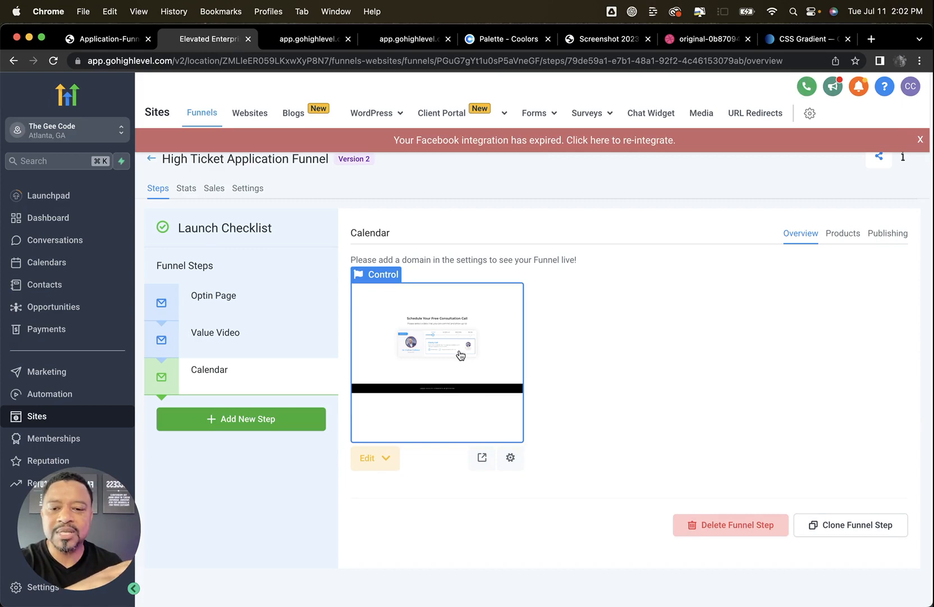
click(864, 526)
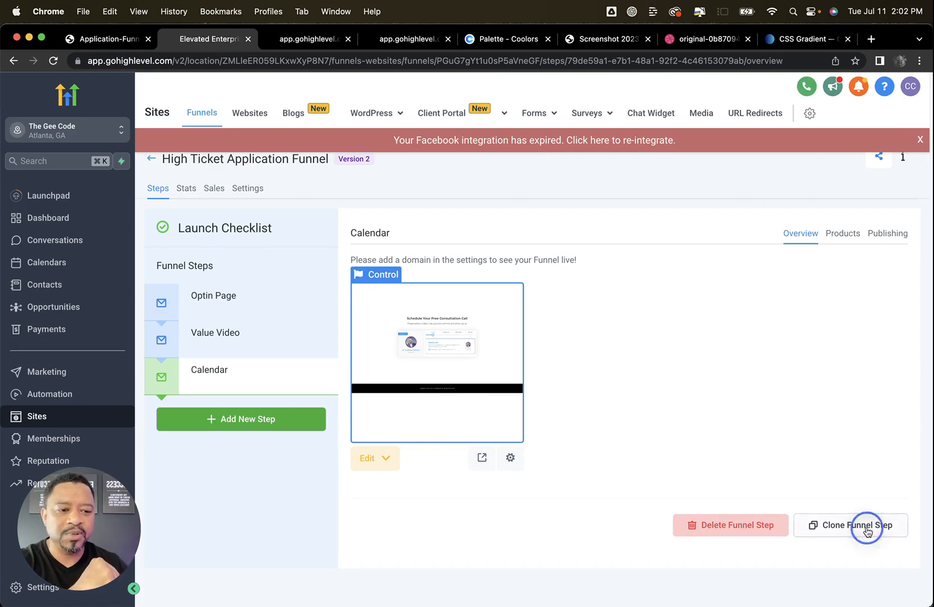
click(366, 286)
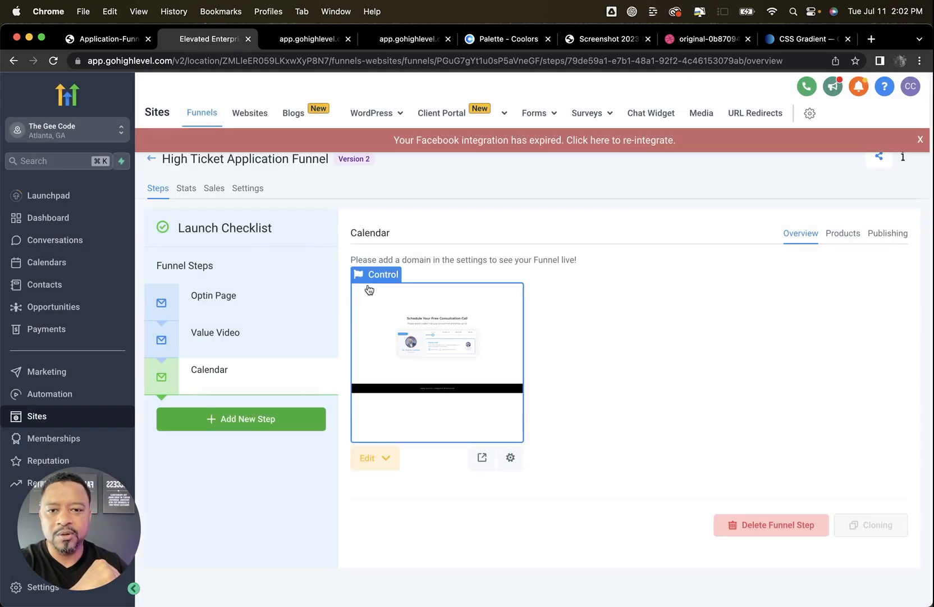
Rename the cloned Calendar step as "Survey", set its path to "survey" and update the step
click(887, 240)
triple_click(549, 291)
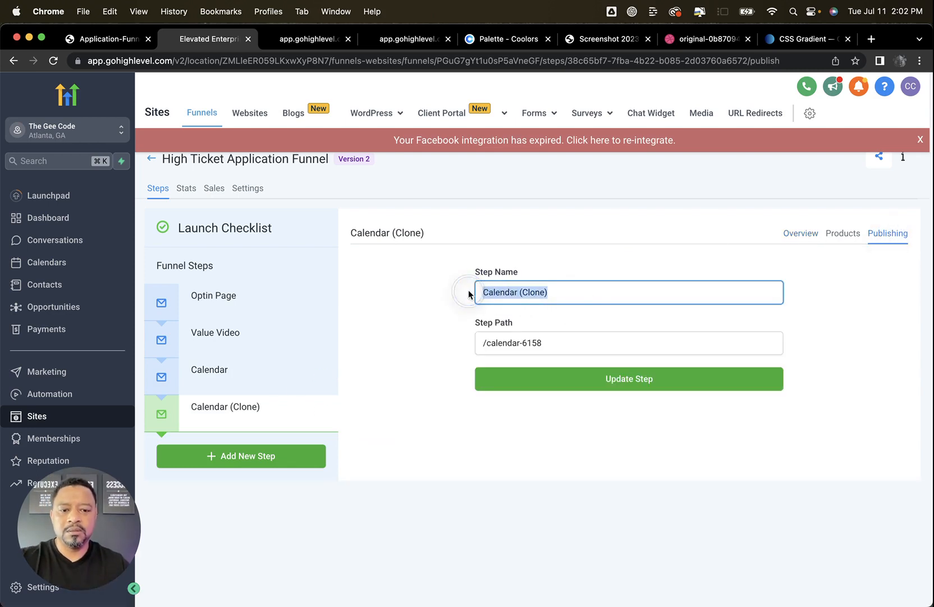
text(Survey)
key(Tab)
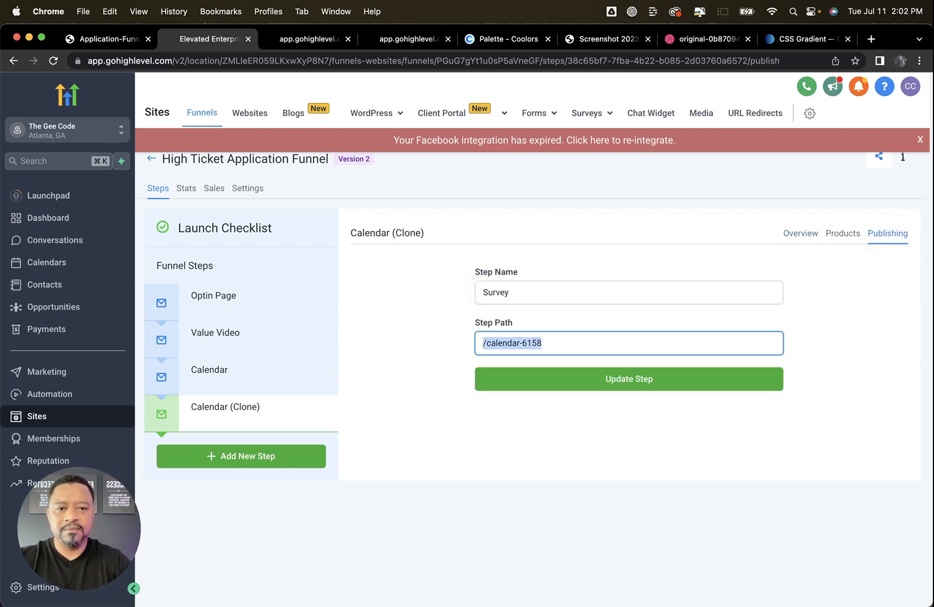
key(Right)
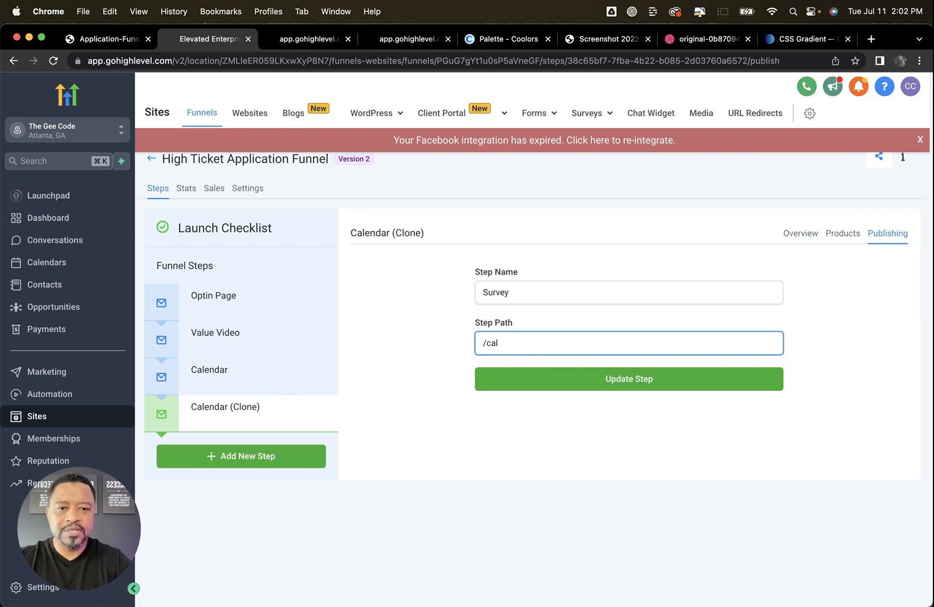
text(survey)
click(593, 373)
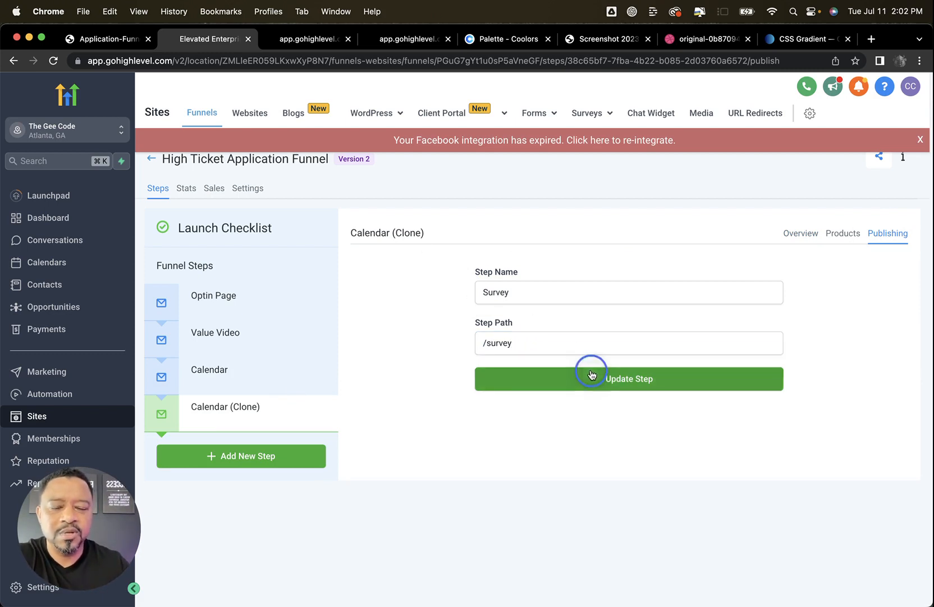
Dismiss the Facebook integration notice and open the Survey step's page for editing
click(920, 141)
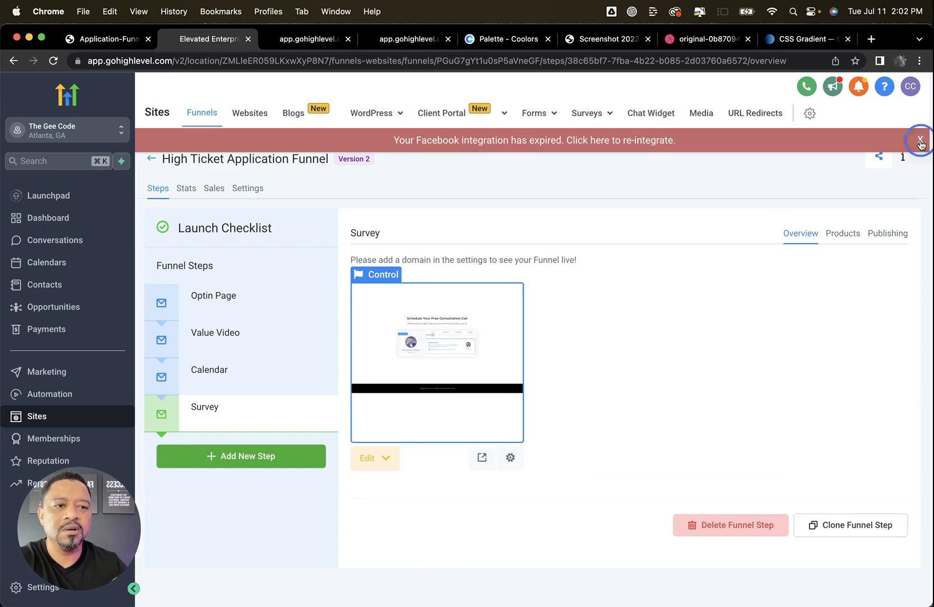
click(375, 460)
click(389, 488)
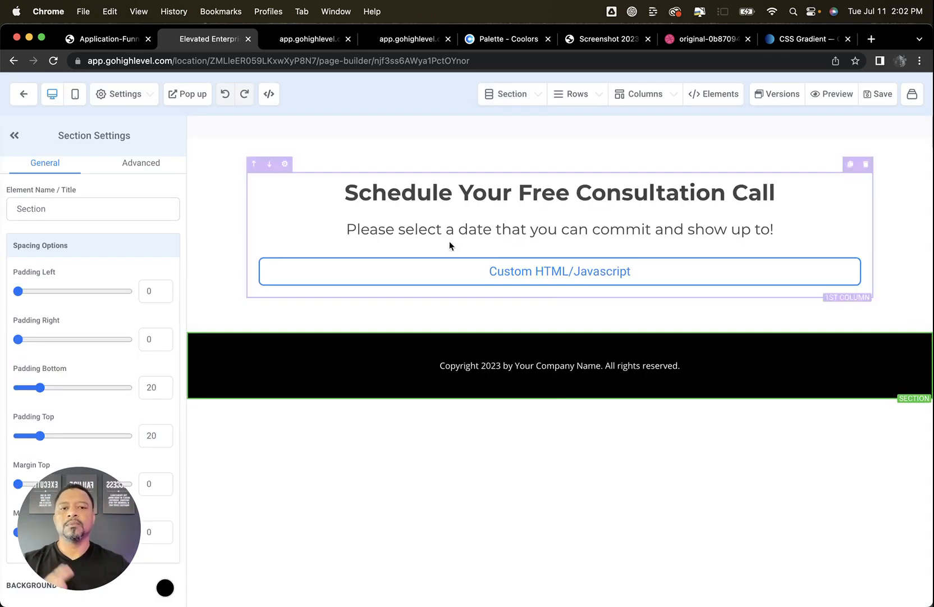
Replace the headline text on the Survey page with "Congratulations, {{contact.first_name}}!"
click(569, 194)
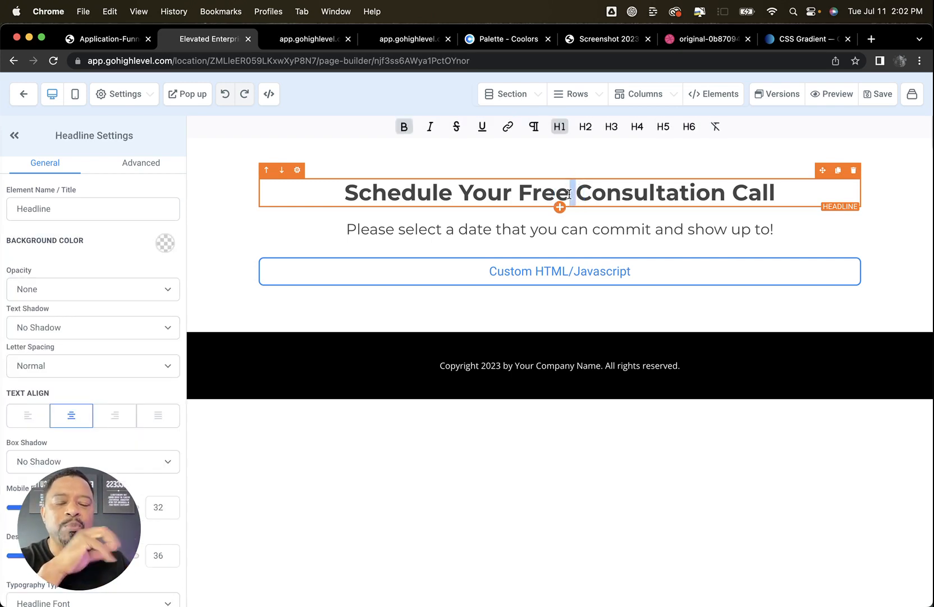
double_click(569, 194)
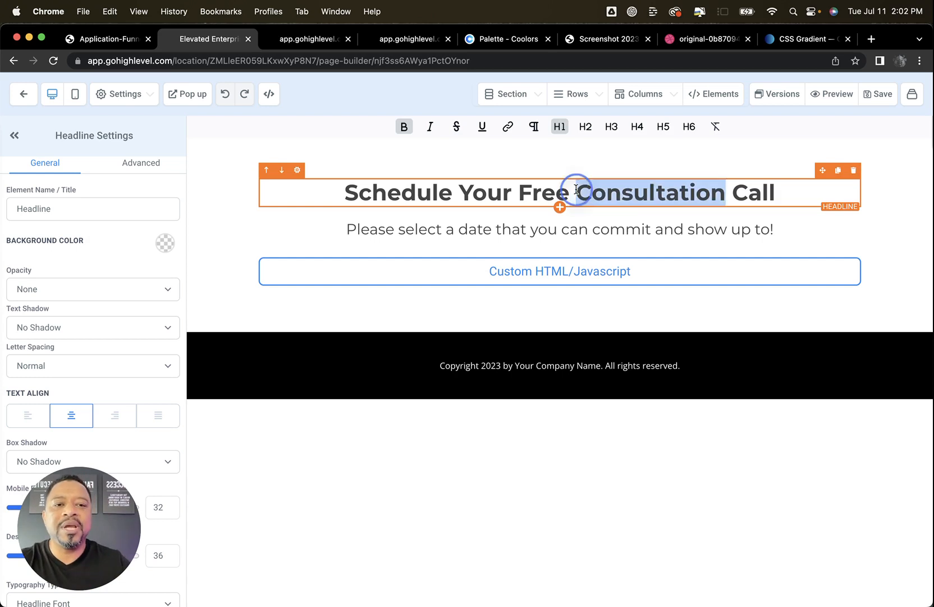
triple_click(577, 192)
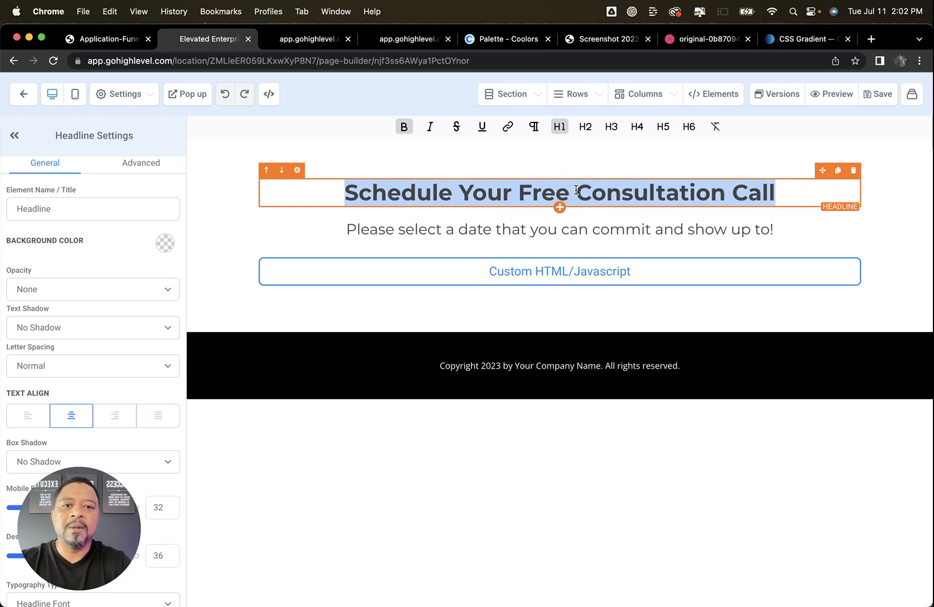
text(Congratulations)
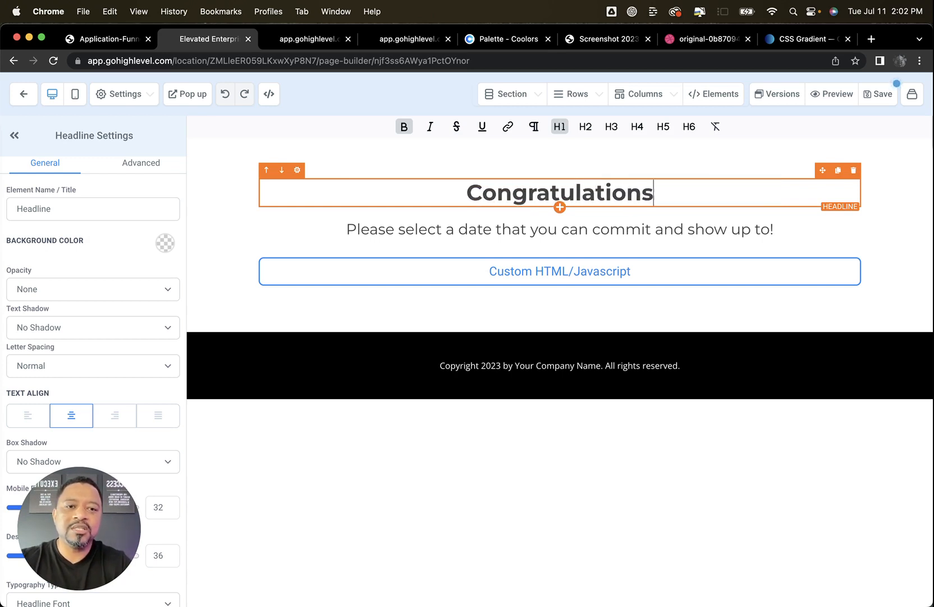
text(, {{con)
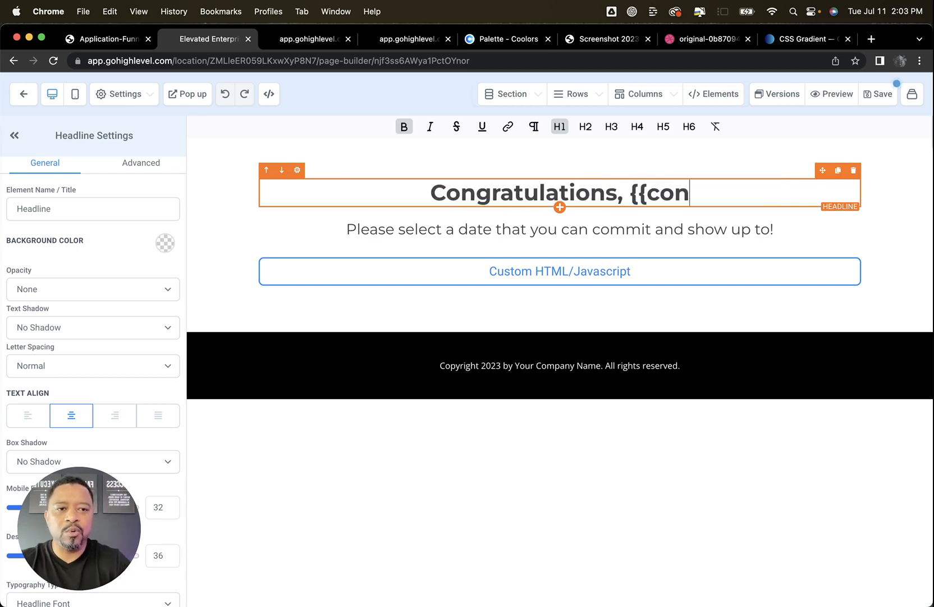
text(tact.fi)
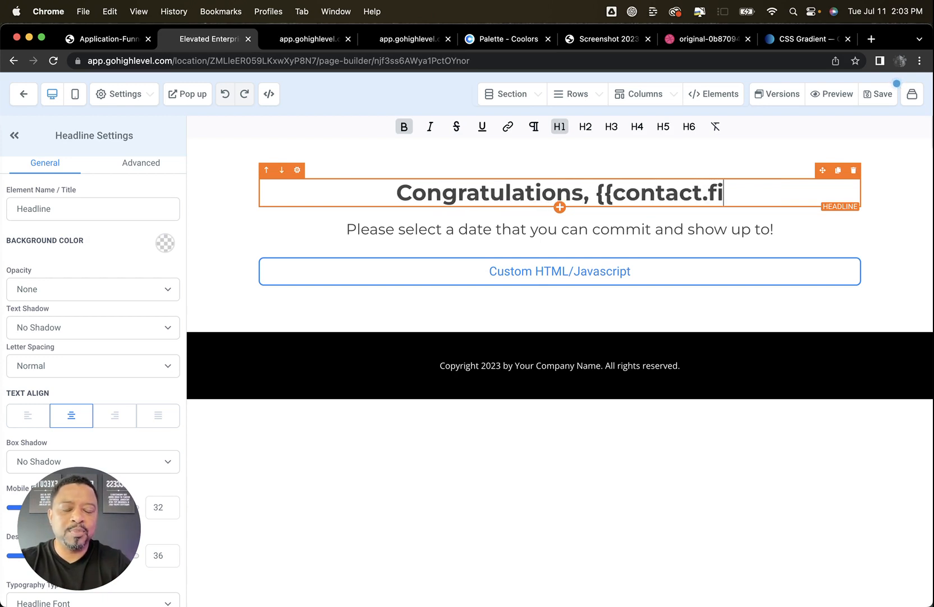
text(rst)
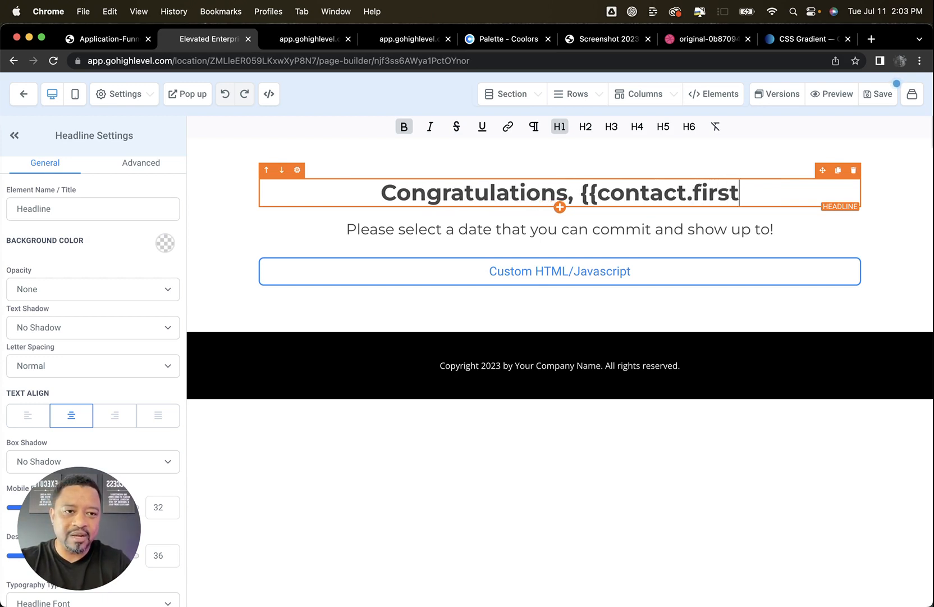
text(_name)
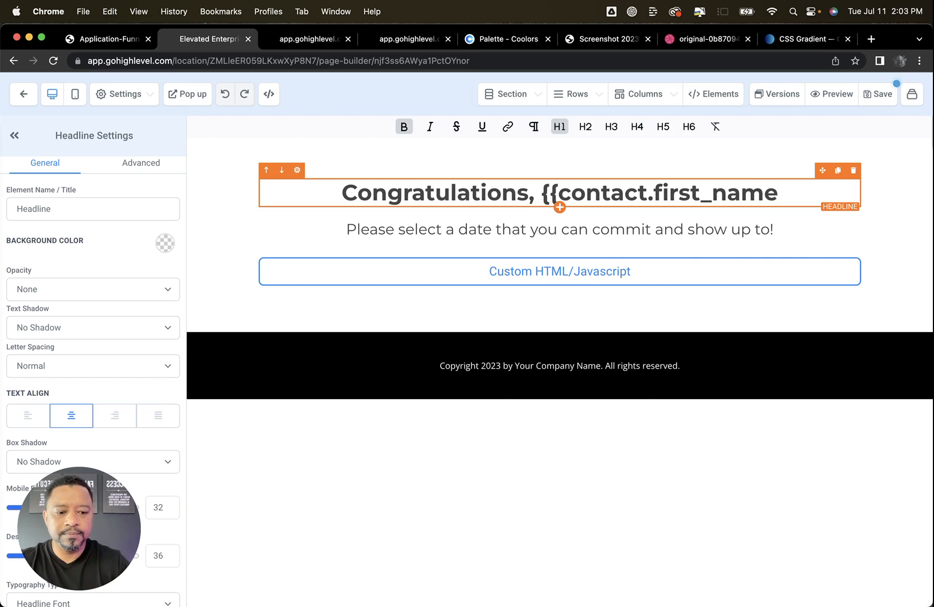
text(}}!)
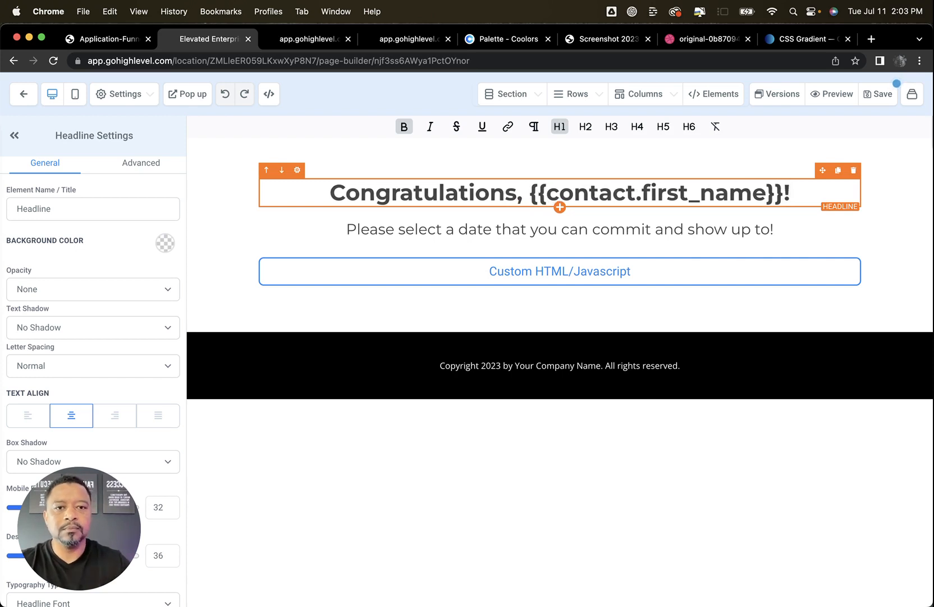
Replace the sub headline text with "You scheduled your call. You just have one more step..."
triple_click(486, 230)
text(You )
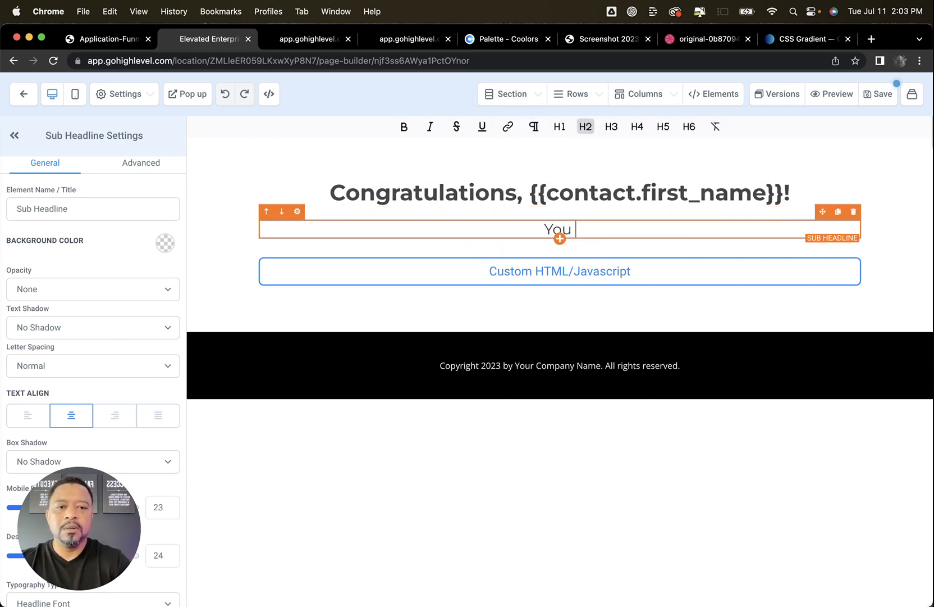
text(schedul)
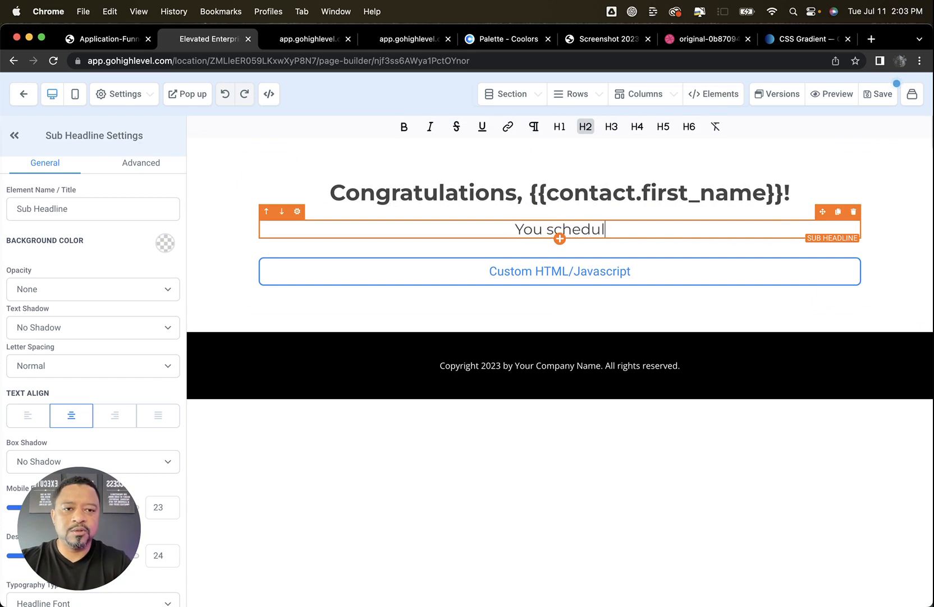
text(ed your call. Yo)
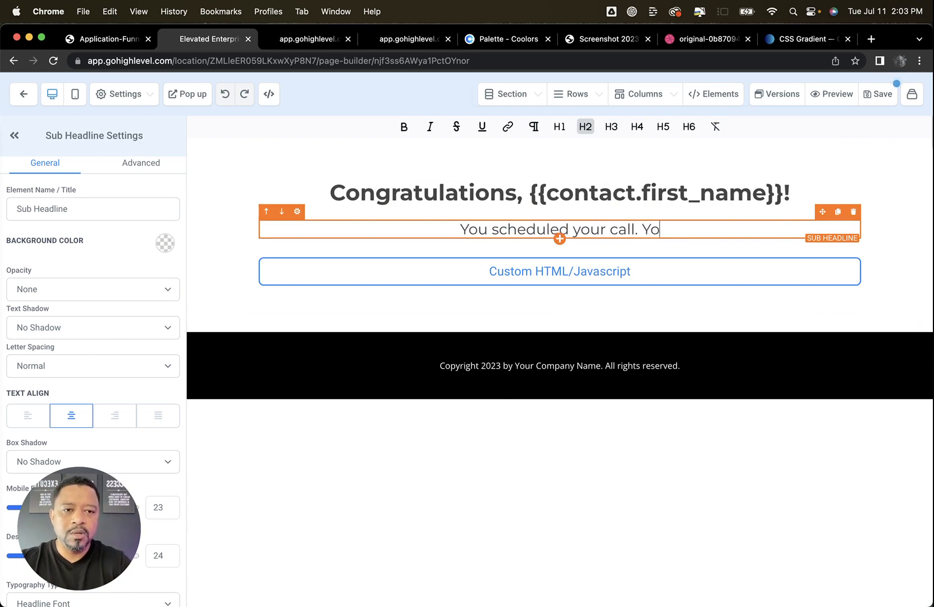
text(u just have 1)
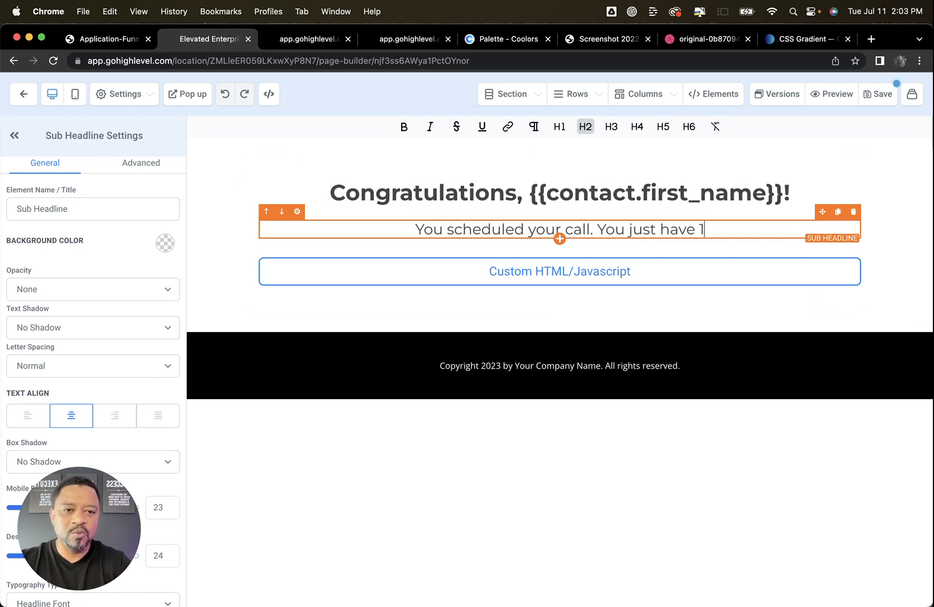
key(BackSpace)
key(BackSpace)
text(one )
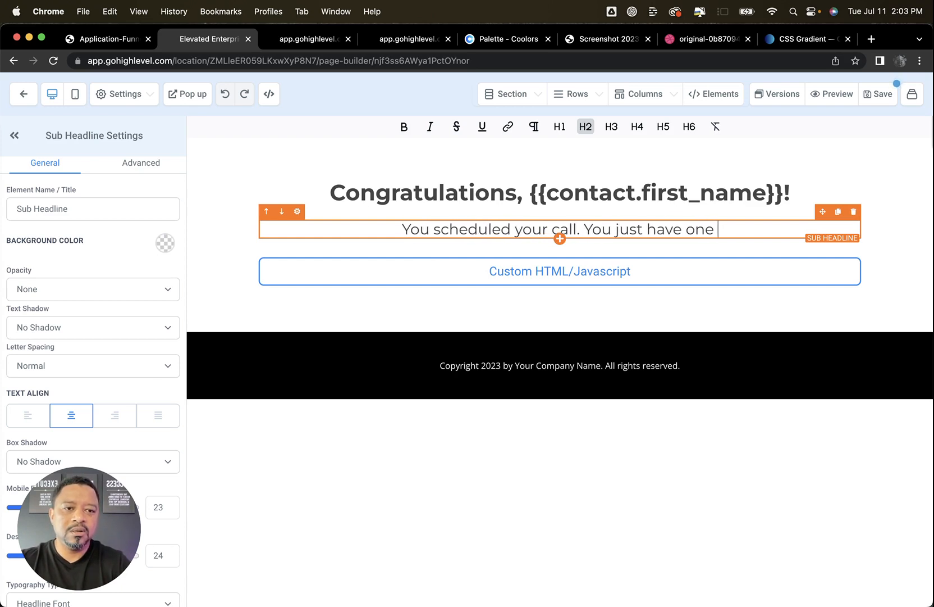
text(more step...)
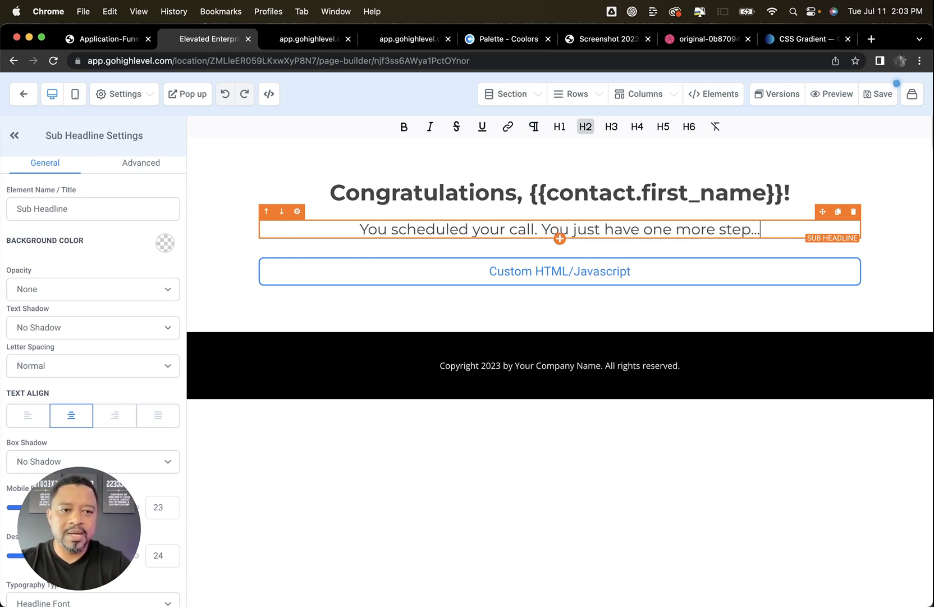
Delete the Custom HTML/Javascript element below the sub headline on the Survey page
click(852, 257)
click(854, 243)
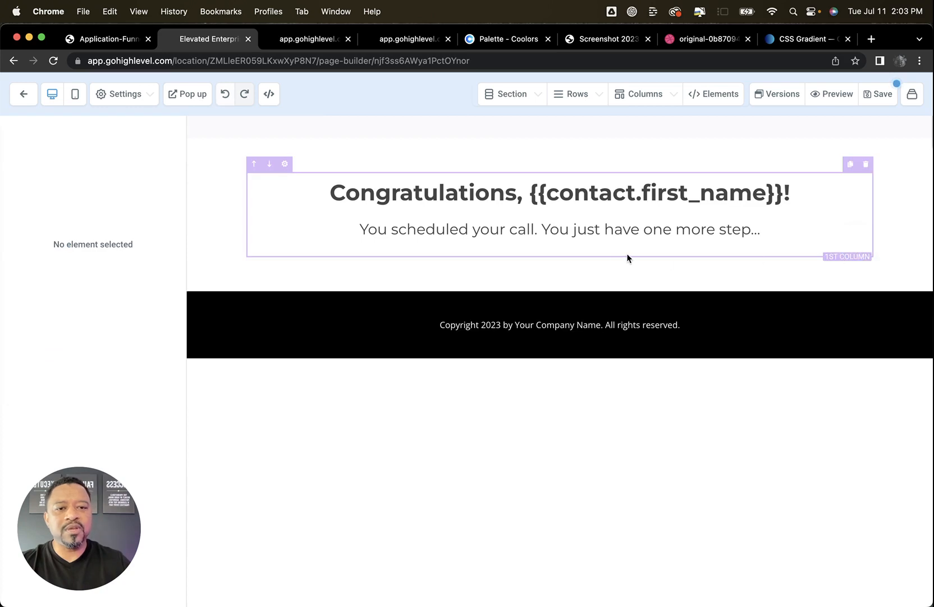
Try embedding a Survey element with survey 0 below the sub headline, and delete it from the page
click(558, 235)
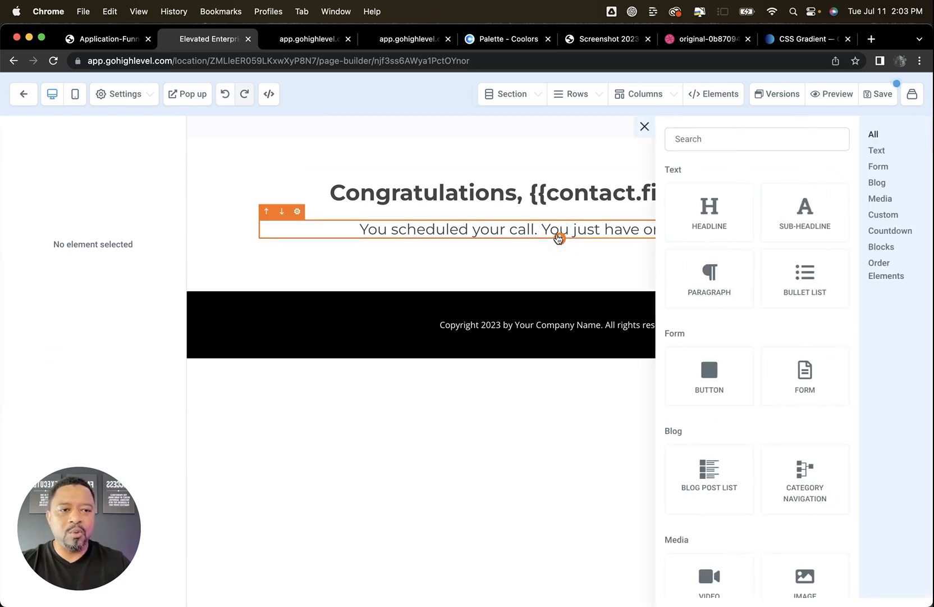
scroll(823, 309, down, 7)
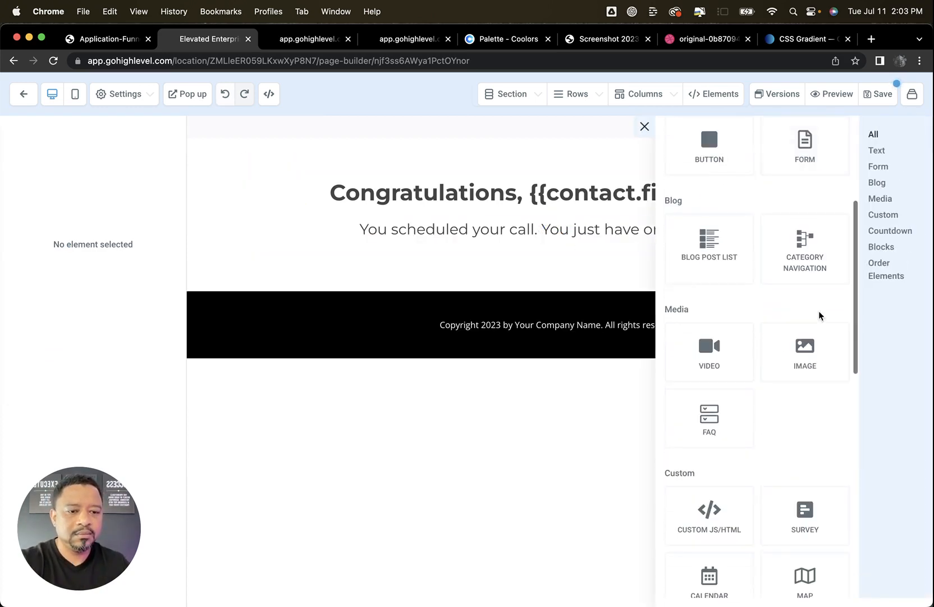
scroll(819, 310, down, 8)
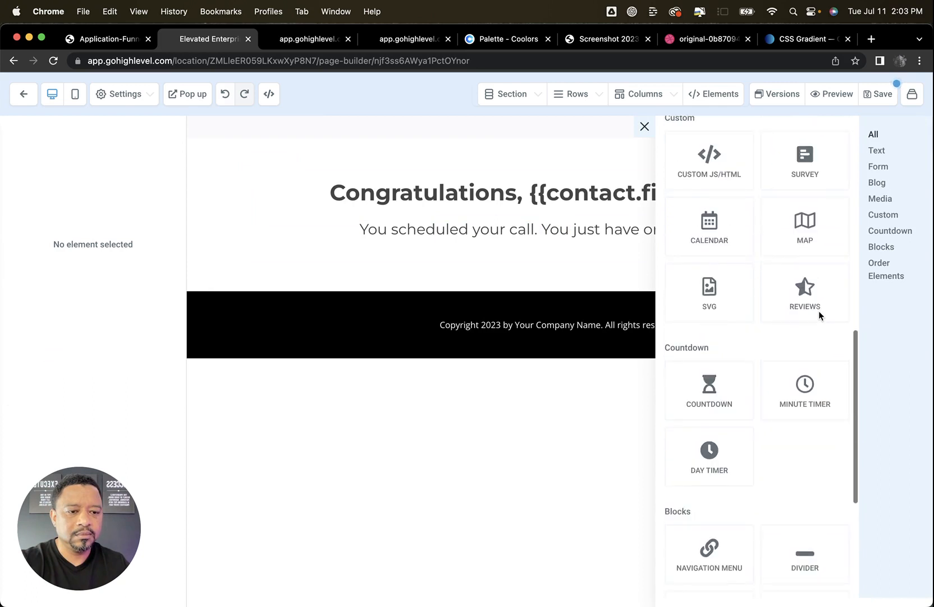
scroll(817, 311, up, 4)
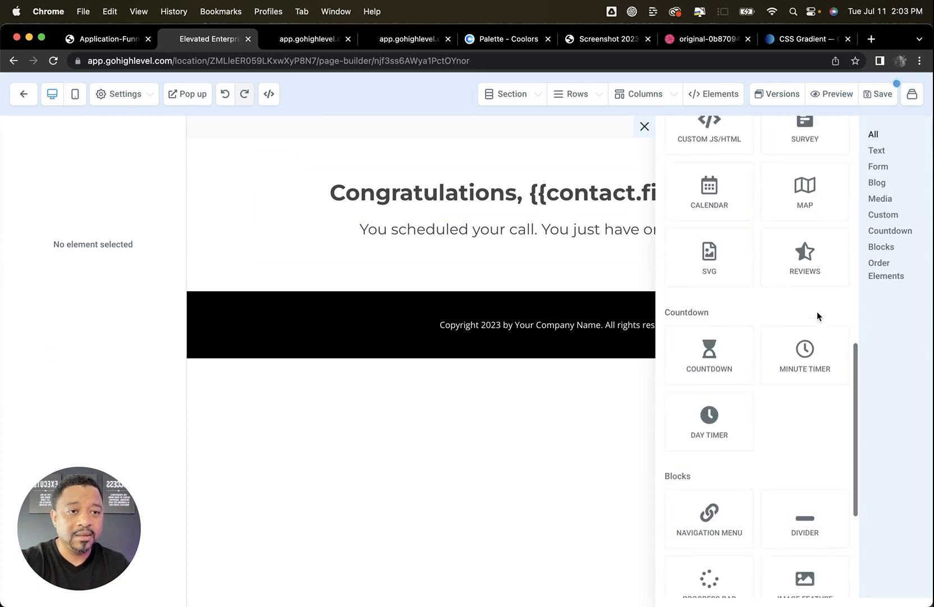
scroll(818, 318, up, 6)
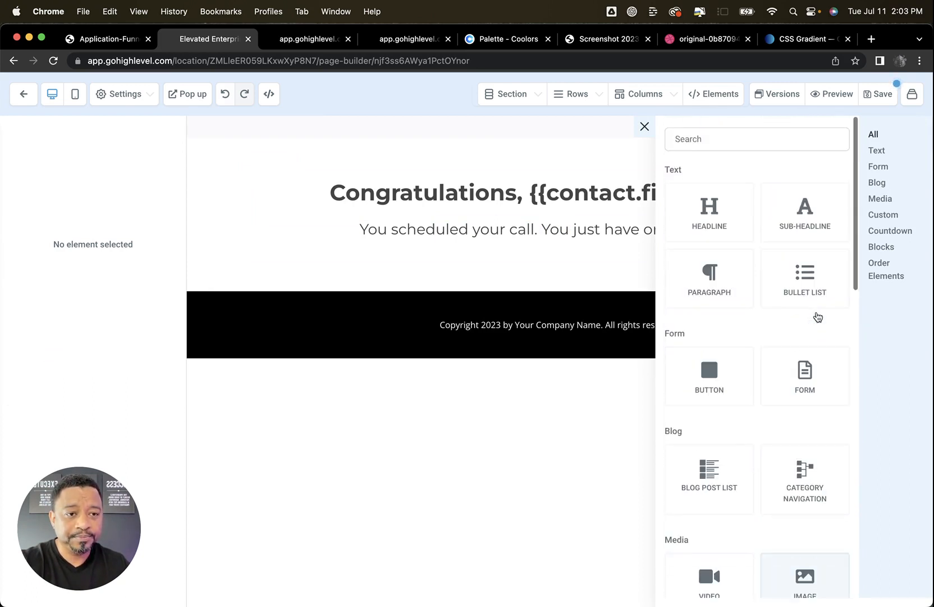
scroll(816, 313, down, 10)
scroll(815, 315, up, 4)
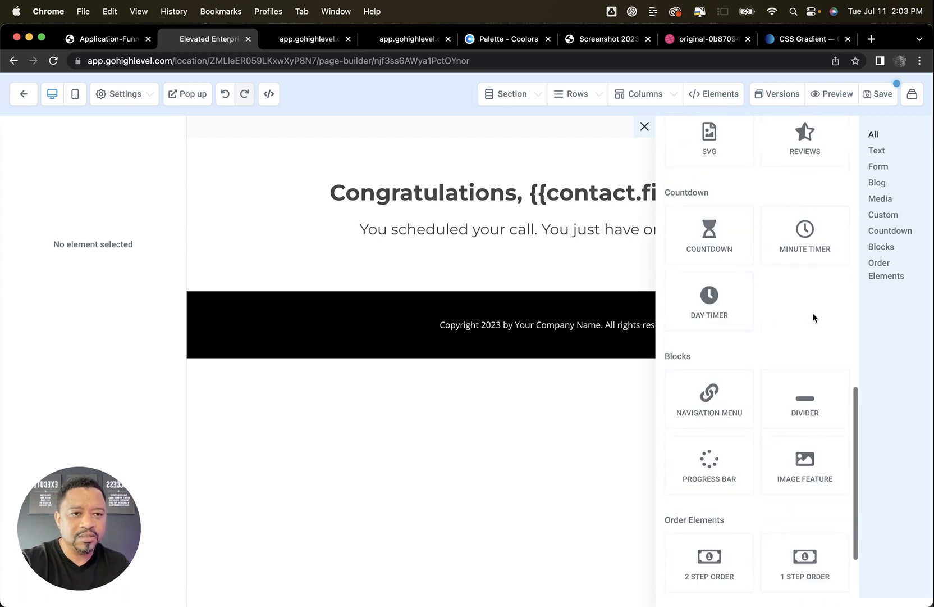
scroll(812, 317, up, 8)
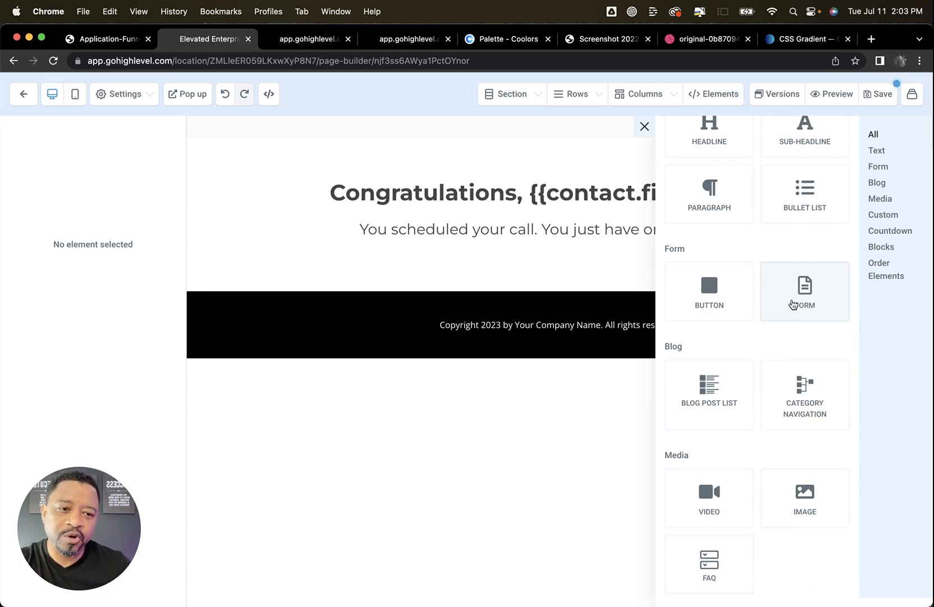
scroll(792, 416, down, 6)
click(810, 340)
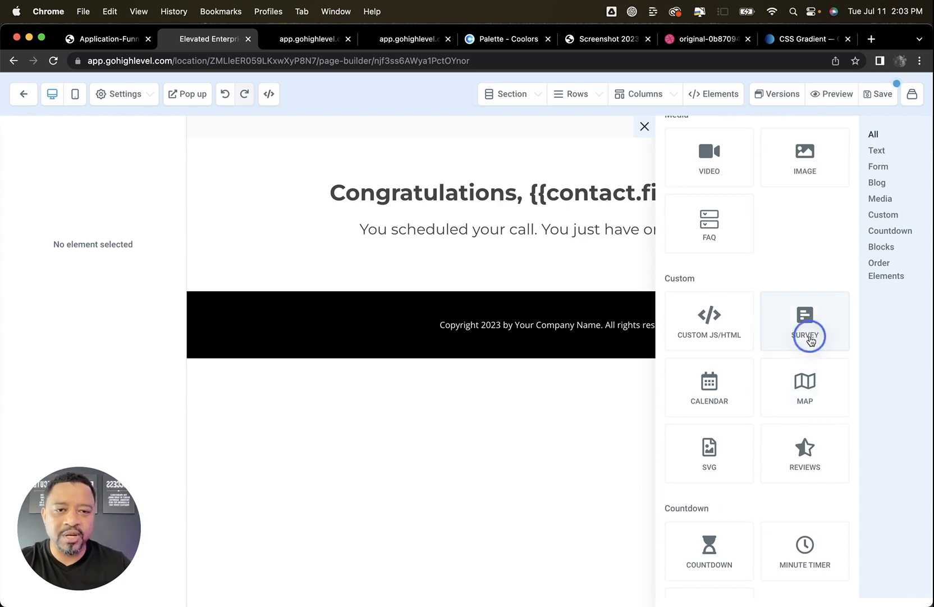
click(463, 291)
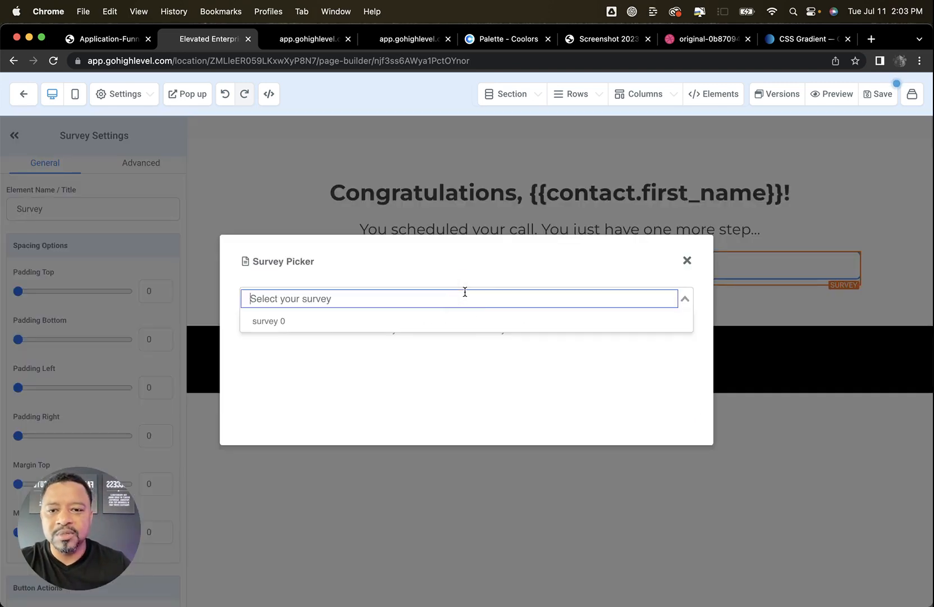
click(431, 321)
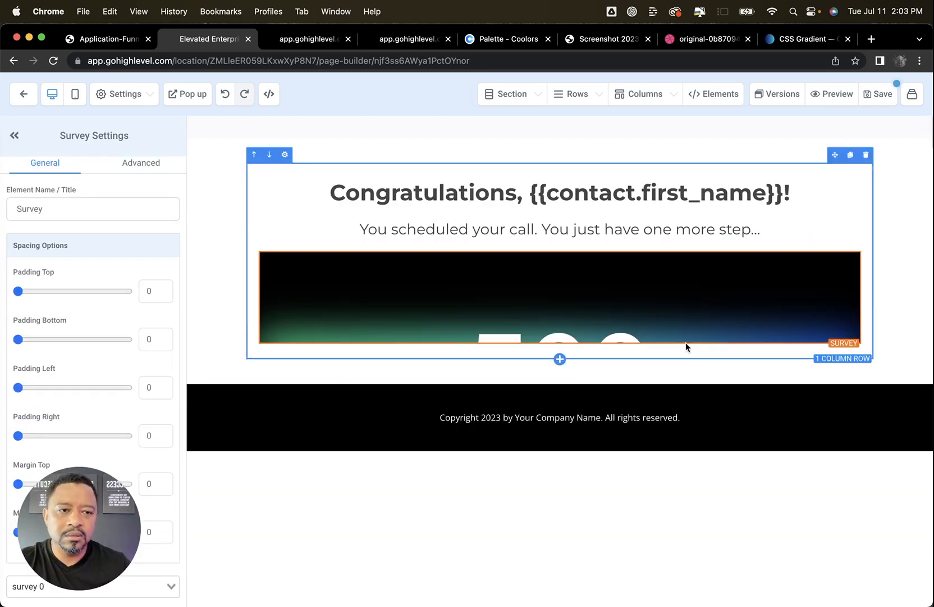
click(854, 247)
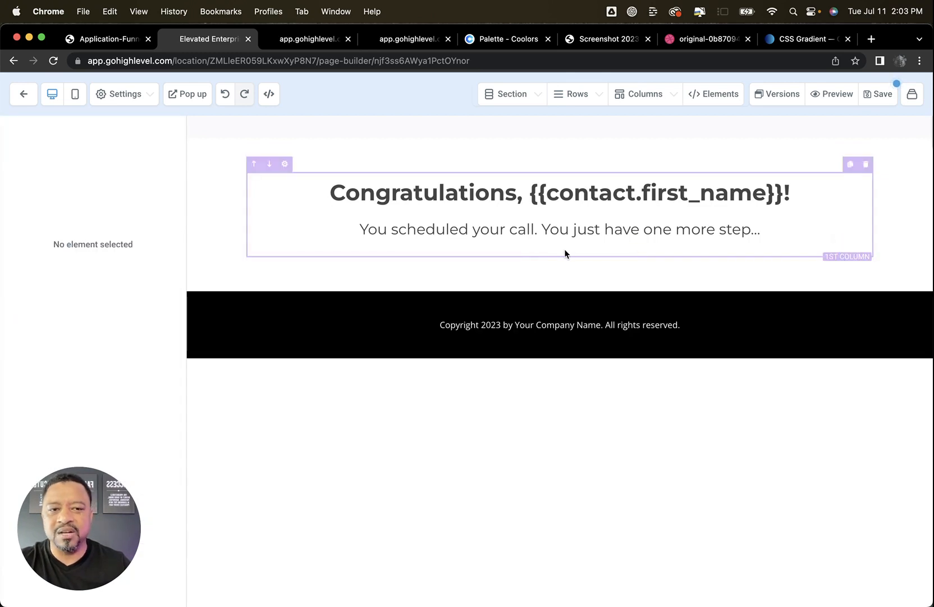
Add a Form element below the sub headline, choose the 4D Alliance Call Questionnaire form, and review its questions
click(558, 238)
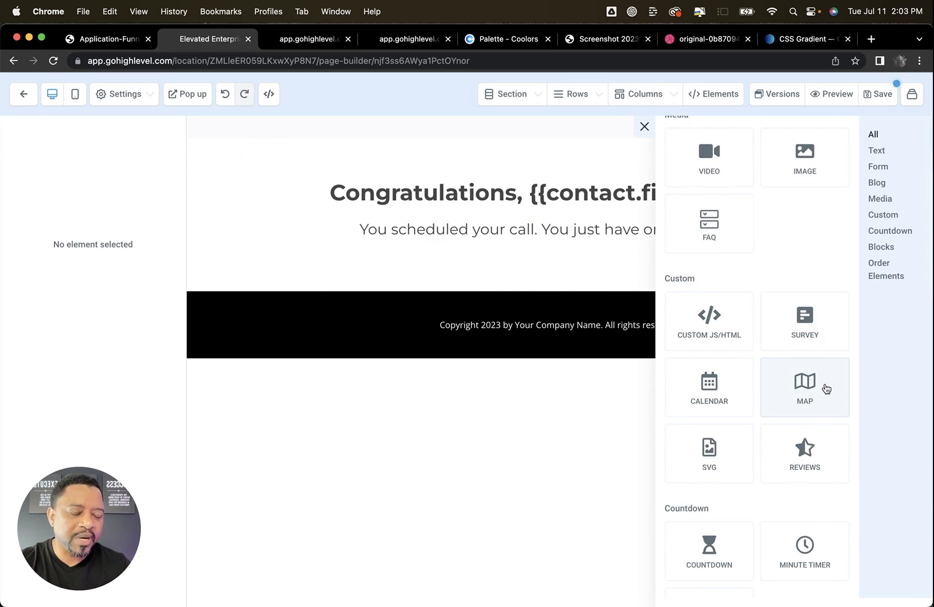
scroll(810, 388, up, 5)
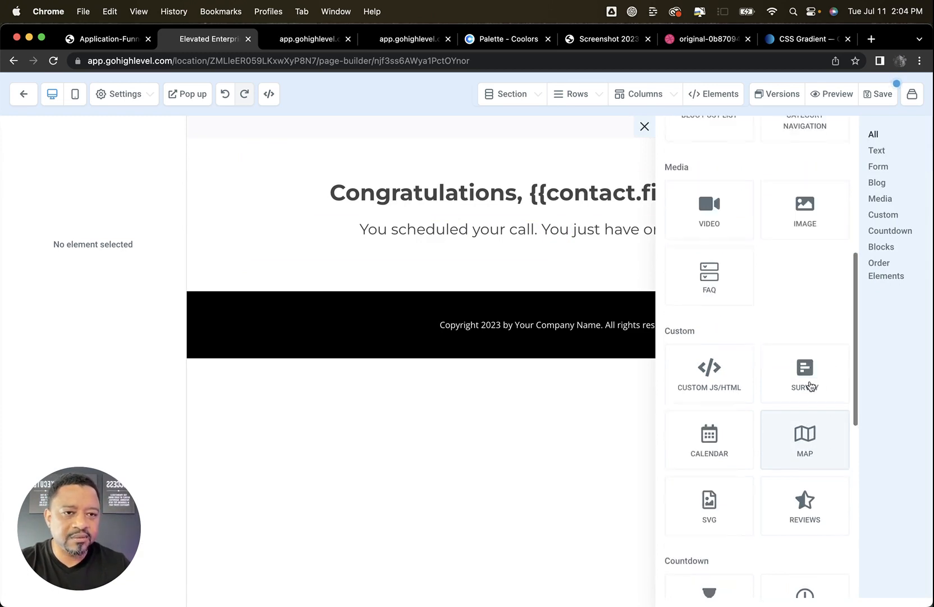
click(800, 170)
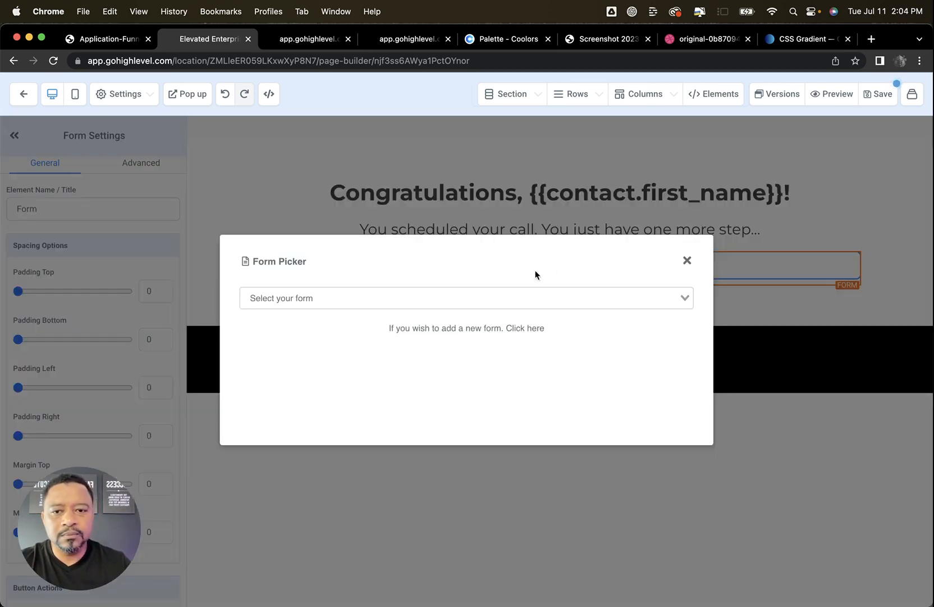
click(476, 292)
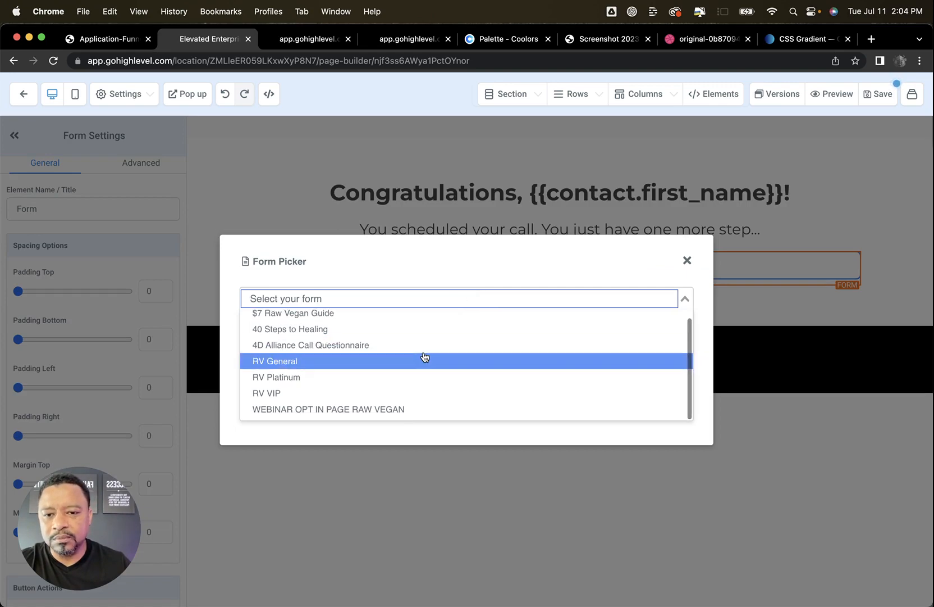
click(404, 352)
scroll(771, 355, down, 10)
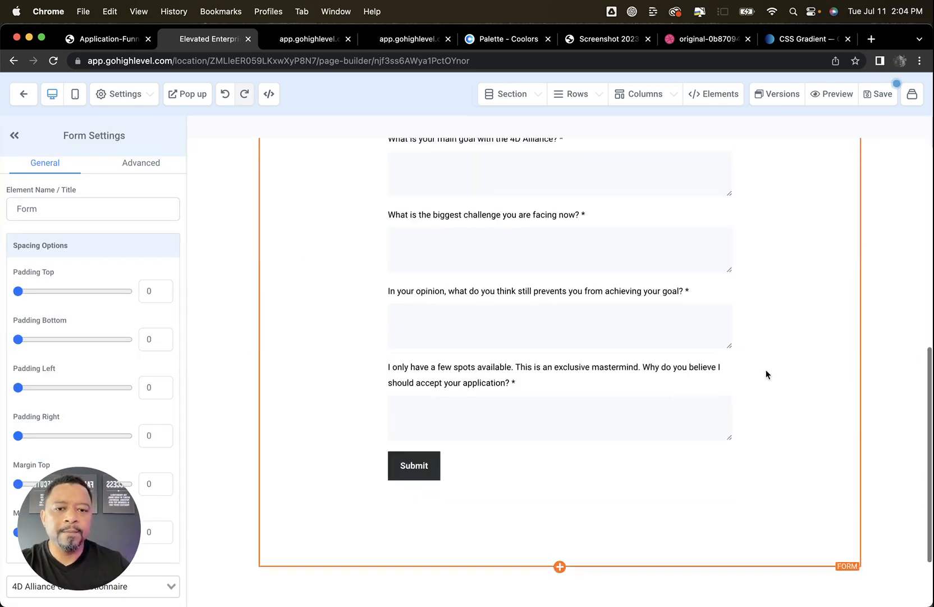
scroll(748, 372, up, 10)
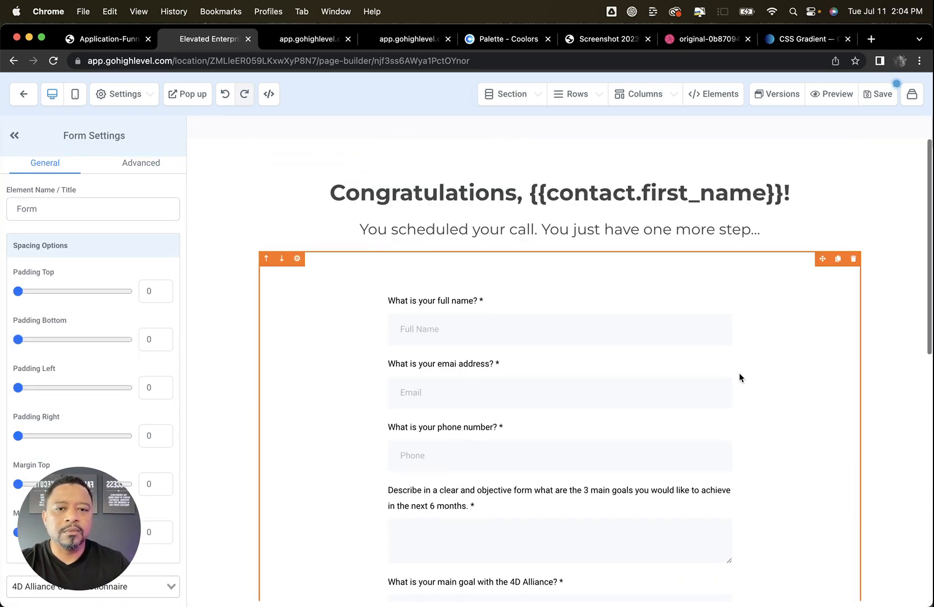
Save the Survey page without changing its SEO meta data, and bring up the Application-Funnel diagram
click(885, 96)
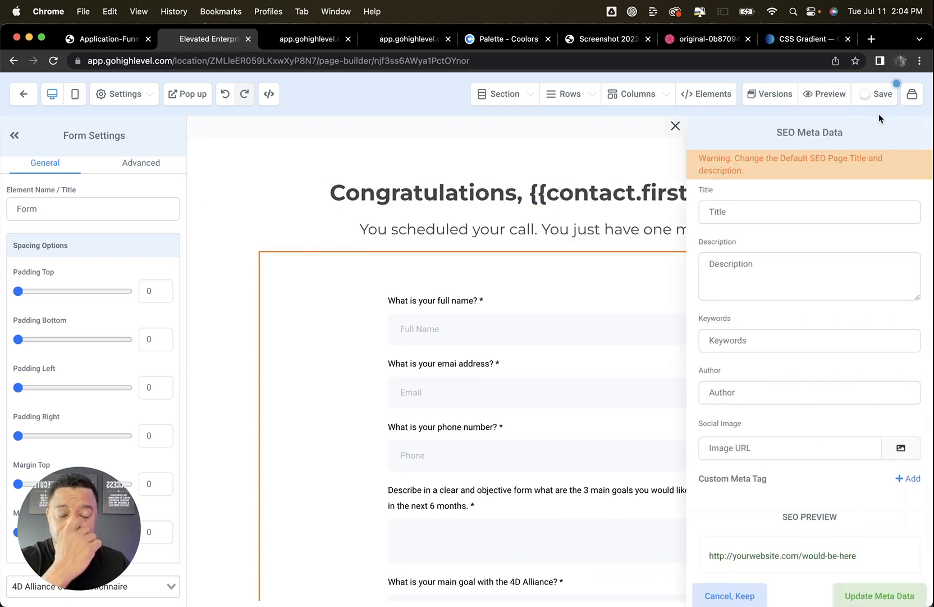
click(749, 596)
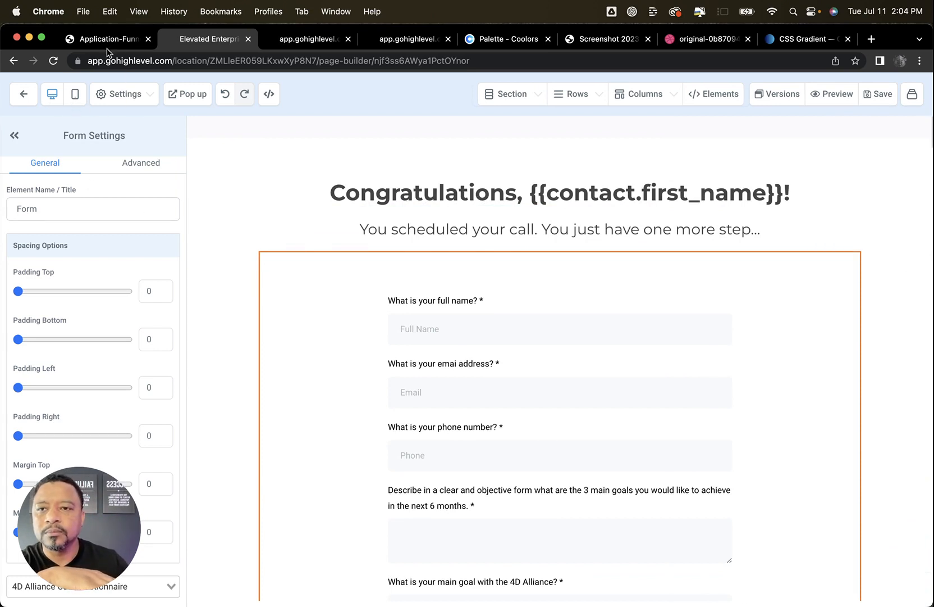
click(124, 39)
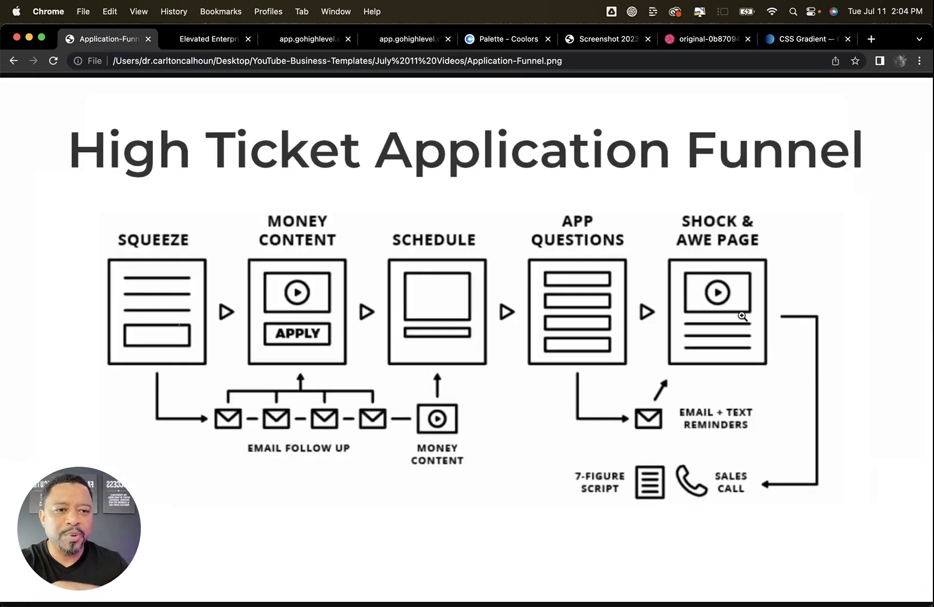
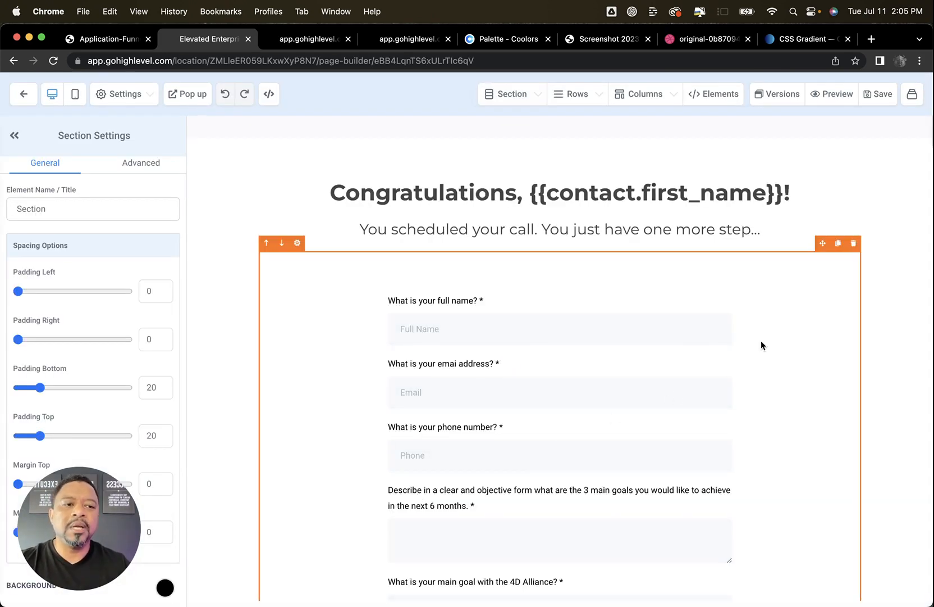
Delete the form on the Confirmation page and change the sub headline to "You successfully completed your survey! Please check your email."
click(854, 244)
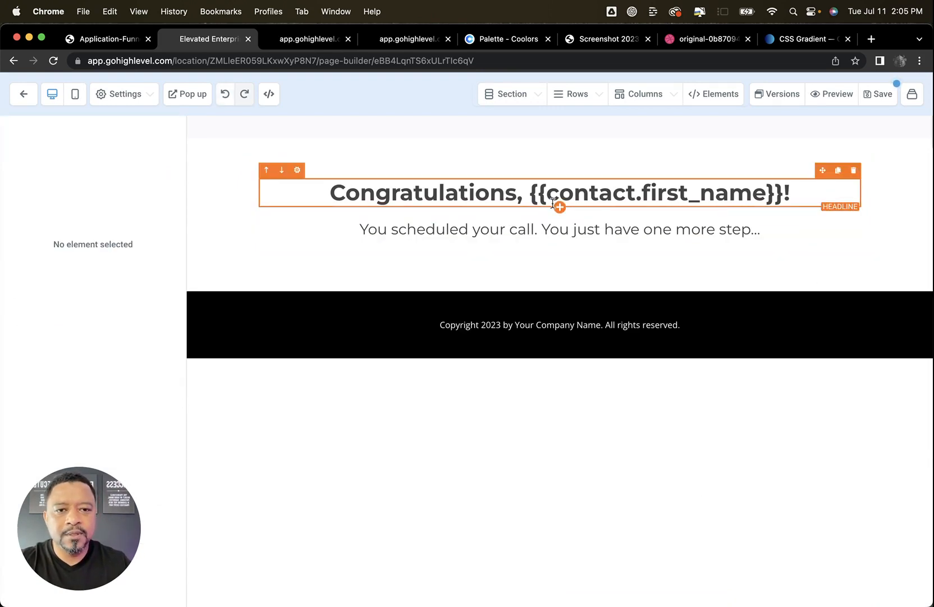
triple_click(584, 230)
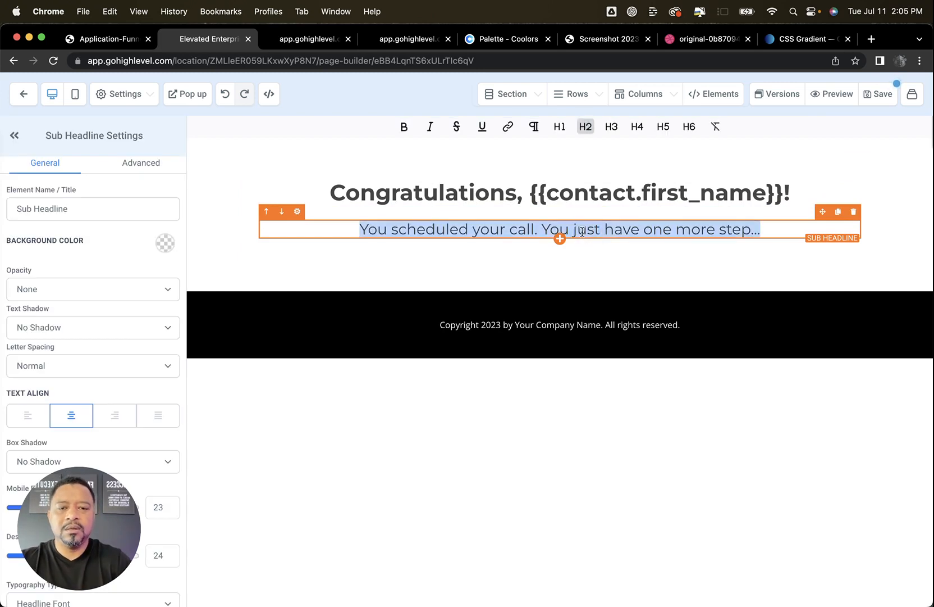
text(Your)
key(BackSpace)
key(BackSpace)
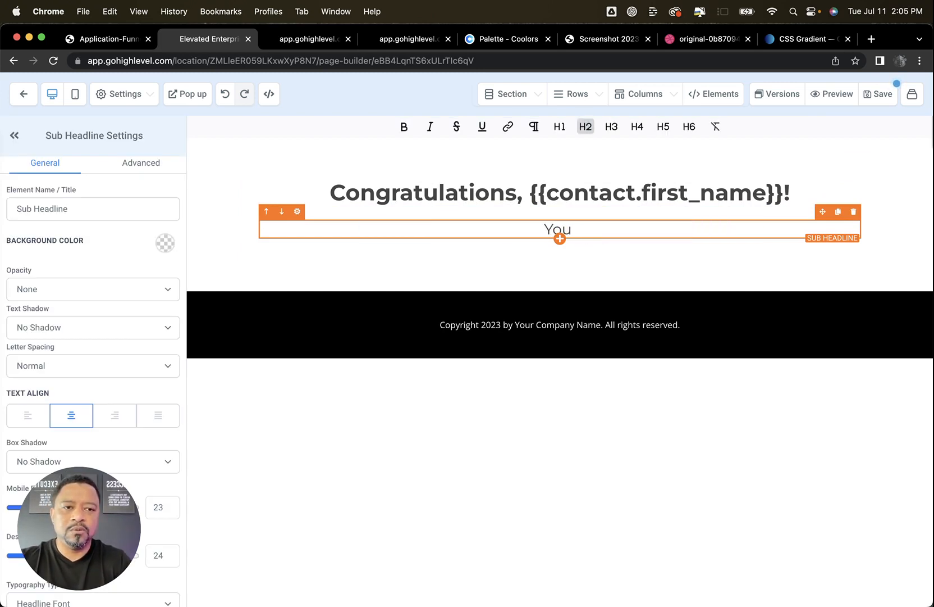
text(success)
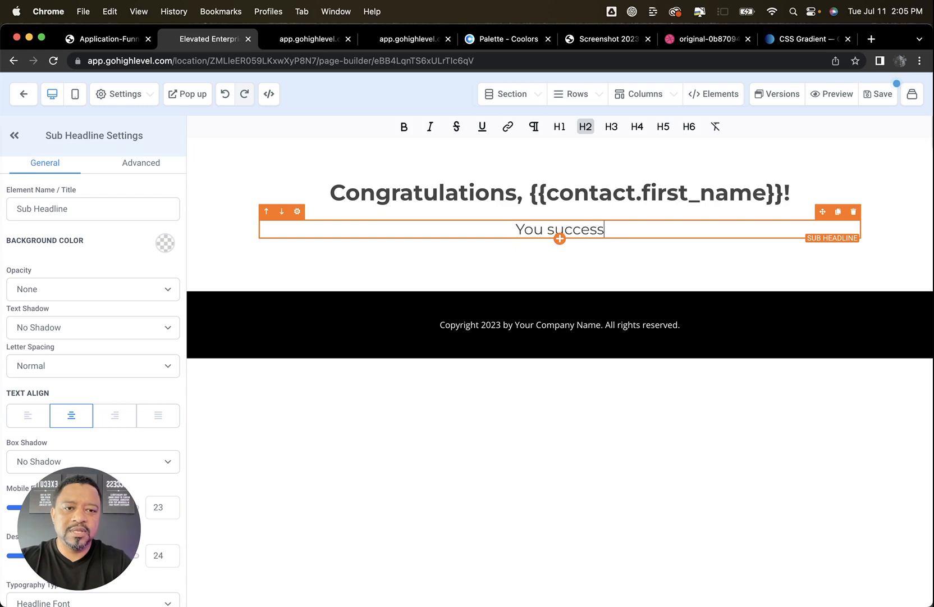
text(fully completed yo)
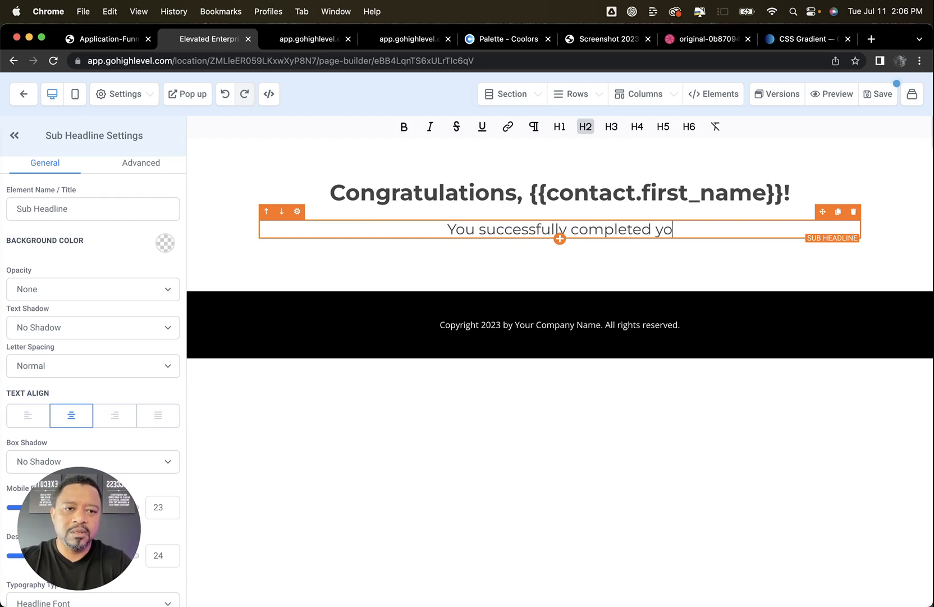
text(ur surve)
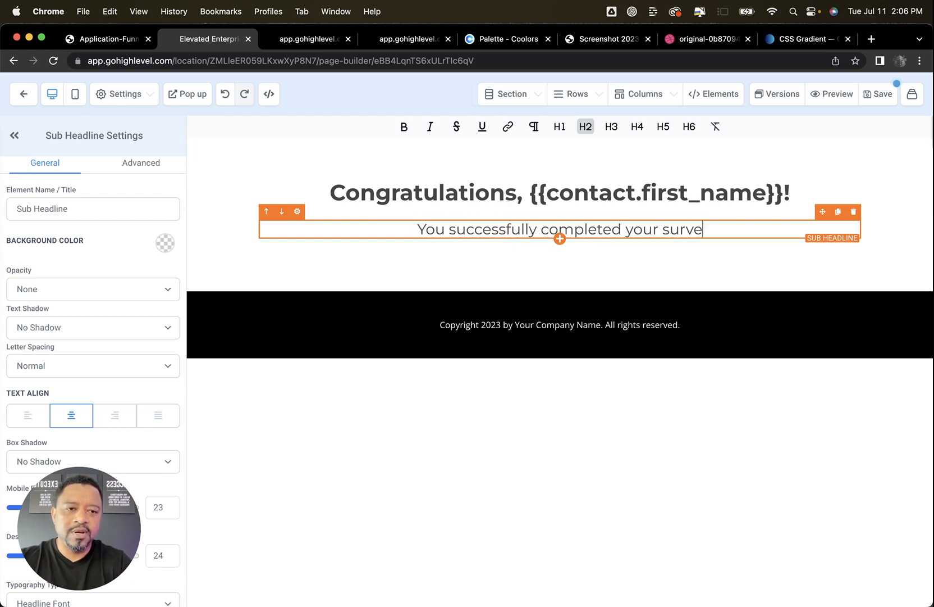
text(y! Please che)
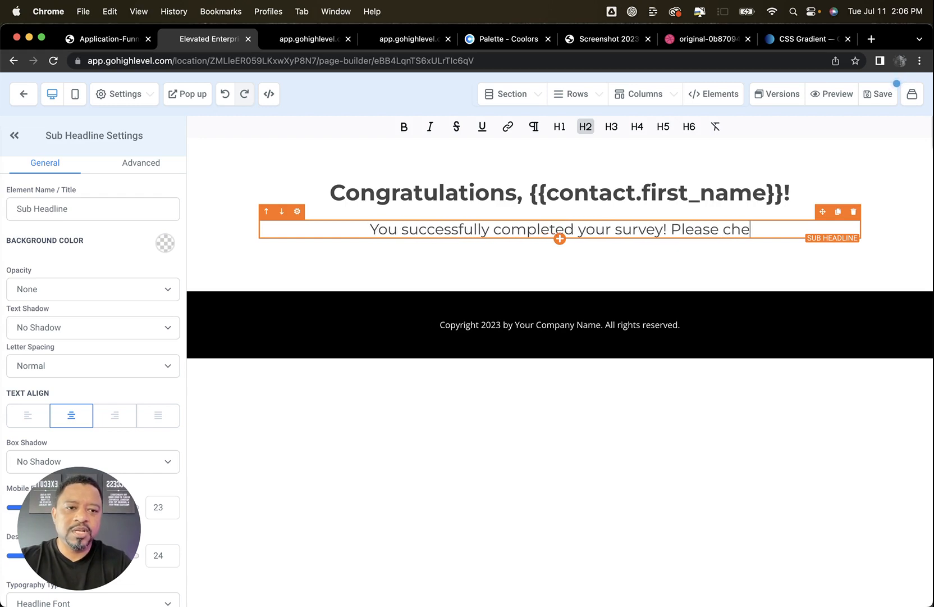
text(ck your email)
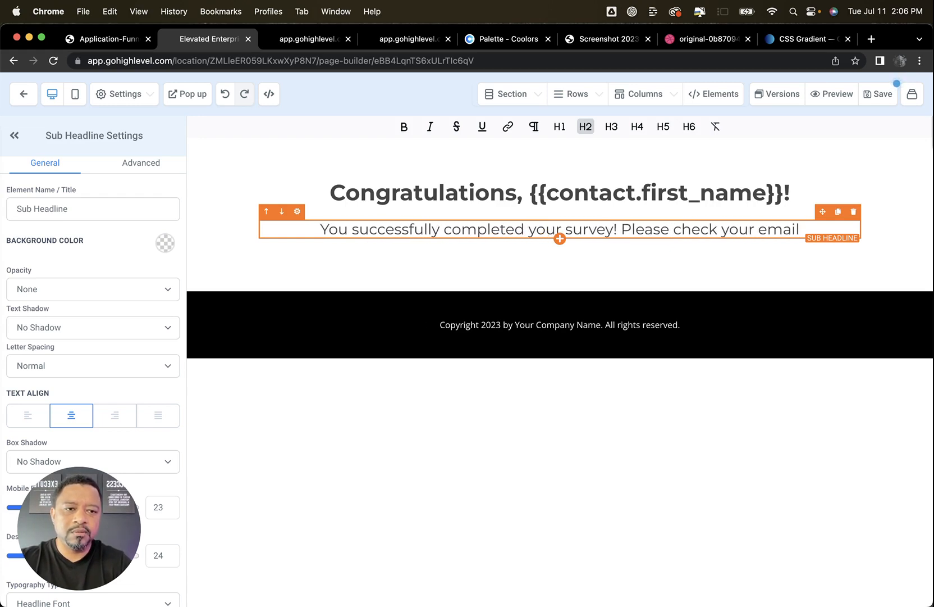
text(.)
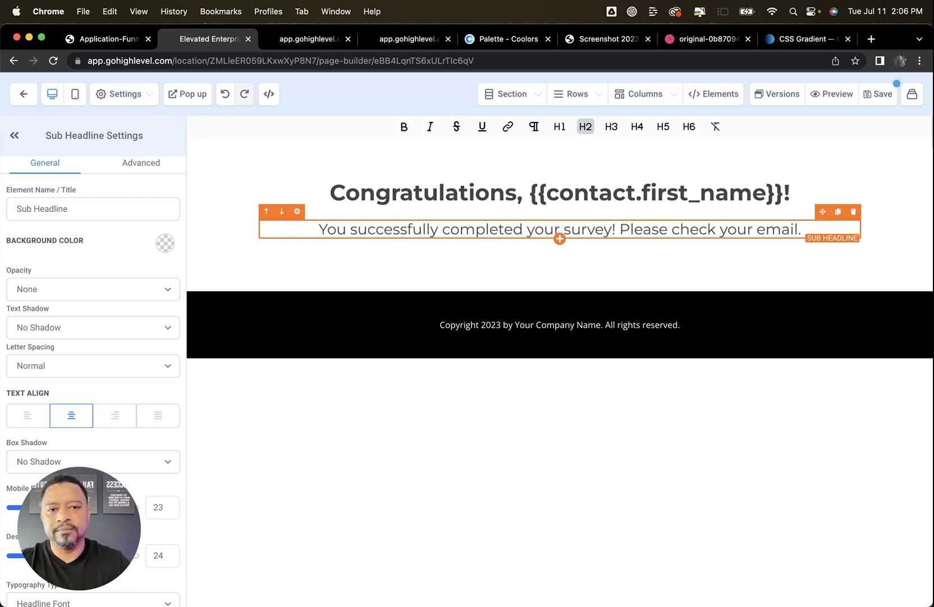
Add a Video element below the sub headline and save the Confirmation page without changing its SEO meta data
click(560, 238)
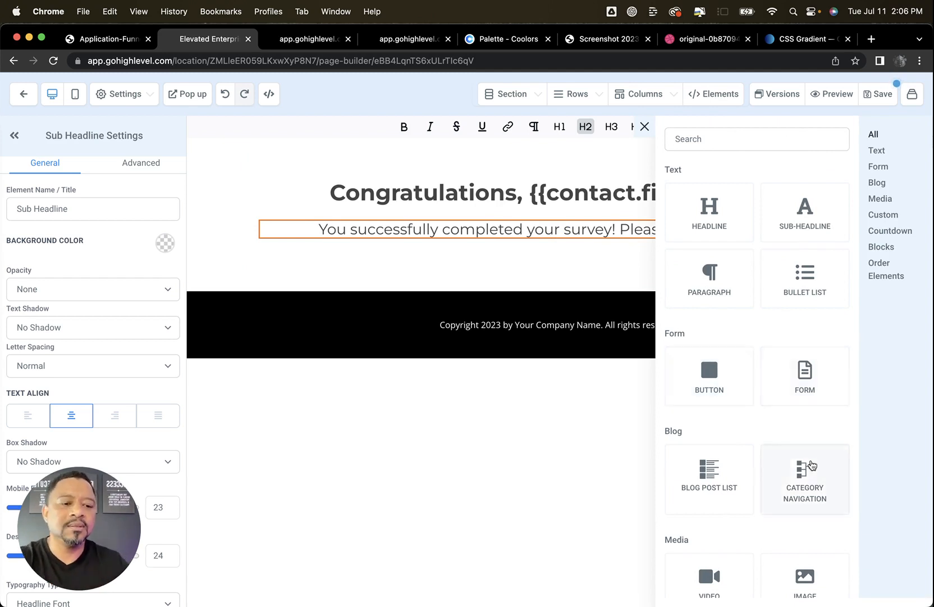
click(709, 577)
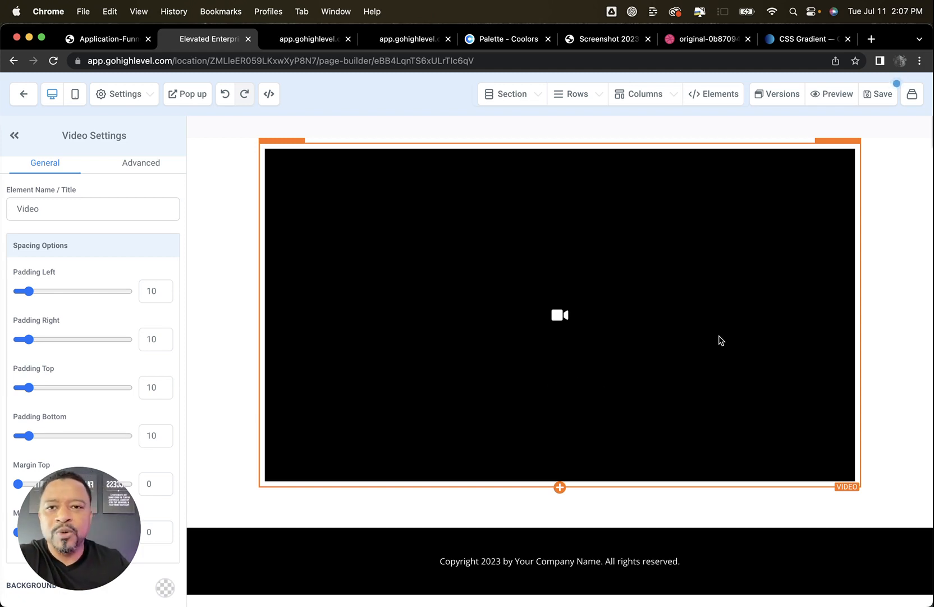
click(879, 94)
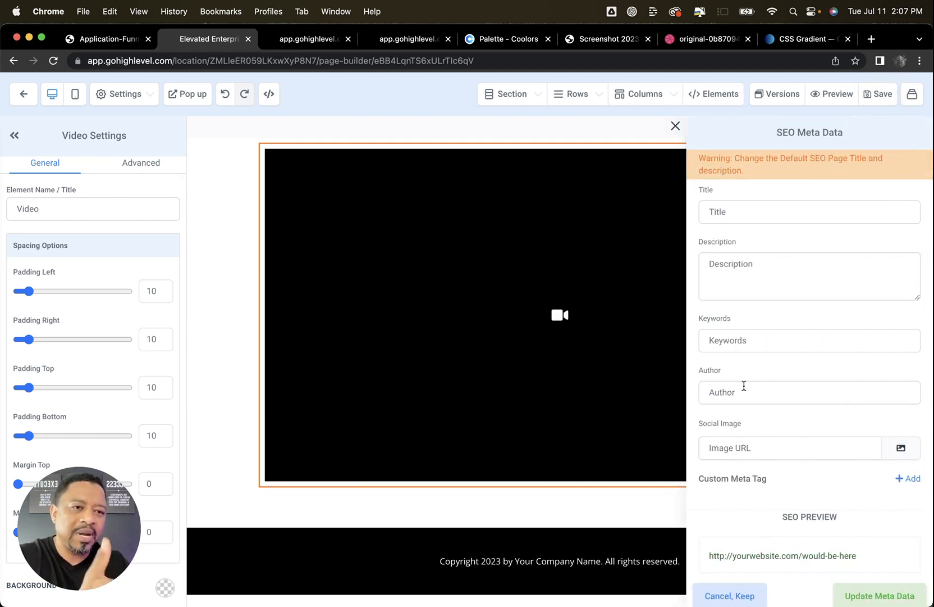
click(730, 595)
scroll(776, 367, up, 2)
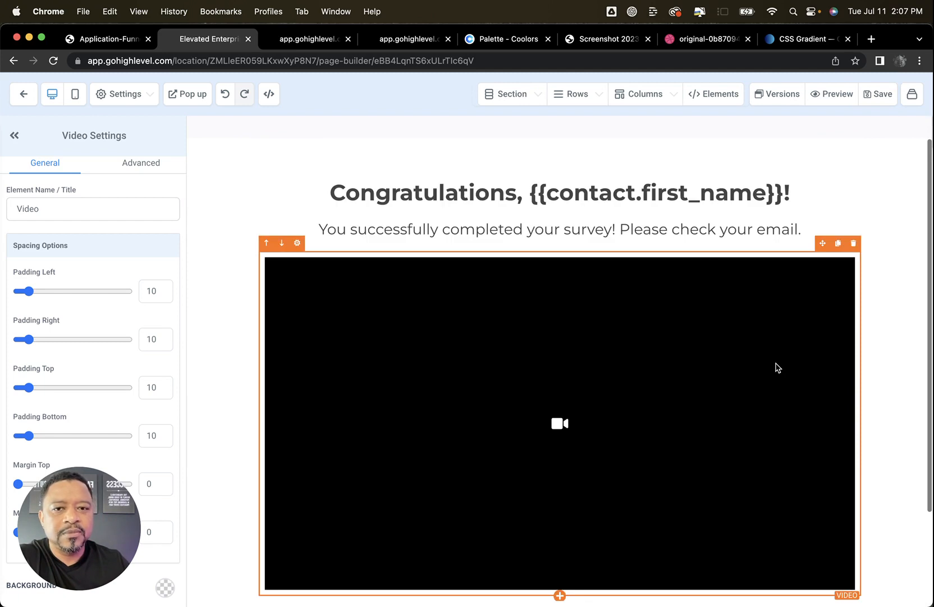
Return to the funnel steps and open the Value Video page for editing
click(23, 94)
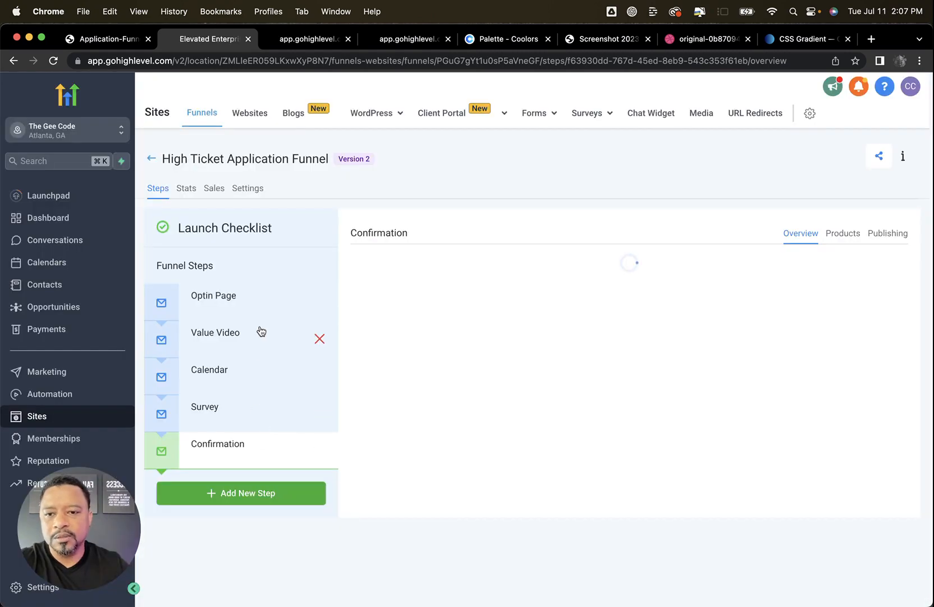
click(252, 336)
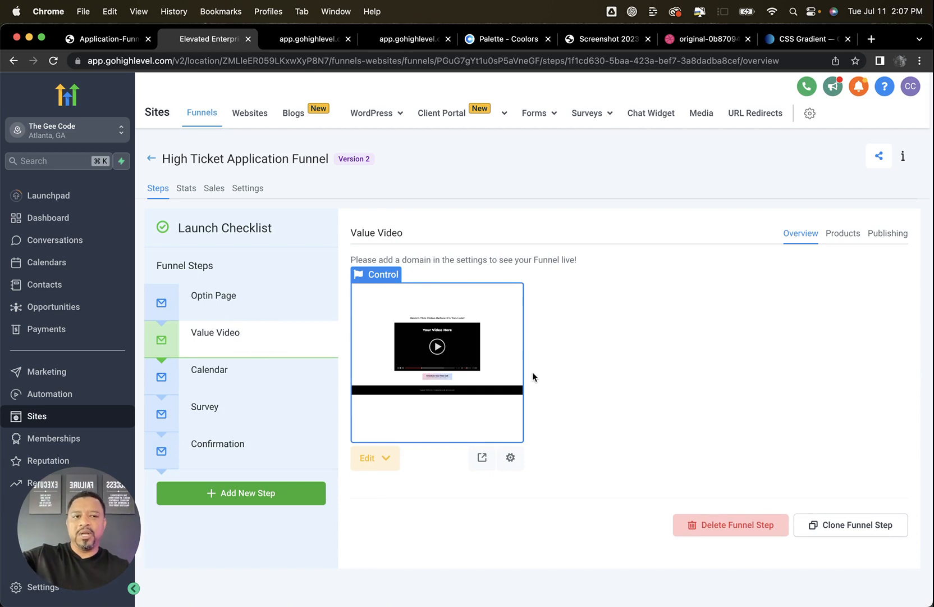
click(371, 459)
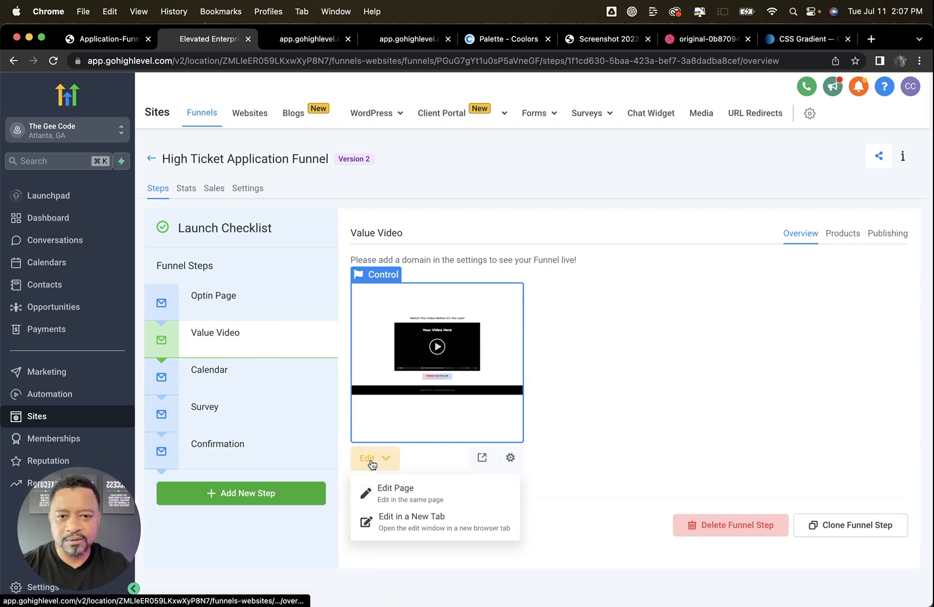
click(400, 490)
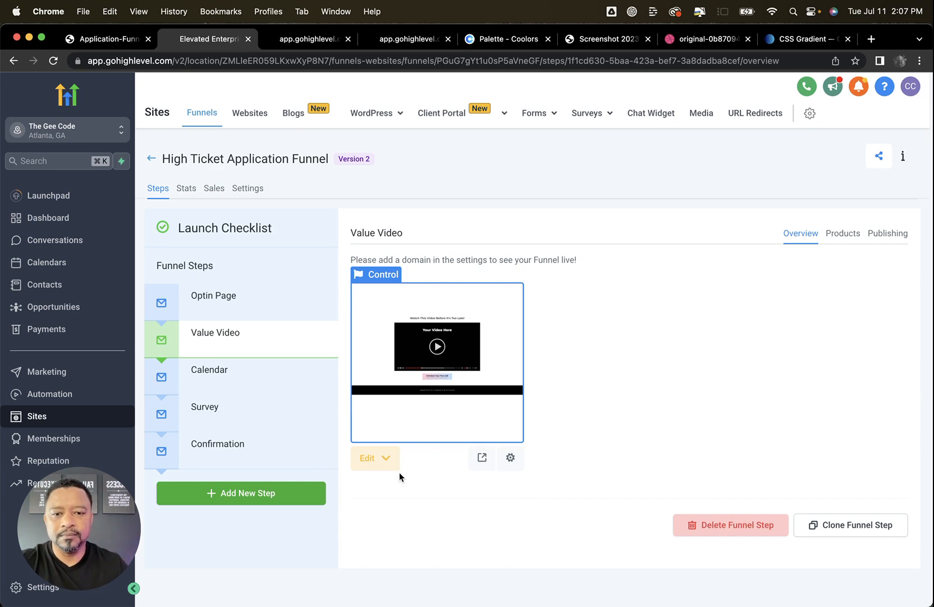
click(366, 459)
click(407, 486)
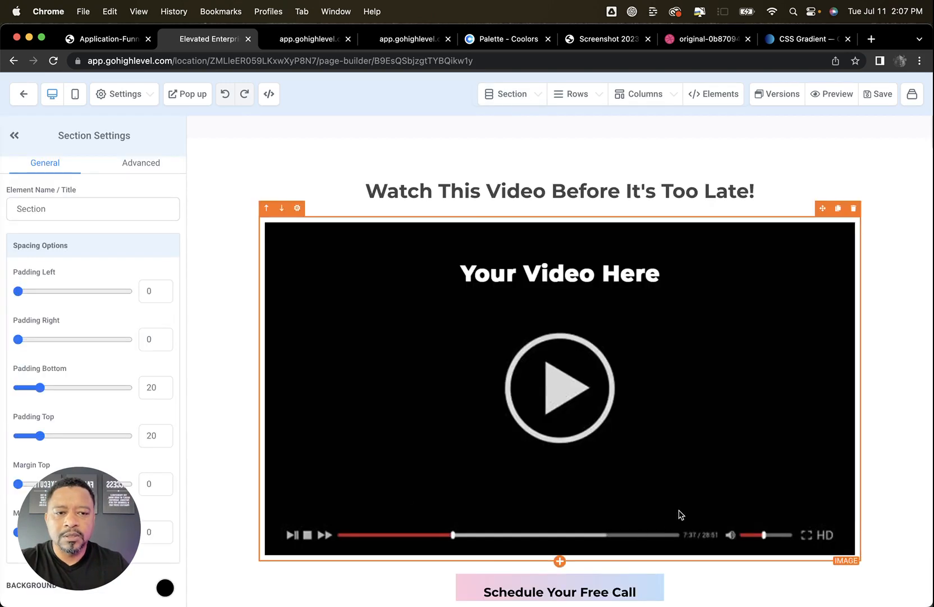
scroll(624, 508, down, 3)
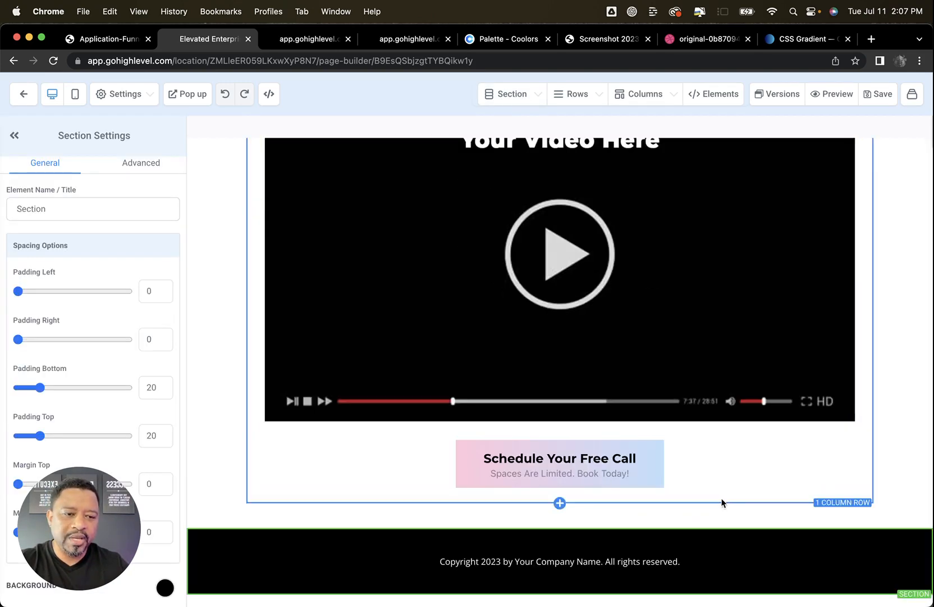
scroll(721, 500, up, 3)
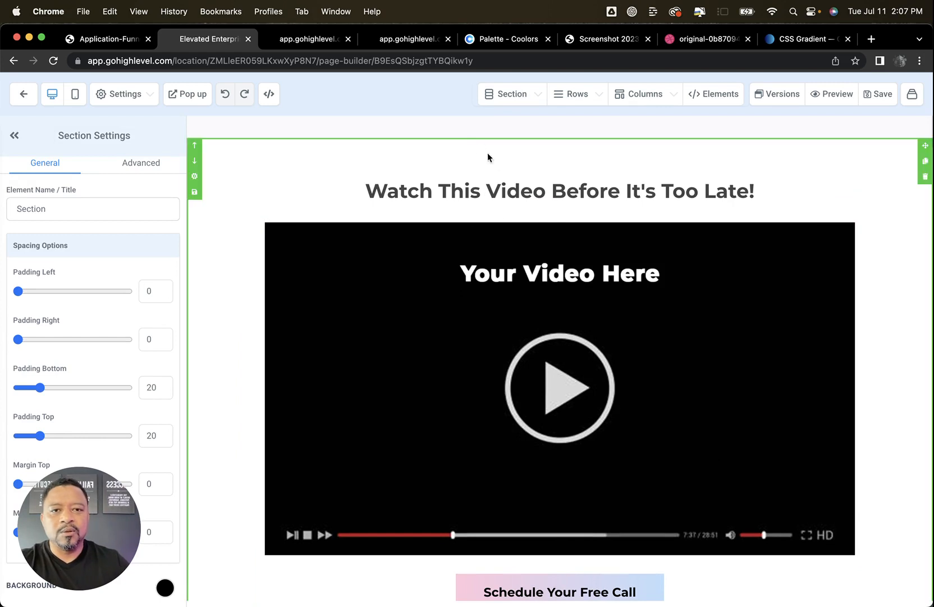
Add a new empty full-width section above the "Watch This Video Before It's Too Late!" headline
click(514, 95)
click(482, 126)
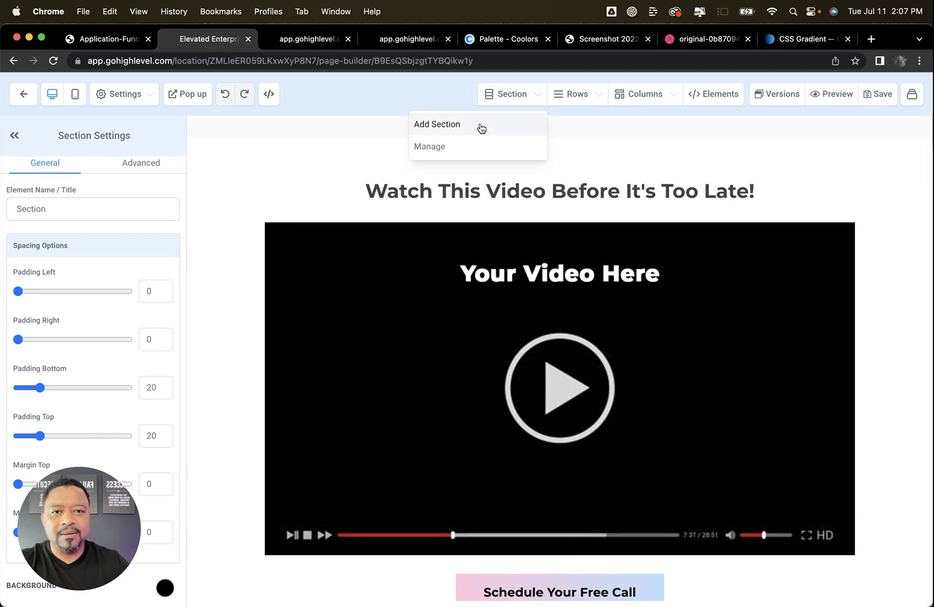
drag(705, 152, 551, 151)
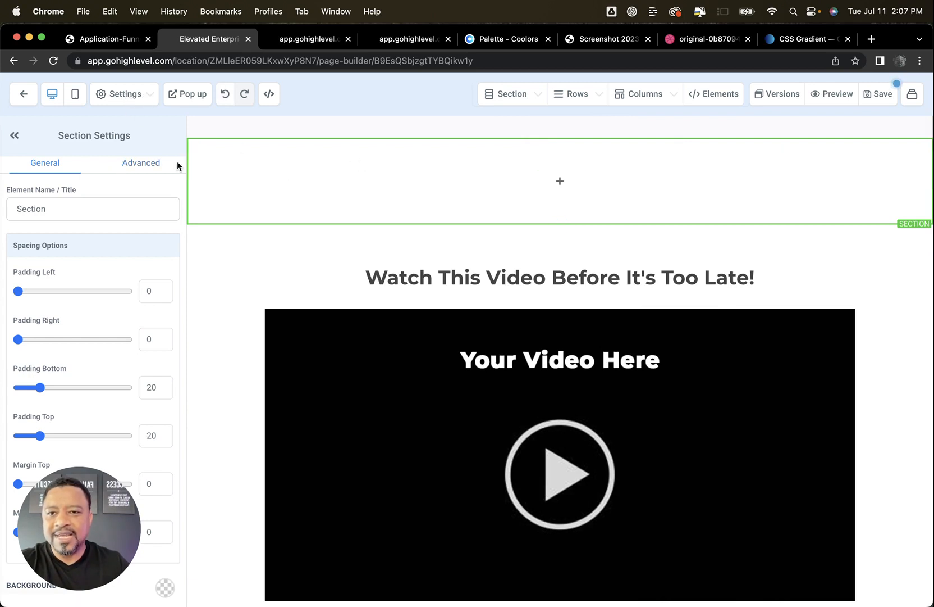
Try giving the new section the custom class lightbg, and remove that class
scroll(66, 174, down, 1)
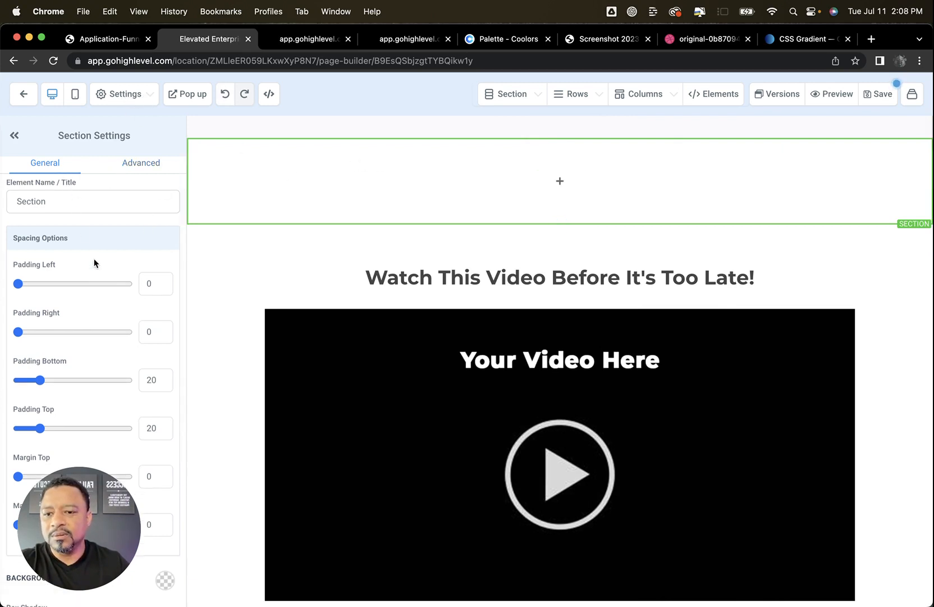
scroll(94, 264, down, 5)
click(156, 167)
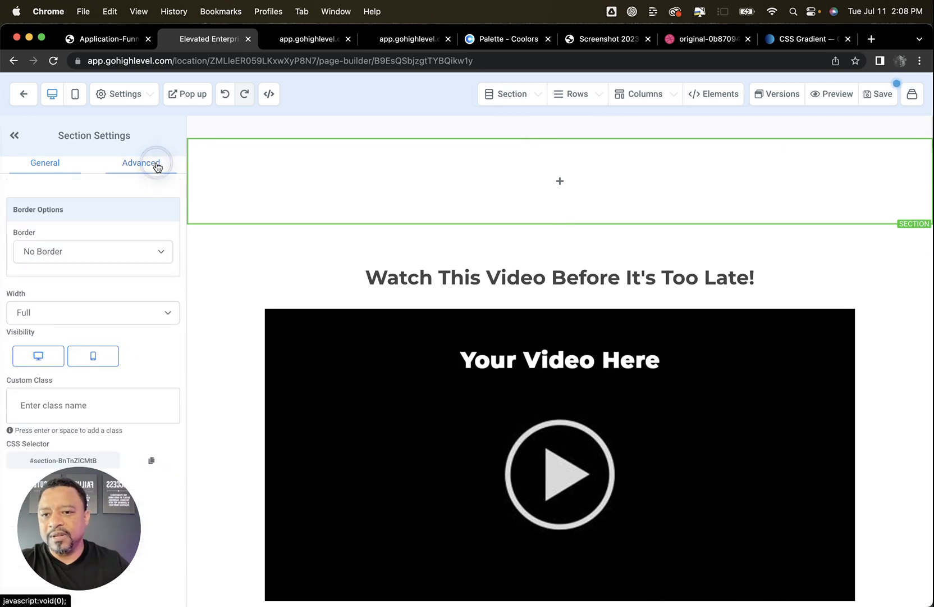
click(71, 412)
text(lightbg)
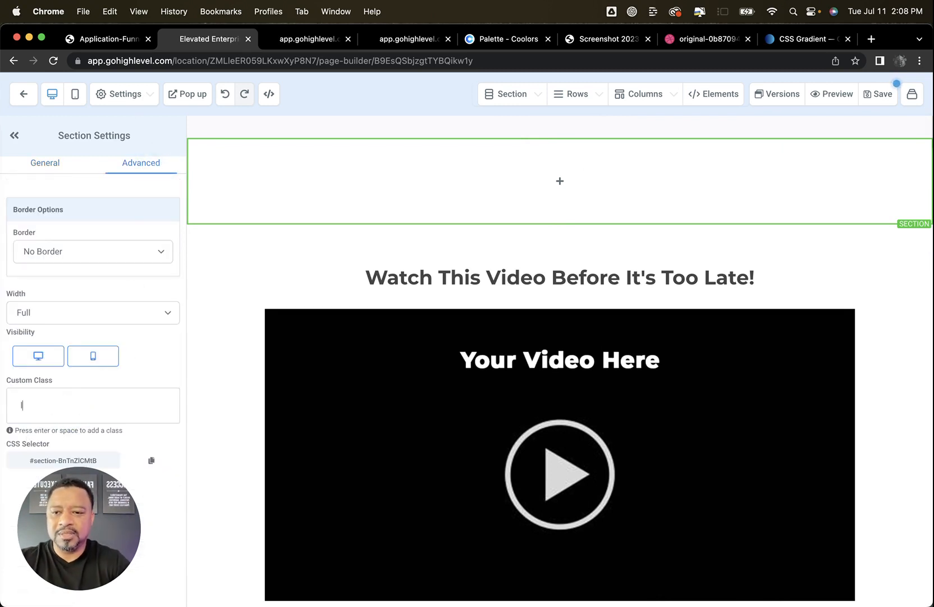
key(Return)
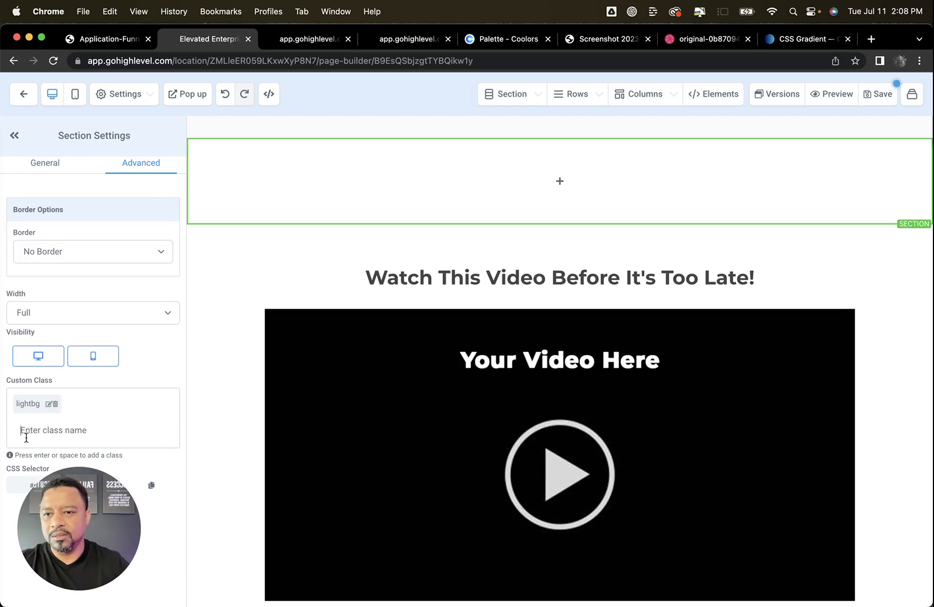
click(55, 403)
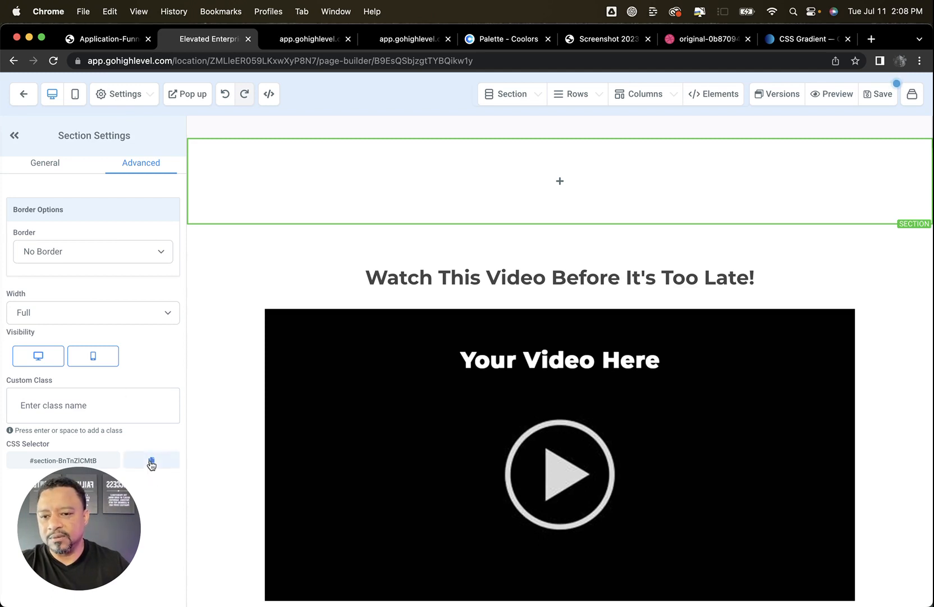
Check the page's custom CSS for the gradient class name and give the new section the custom class lightg
click(151, 461)
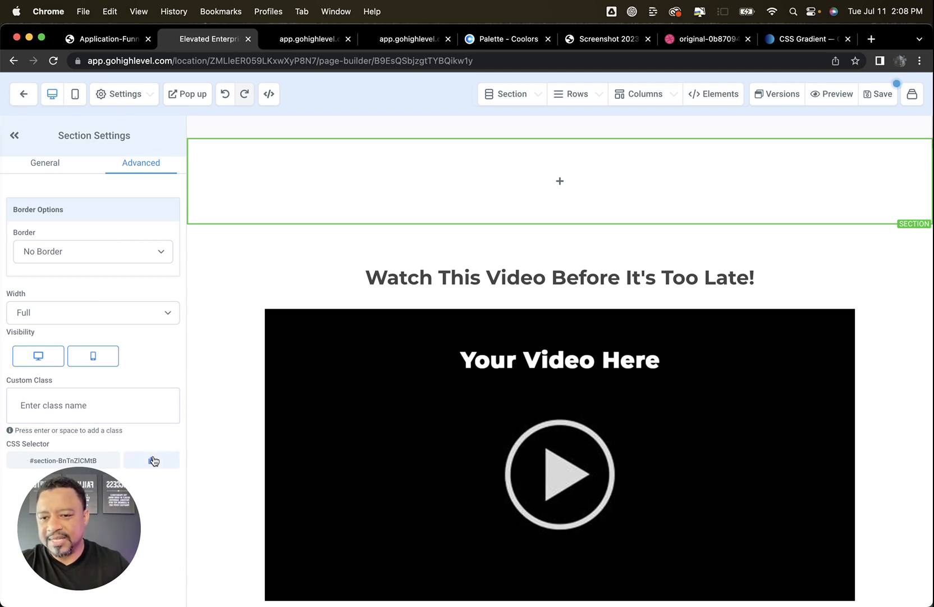
click(135, 98)
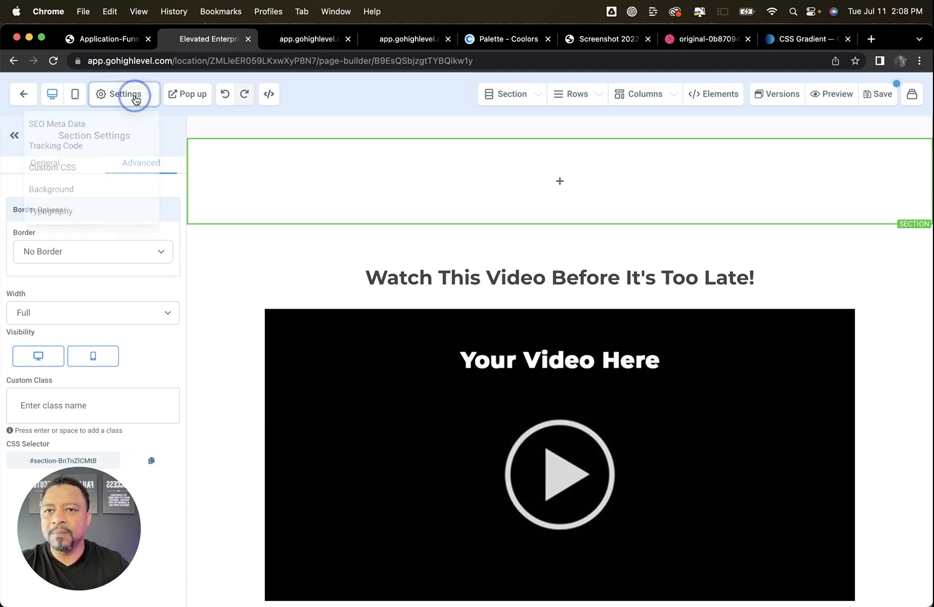
click(48, 167)
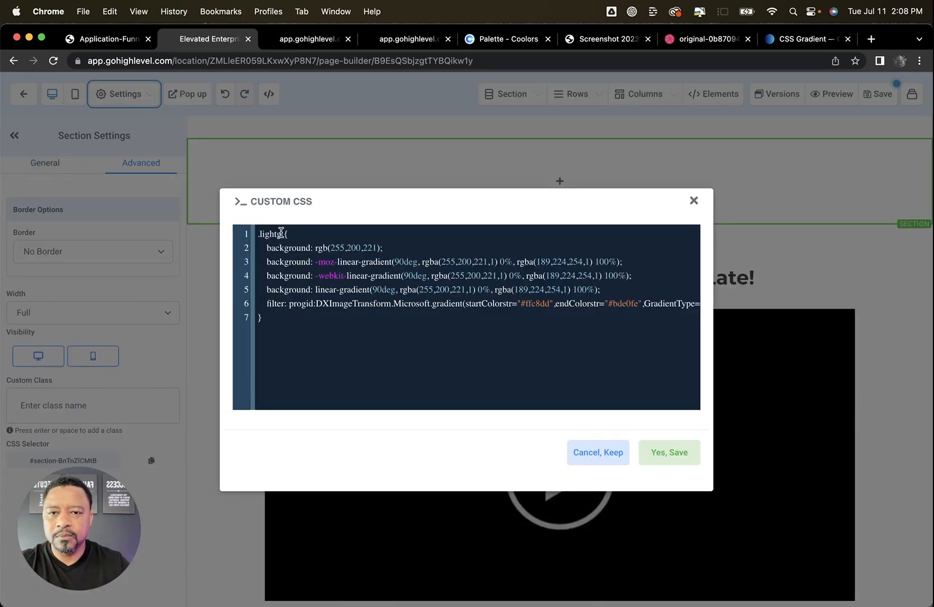
click(599, 452)
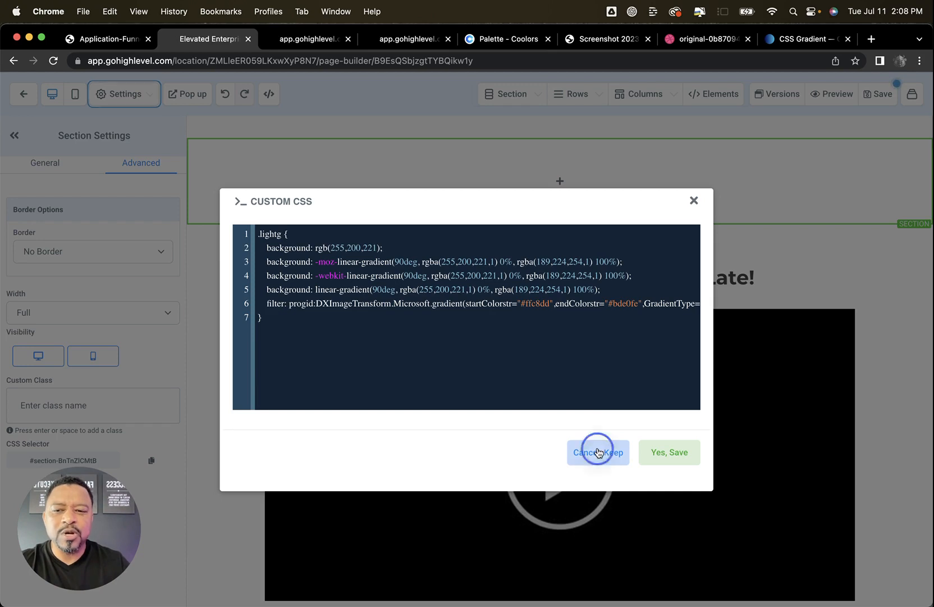
click(75, 407)
text(light)
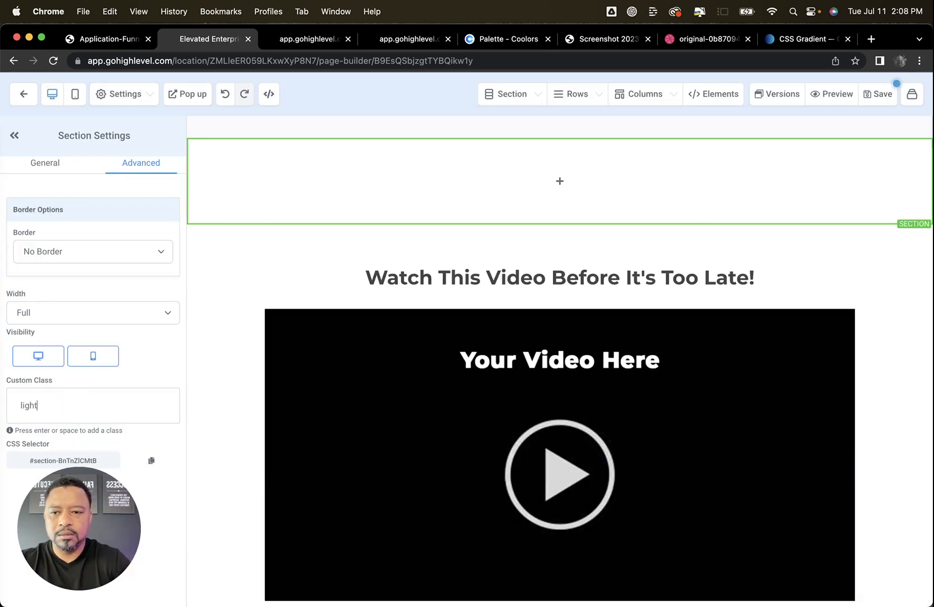
text(g)
key(Return)
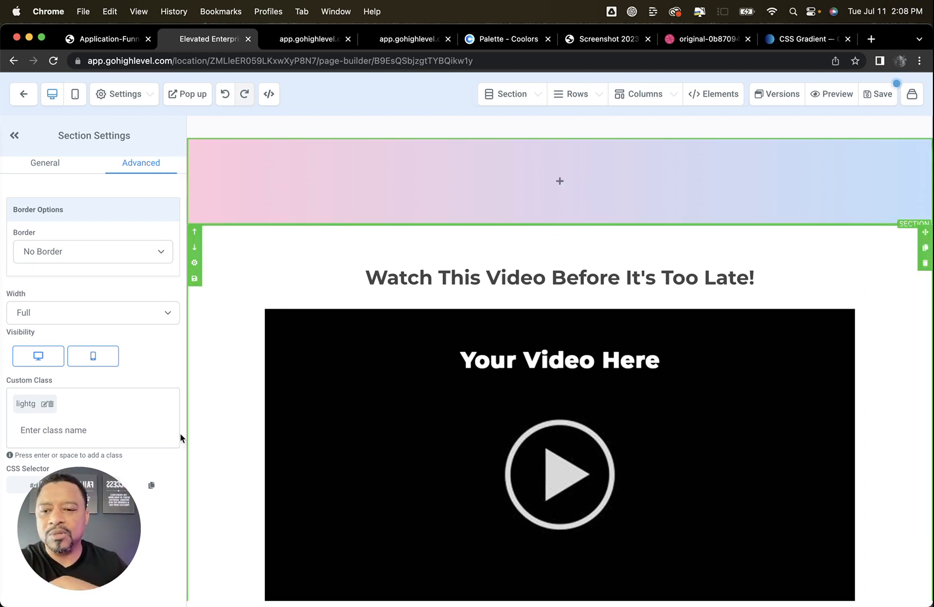
Try adding the section's own selector #section-BnTnZlCMtB beside .lightg in the page's custom CSS, and discard the edit
click(134, 92)
click(63, 171)
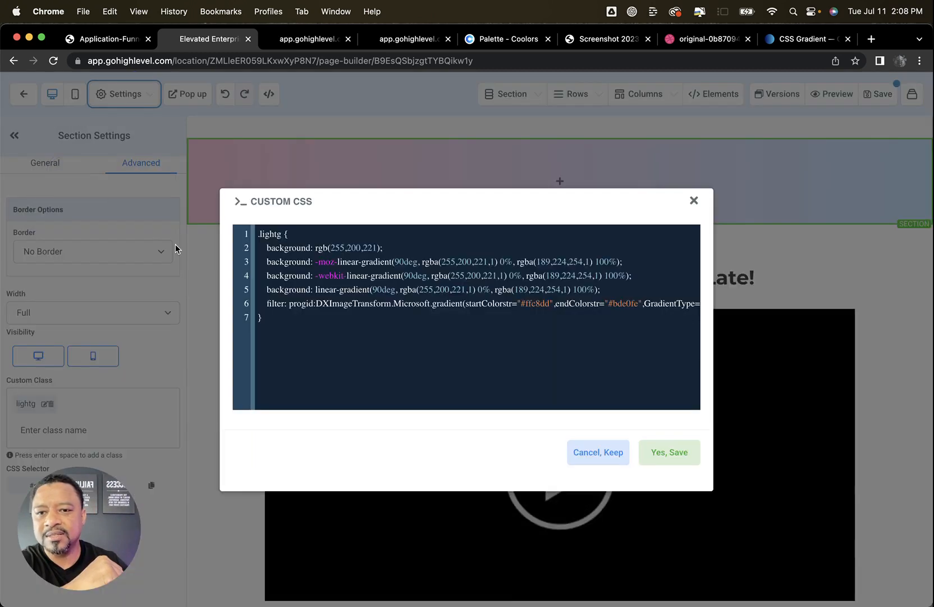
click(283, 233)
text(,)
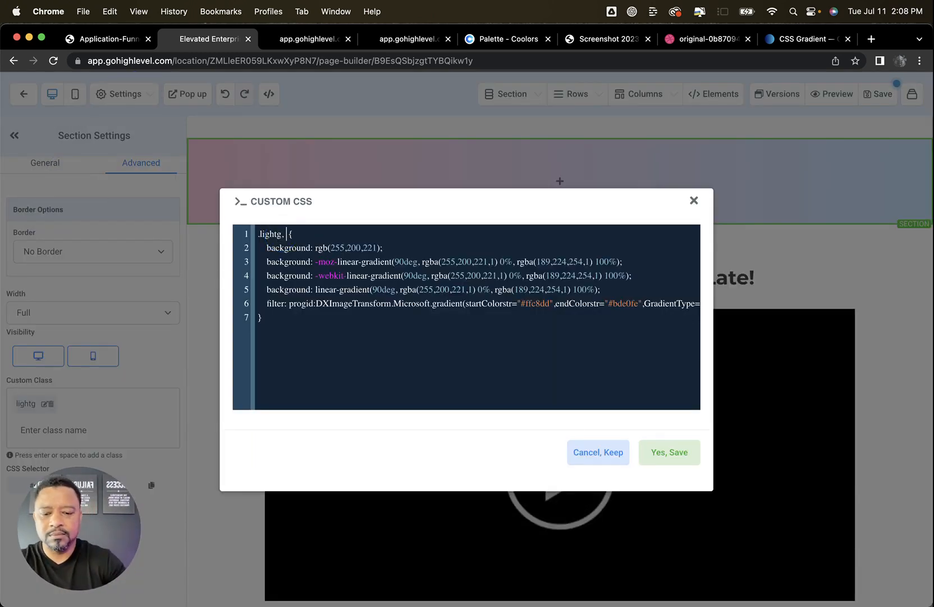
key(super+v)
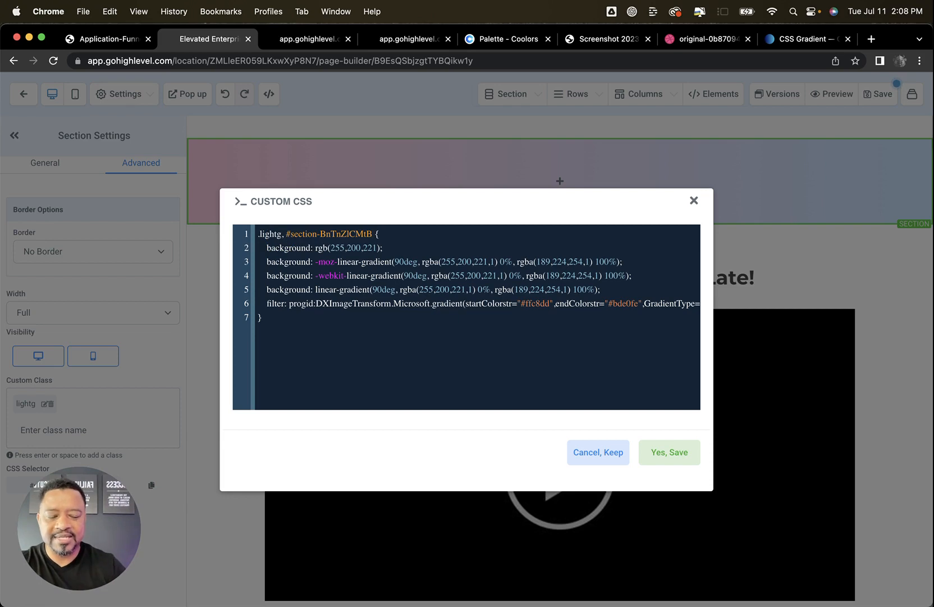
key(BackSpace)
key(BackSpace)
key(BackSpace)
key(BackSpace)
key(BackSpace)
key(BackSpace)
key(BackSpace)
key(BackSpace)
key(BackSpace)
key(BackSpace)
key(BackSpace)
key(BackSpace)
key(BackSpace)
key(BackSpace)
key(BackSpace)
key(BackSpace)
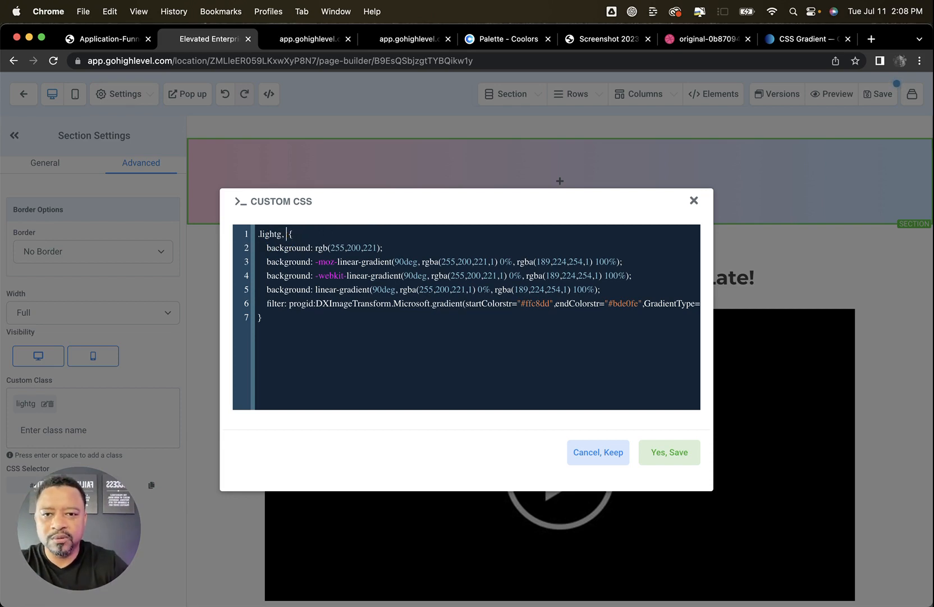
click(598, 452)
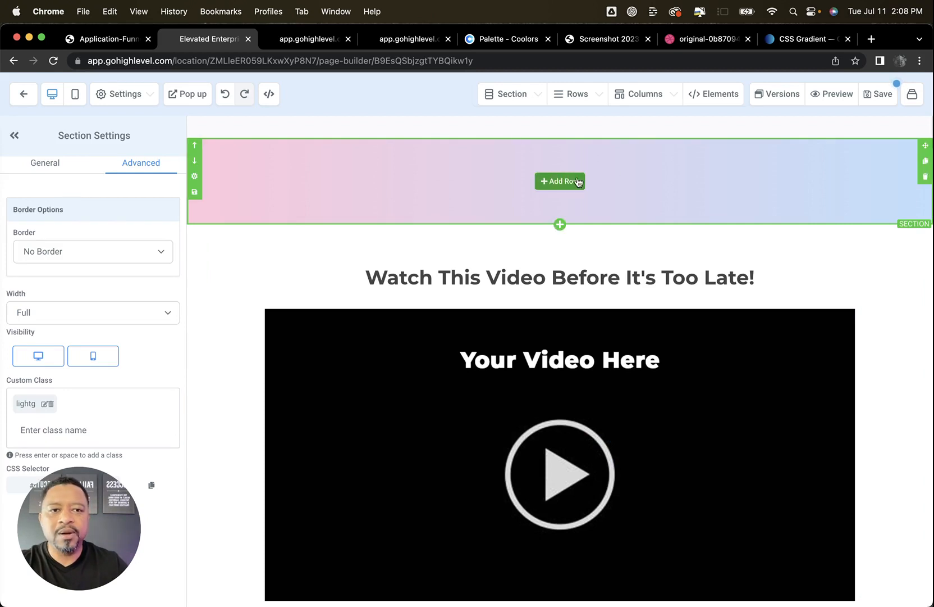
Add a one-column row containing a sub-headline element to the empty gradient section
click(560, 181)
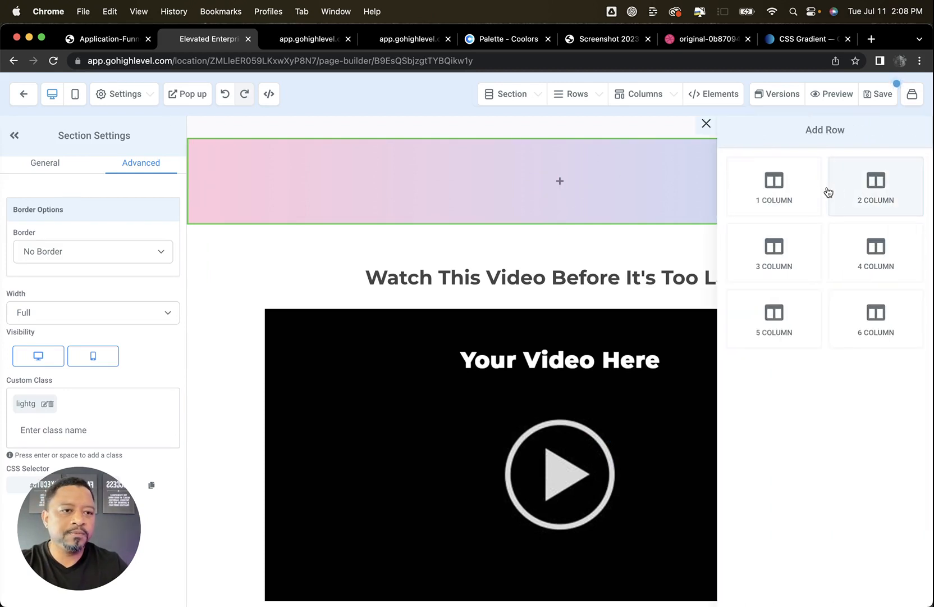
click(767, 185)
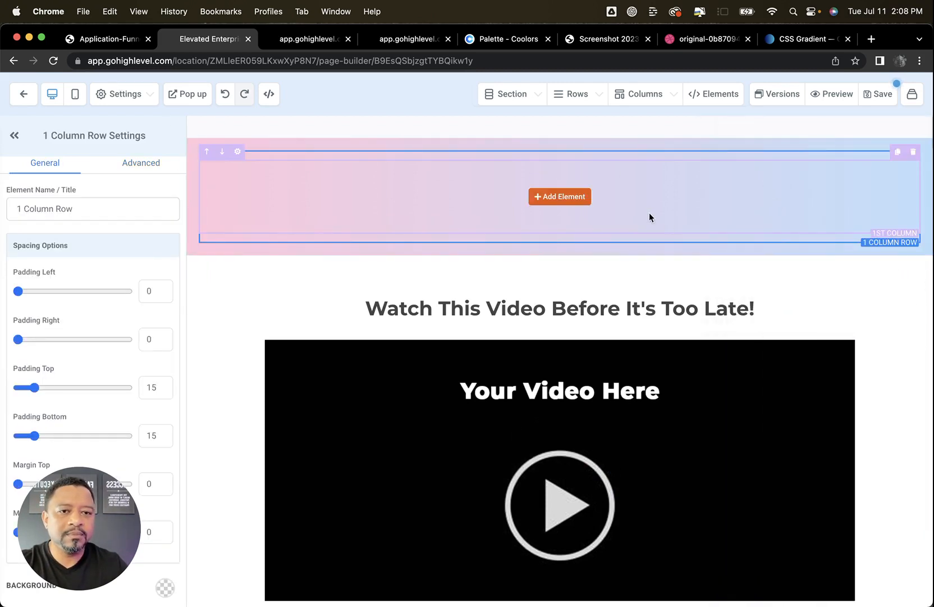
click(579, 199)
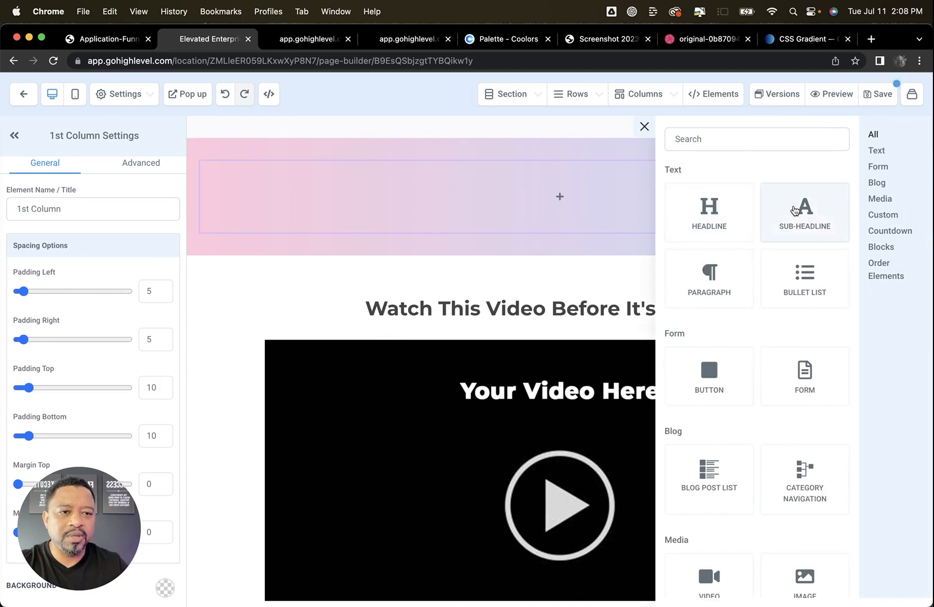
click(797, 210)
Replace the sub-headline's placeholder text with "ATTENTION: This video could change your business entirely!"
click(576, 175)
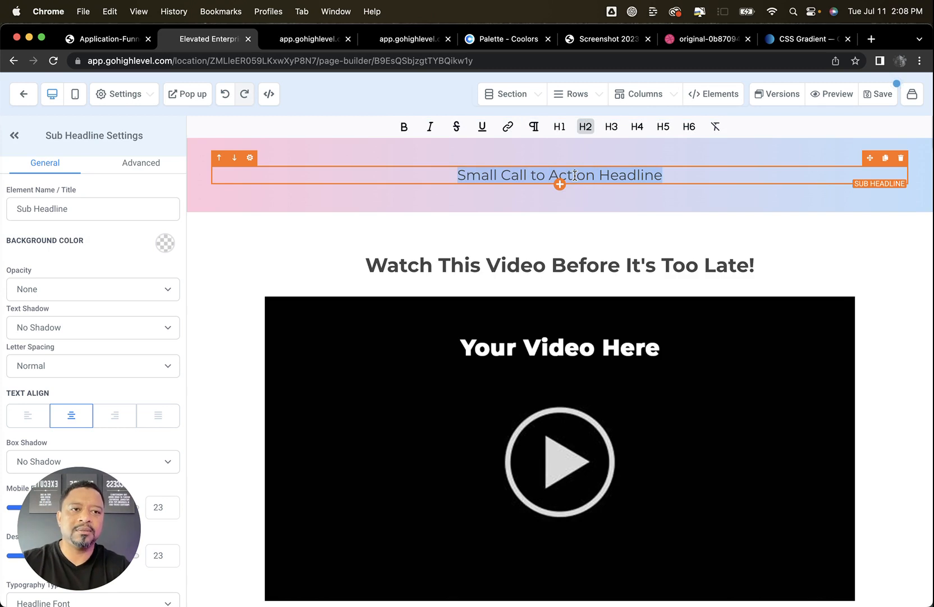
text(ATTENTION:)
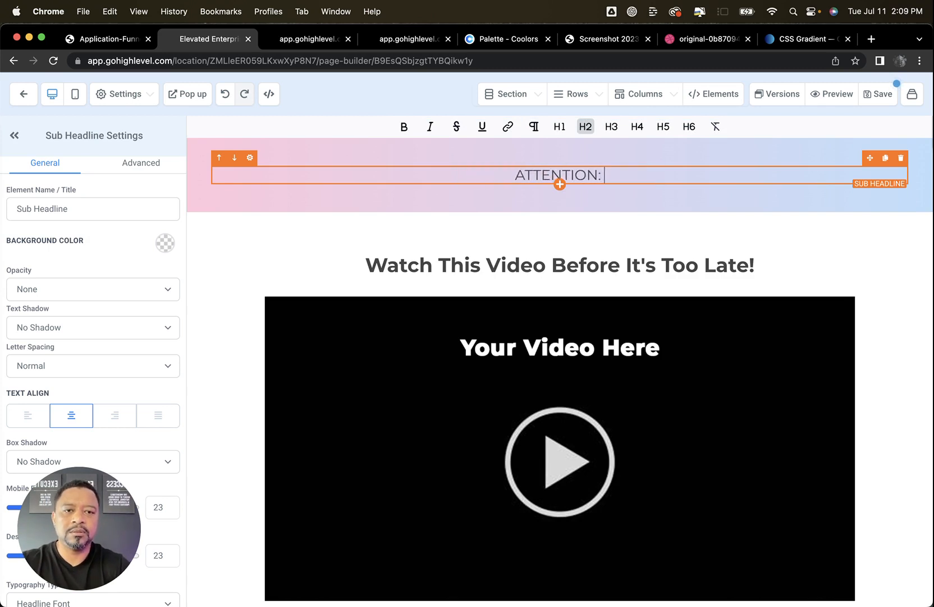
text( This video coul)
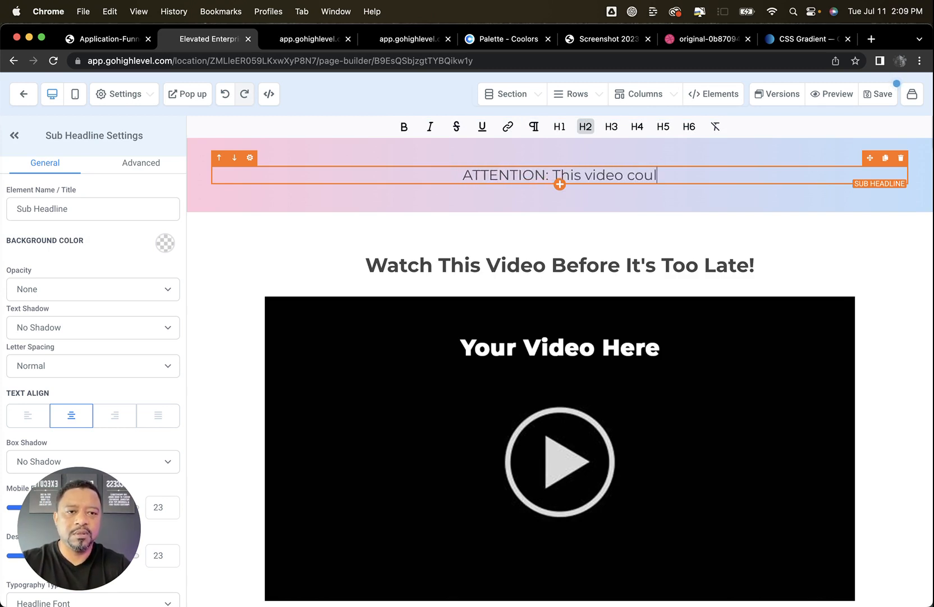
text(d change your b)
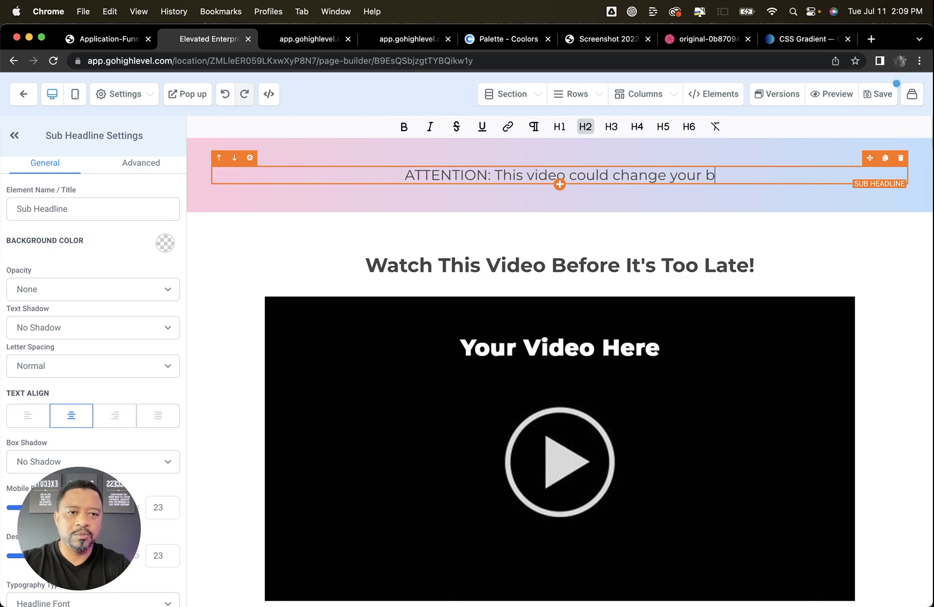
text(usiness entirele)
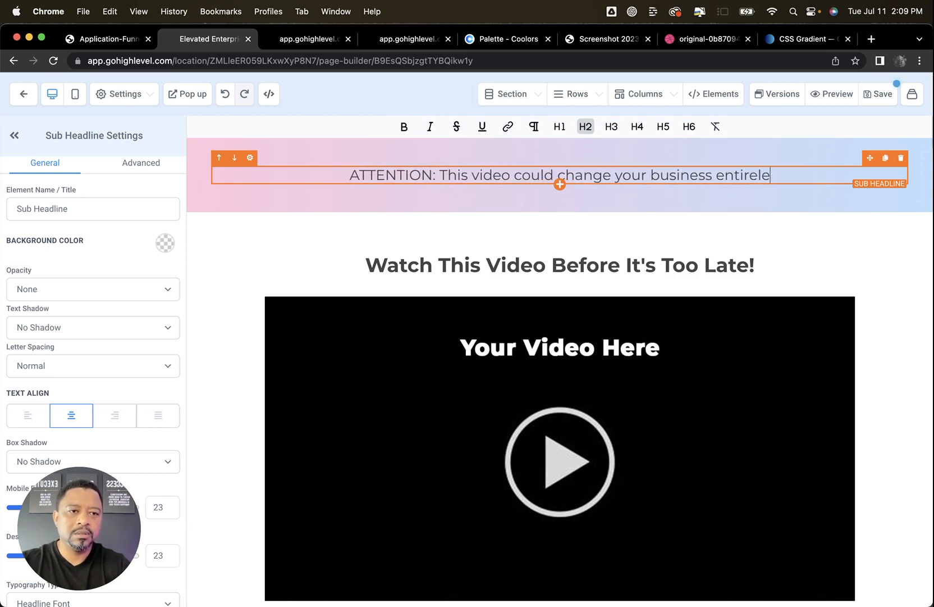
key(BackSpace)
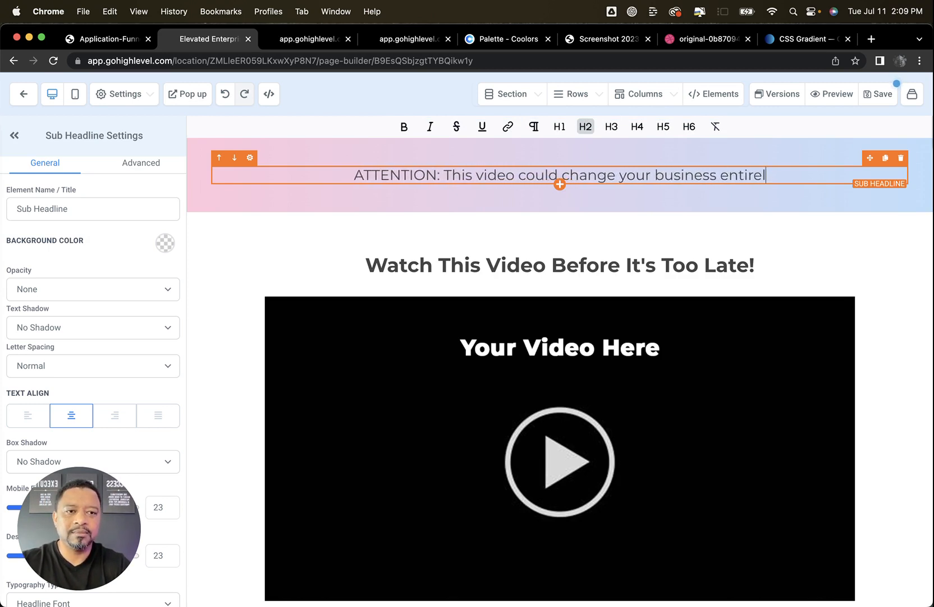
text(y!)
Set the gradient section's bottom padding and top padding to 5 each
click(246, 144)
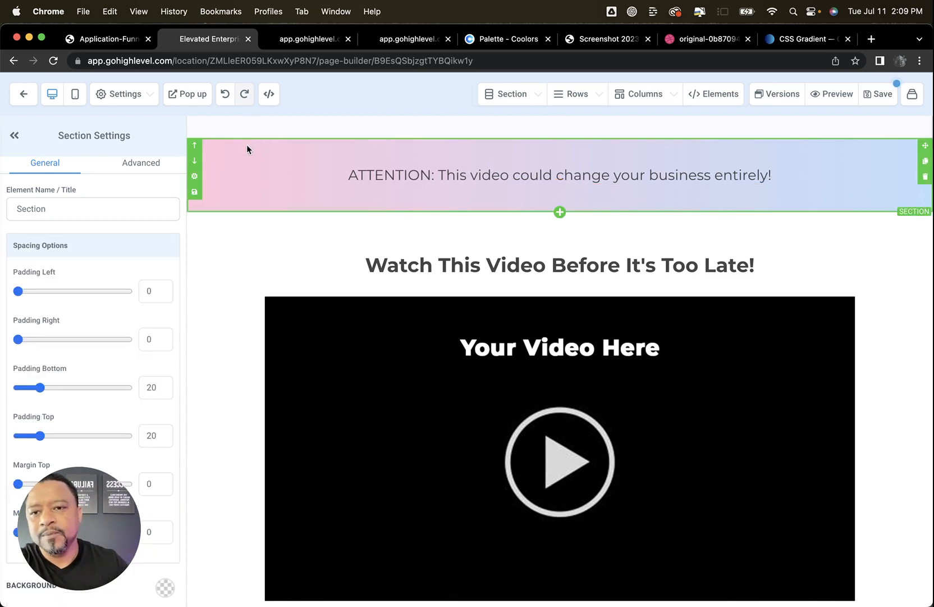
click(150, 387)
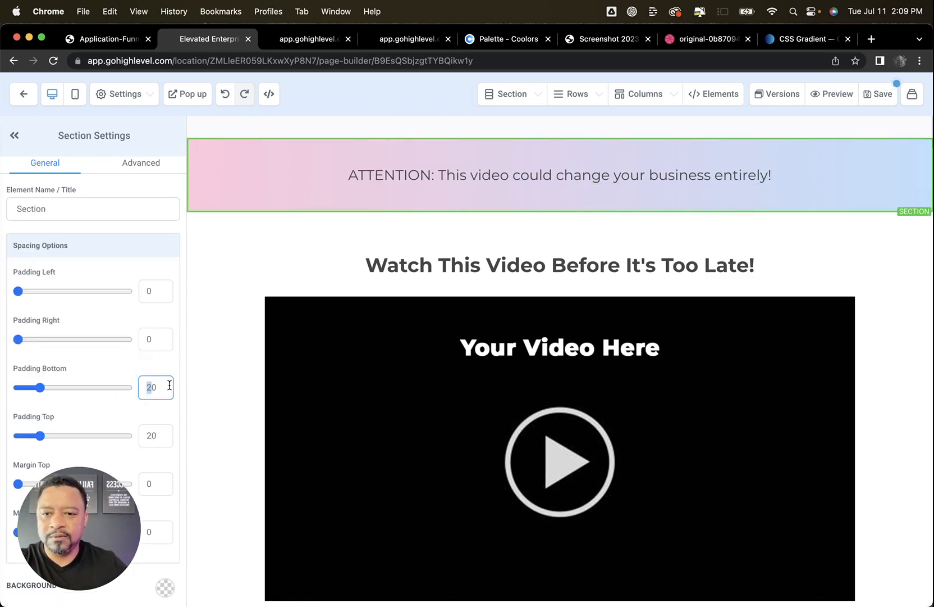
double_click(148, 386)
text(5)
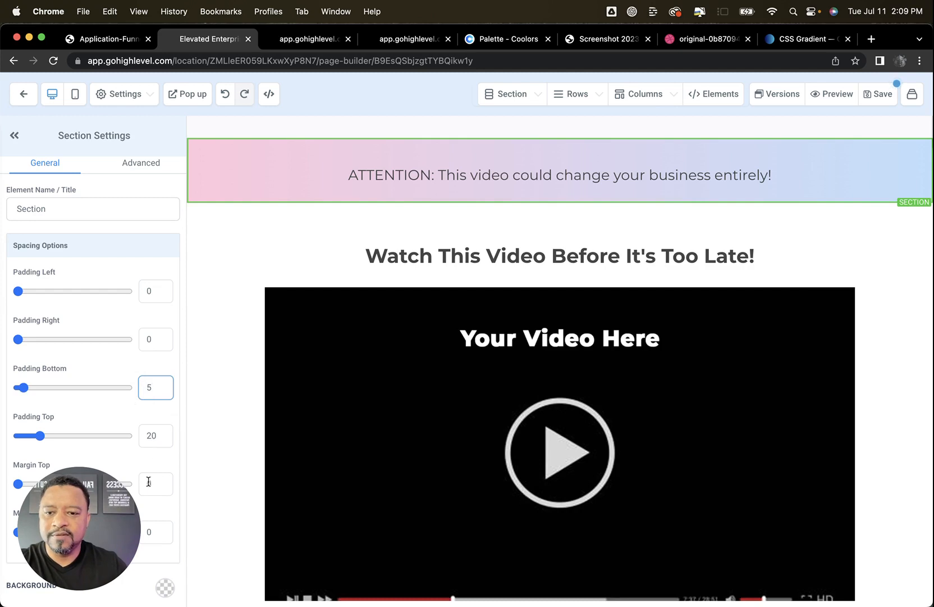
double_click(158, 435)
text(5)
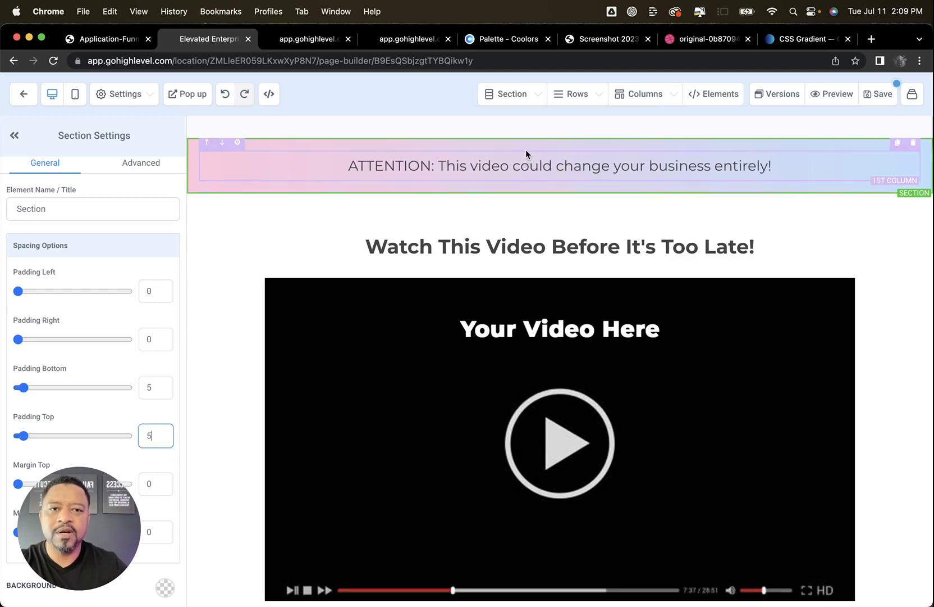
Set the top and bottom padding of the one-column row in the gradient section to 5 each
click(526, 144)
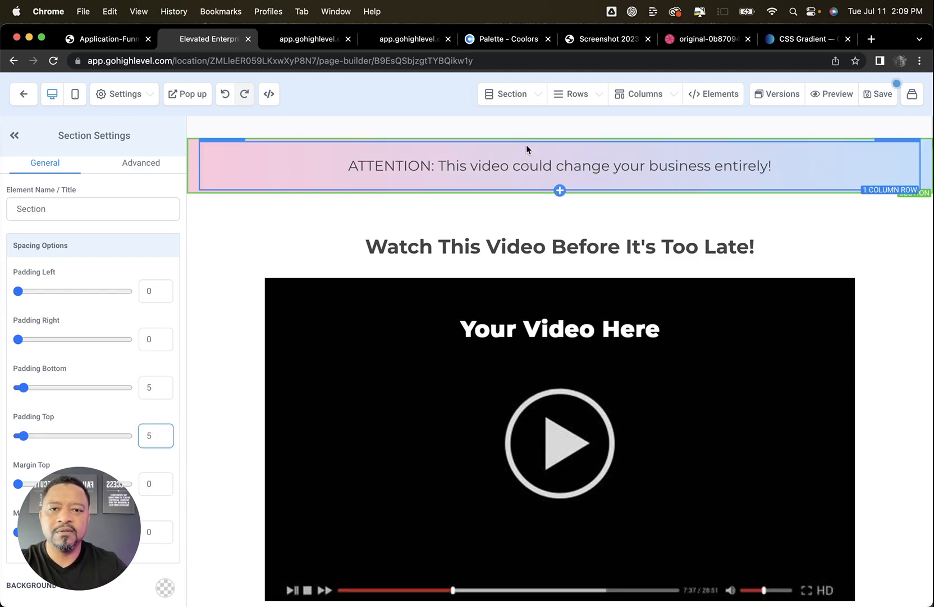
double_click(162, 392)
text(5)
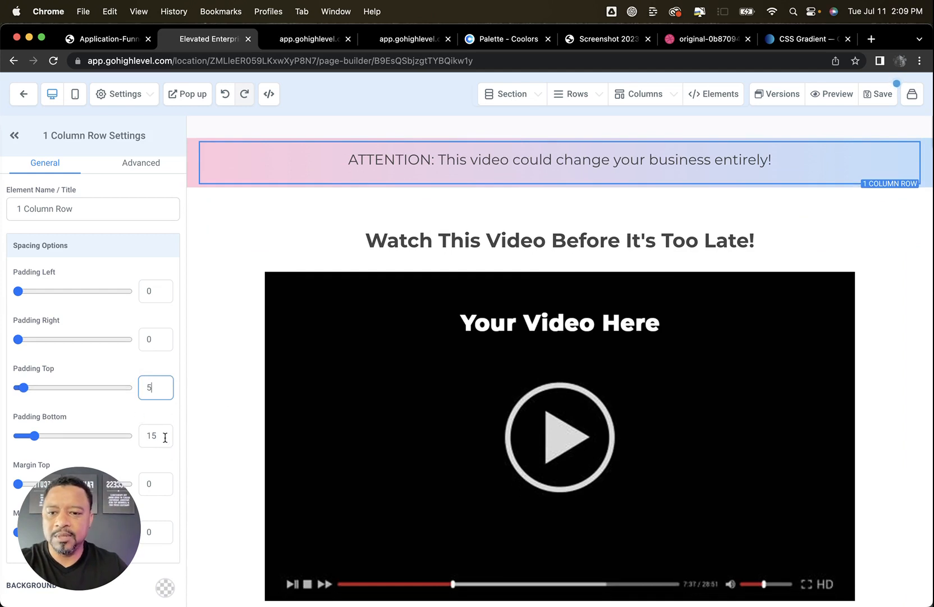
double_click(165, 438)
text(5)
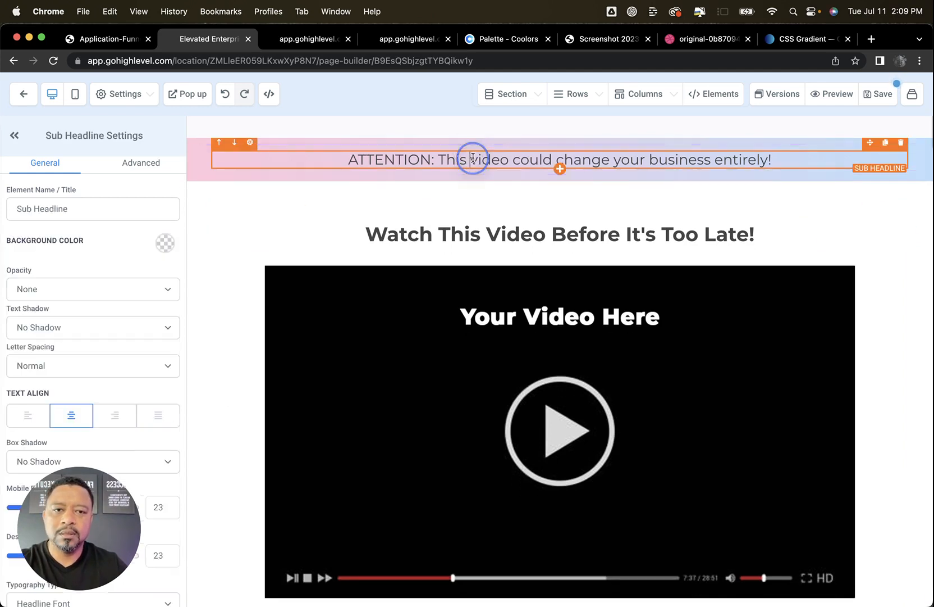
Make the whole sub-headline bold and underline only the word "ATTENTION:"
triple_click(473, 158)
key(super+b)
click(426, 163)
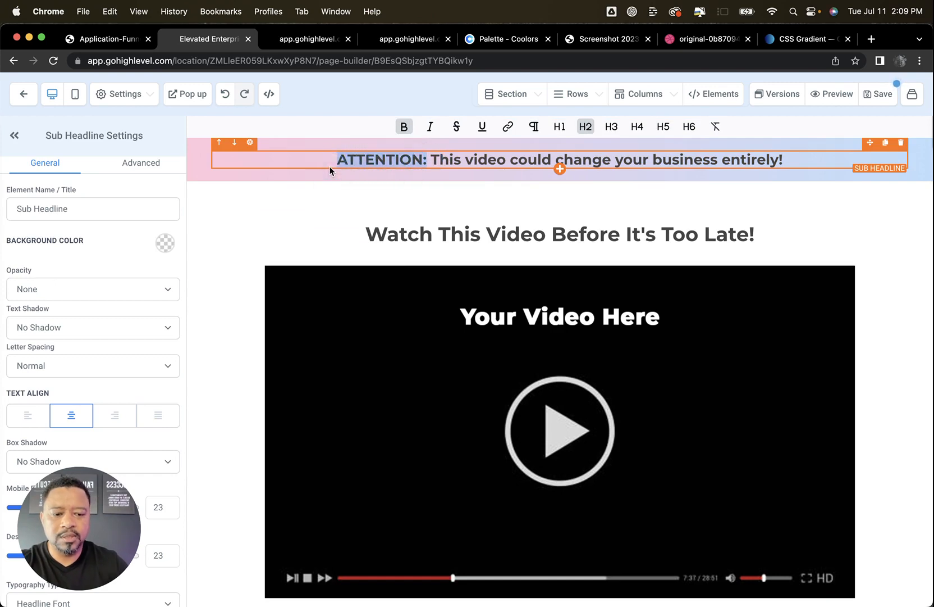
key(super+u)
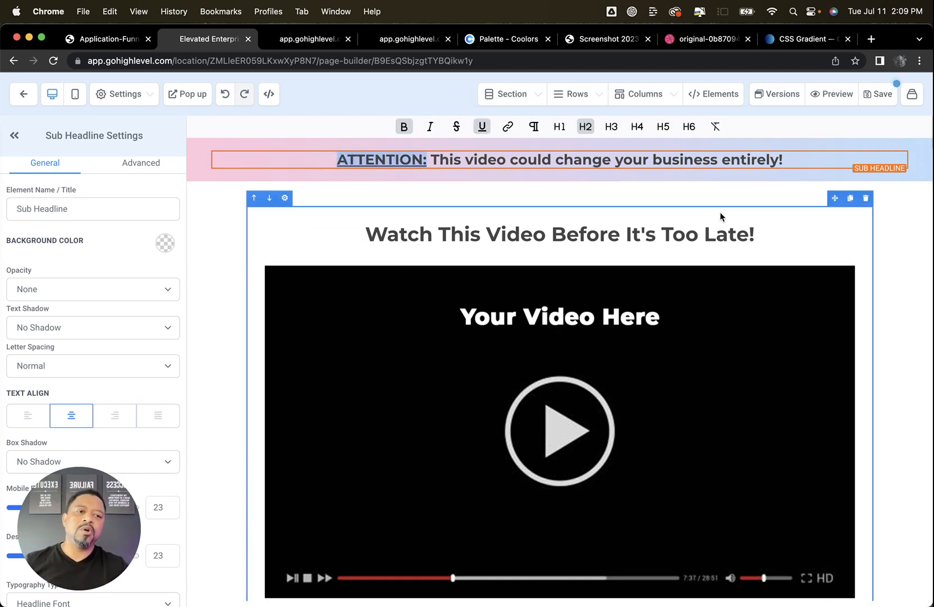
click(874, 219)
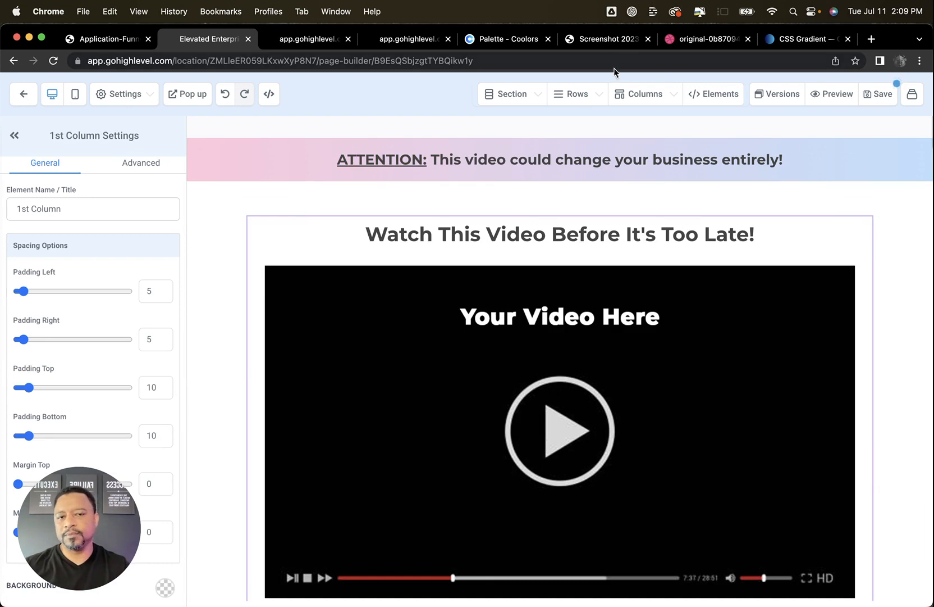
Set the sub-headline's bold text color to white
triple_click(639, 163)
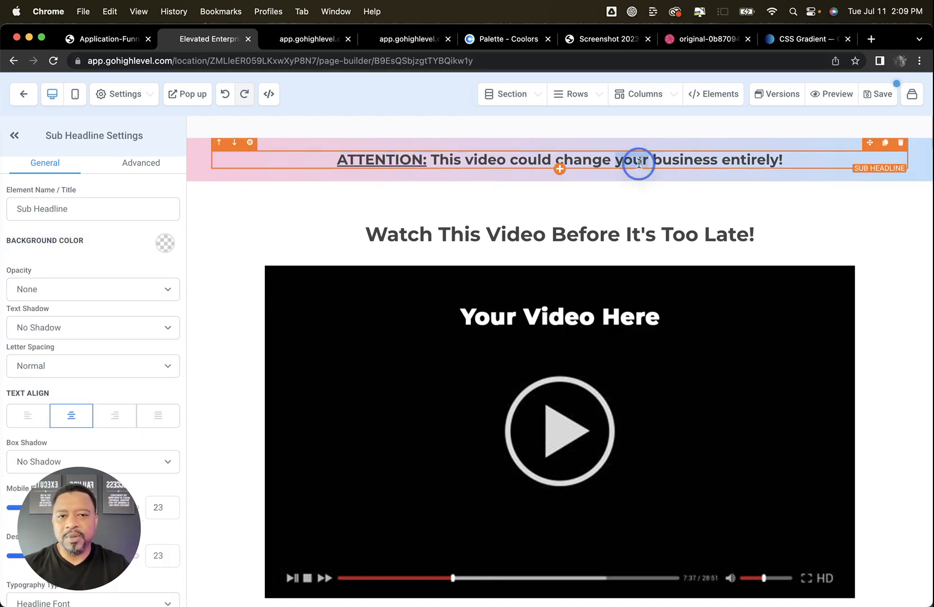
scroll(178, 304, down, 5)
scroll(141, 382, down, 4)
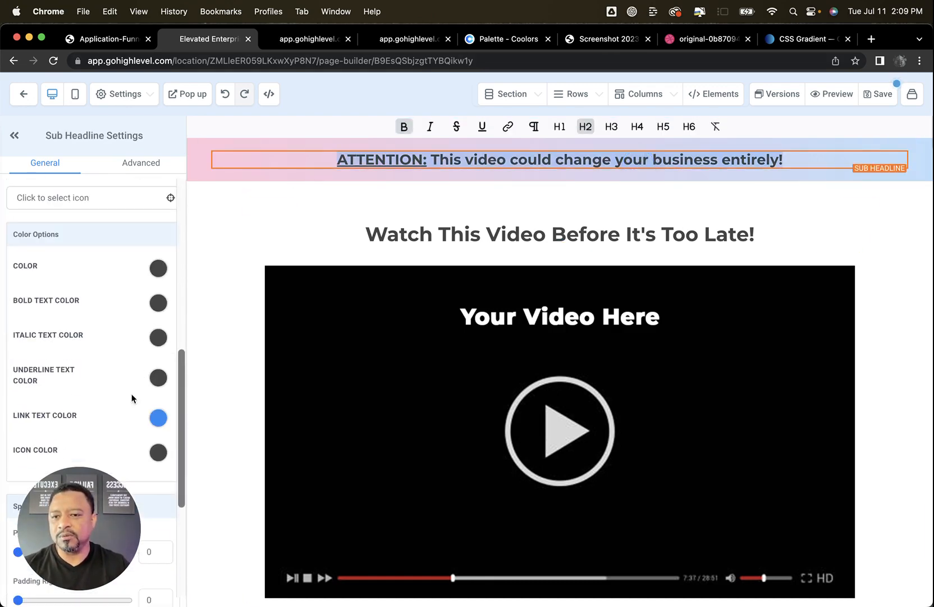
click(158, 304)
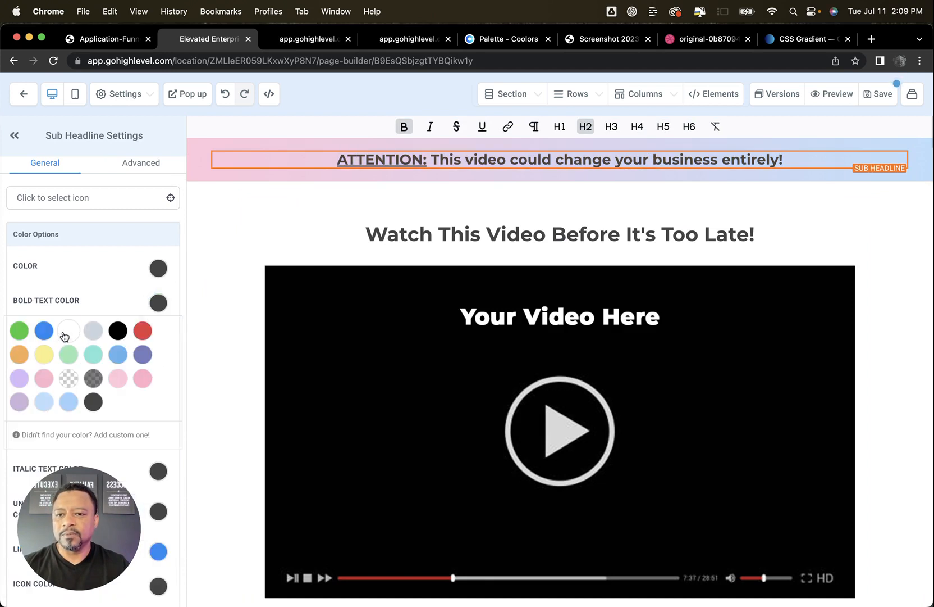
click(68, 331)
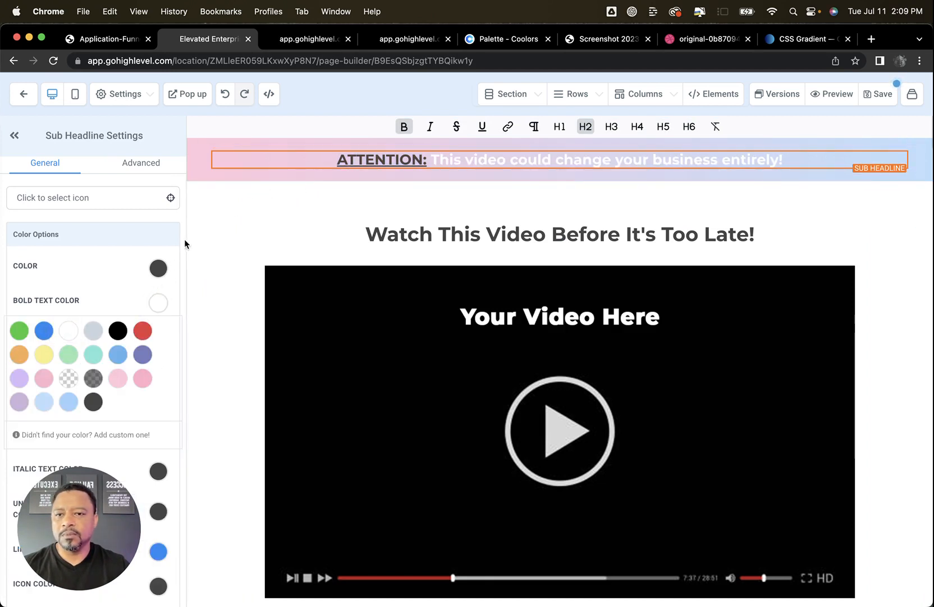
click(158, 300)
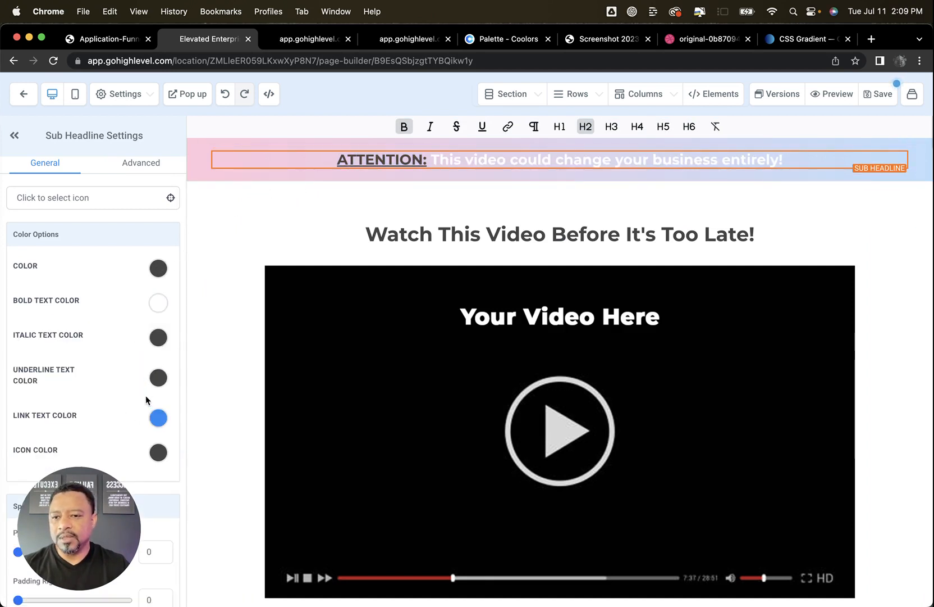
Set the sub-headline's underline text color to white
click(158, 378)
click(68, 410)
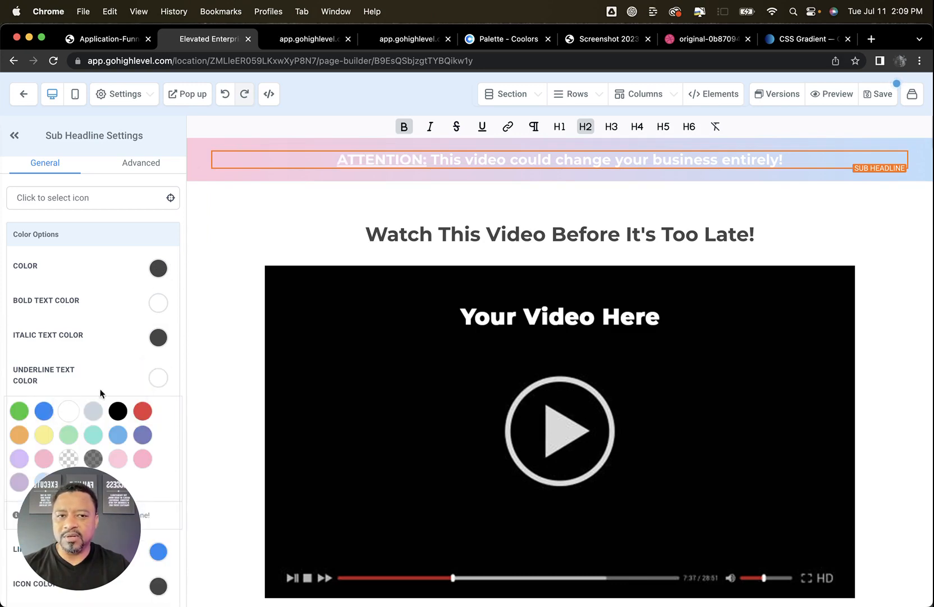
click(188, 322)
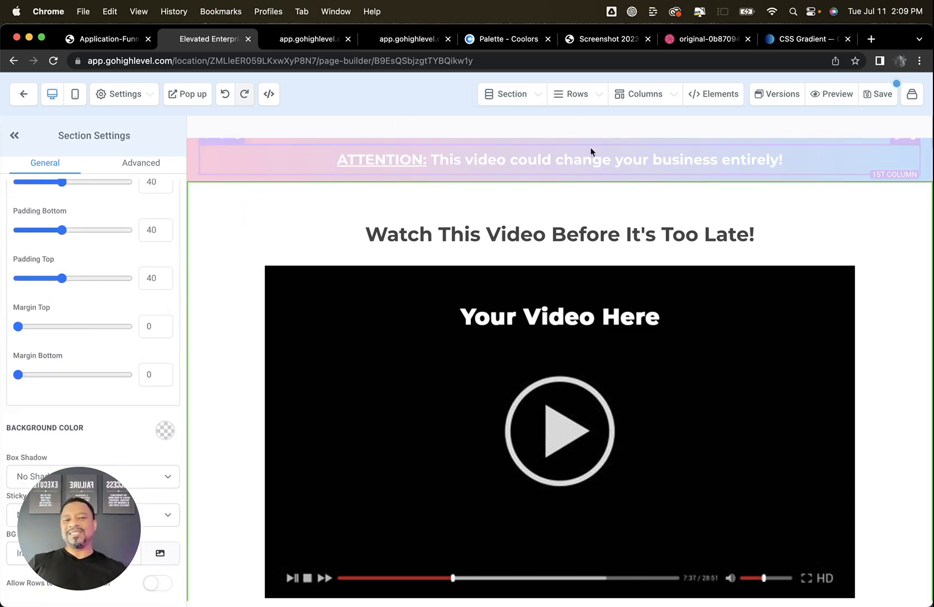
Change the sub-headline's bold text color to the dark grey swatch
click(374, 160)
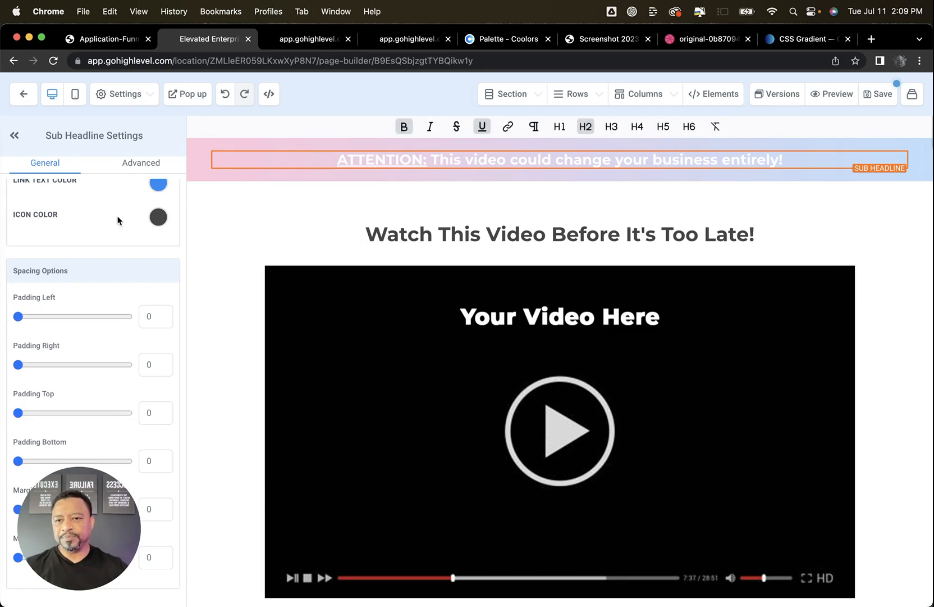
scroll(129, 337, up, 5)
click(162, 285)
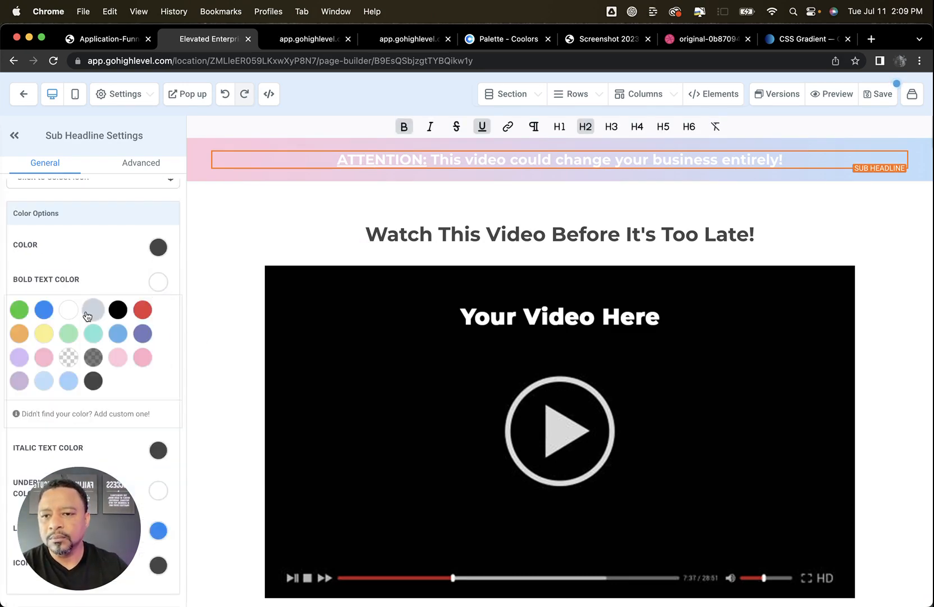
click(91, 382)
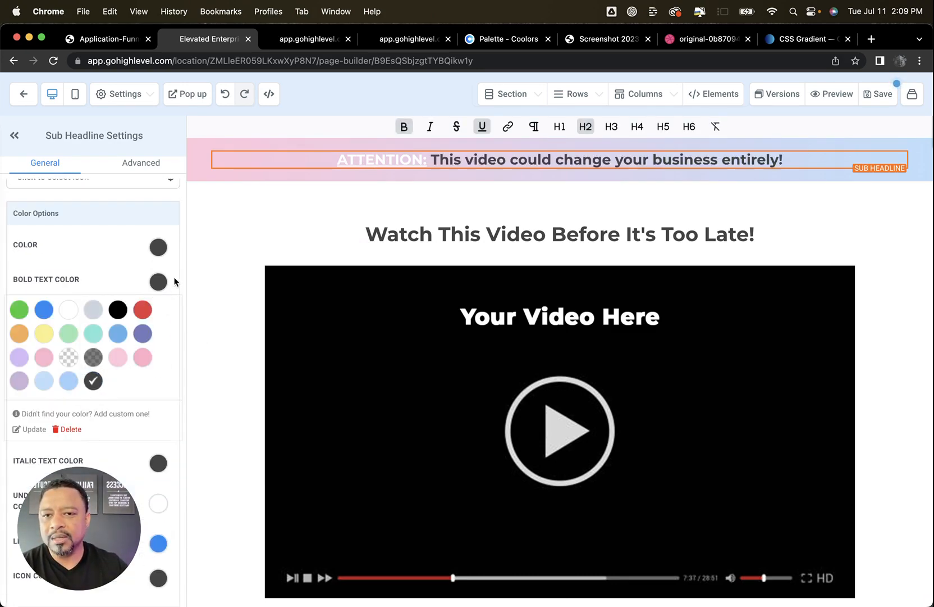
click(158, 281)
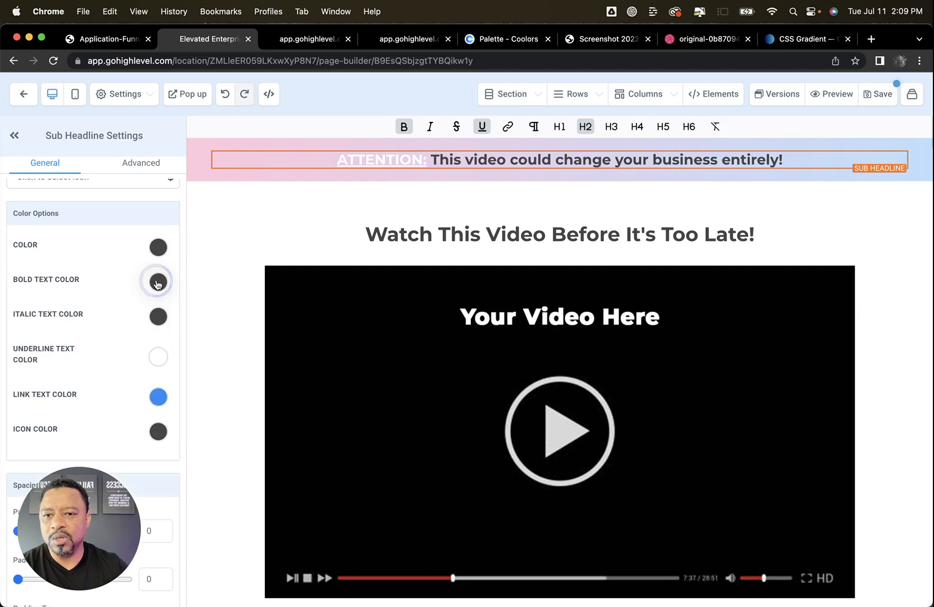
Change the sub-headline's underline text color to the dark grey swatch and save the page, keeping the existing SEO meta data
click(158, 357)
click(93, 460)
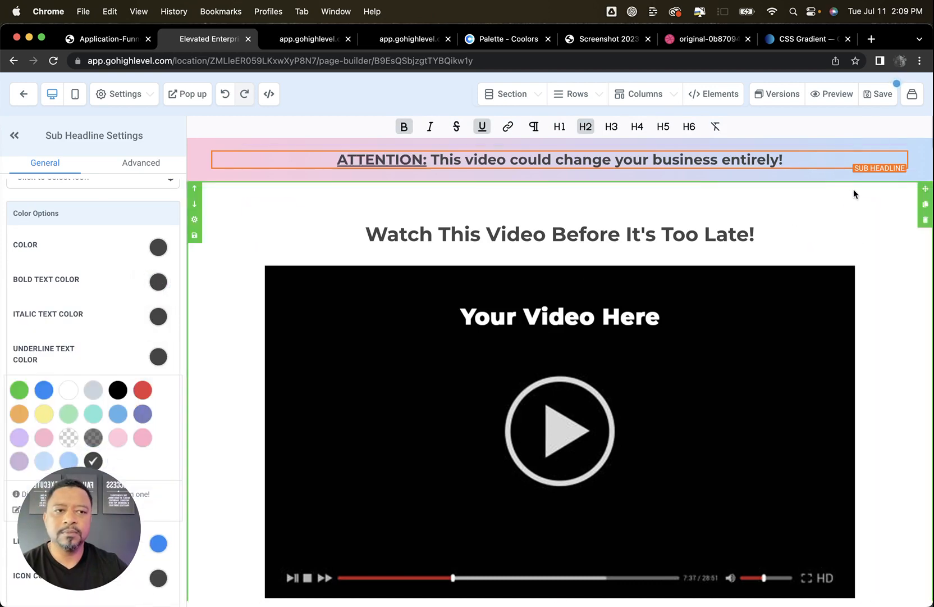
click(879, 95)
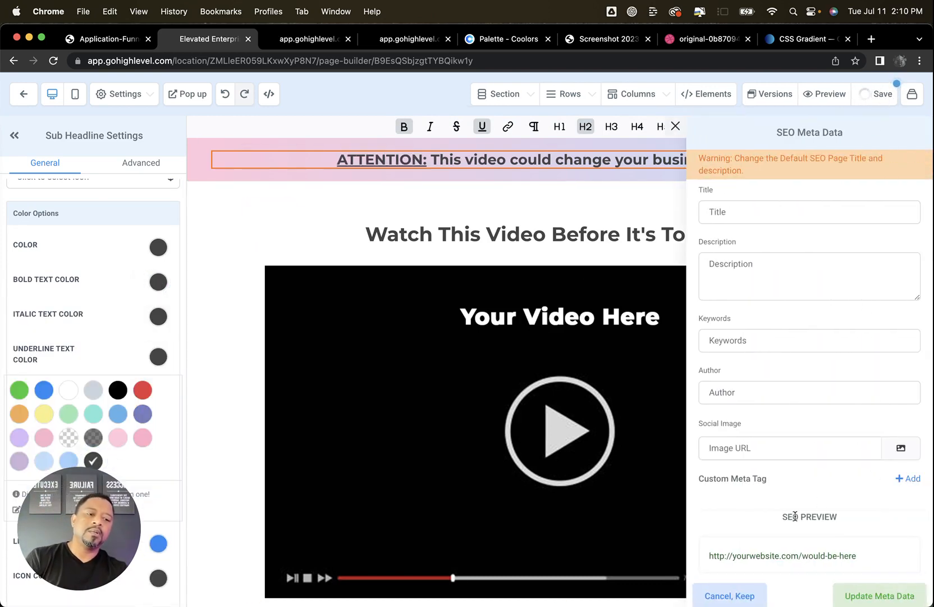
click(728, 594)
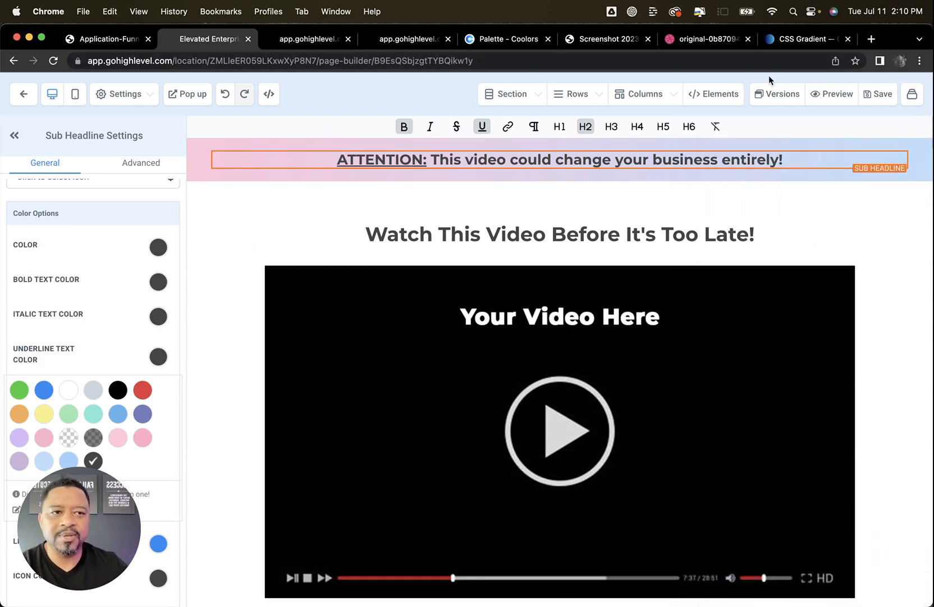
Preview the Value Video page to check the attention bar, video and call button, and close the preview
click(832, 94)
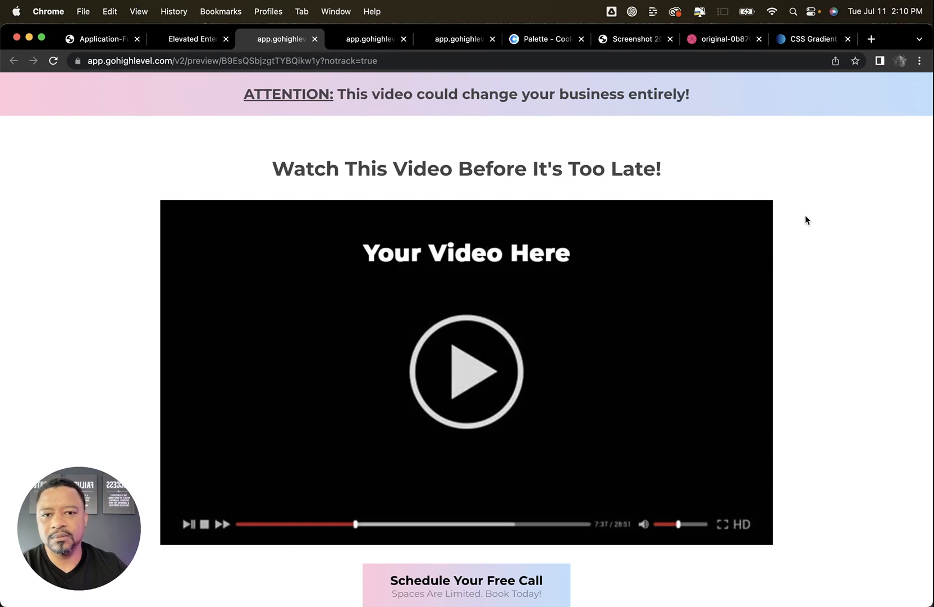
scroll(805, 215, down, 3)
scroll(804, 214, up, 3)
scroll(805, 213, down, 1)
scroll(807, 215, up, 1)
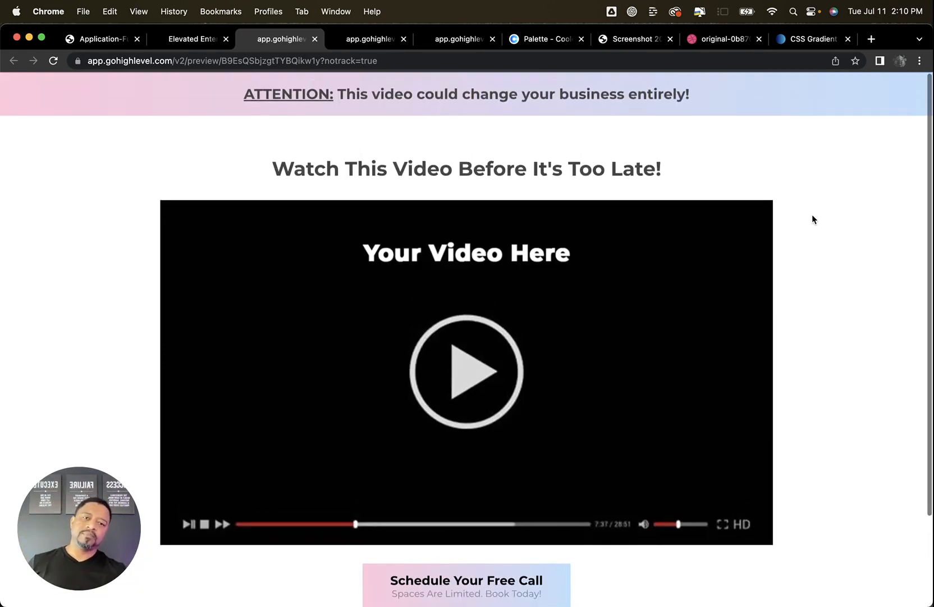
click(314, 39)
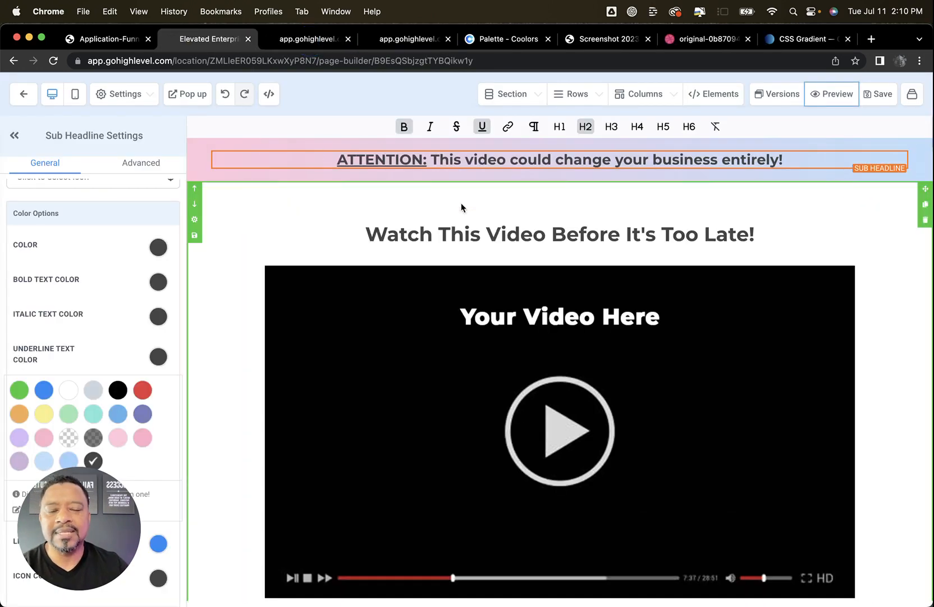